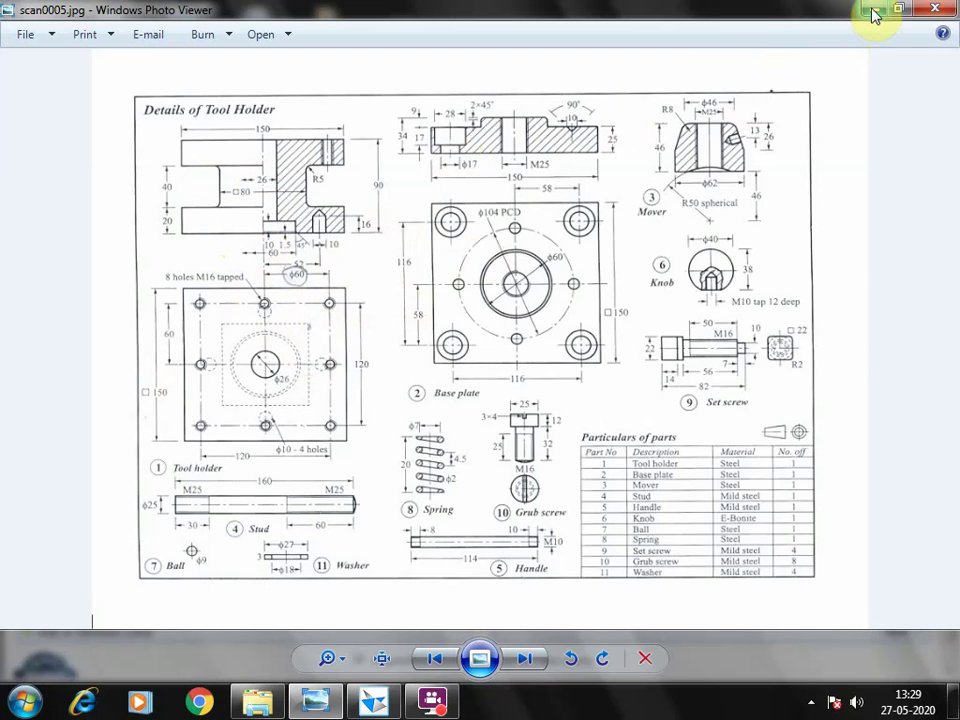
- Switch to Solid Edge, create a new solid part, and start a protrusion sketch on the Top (xy) plane
click(376, 703)
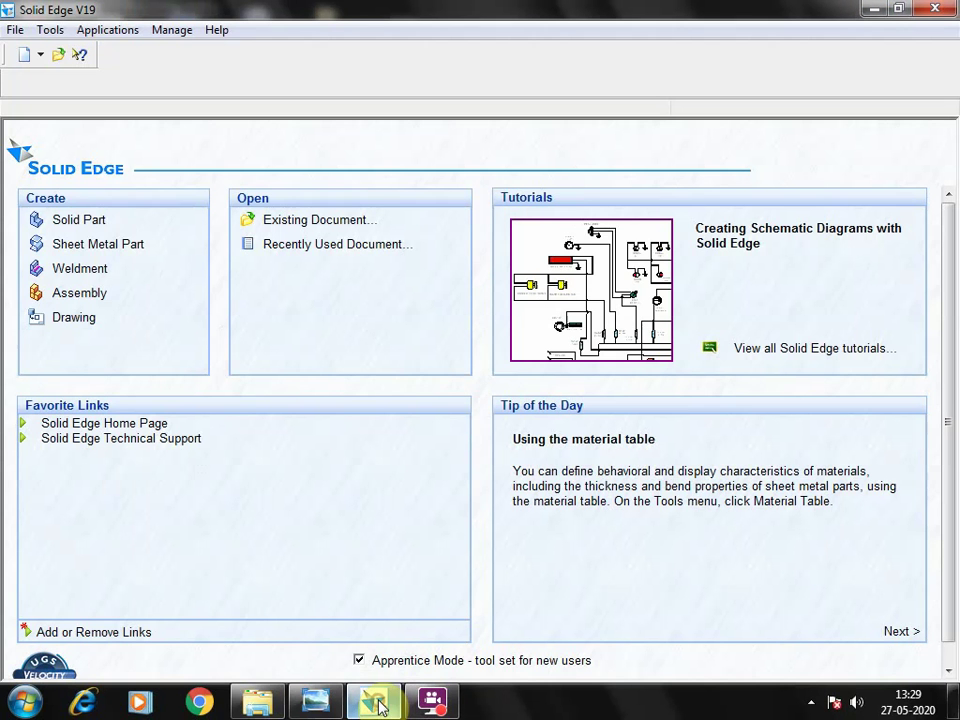
click(80, 220)
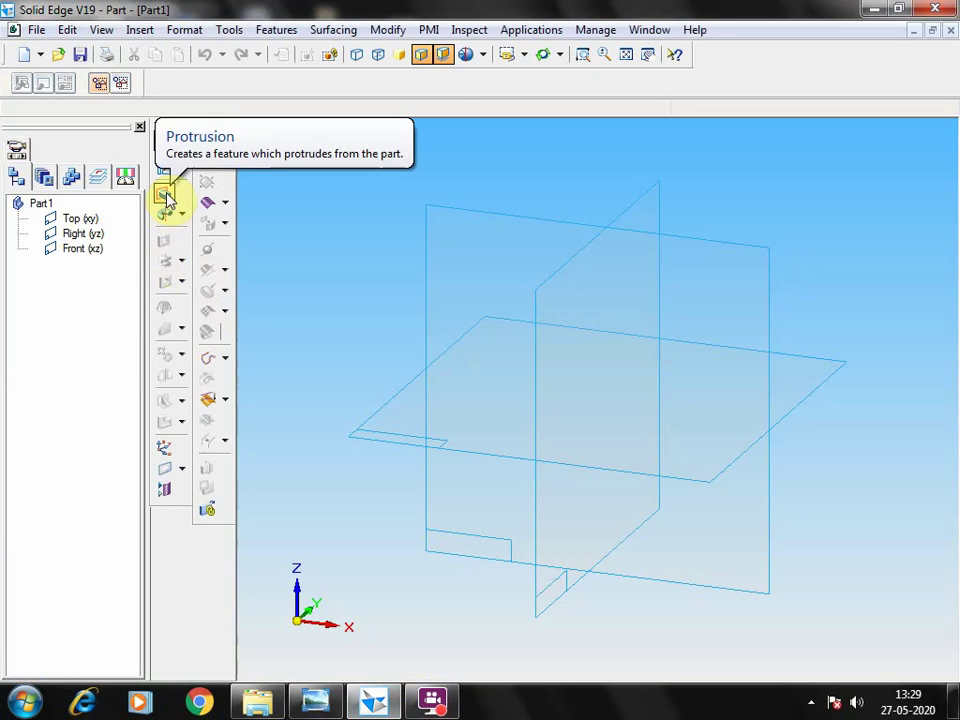
click(165, 195)
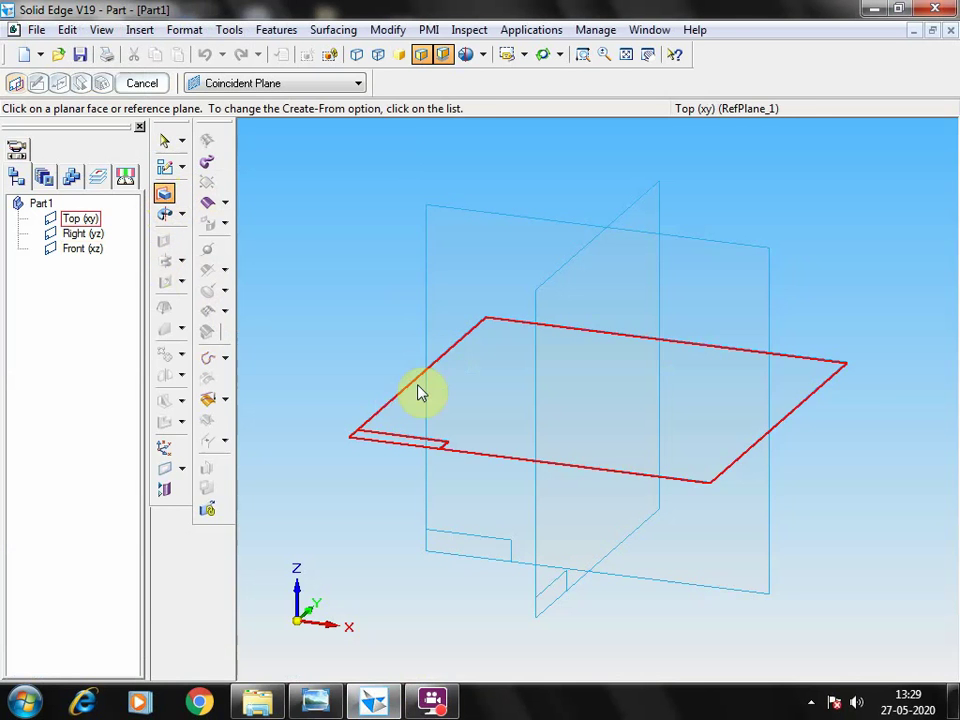
click(394, 398)
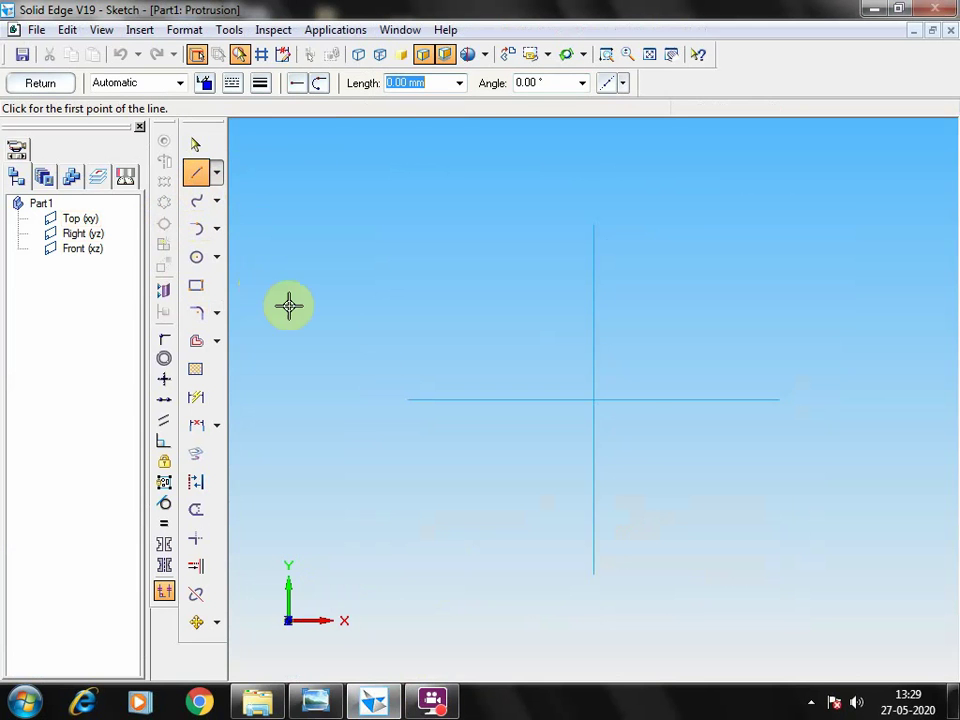
- Examine the tool holder dimensions in the scan0005.jpg drawing and return to the Solid Edge sketch
click(262, 704)
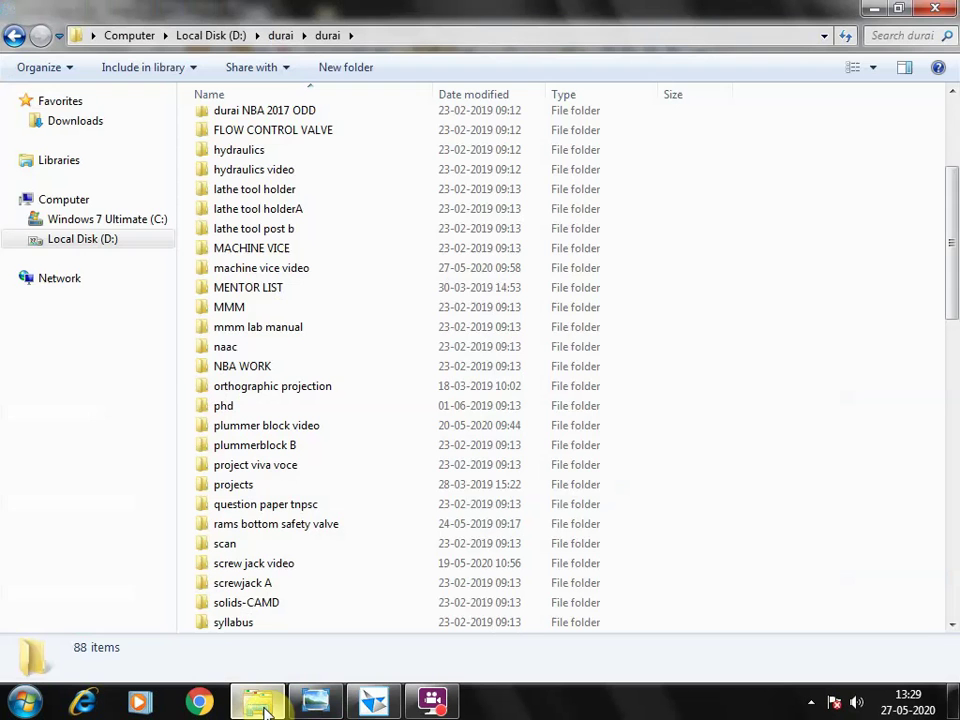
click(262, 700)
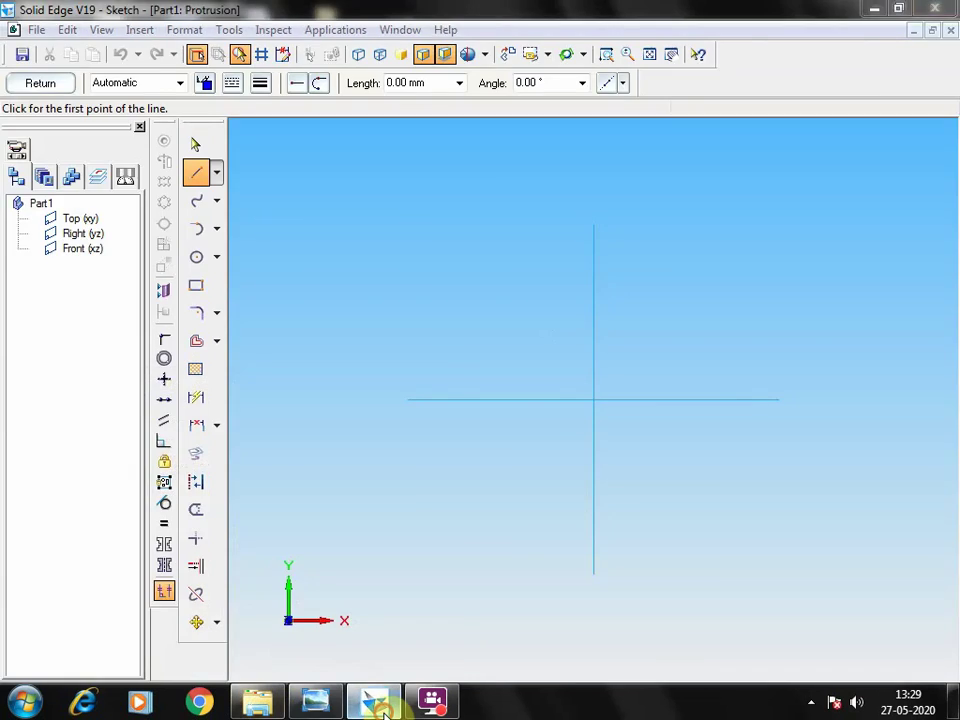
click(372, 700)
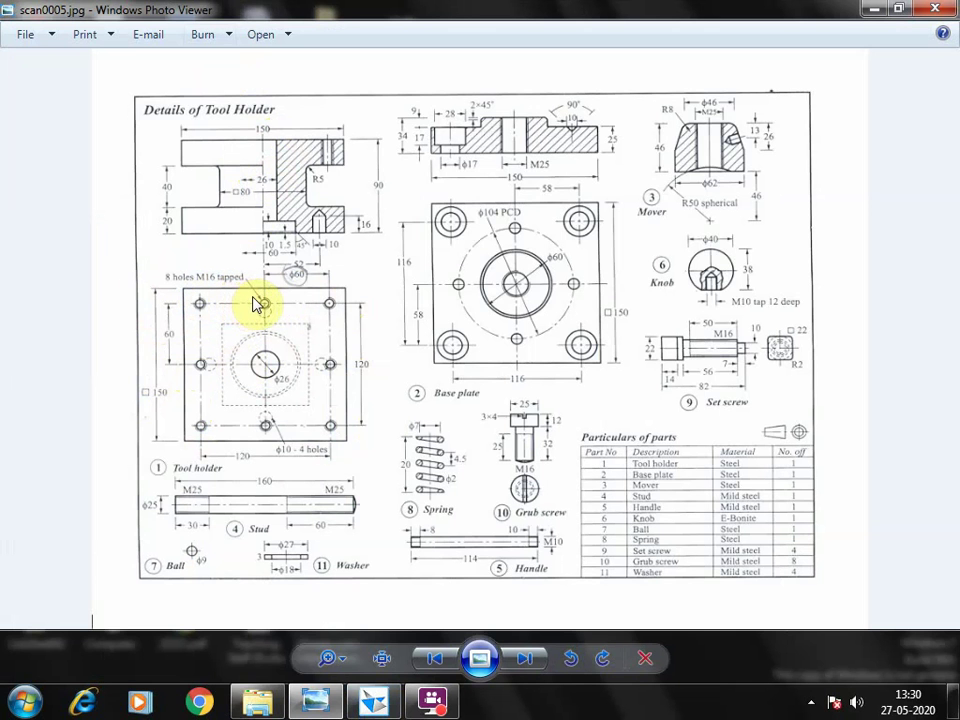
click(872, 10)
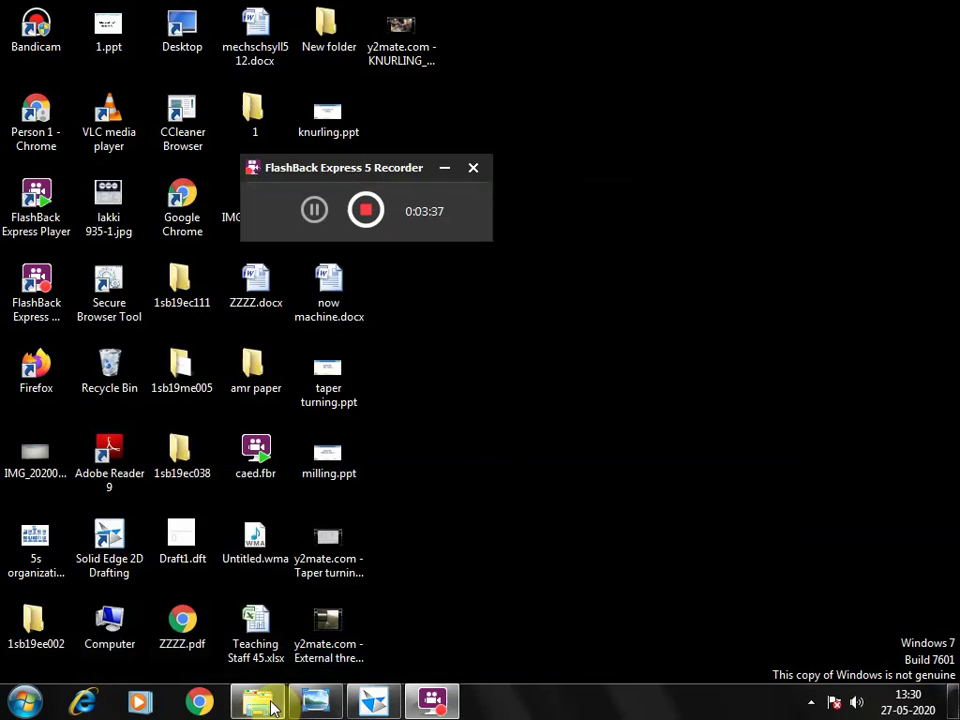
click(373, 703)
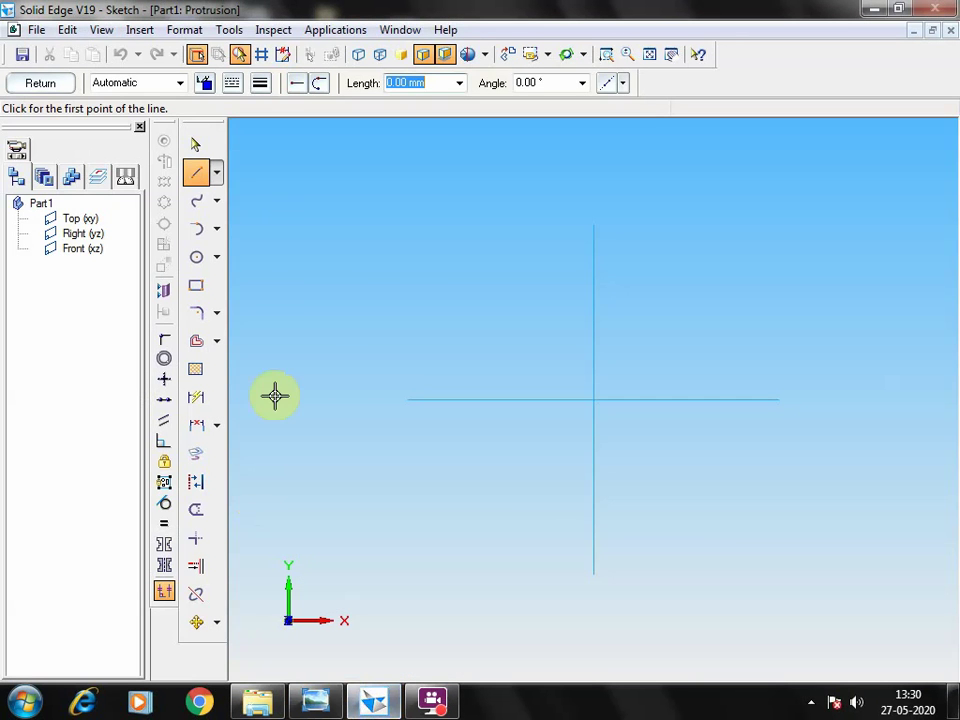
- Sketch a 75 mm horizontal line from the origin along positive X, continued by a 75 mm line straight up
click(196, 174)
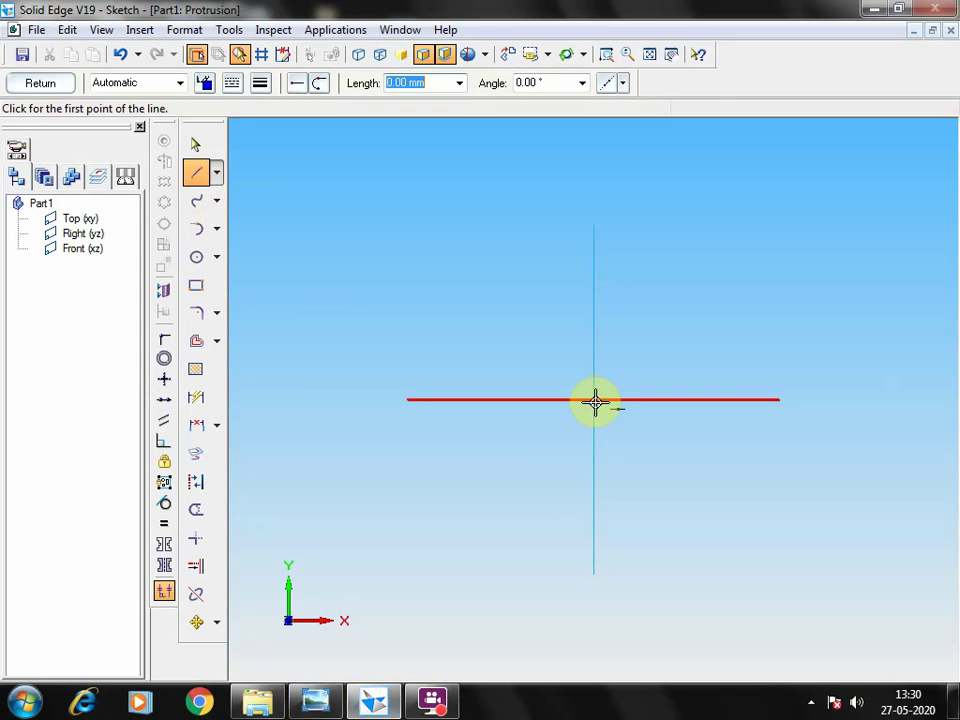
click(593, 400)
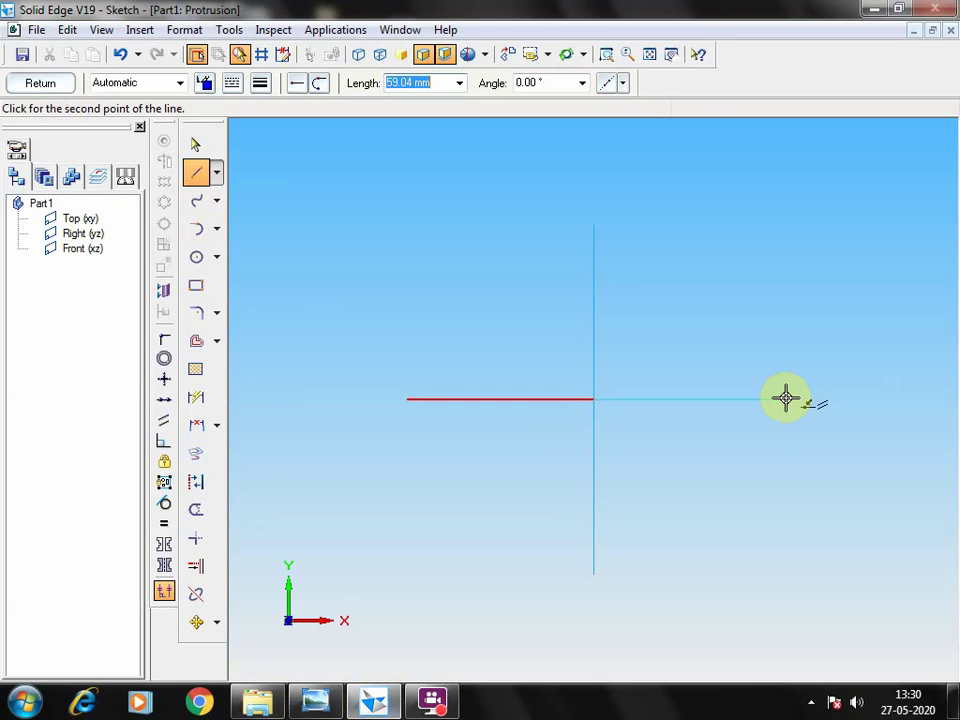
text(75)
key(Return)
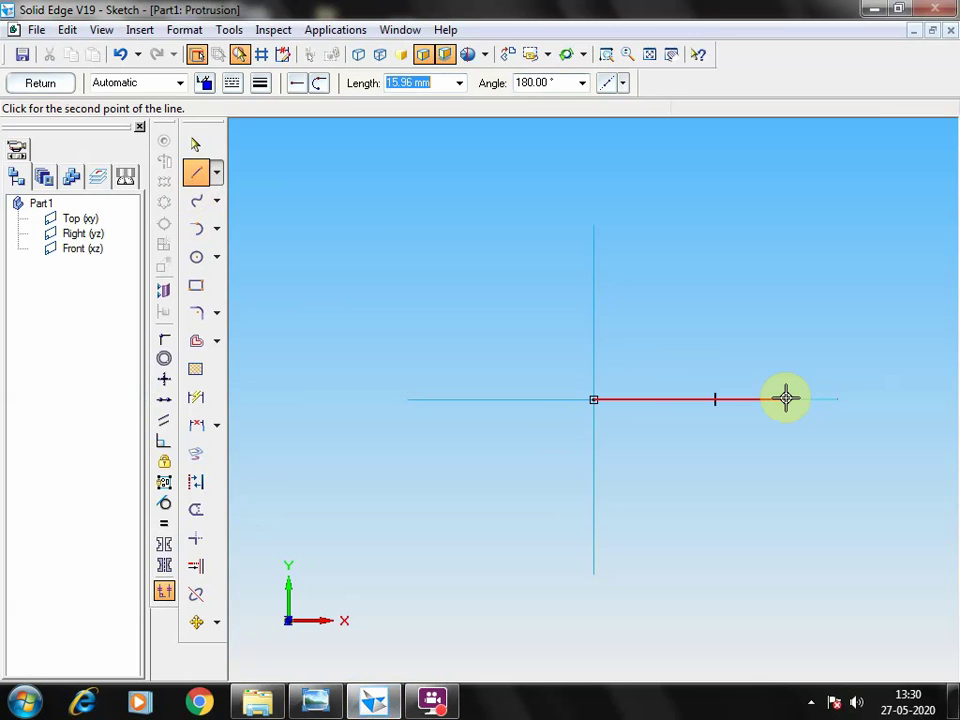
click(781, 394)
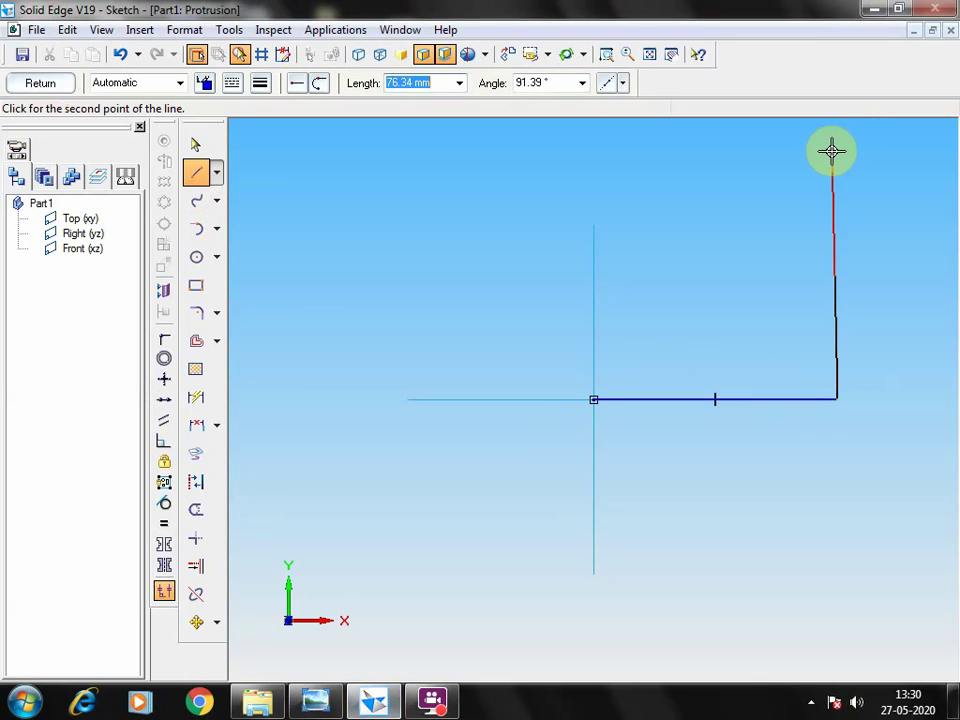
text(7)
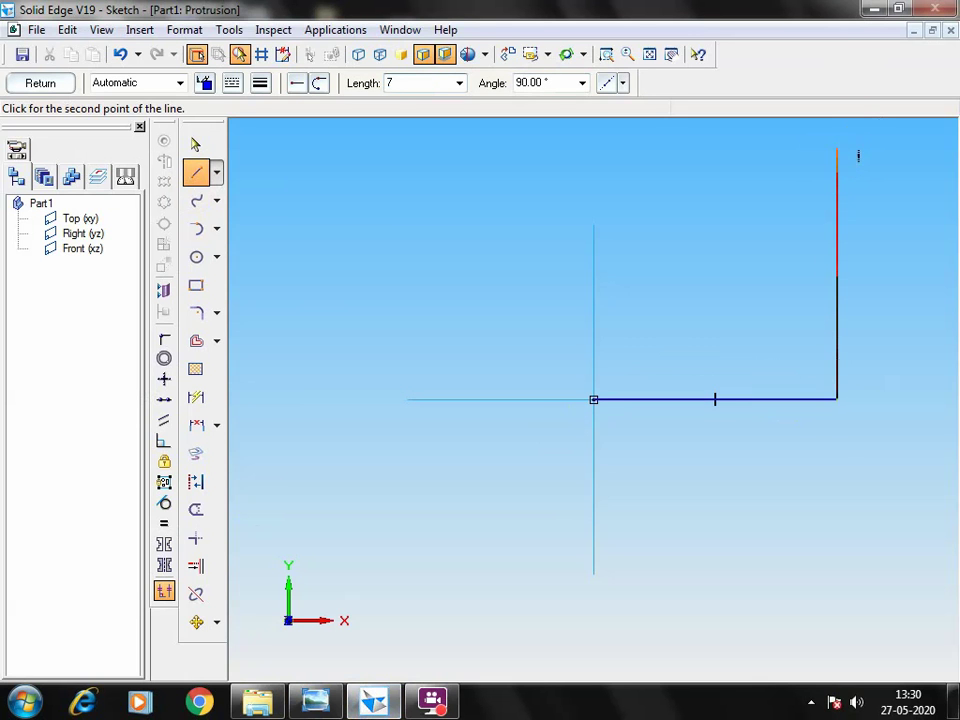
key(Return)
click(837, 150)
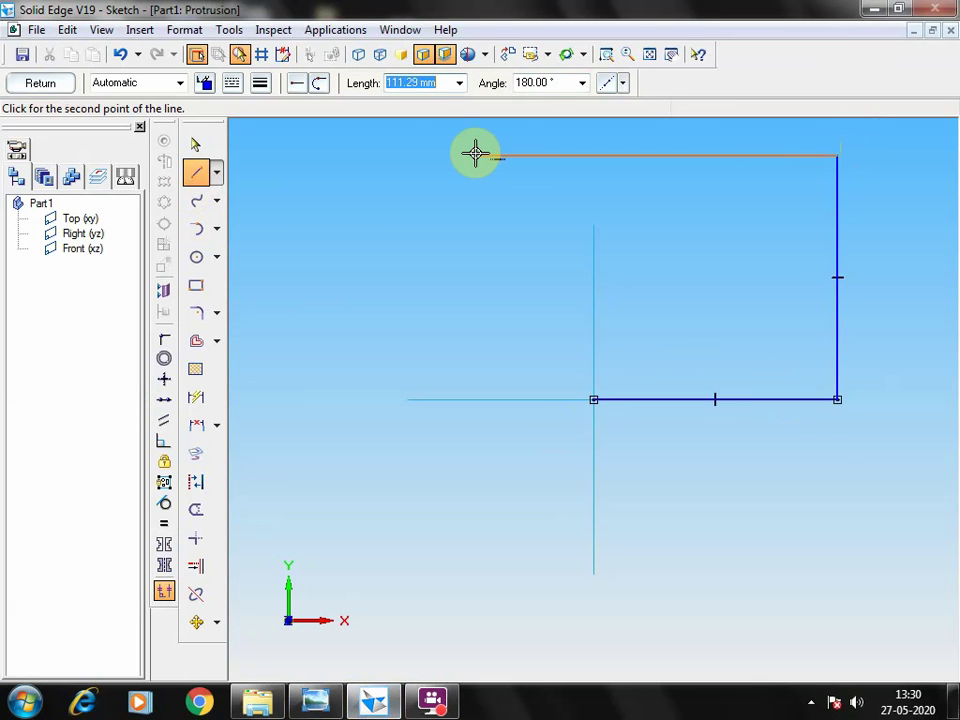
- Continue the outline with 150 mm lines to the left, down, and back to the right, ending the line chain
text(150)
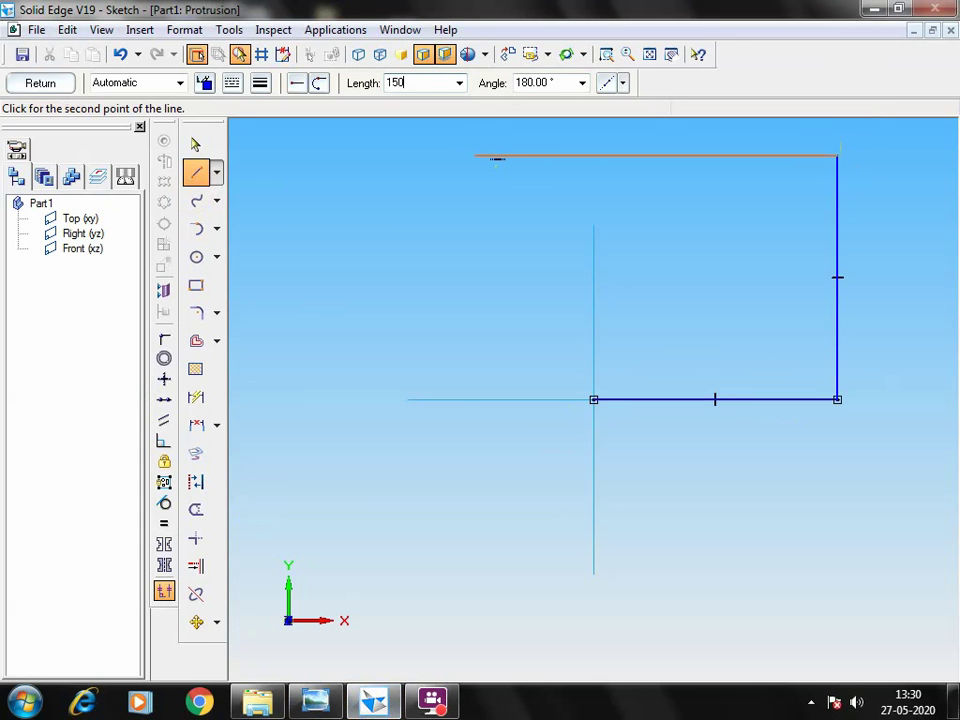
key(Return)
click(476, 152)
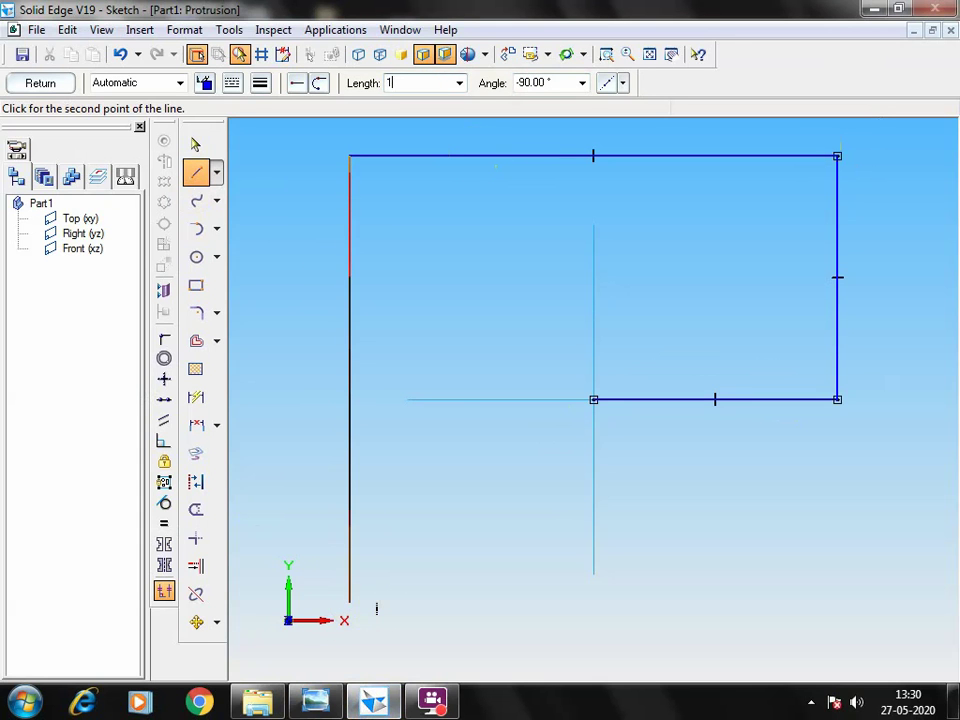
click(351, 604)
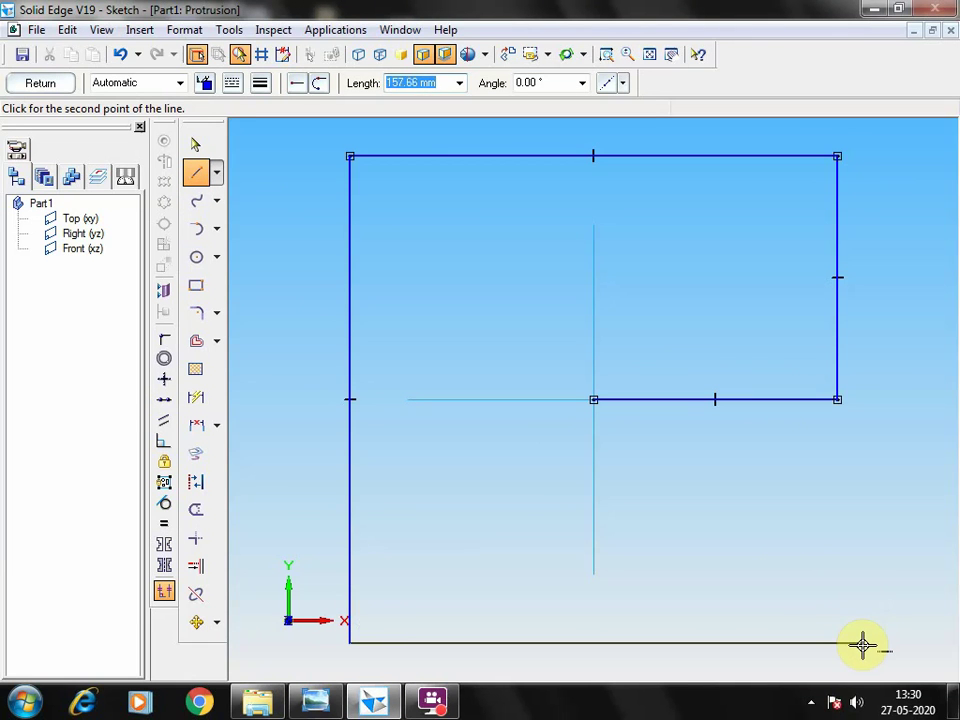
text(150)
key(Return)
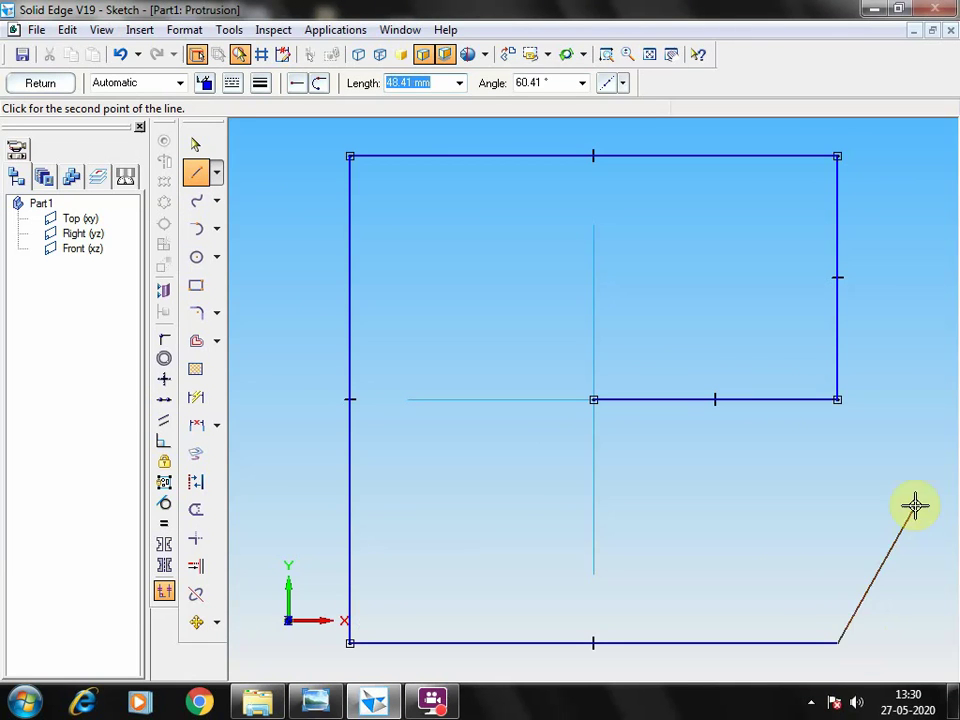
right_click(906, 484)
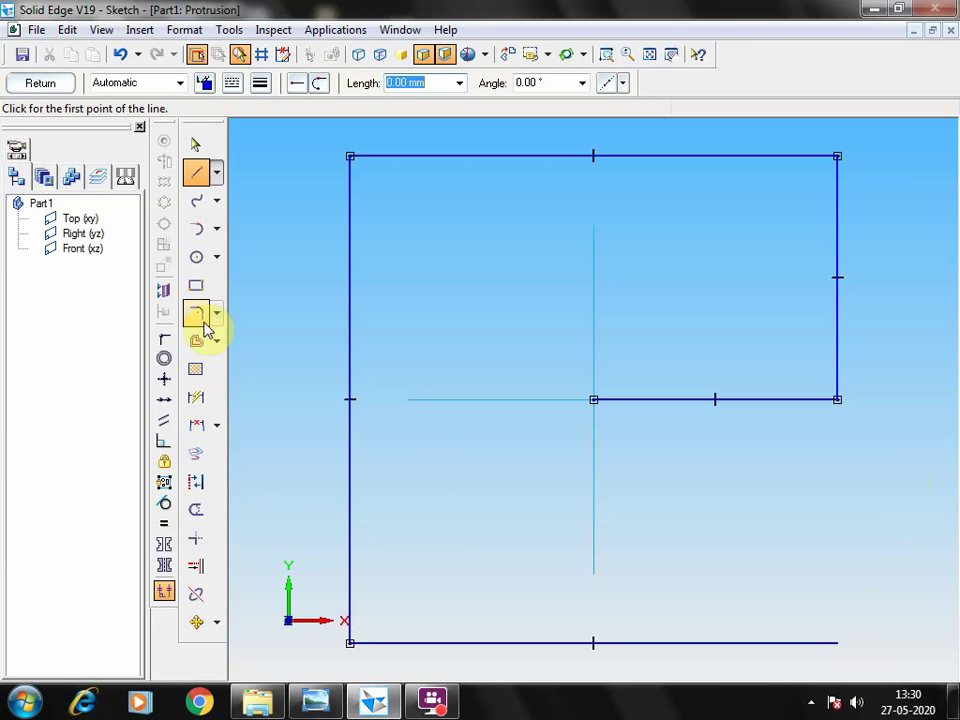
- Close the square by extending its short vertical side to the lower line, trim the inner 75 mm line, and finish the sketch
click(195, 564)
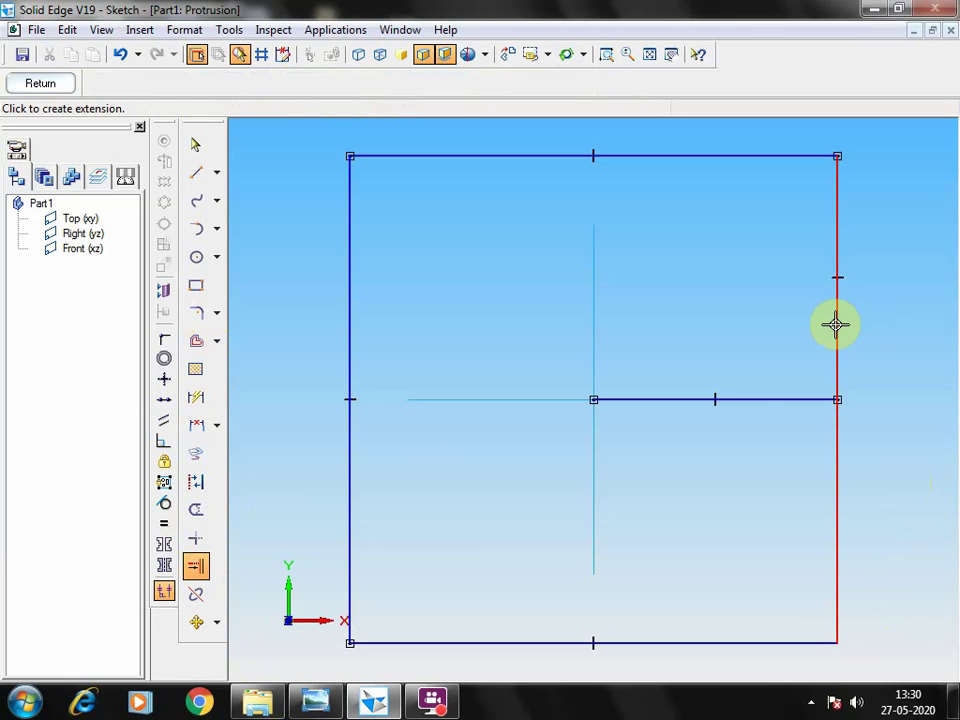
click(836, 322)
click(197, 511)
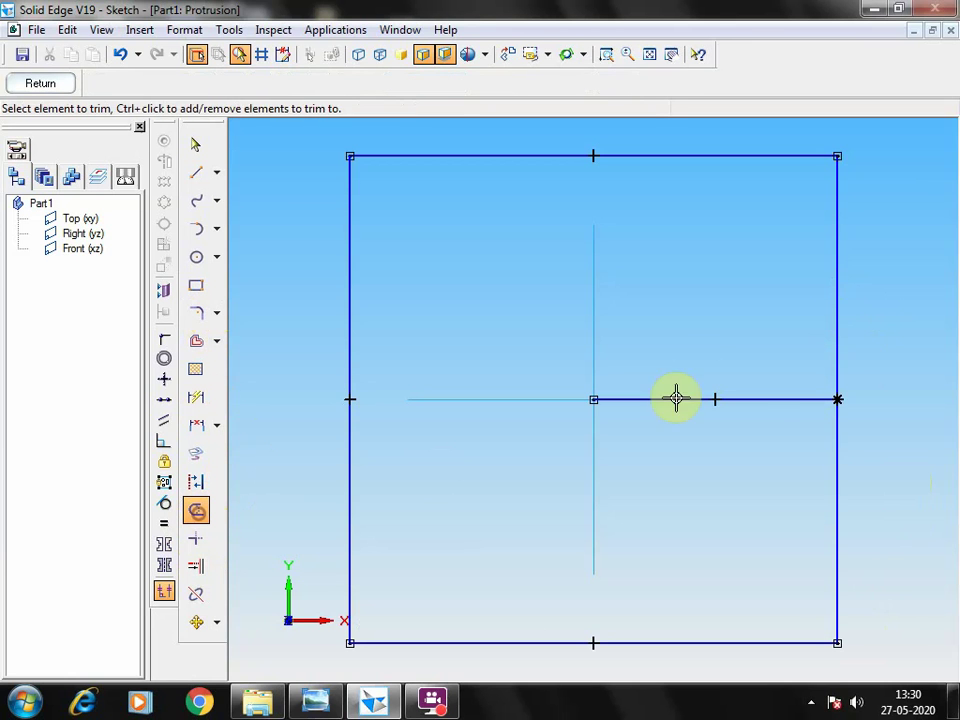
click(765, 399)
click(28, 82)
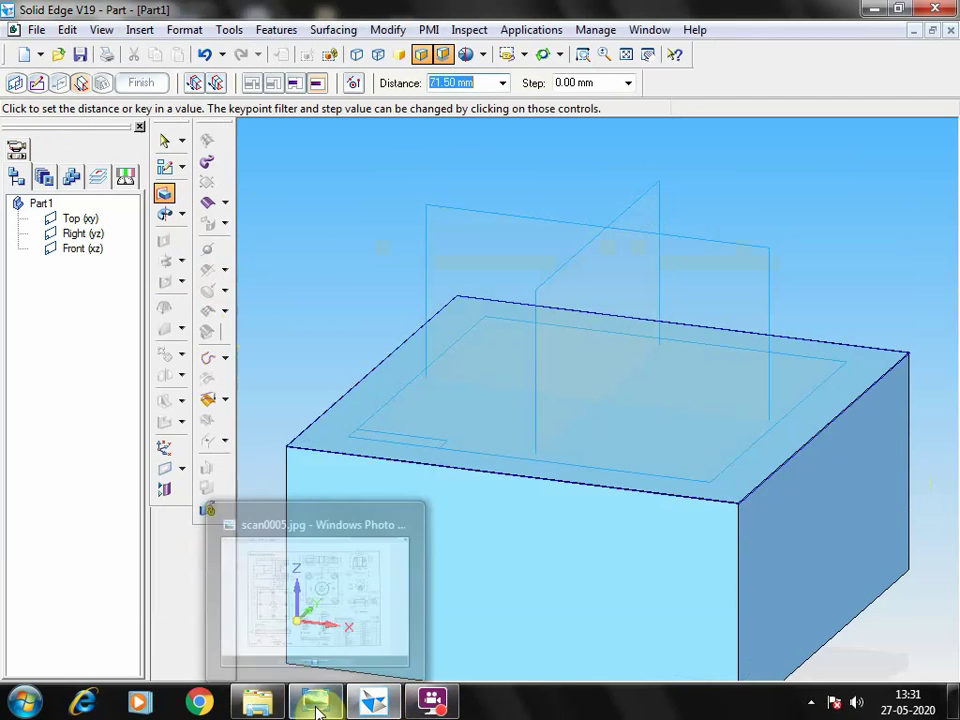
- Check the flange thickness in the drawing and extrude the square profile 30 mm upward
click(386, 708)
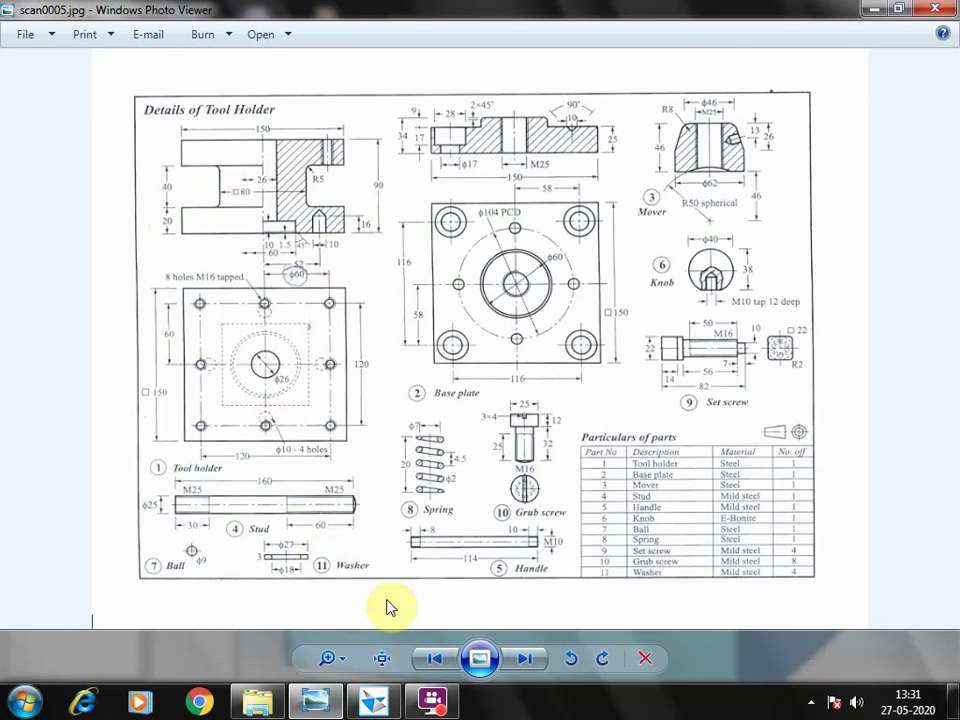
click(373, 703)
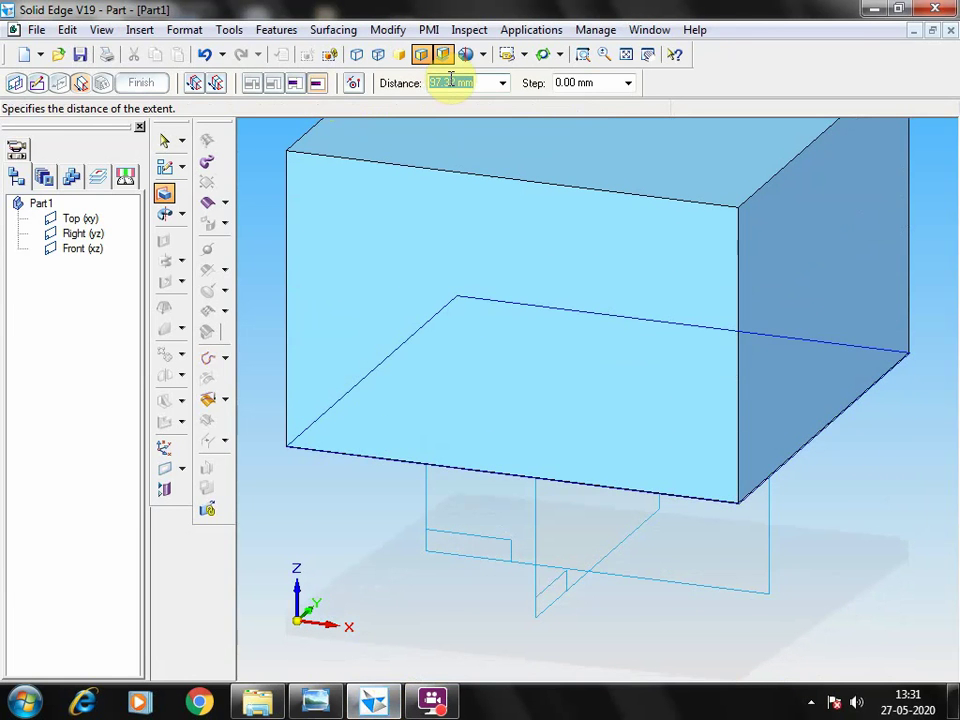
text(30)
key(Return)
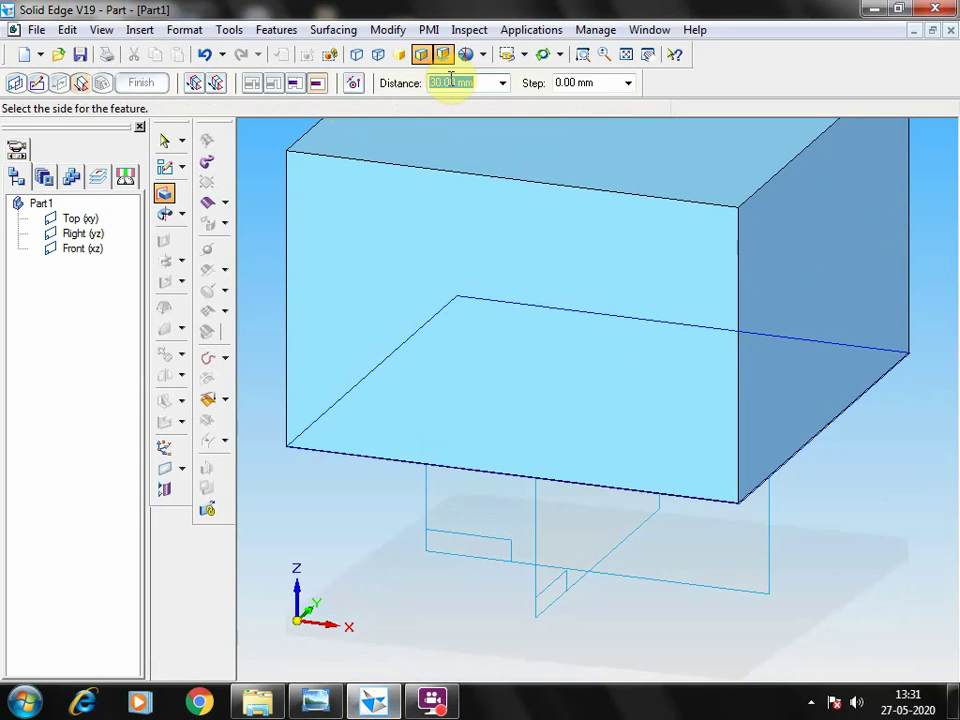
click(719, 182)
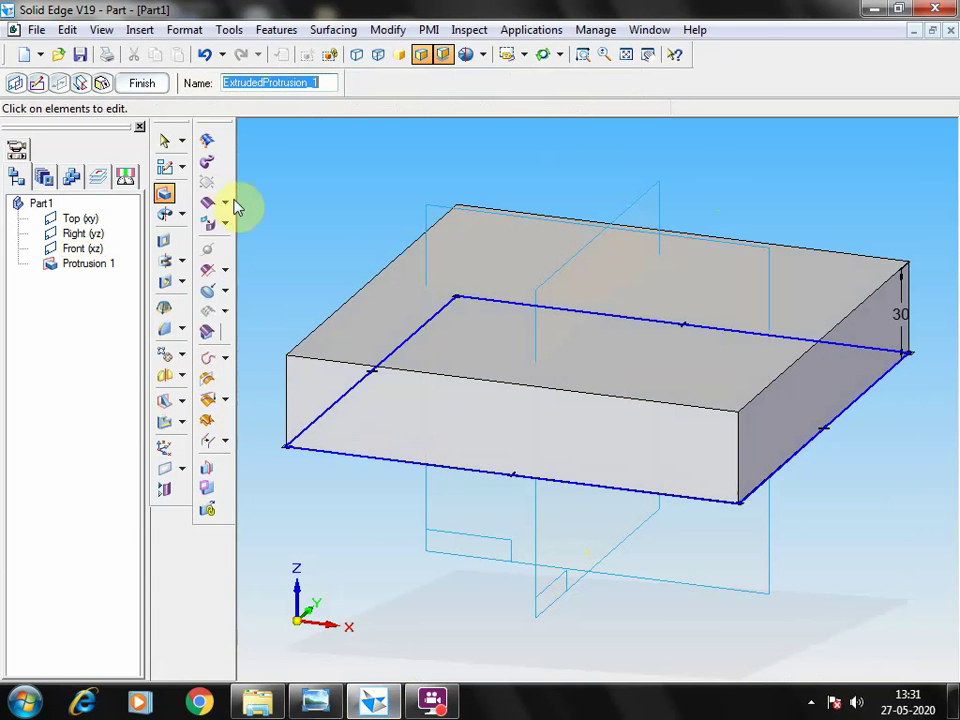
- Start a new protrusion sketch on the block's bottom face and check the square neck's size in the drawing
click(166, 194)
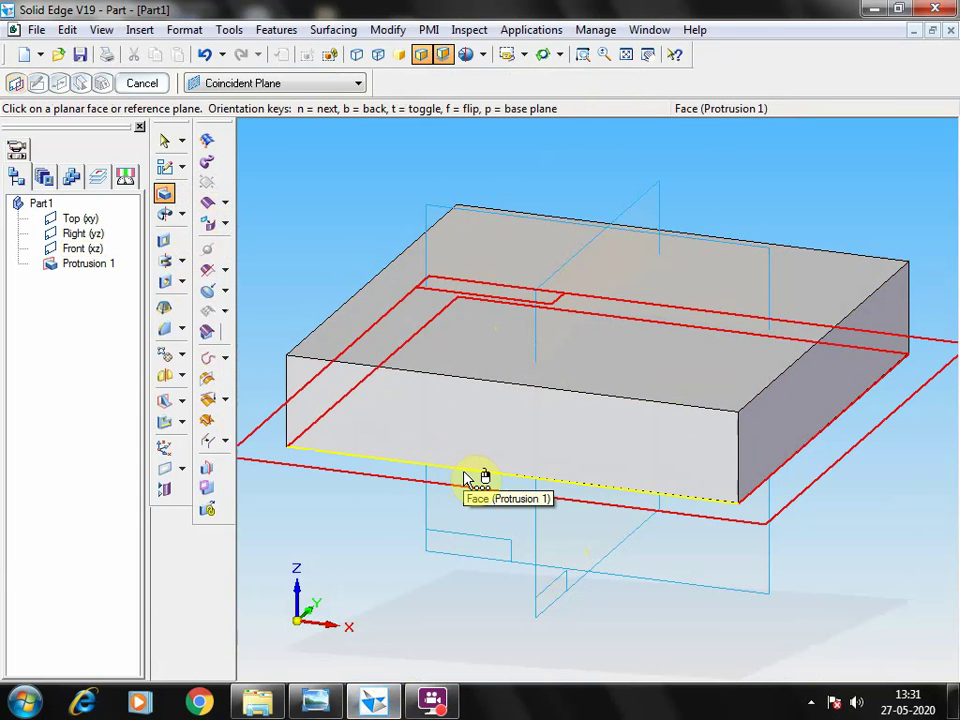
click(464, 477)
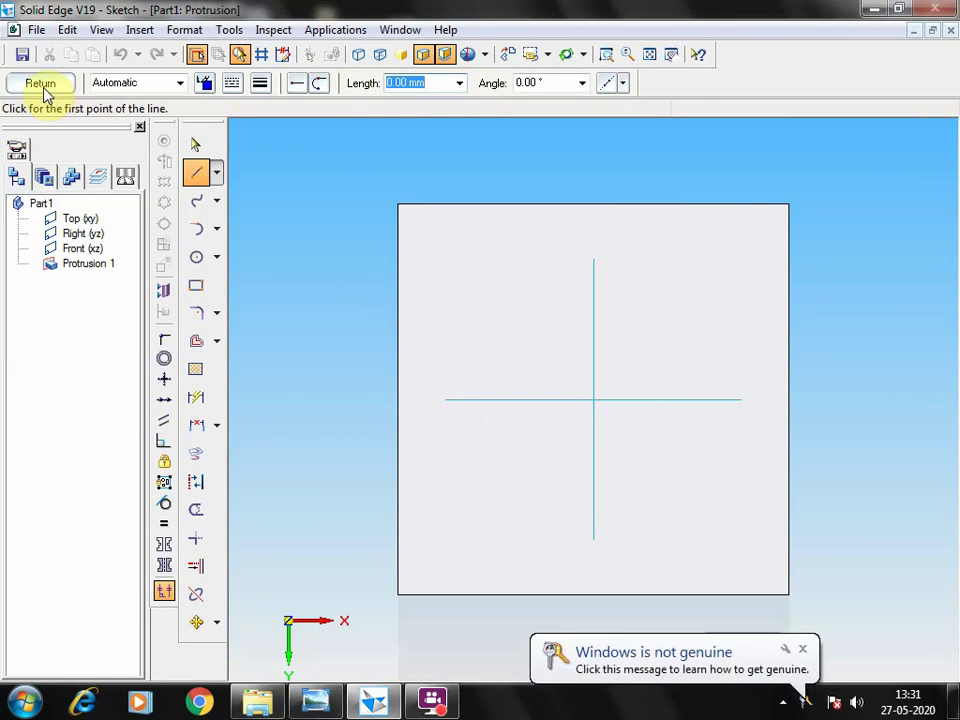
click(336, 707)
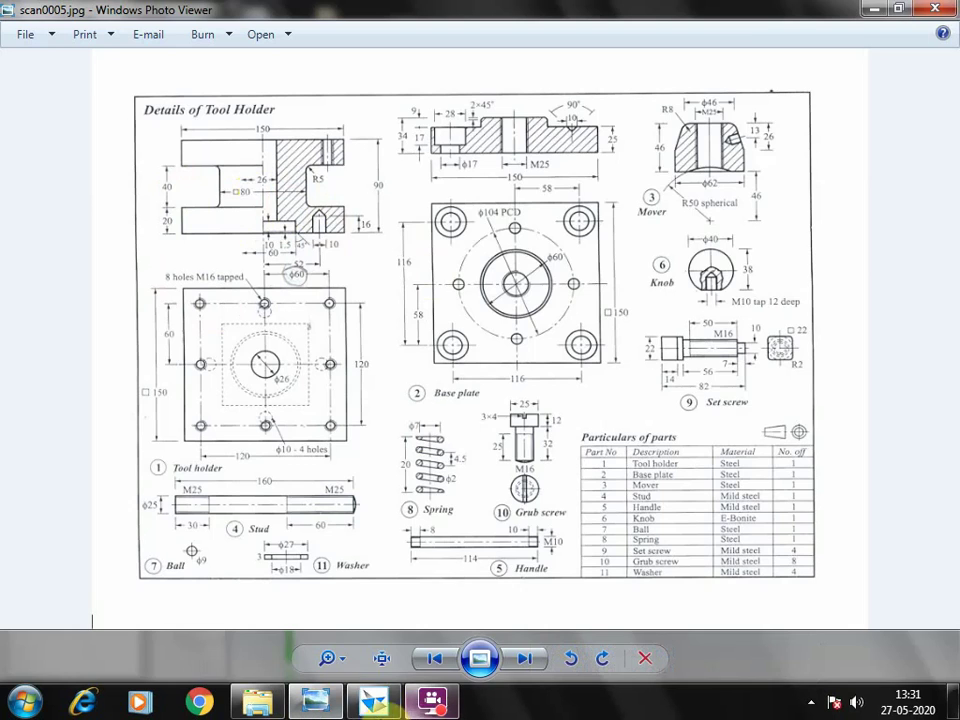
click(345, 694)
- Draw a 40 mm horizontal line from the sketch centre to the right and a 40 mm line up from its end
click(195, 176)
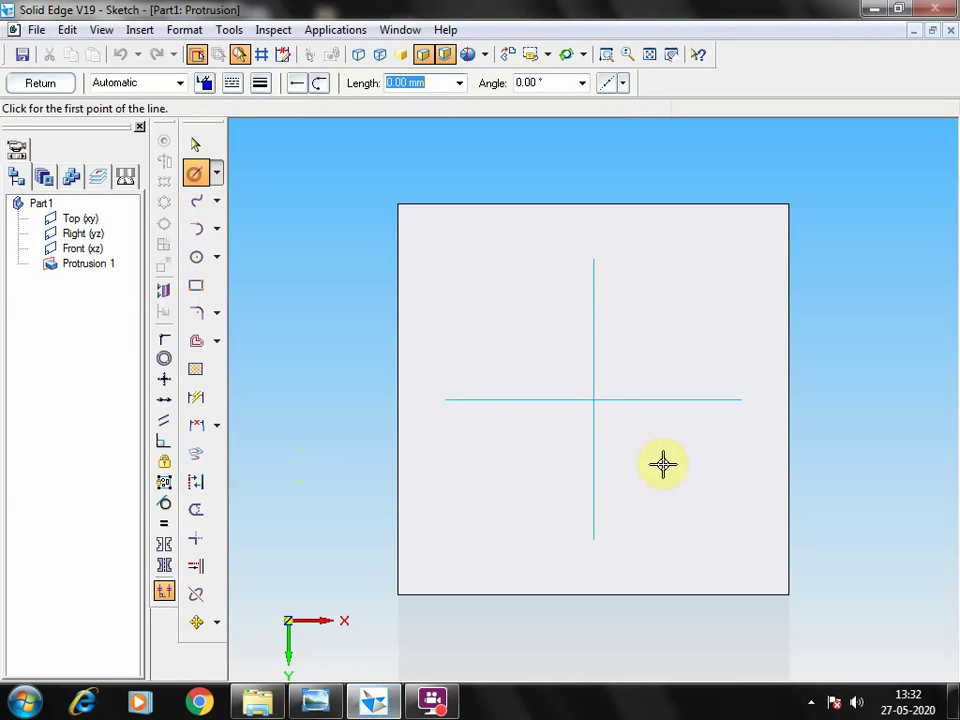
click(594, 400)
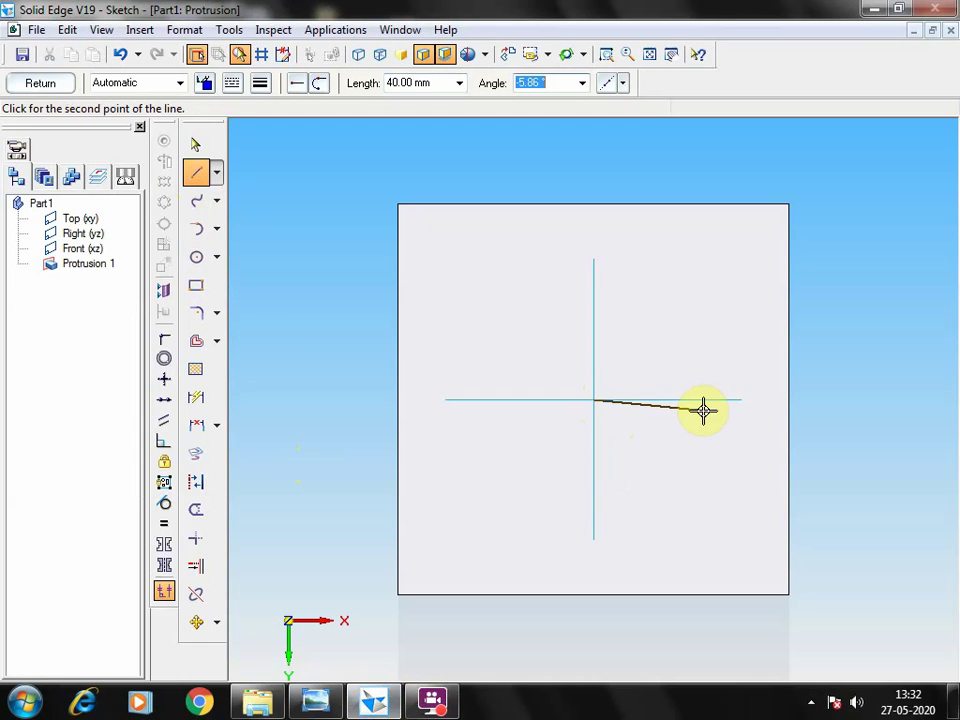
click(698, 399)
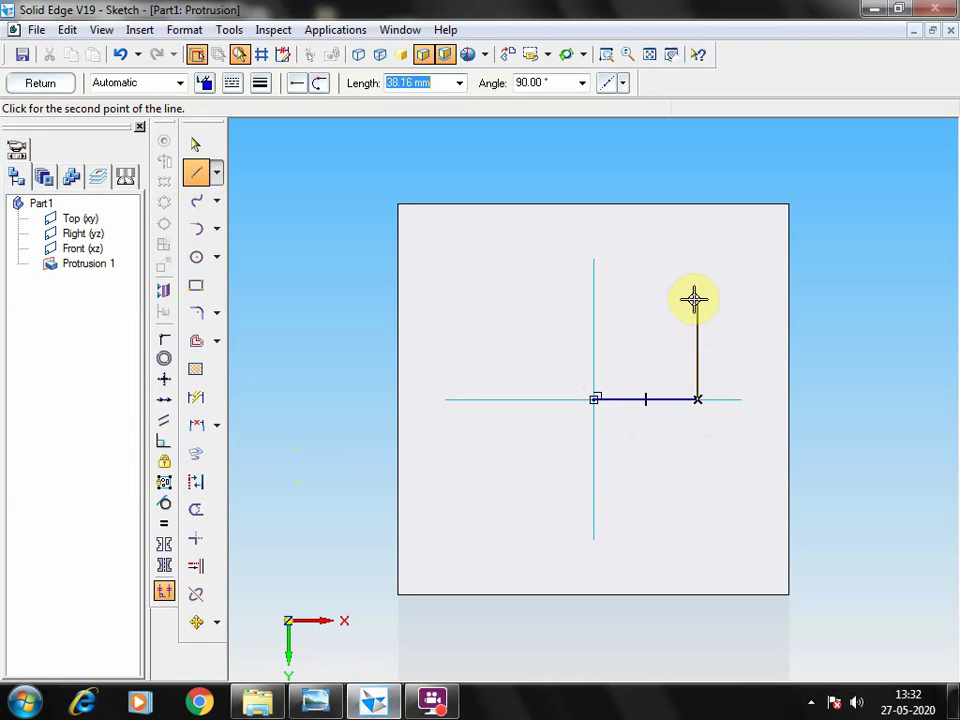
key(Tab)
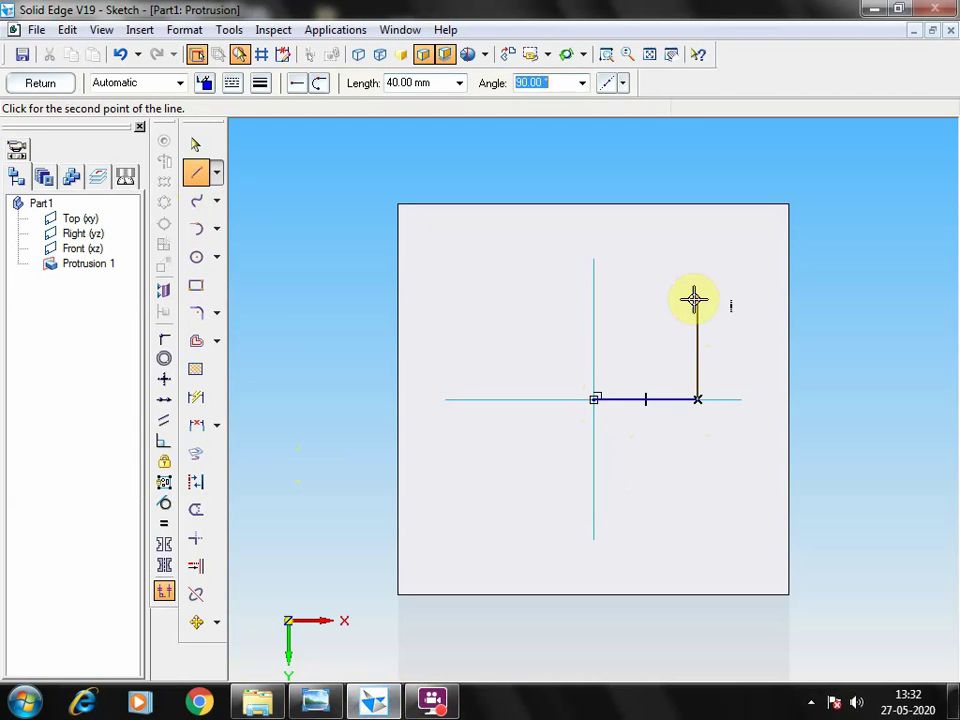
- Continue the neck outline with an 80 mm line to the left and an 80 mm line down
text(80)
key(Tab)
click(456, 296)
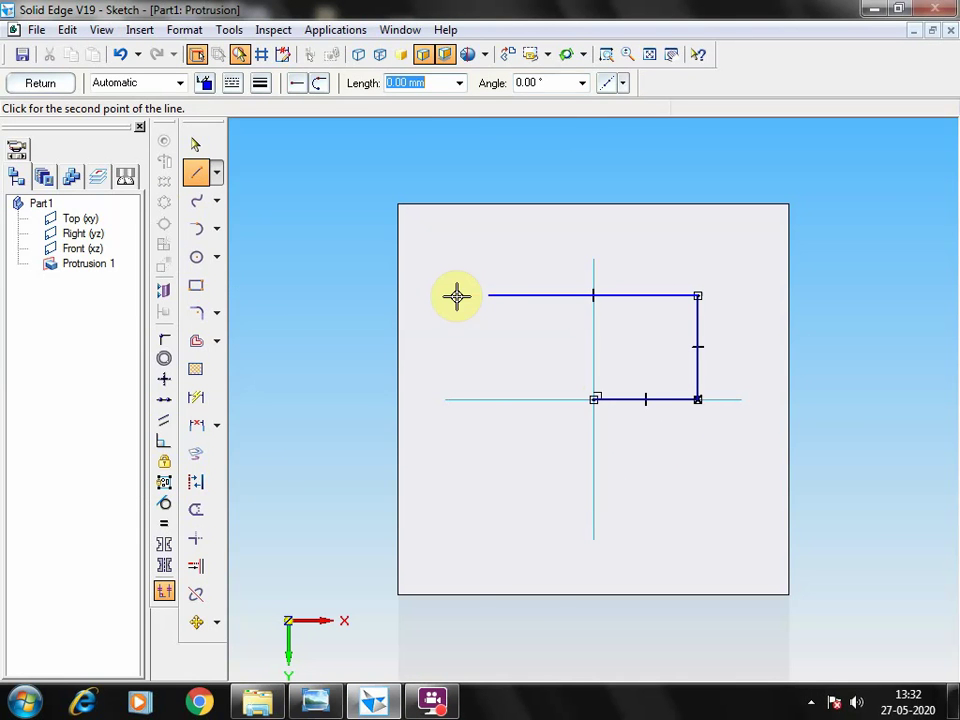
key(Tab)
click(487, 537)
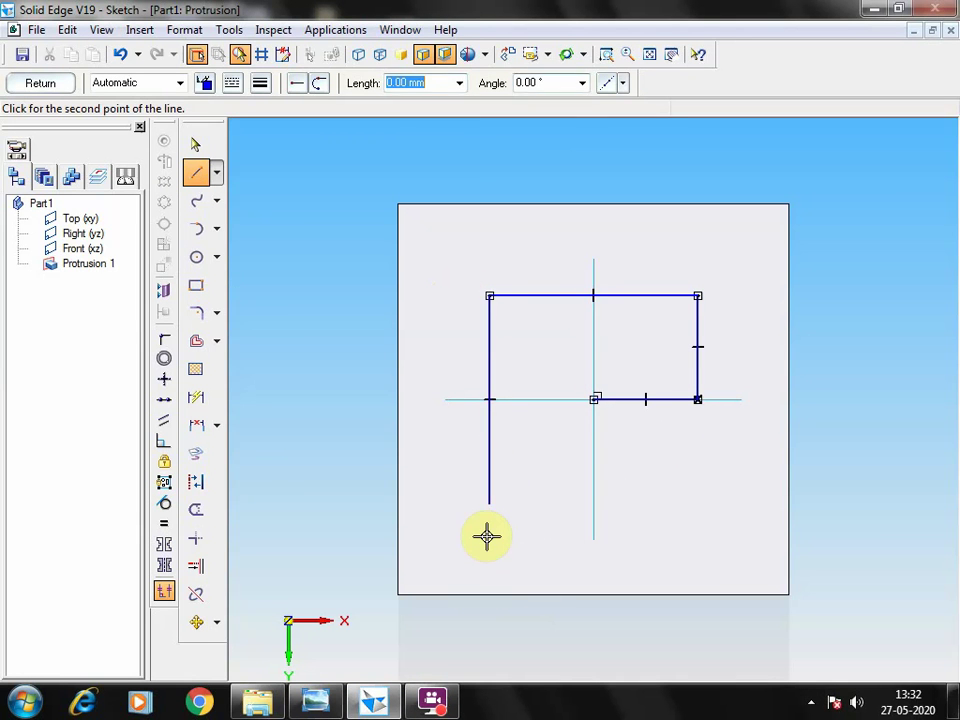
- End the line chain and delete the stray short segment below the outline's left side
right_click(619, 546)
key(Escape)
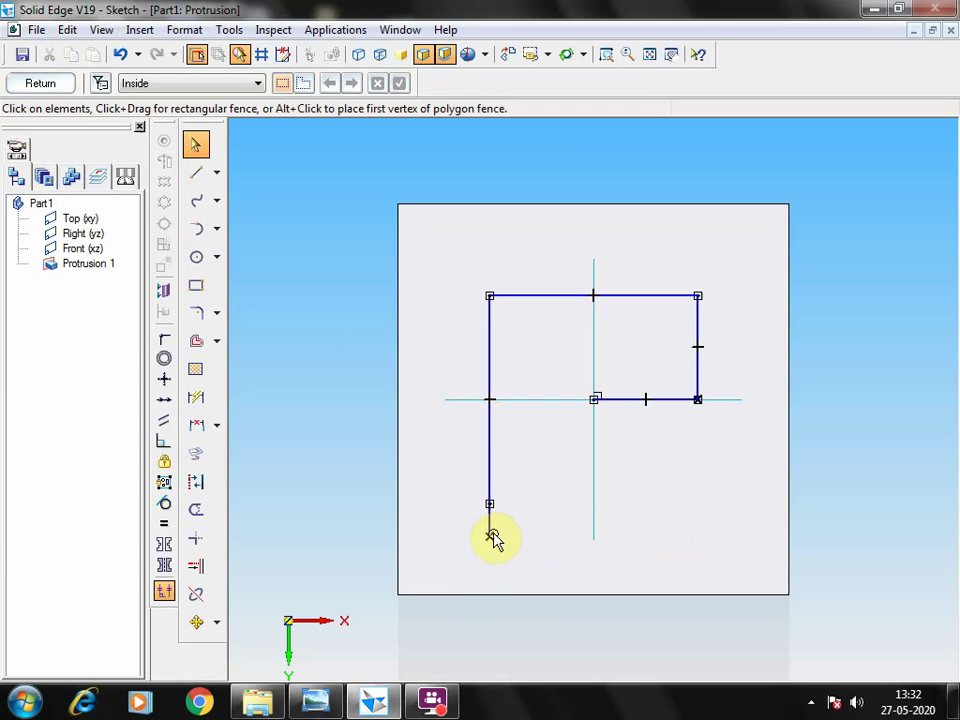
click(487, 528)
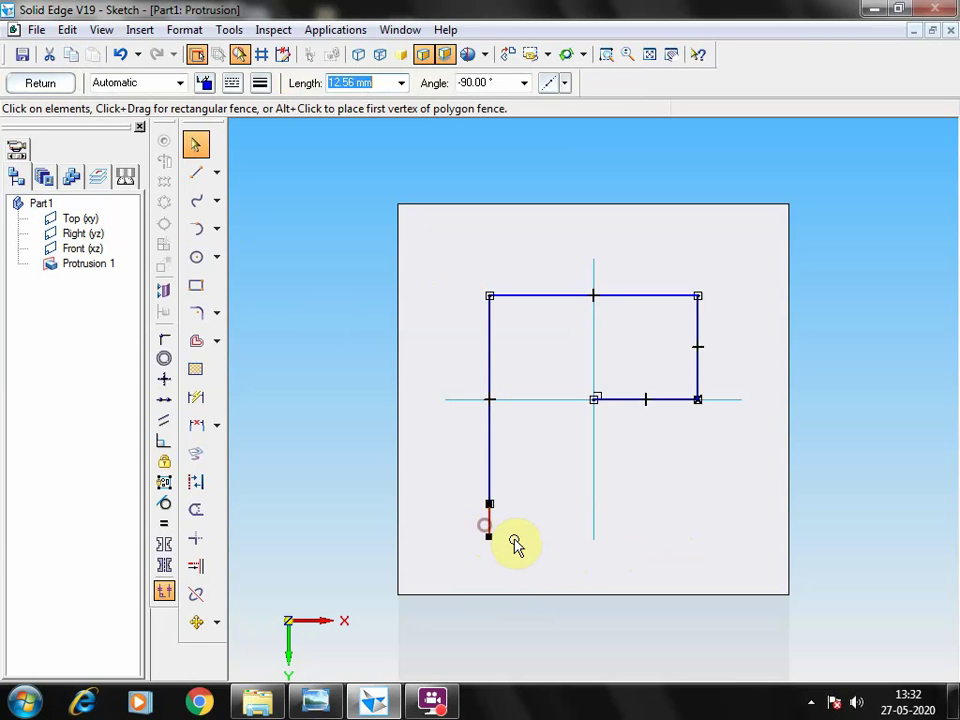
key(Delete)
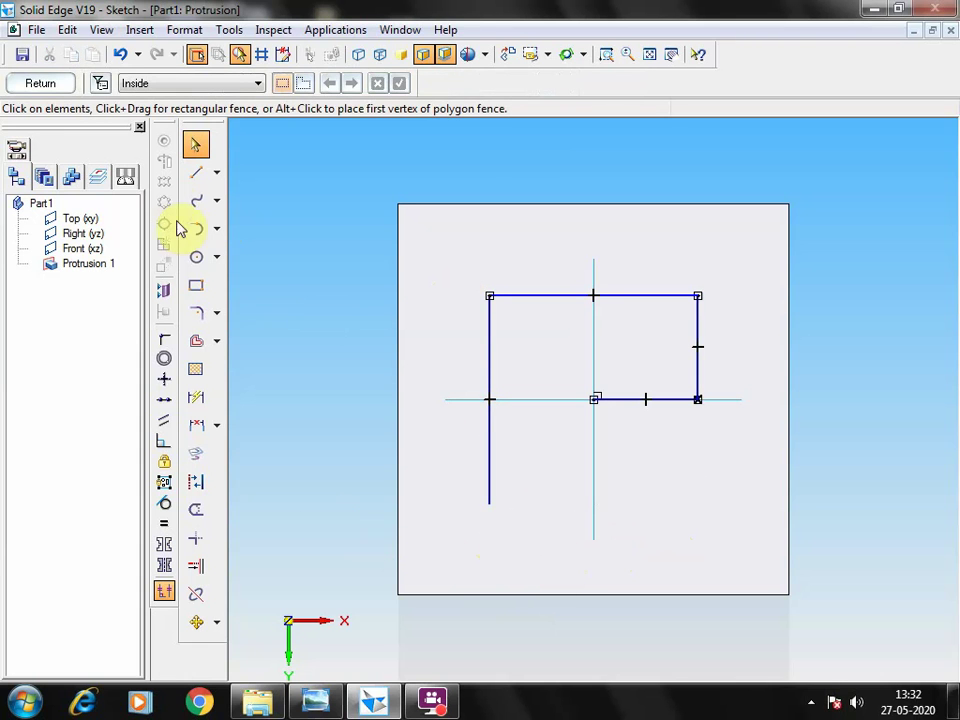
- Close the neck square with an 80 mm lower line from the left side's end and a 40 mm vertical line on the right
click(195, 176)
click(490, 503)
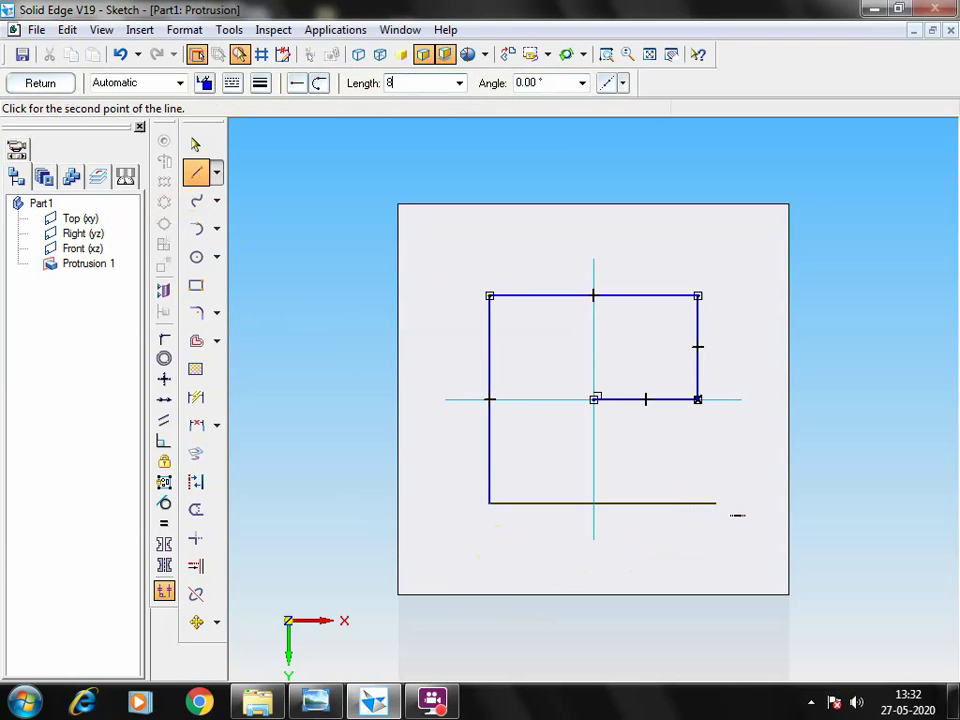
key(Return)
click(699, 460)
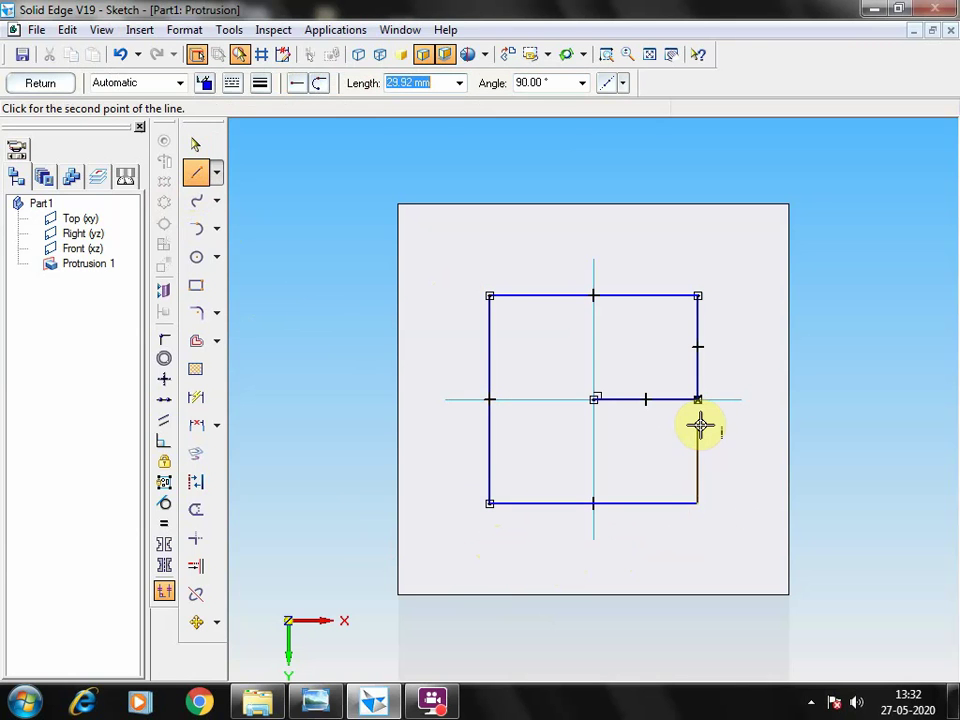
text(40)
key(Return)
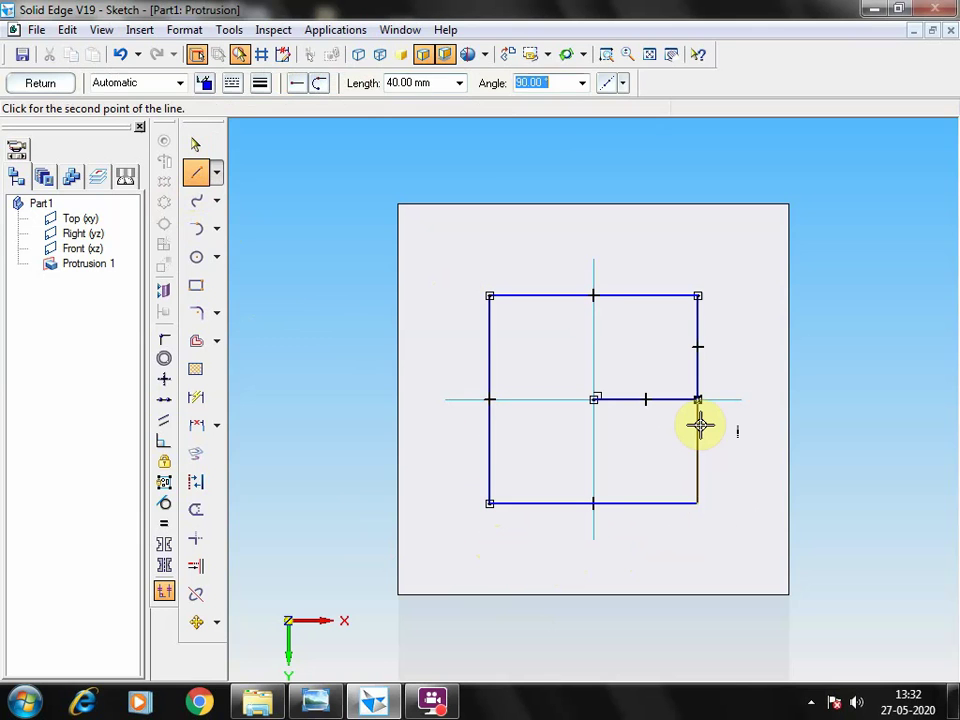
click(700, 424)
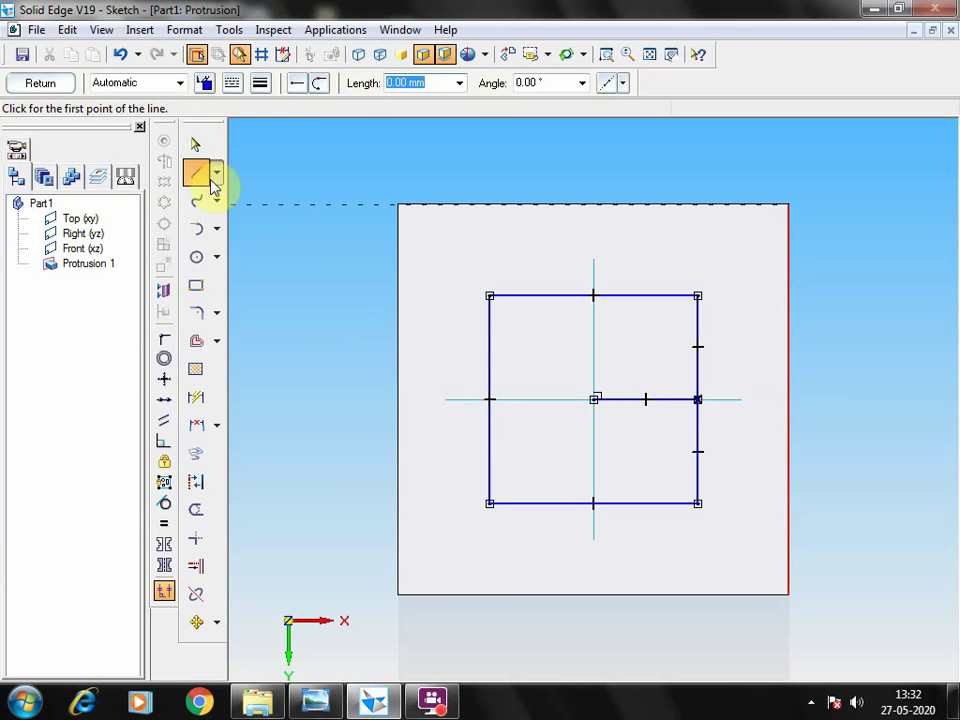
- Delete the inner line from the centre to the right side and finish the sketch
click(195, 145)
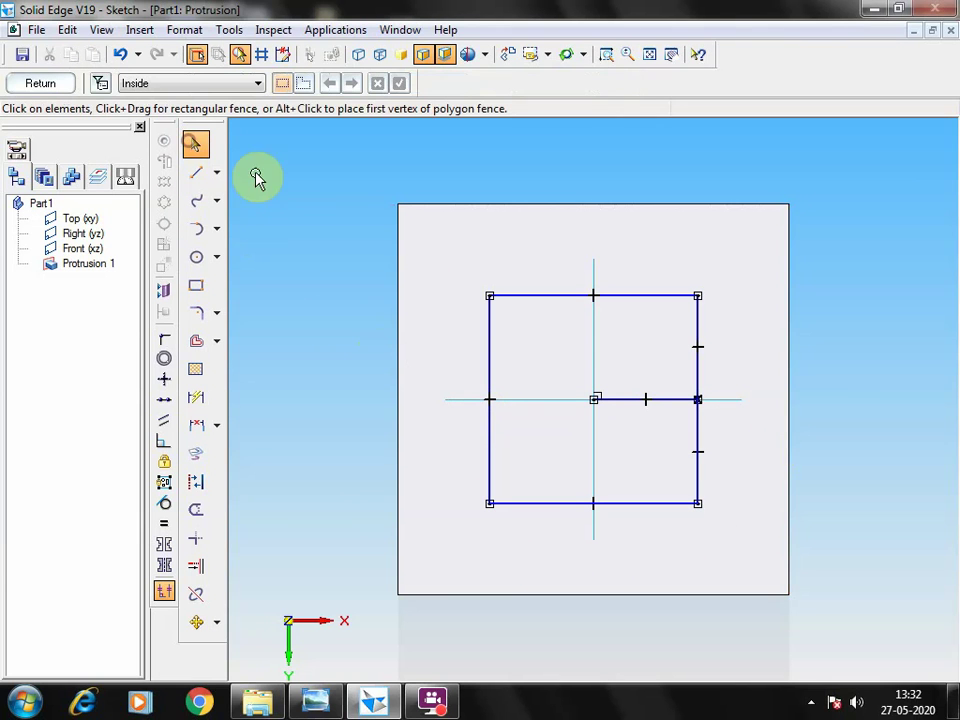
click(620, 400)
key(Delete)
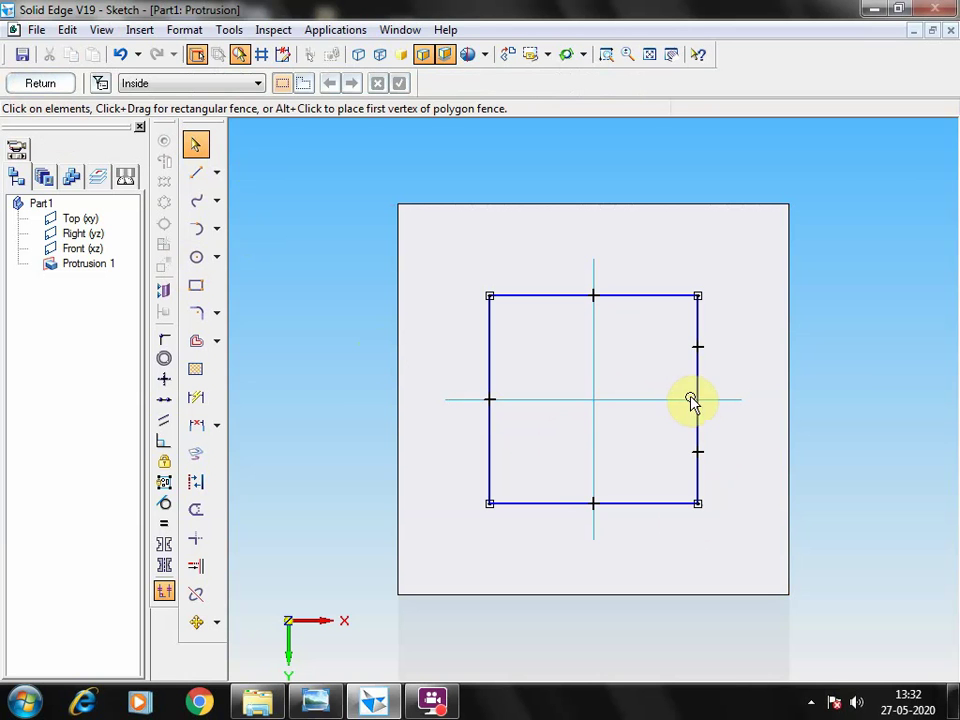
click(41, 84)
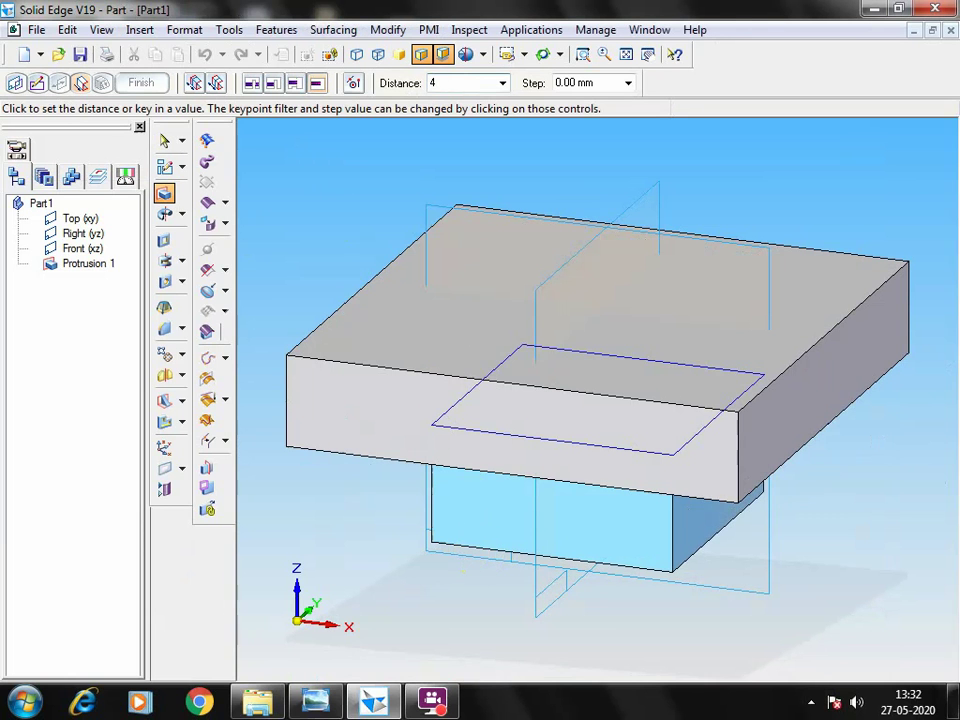
- Extrude the square neck 40 mm downward from the block
key(Return)
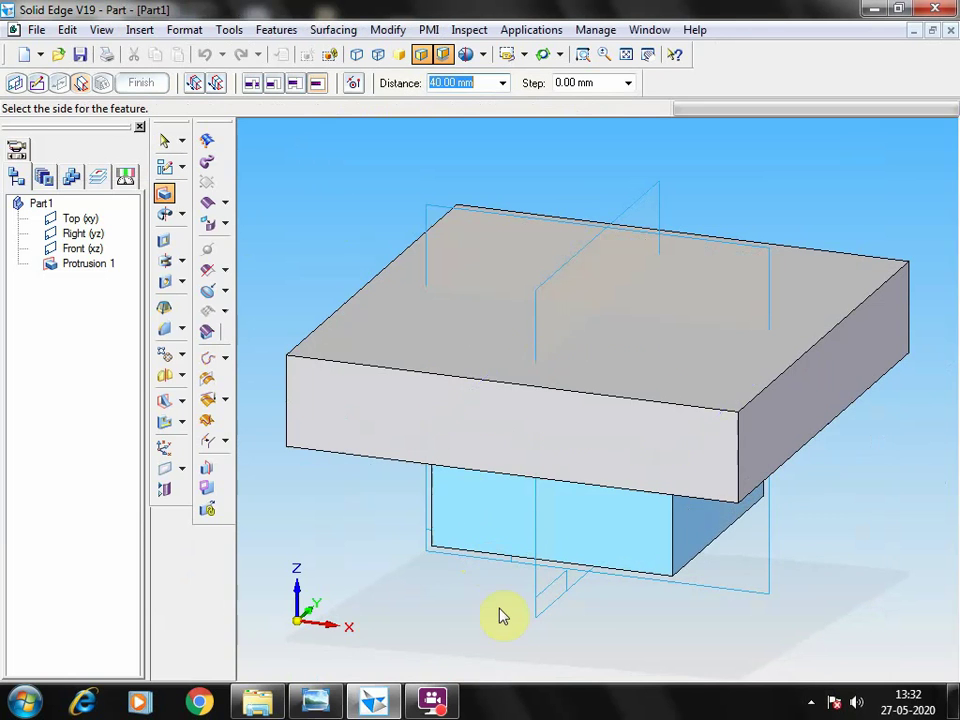
click(500, 621)
right_click(503, 627)
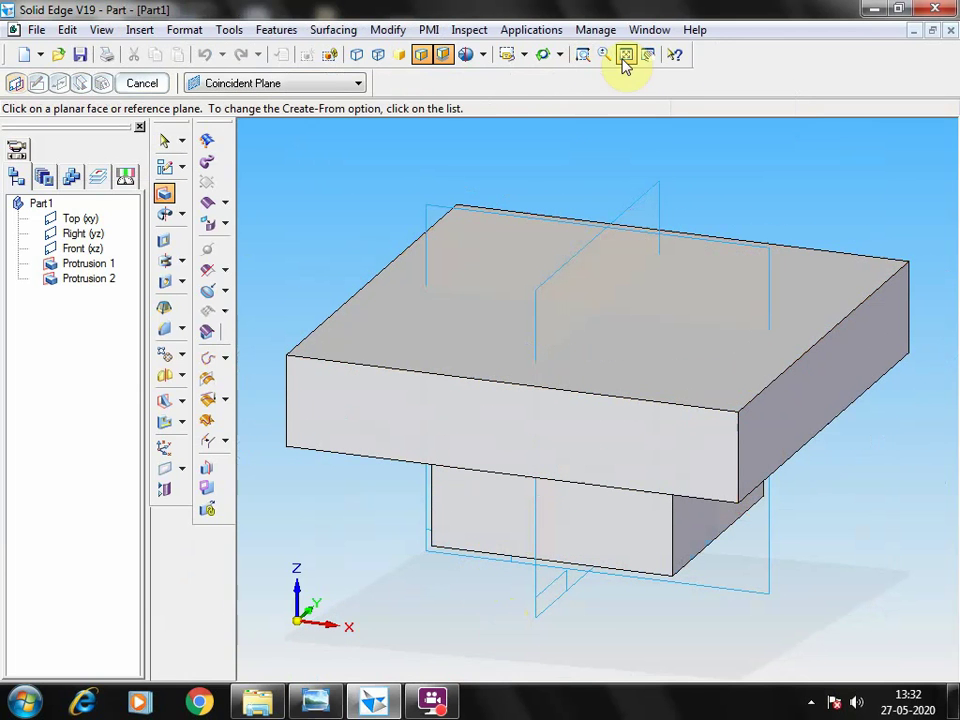
- Start a new protrusion sketch on the neck's bottom face and check the lower flange in the scanned drawing
click(541, 55)
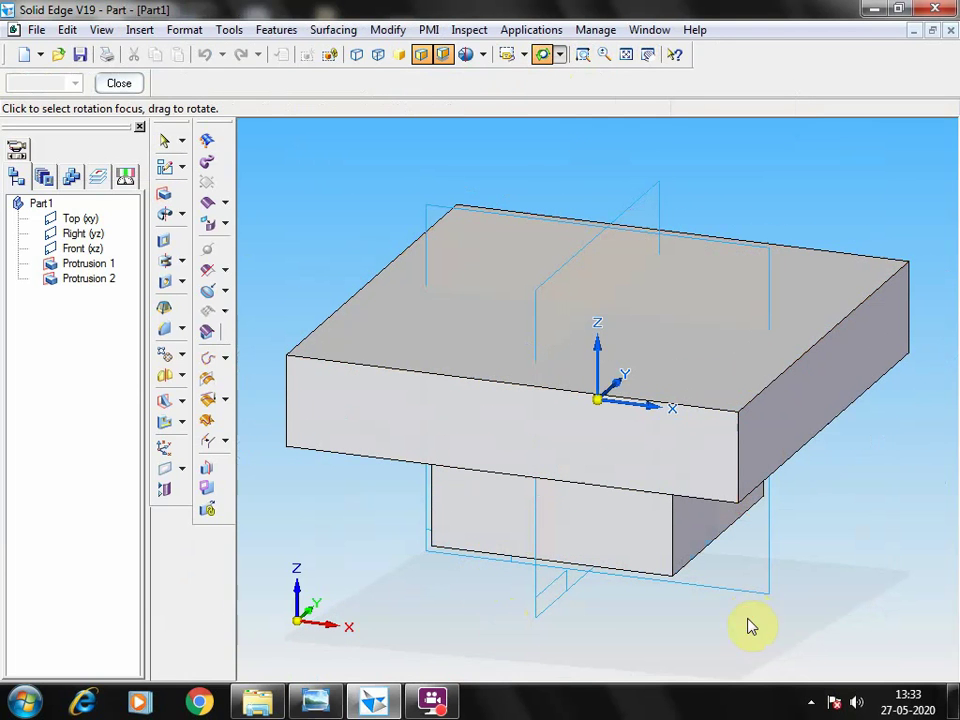
drag(752, 627, 764, 559)
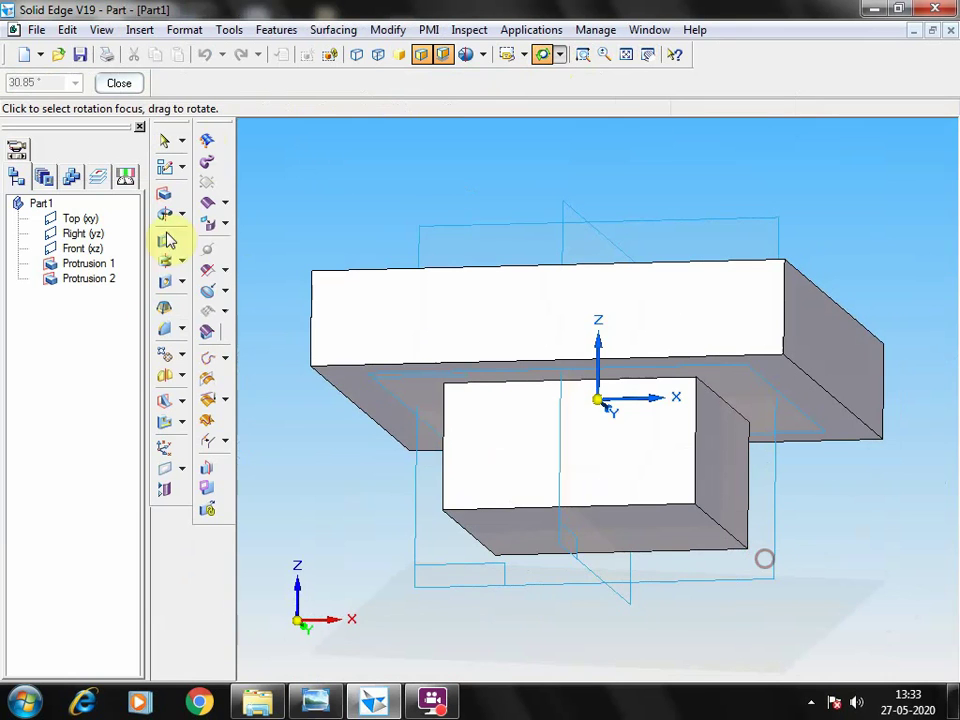
click(164, 192)
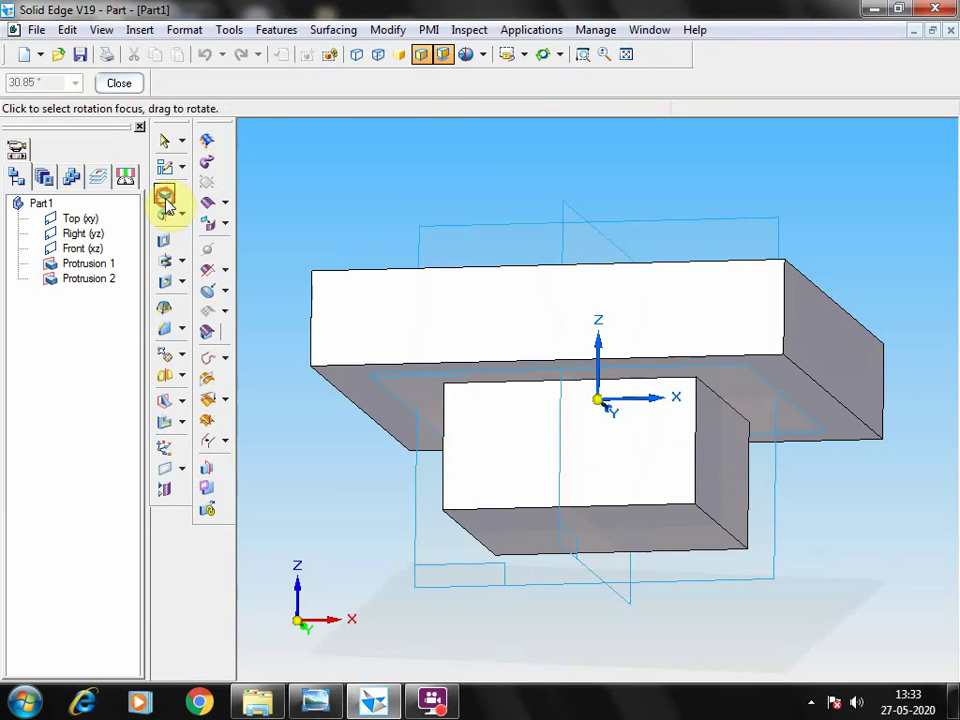
click(612, 544)
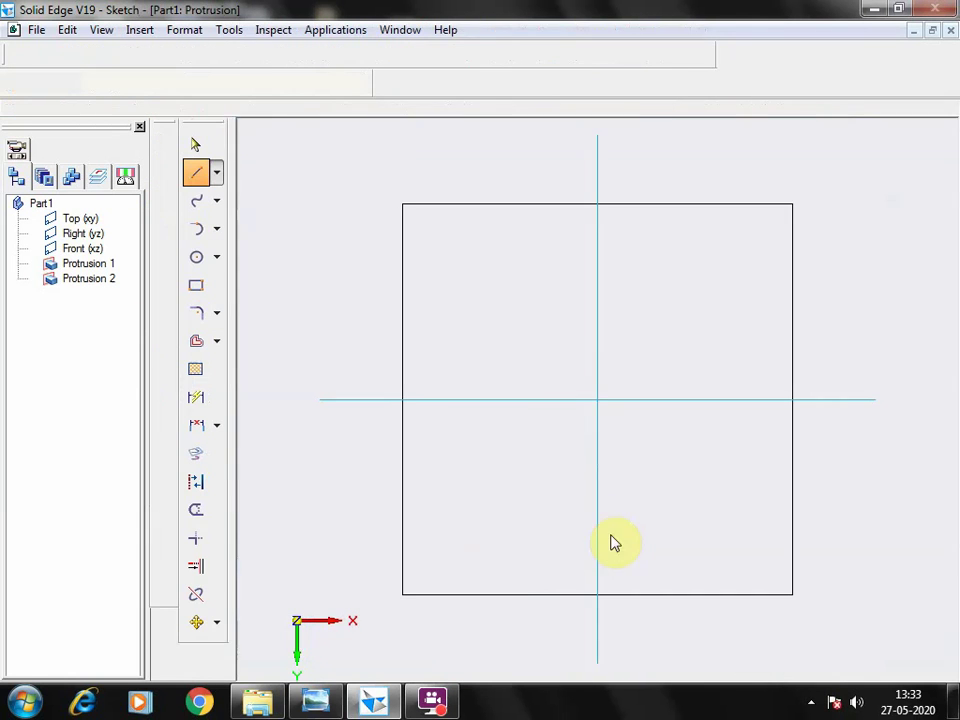
click(649, 55)
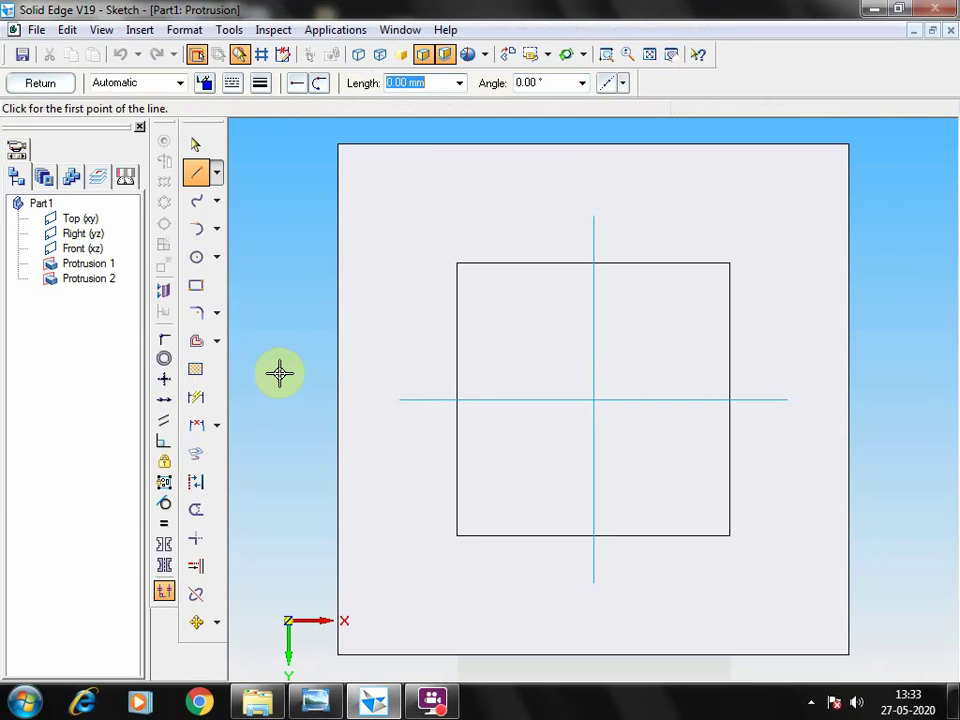
click(316, 700)
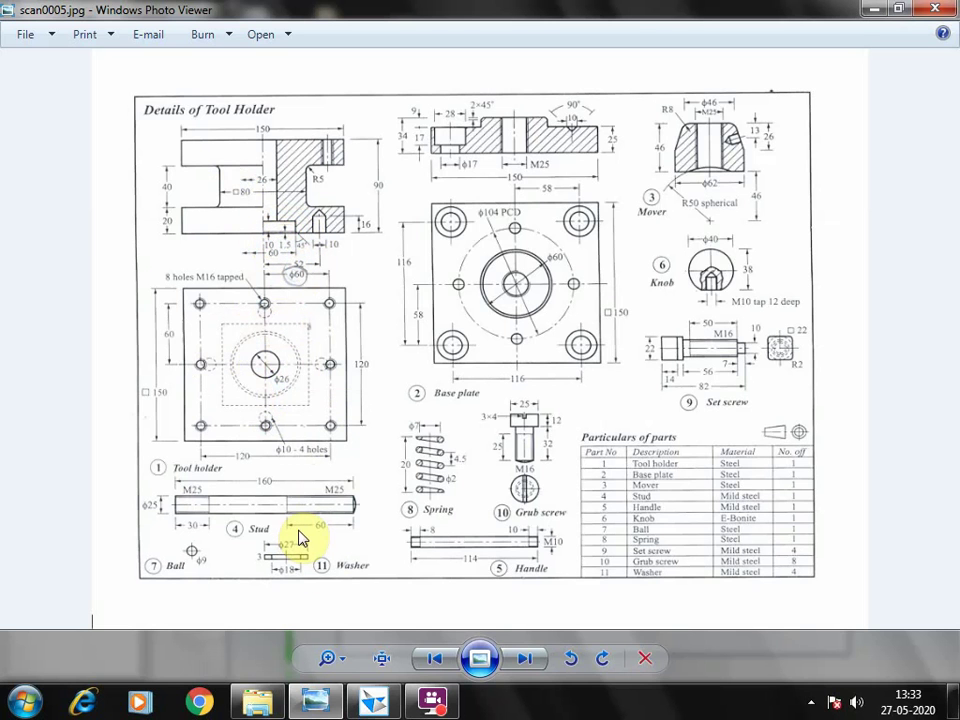
click(312, 703)
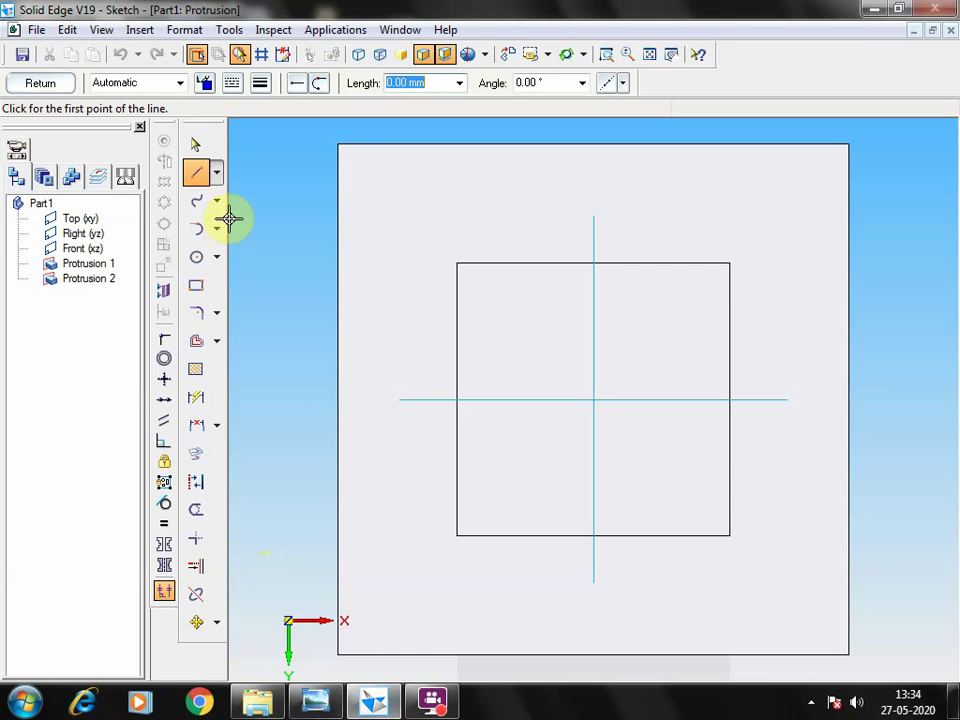
- Draw the lower flange's closed square outline through the four outer corners of the upper block
click(195, 172)
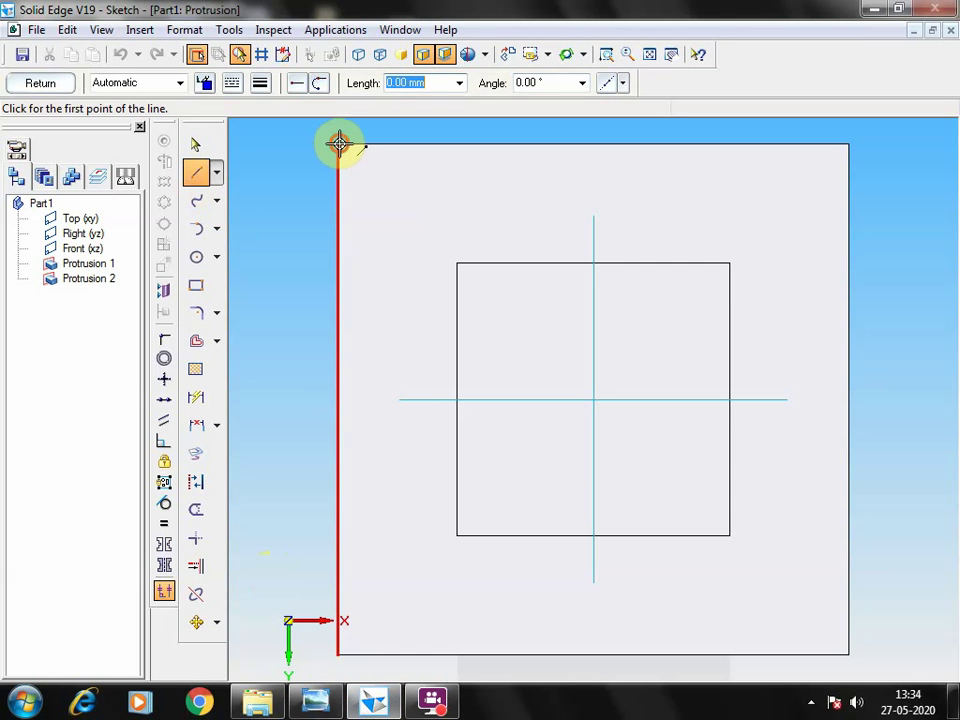
click(339, 144)
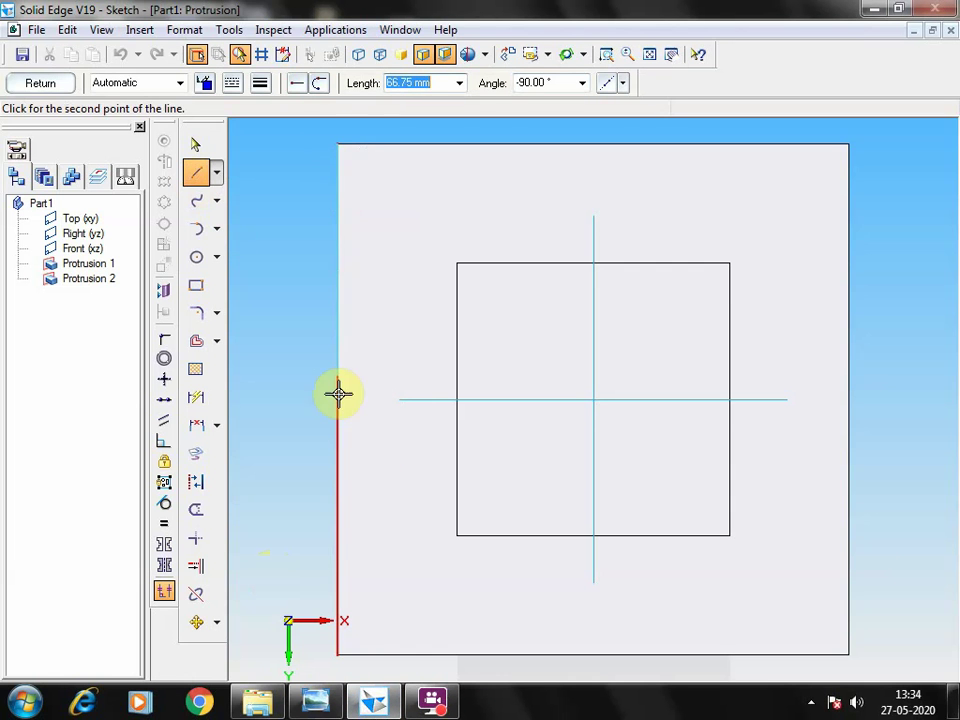
click(339, 655)
click(849, 655)
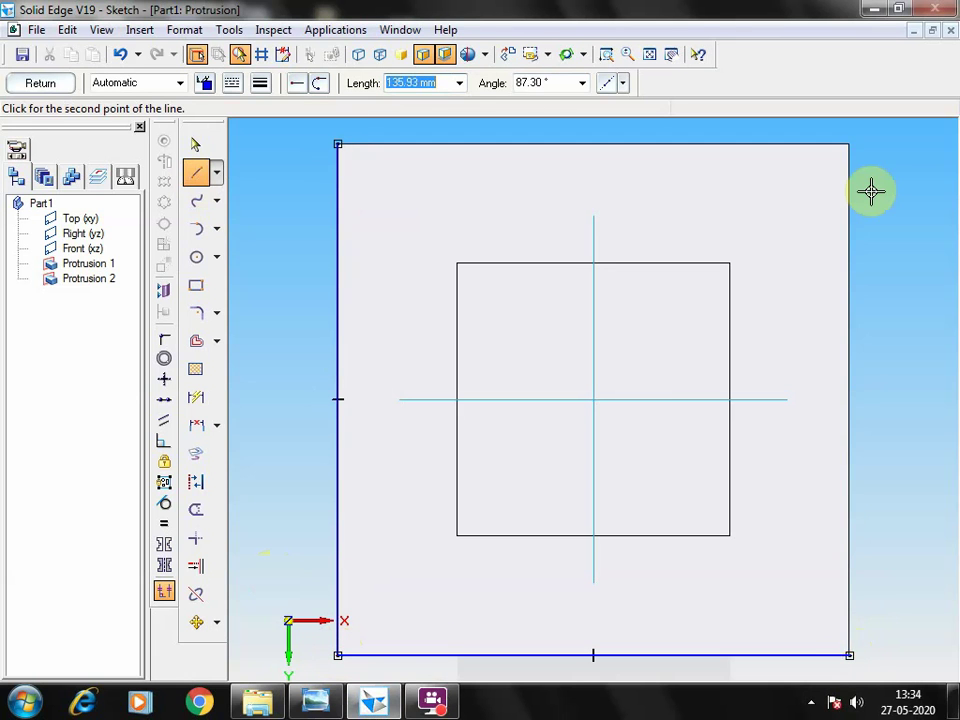
click(849, 145)
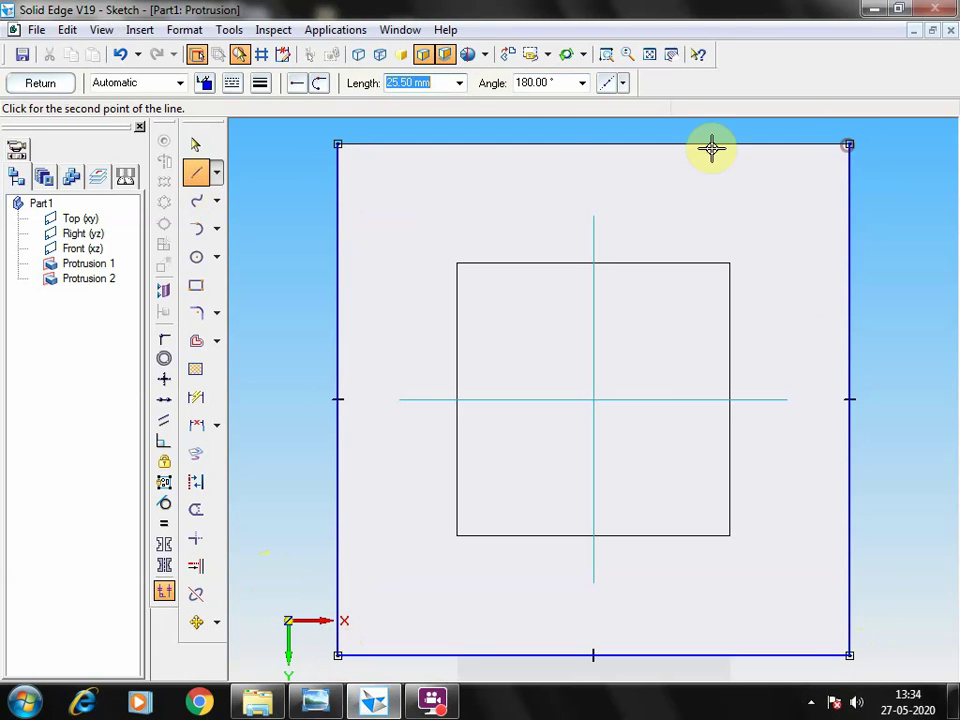
click(338, 146)
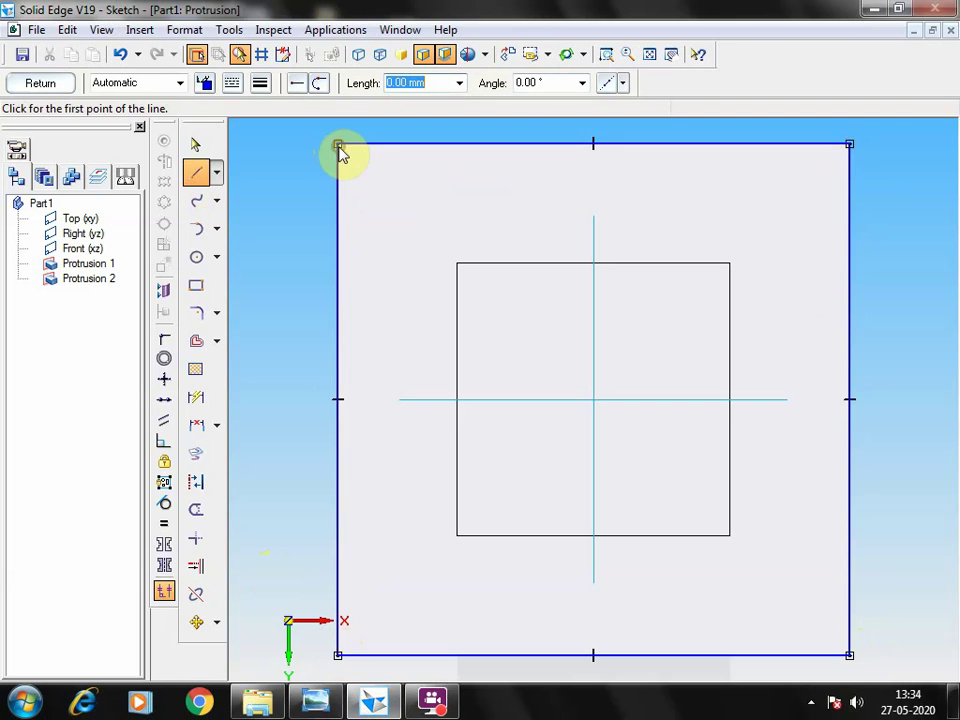
- Finish the sketch and extrude the flange profile 20 mm downward, away from the neck
click(40, 84)
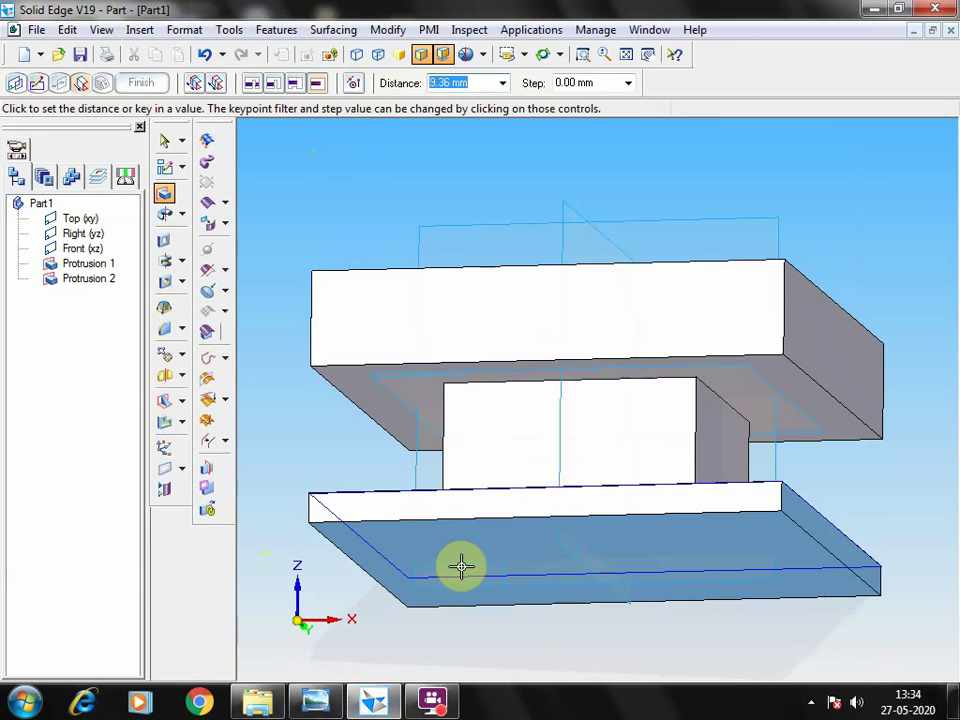
text(20)
key(Return)
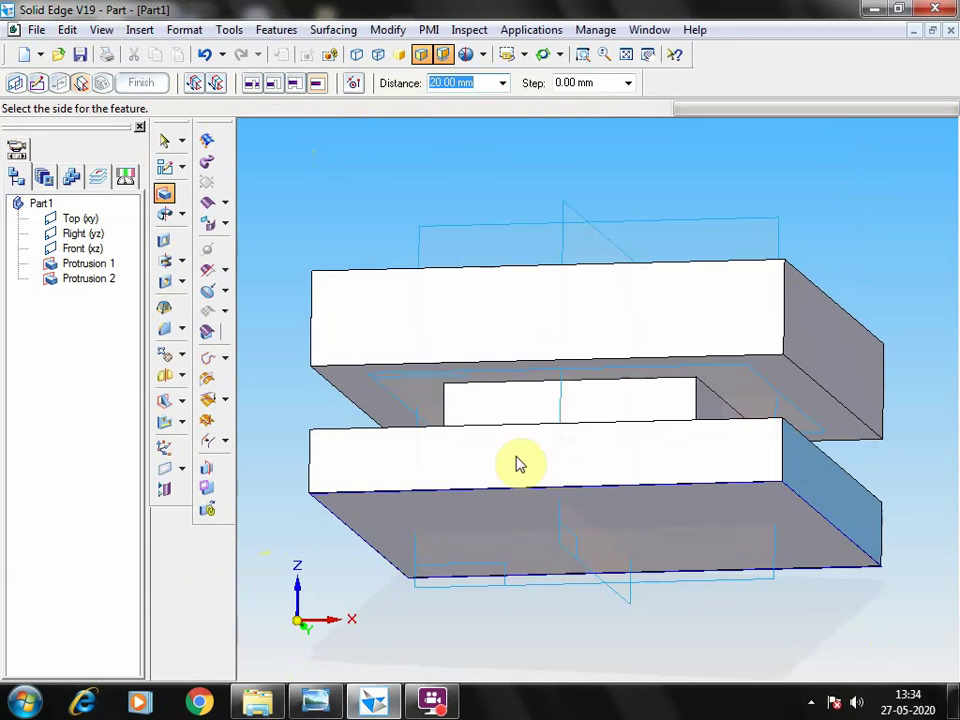
click(576, 662)
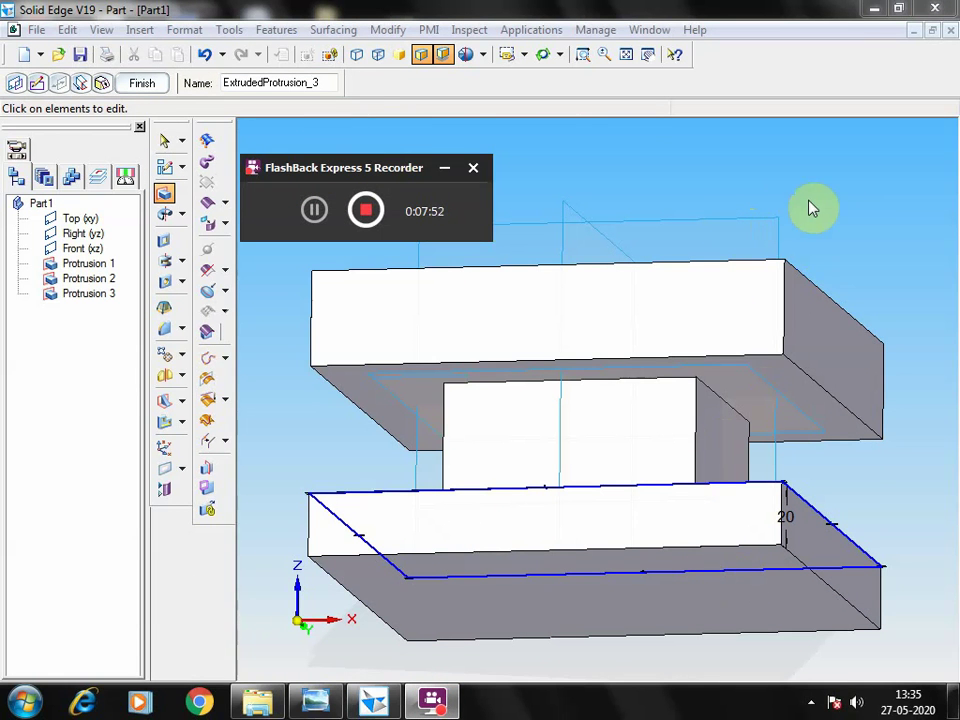
- Start saving the part under a new name and browse to the "tool holder video" folder inside "durai"
click(67, 29)
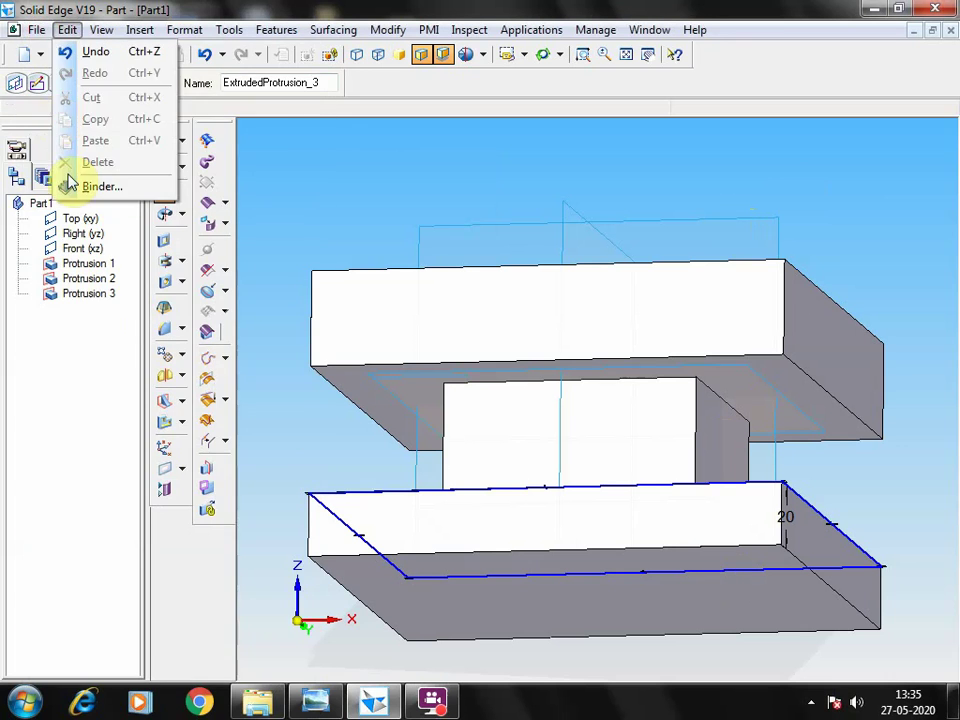
mouse_move(36, 29)
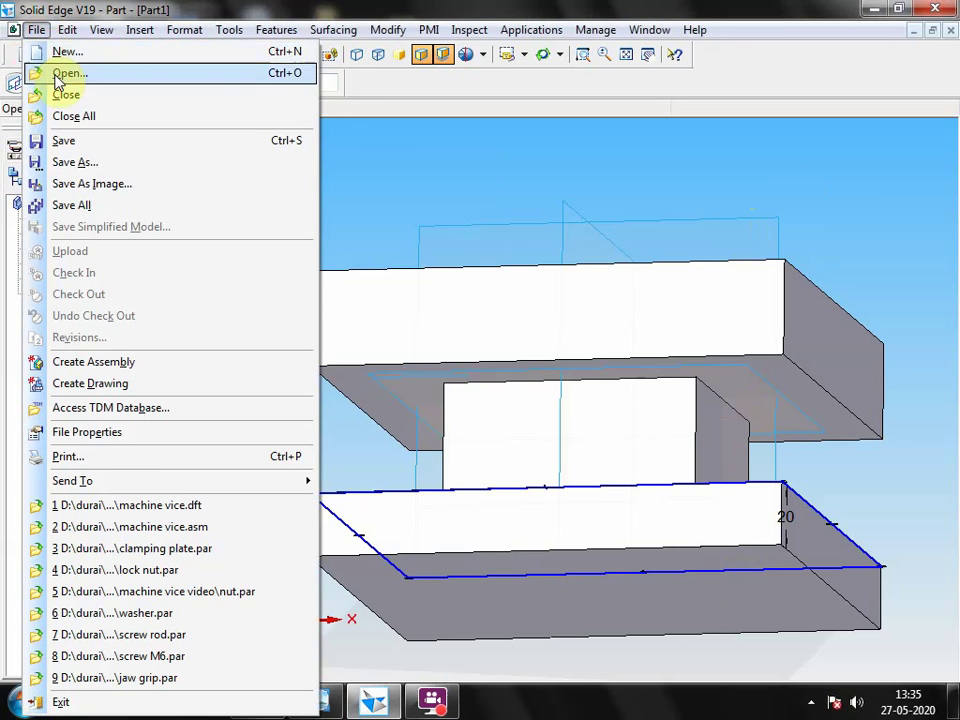
click(70, 162)
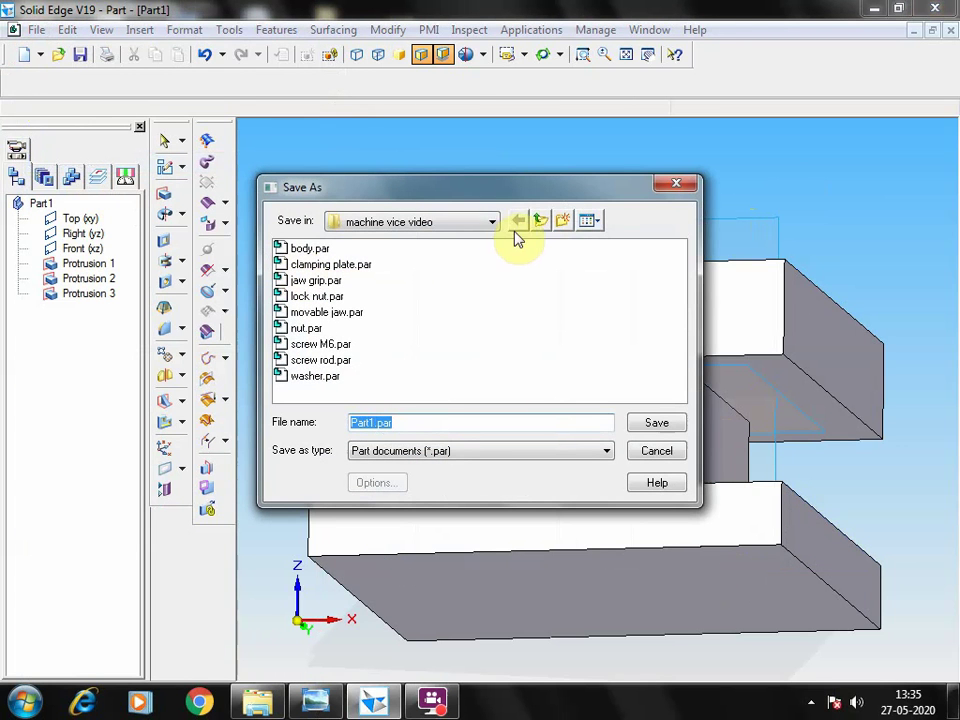
click(476, 223)
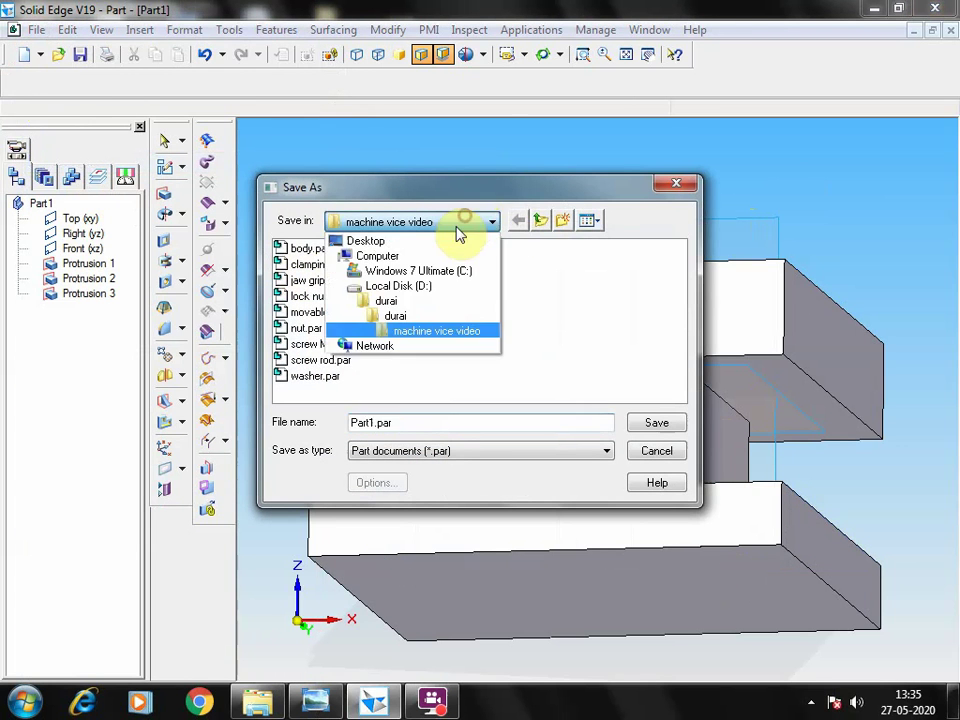
click(386, 316)
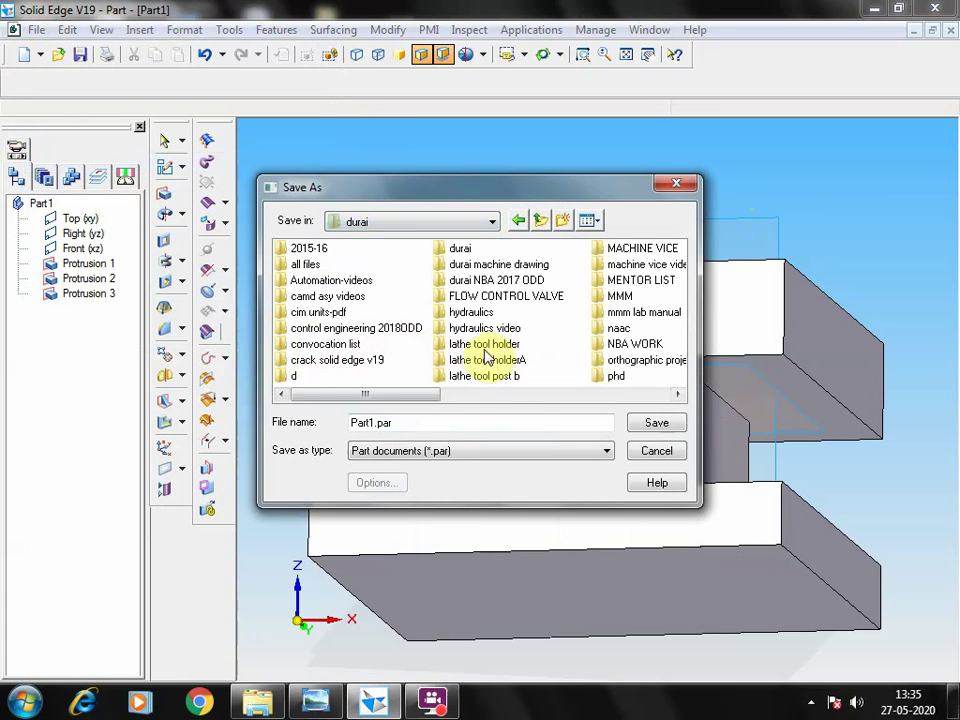
click(508, 328)
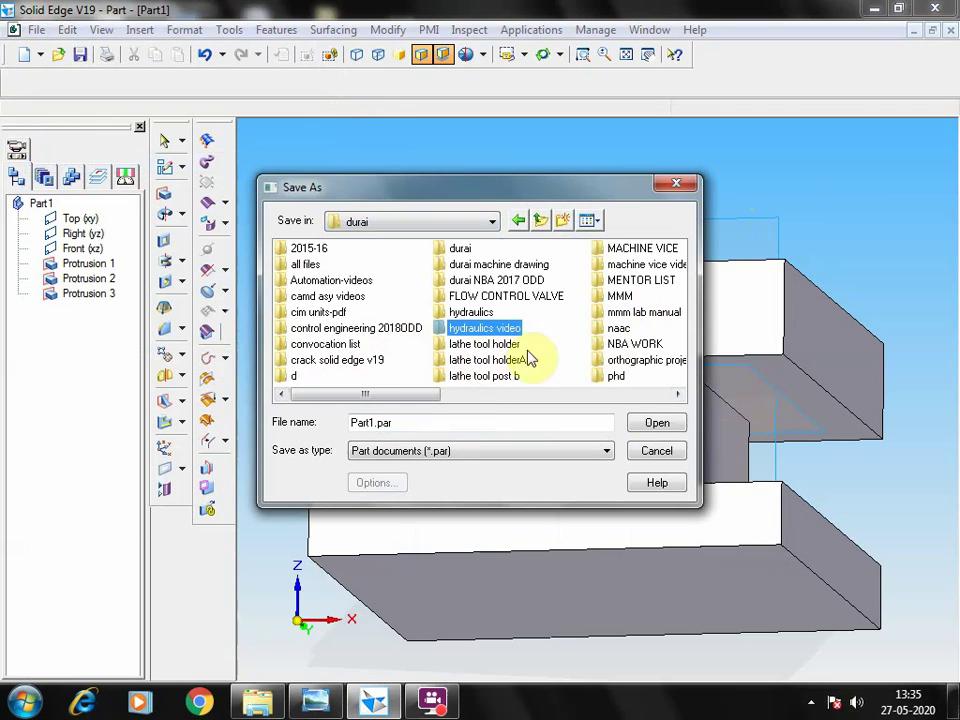
click(678, 396)
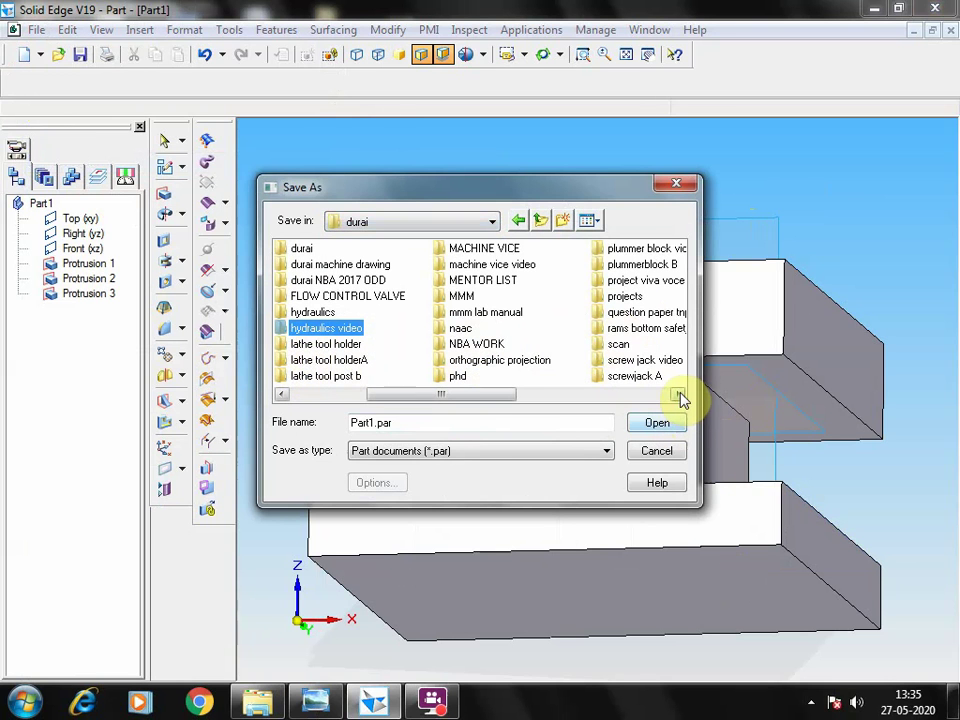
click(678, 396)
click(678, 396)
click(482, 298)
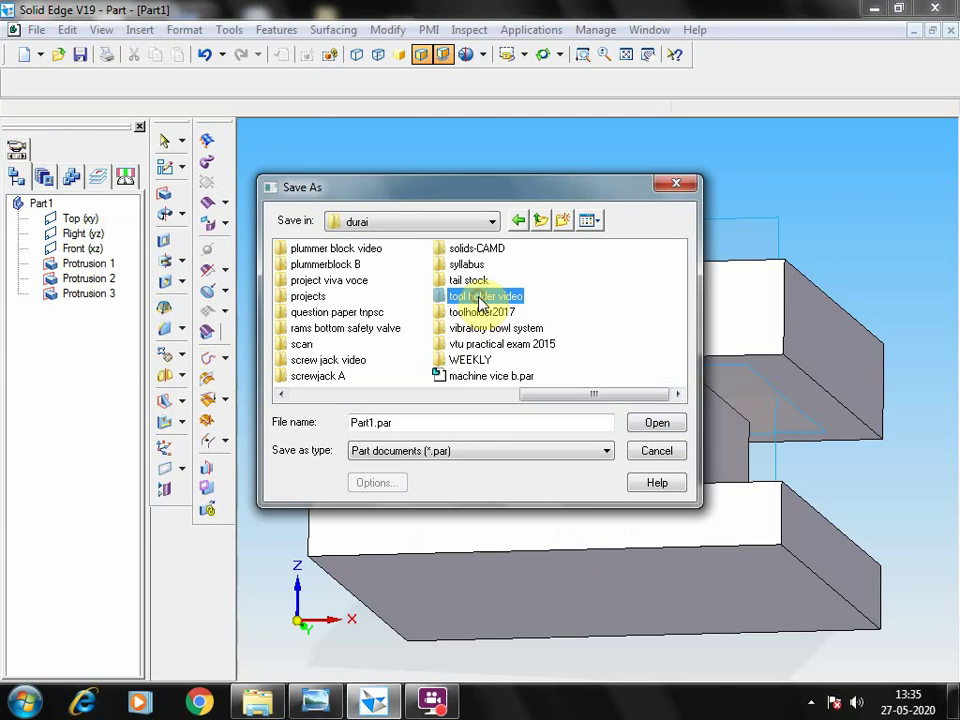
click(657, 424)
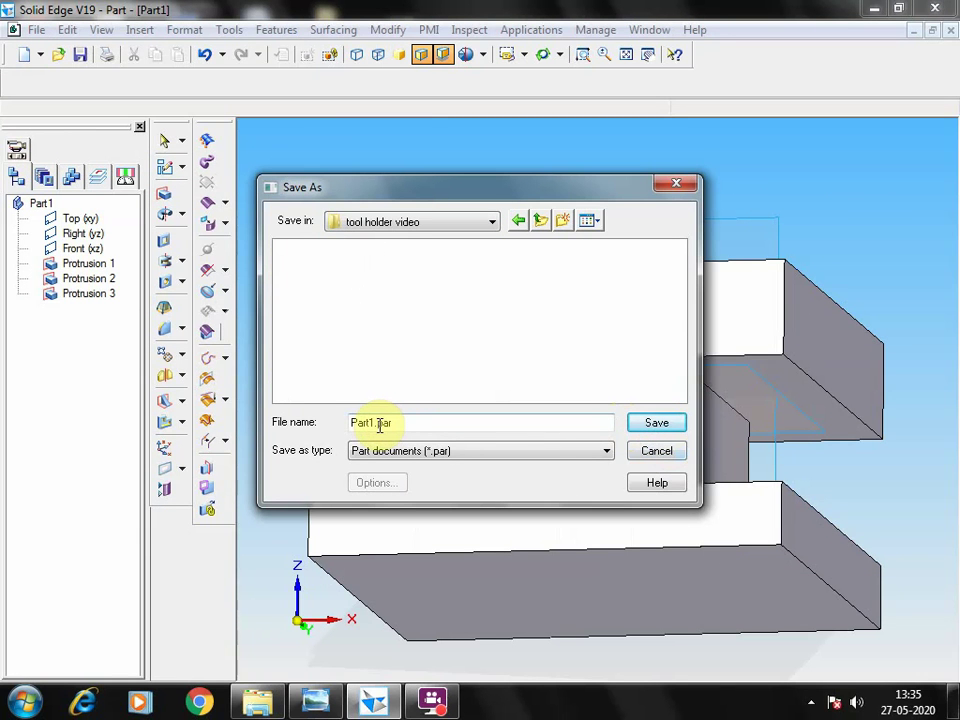
- Check the part's name in the scanned drawing and save the part as "tool holder"
drag(399, 424, 317, 414)
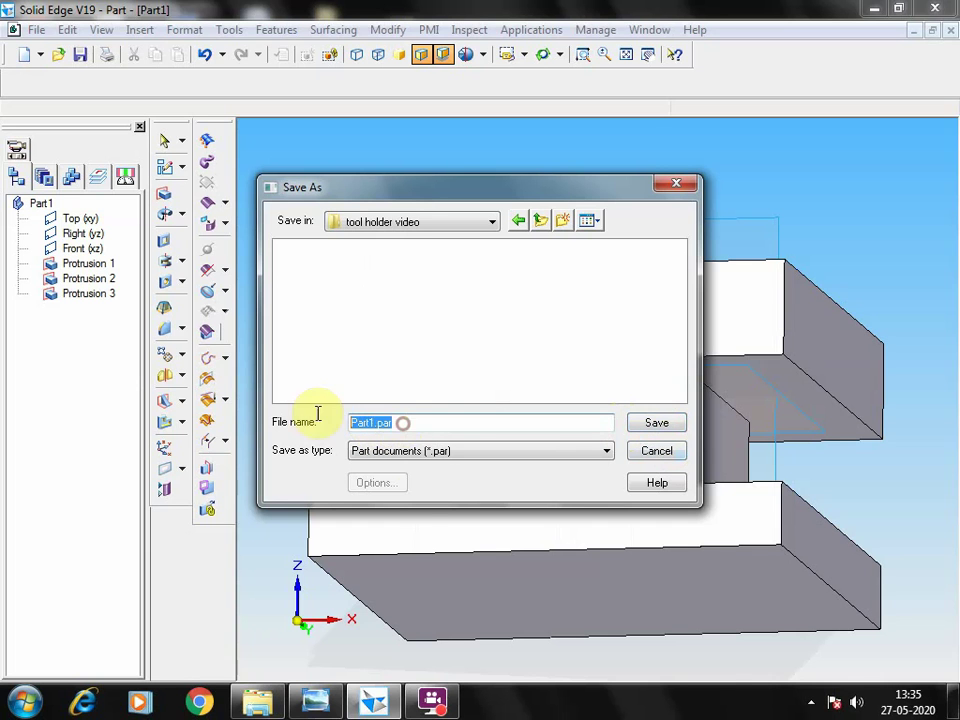
click(316, 705)
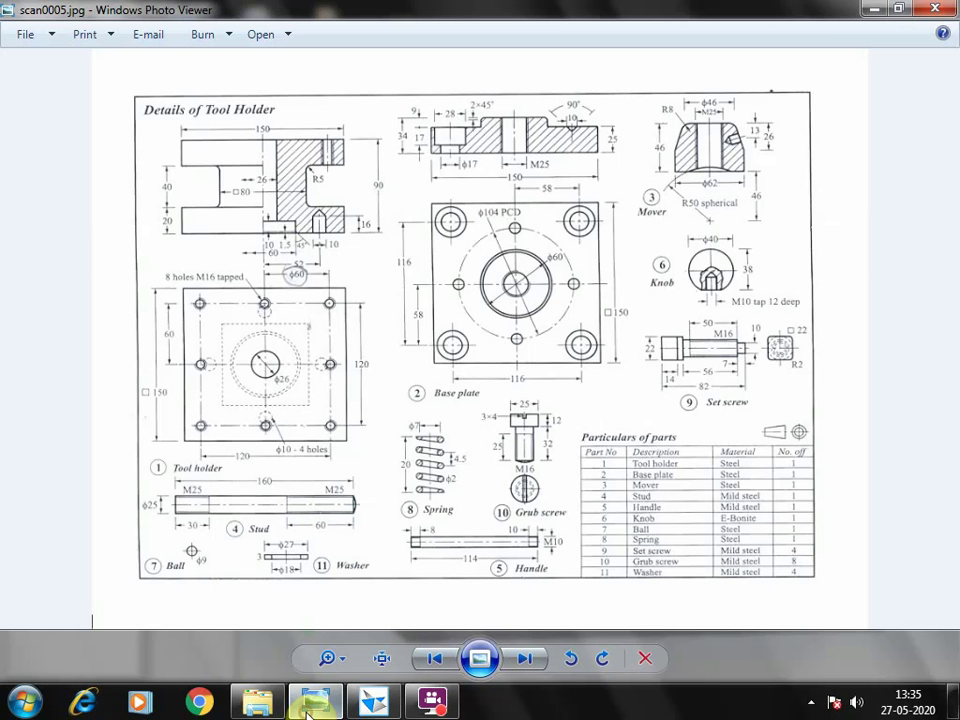
click(316, 705)
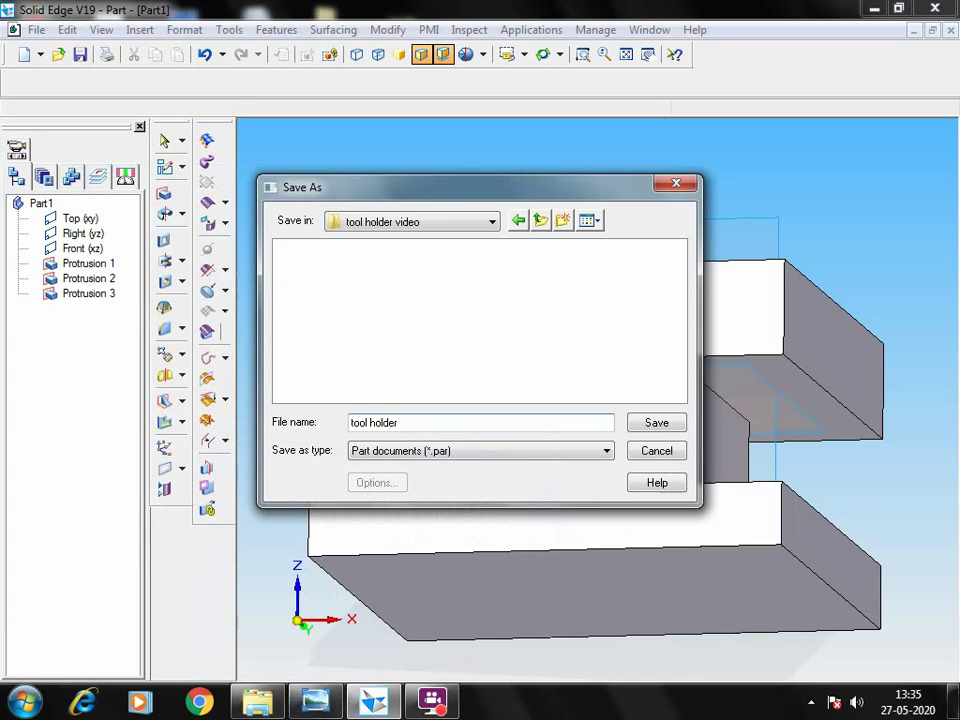
click(657, 424)
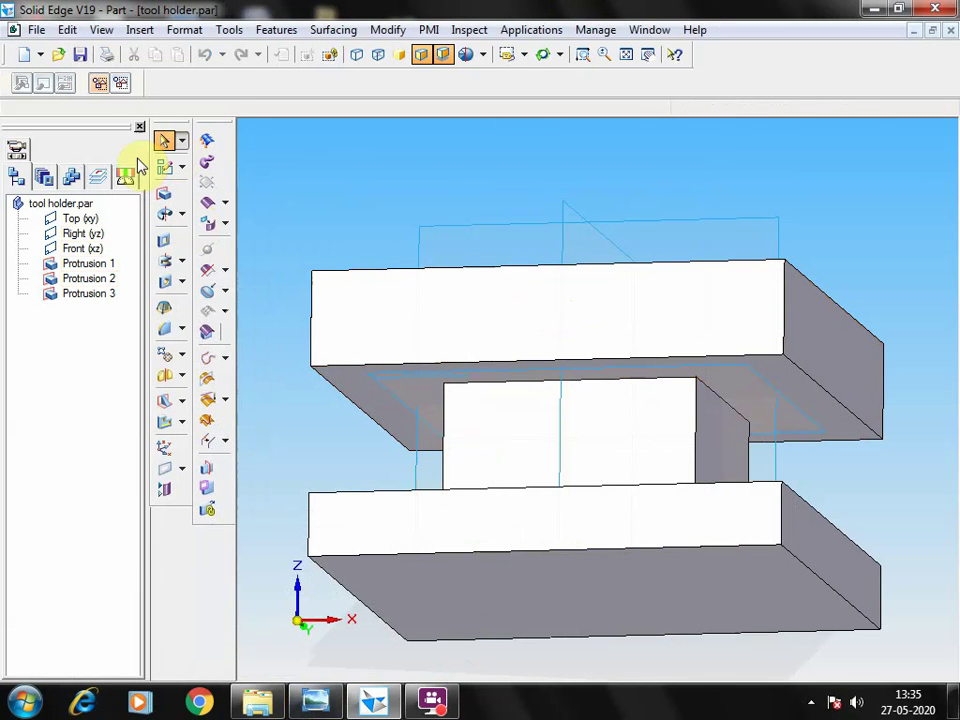
- Check the tool holder's central recess in the scanned drawing and start a revolved cutout sketch on the Front (xz) plane
click(365, 700)
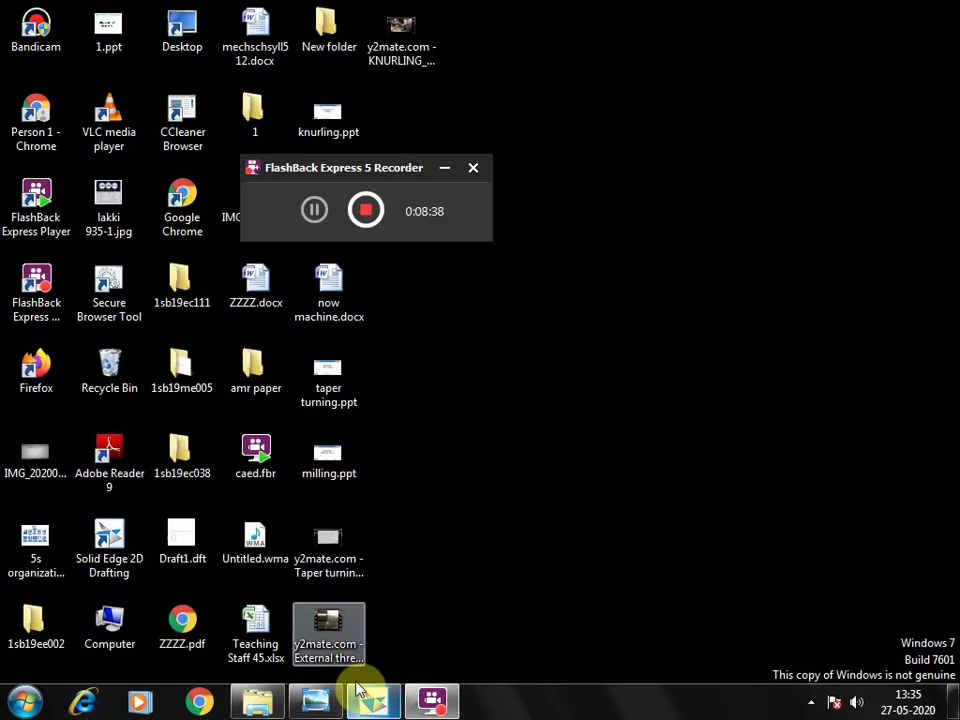
click(362, 697)
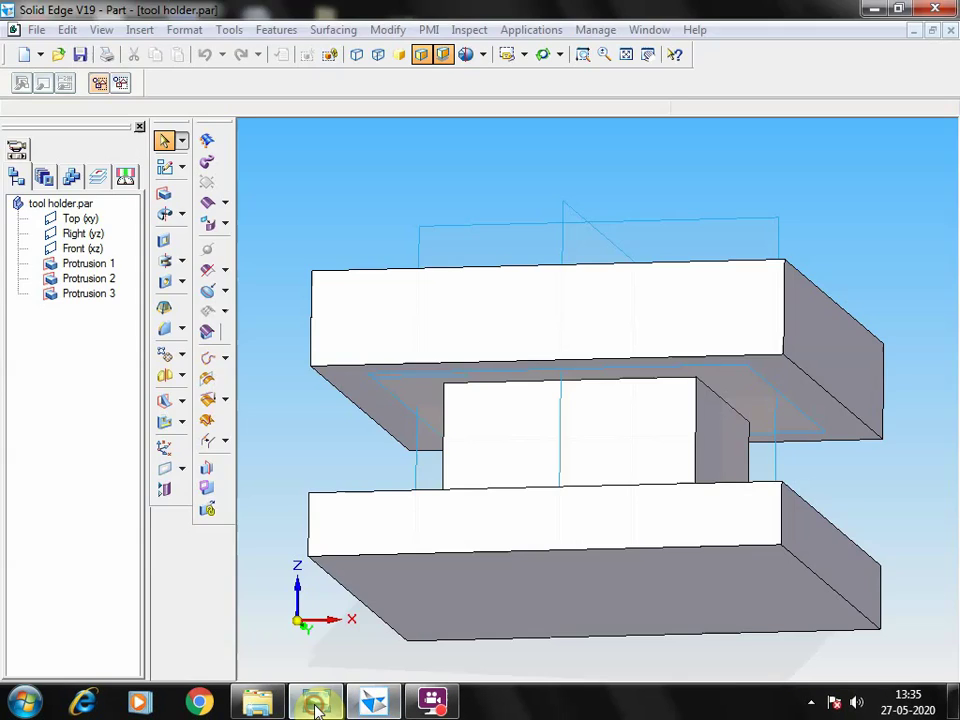
click(315, 700)
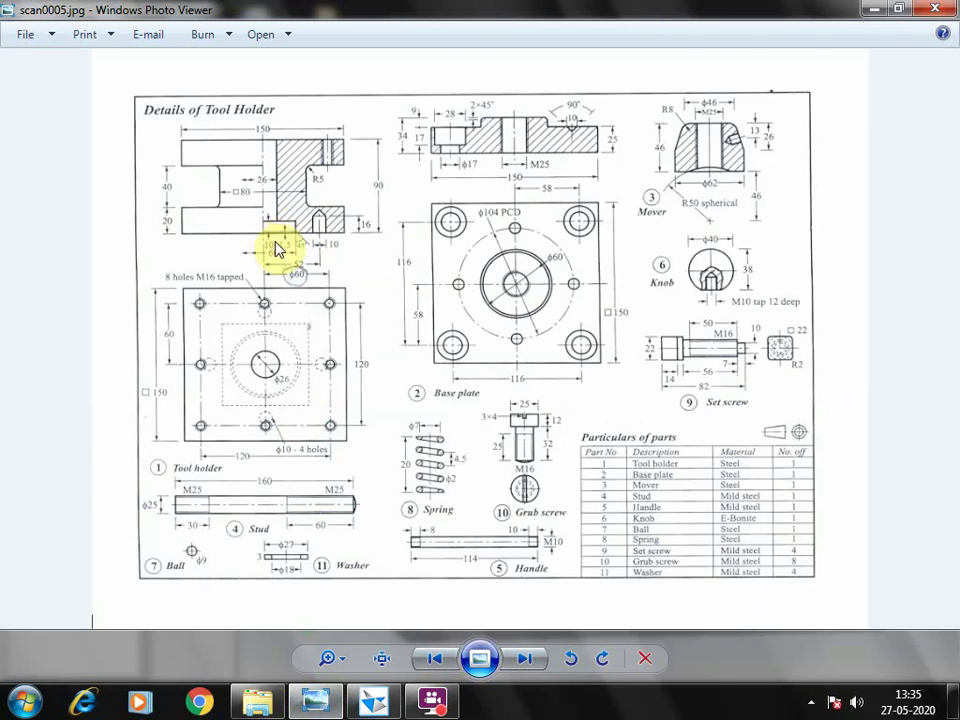
scroll(400, 290, up, 3)
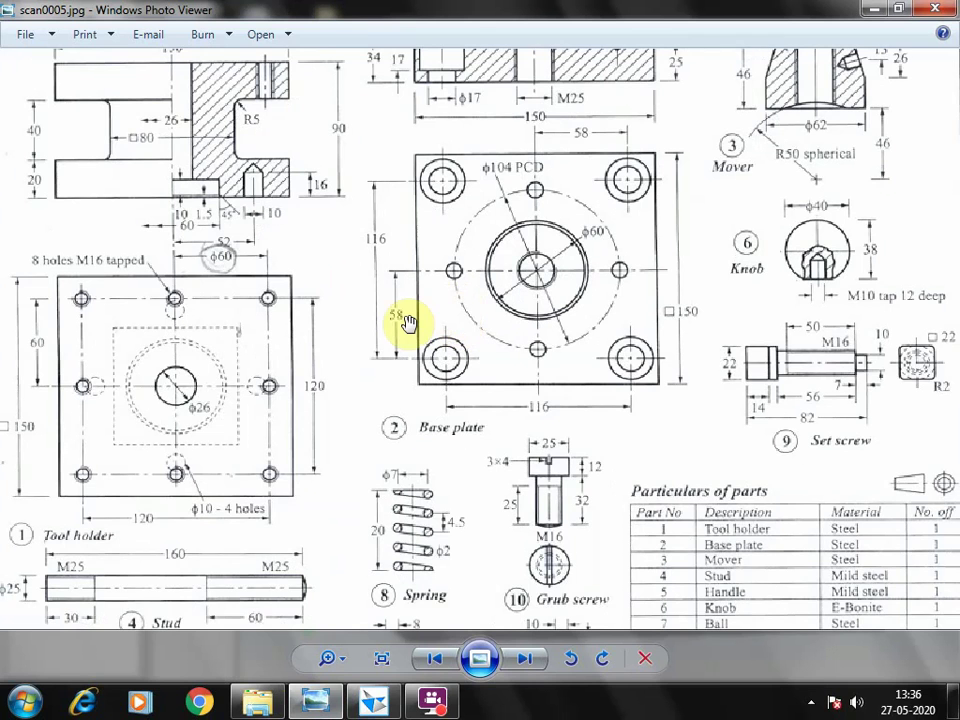
scroll(330, 290, down, 2)
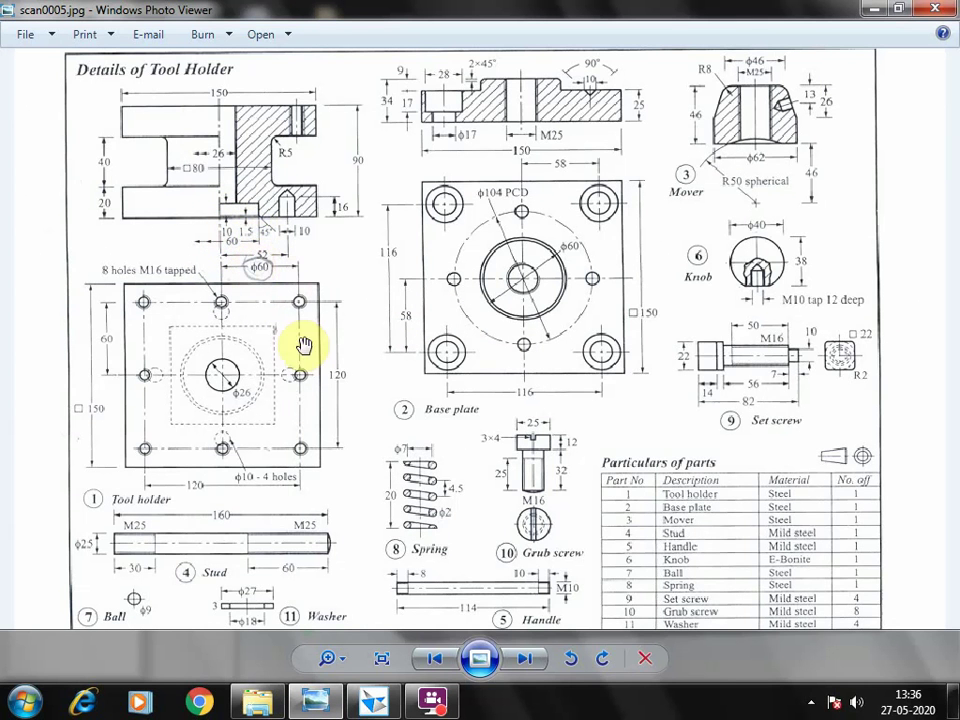
click(368, 703)
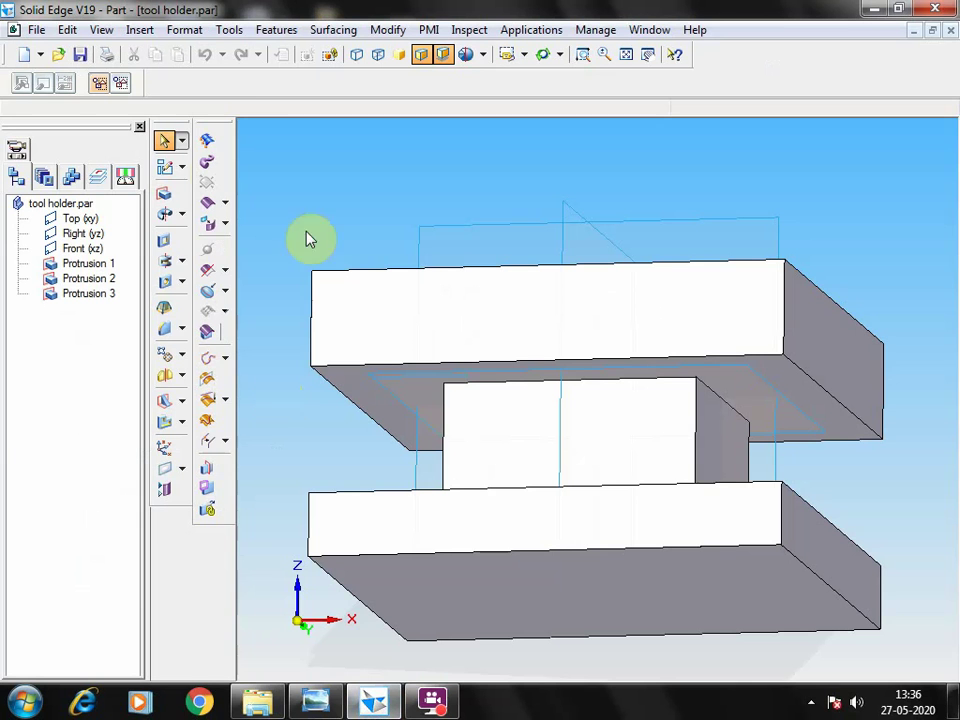
click(541, 54)
drag(589, 180, 600, 236)
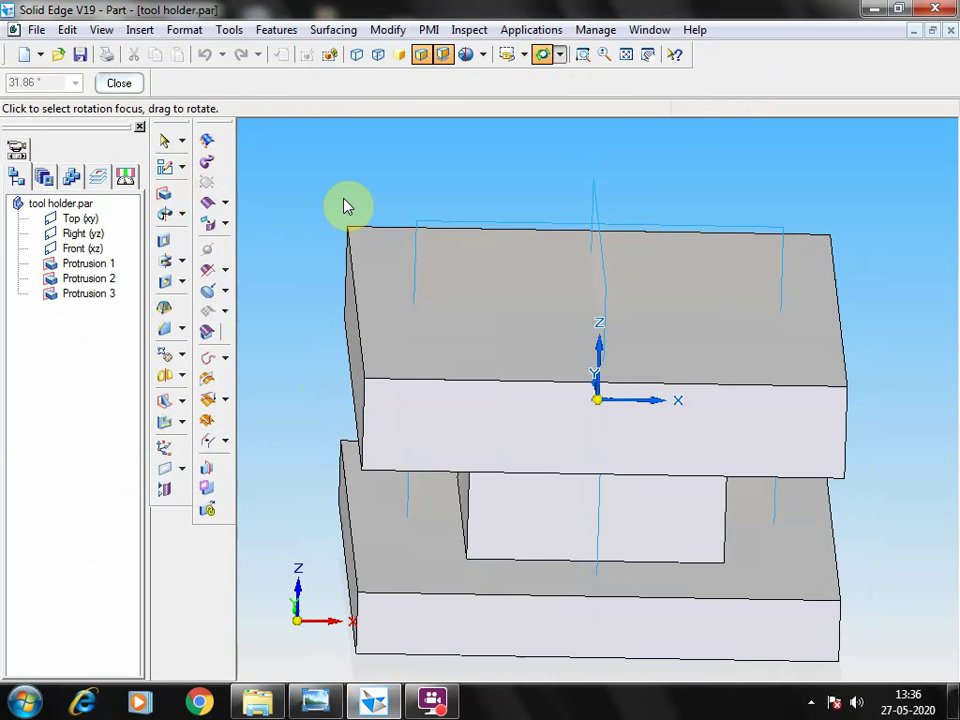
click(166, 258)
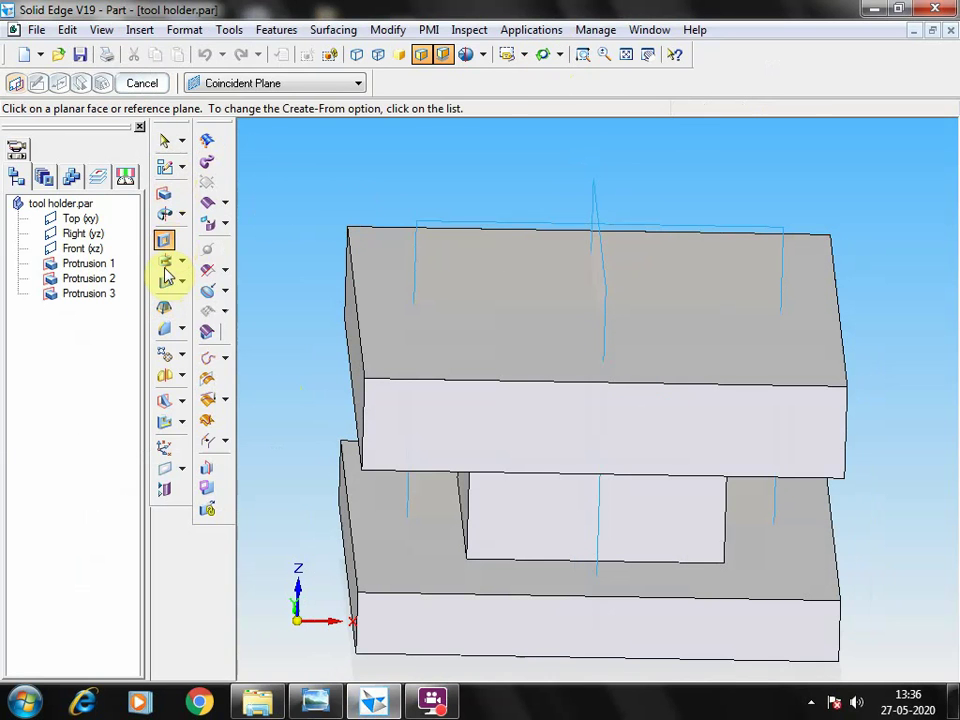
click(558, 227)
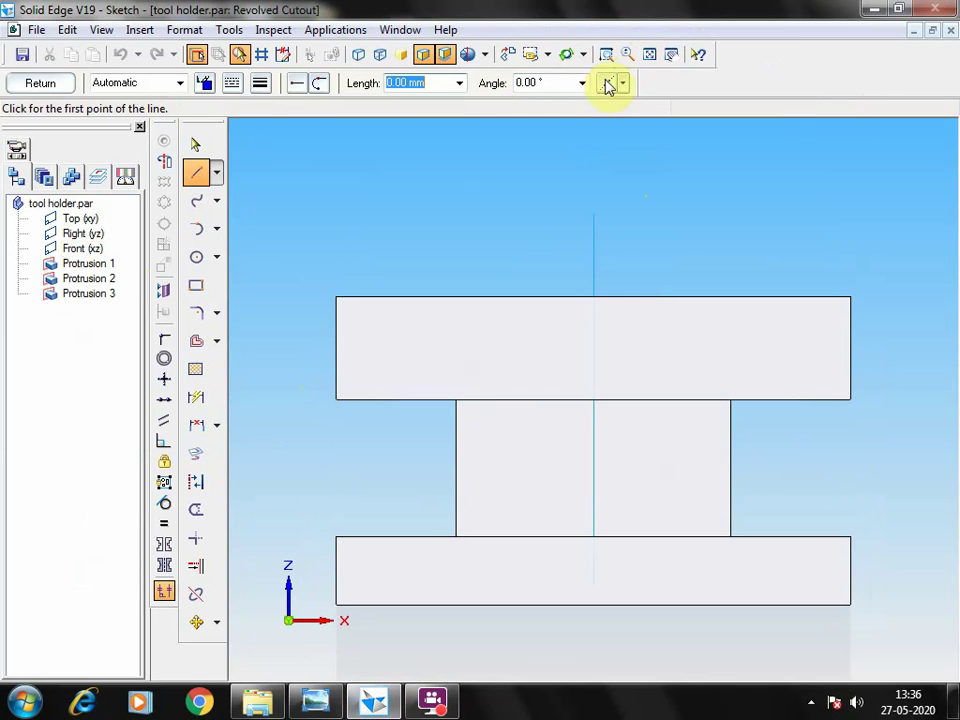
- Recheck the recess dimensions and draw an 11.5 mm vertical line up the centre axis from the lower flange's bottom edge
click(314, 708)
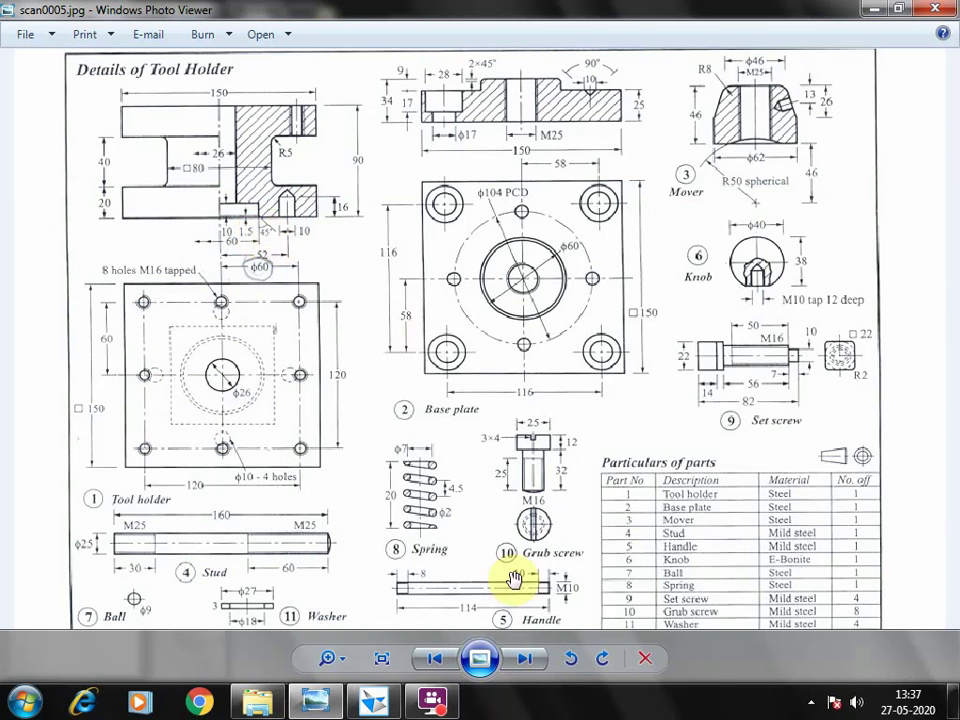
mouse_move(376, 705)
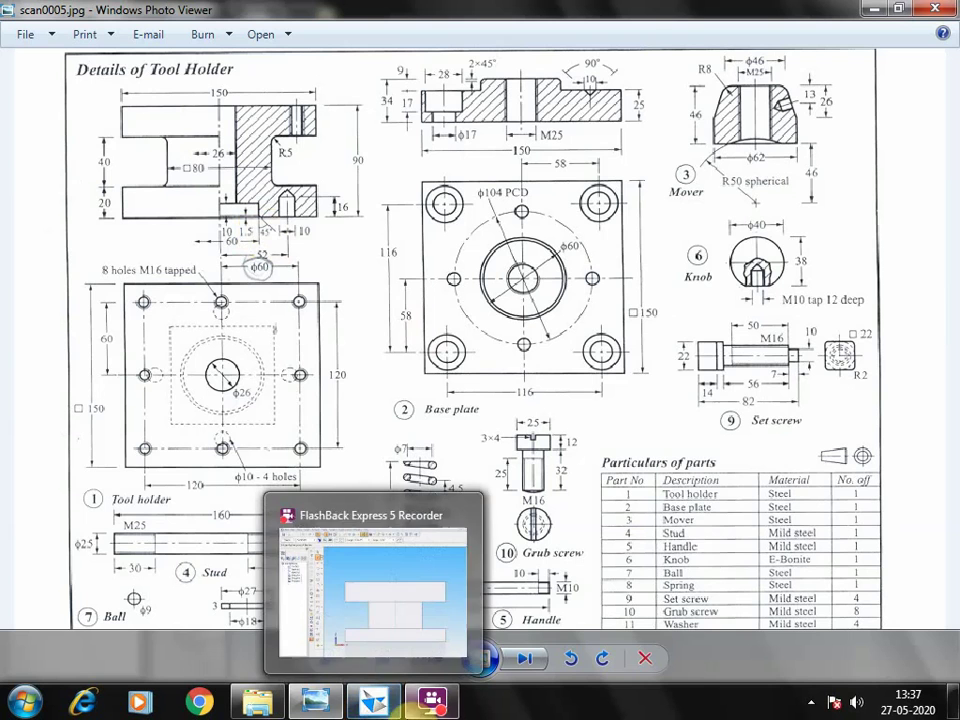
click(380, 705)
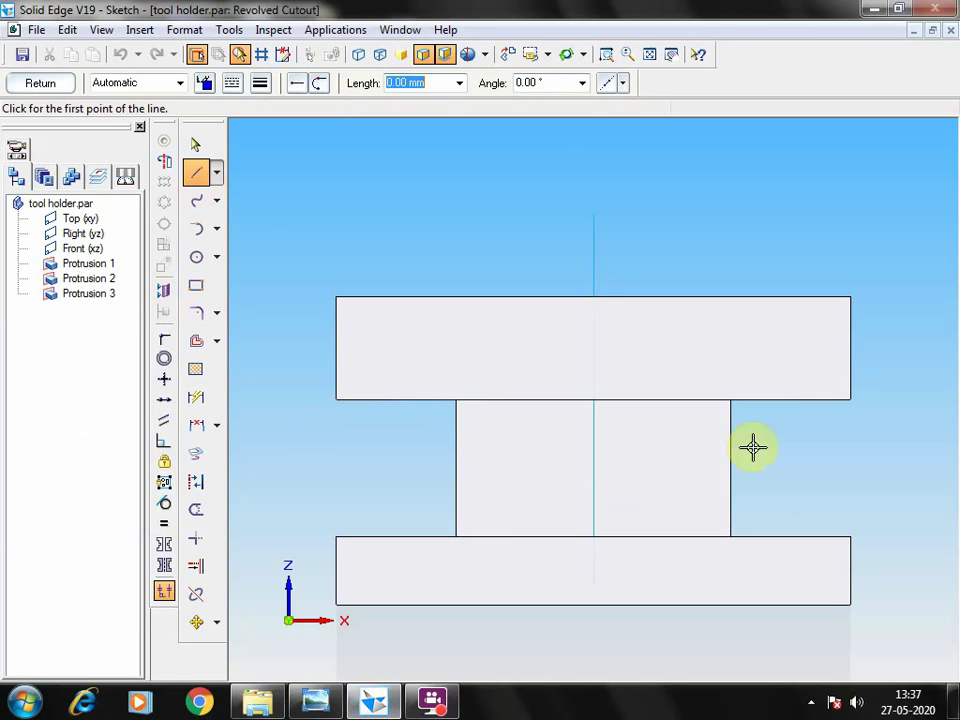
click(606, 54)
mouse_move(407, 493)
mouse_down()
mouse_move(446, 564)
mouse_move(900, 620)
mouse_up()
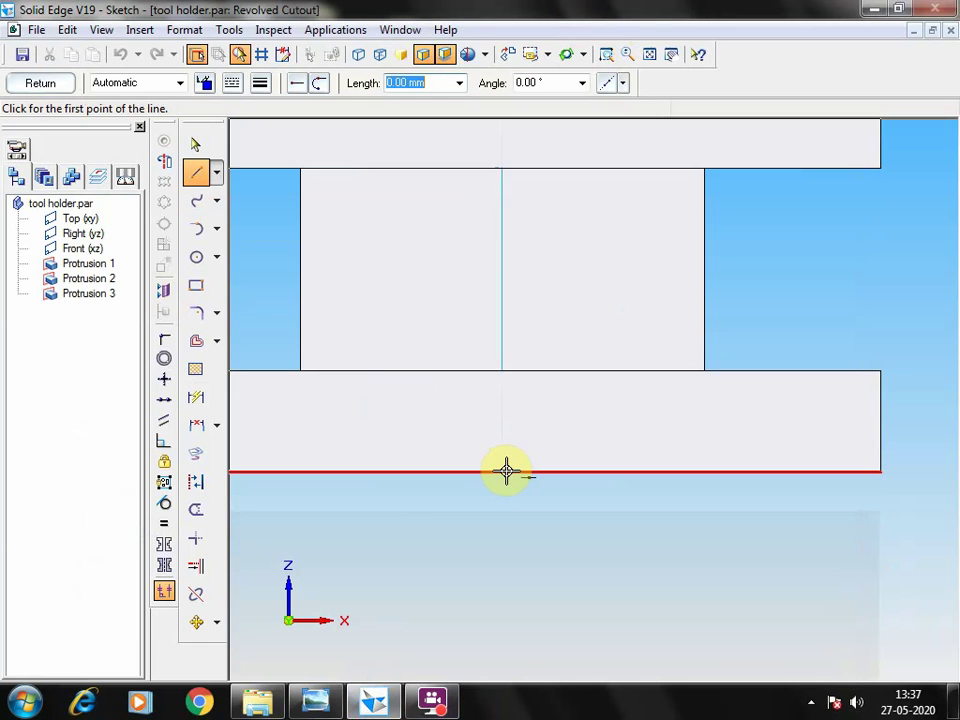
click(504, 471)
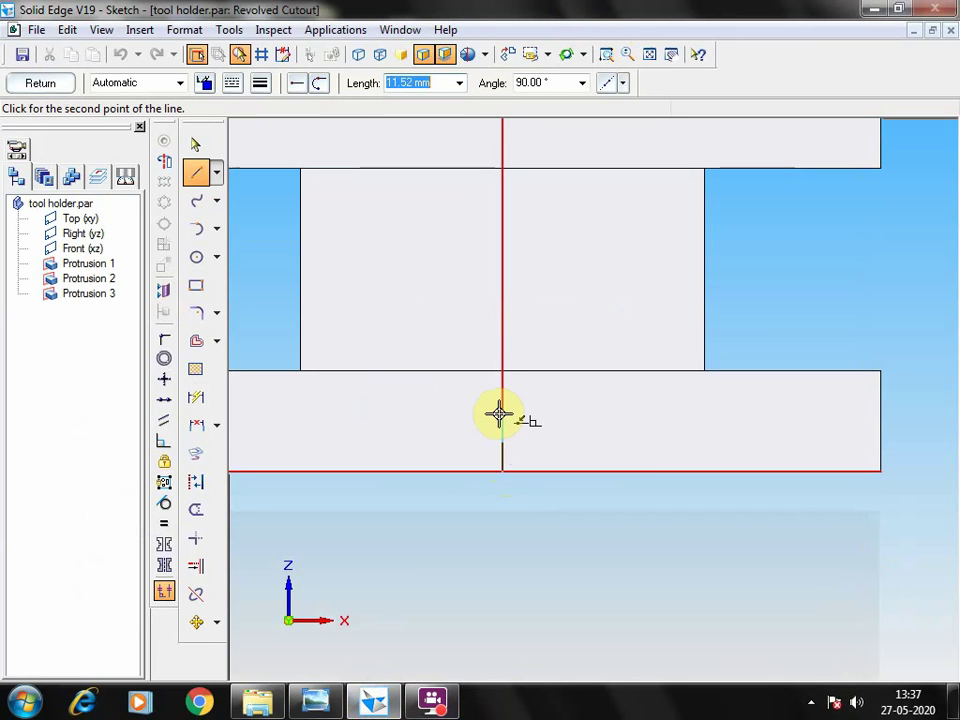
text(11)
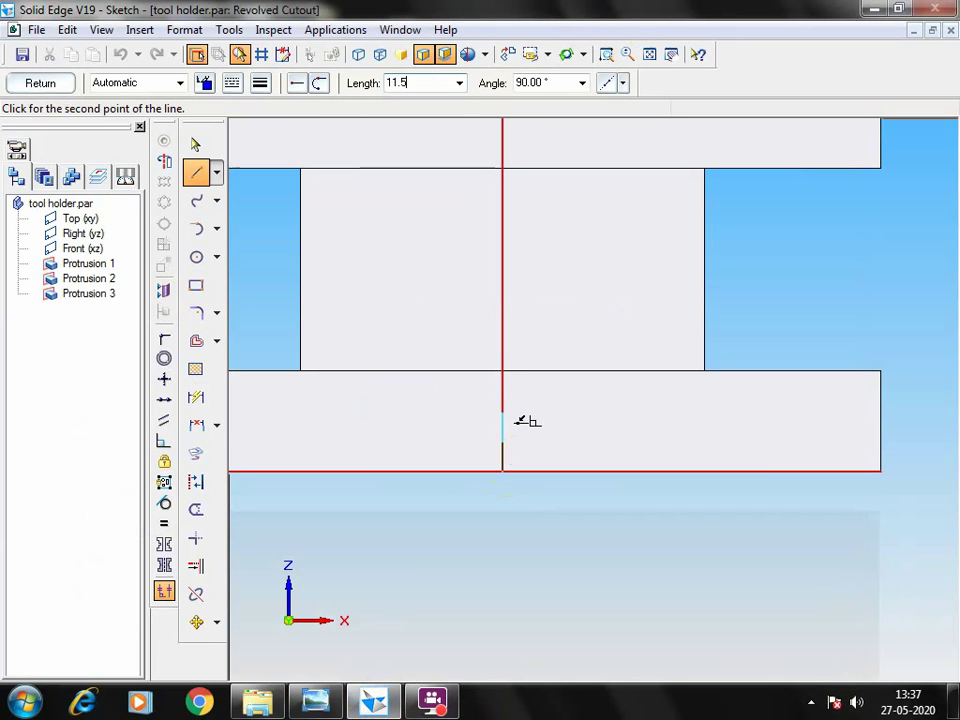
text(.5)
key(Tab)
click(498, 413)
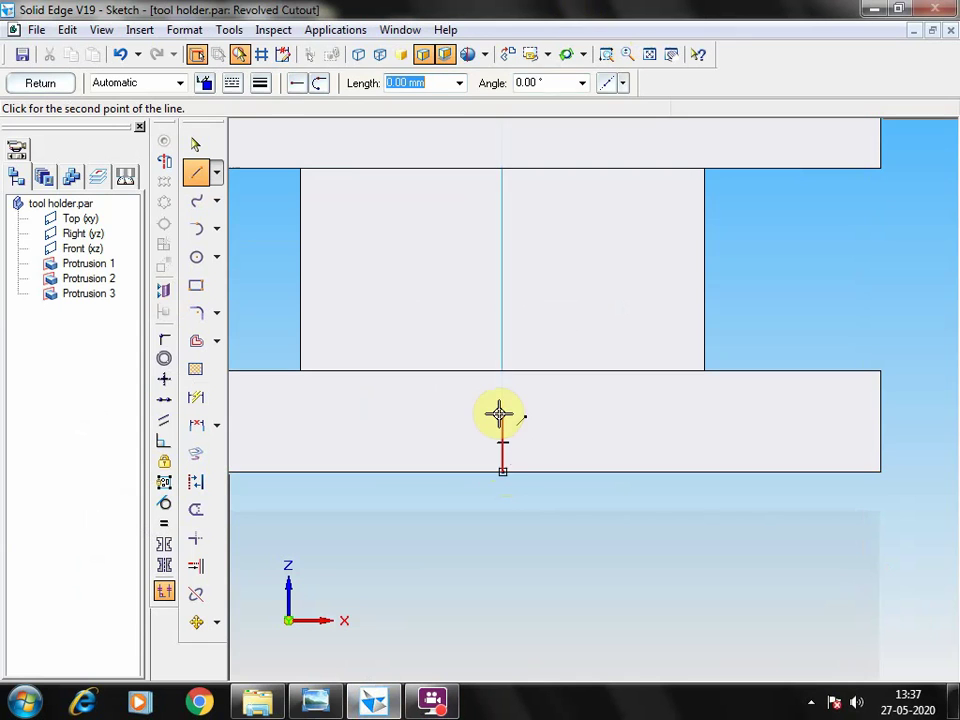
- Draw the recess's horizontal upper line outward from the axis line and a 10 mm vertical line down from its end
key(Tab)
click(628, 409)
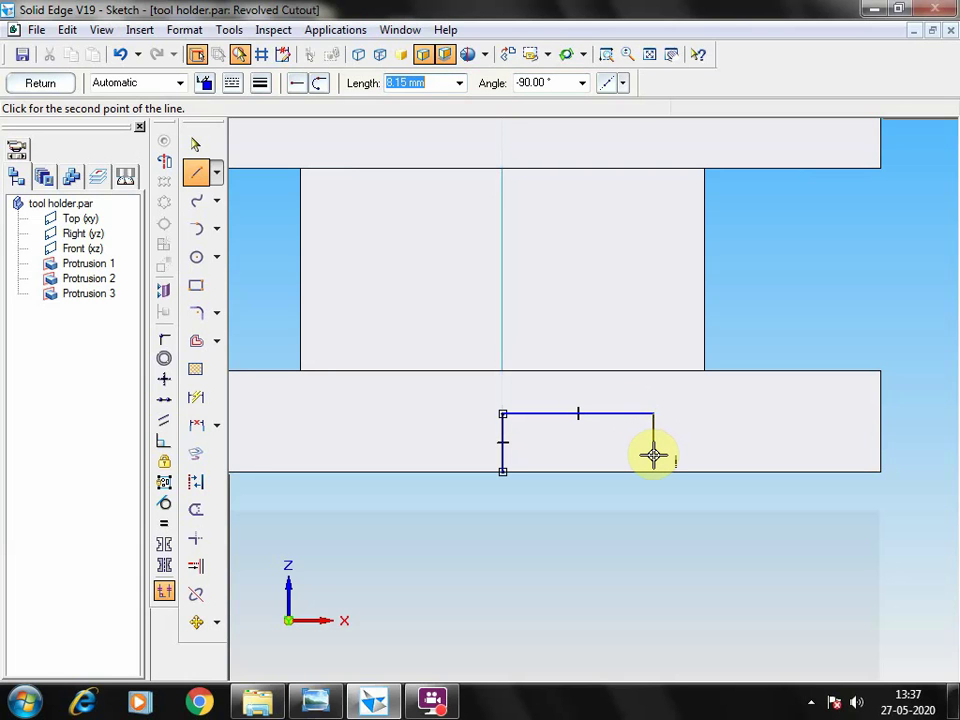
text(10)
key(Tab)
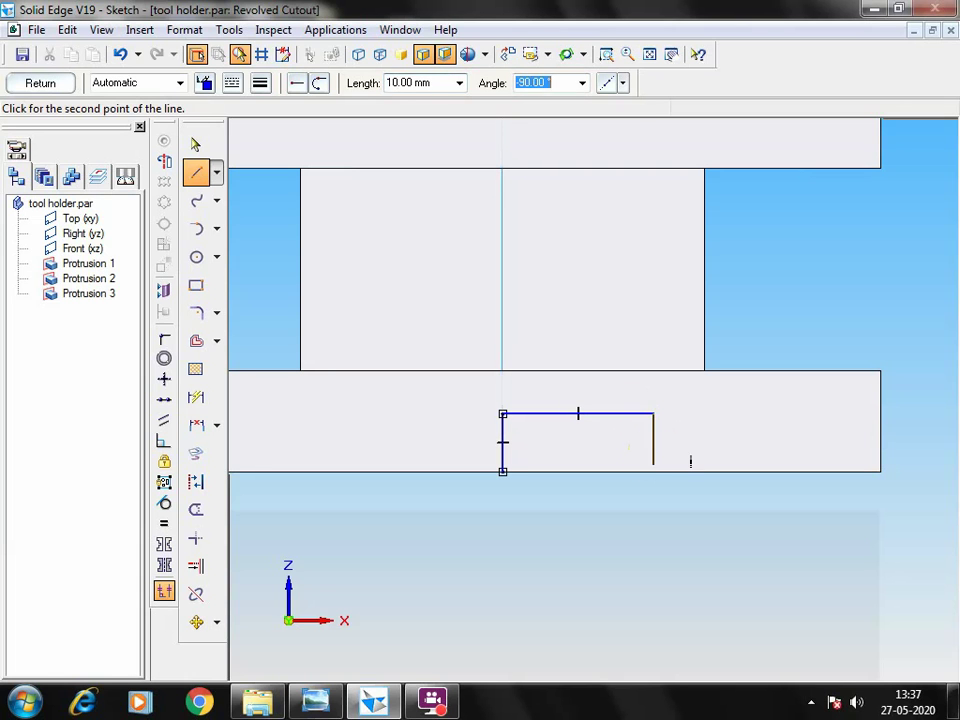
click(653, 455)
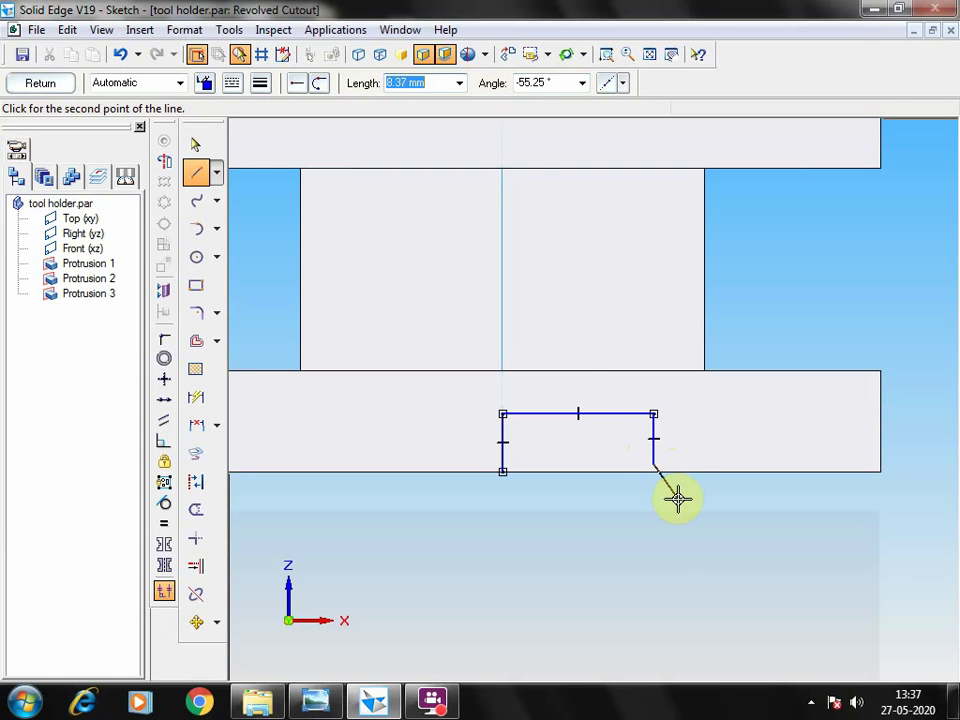
- Draw the recess's chamfer line at -45° from the end of the 10 mm vertical line to beyond the flange's bottom edge
click(555, 85)
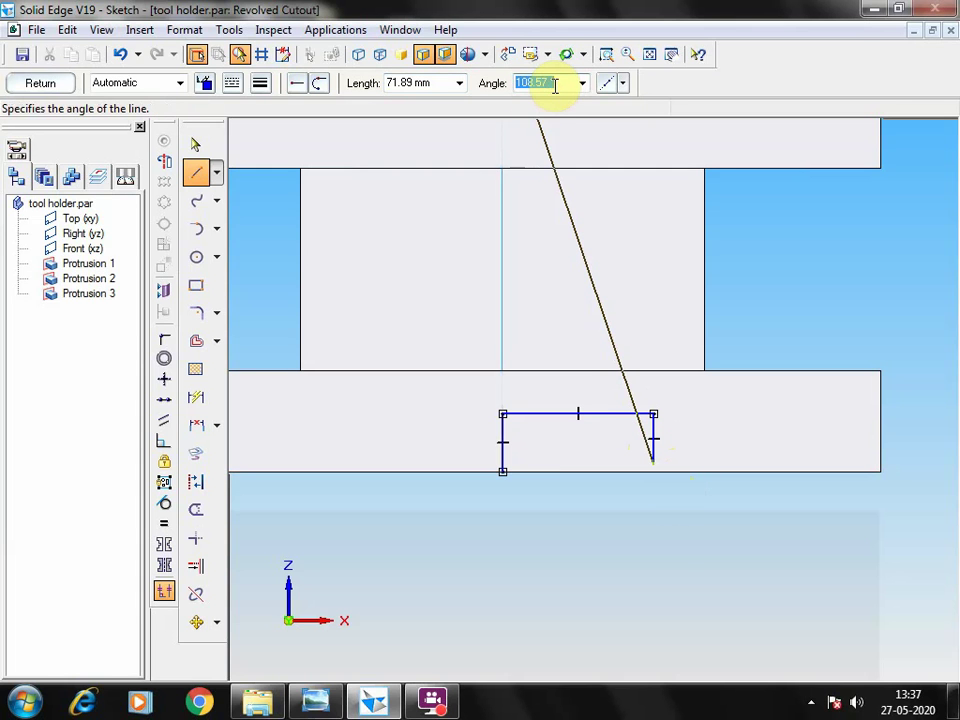
key(BackSpace)
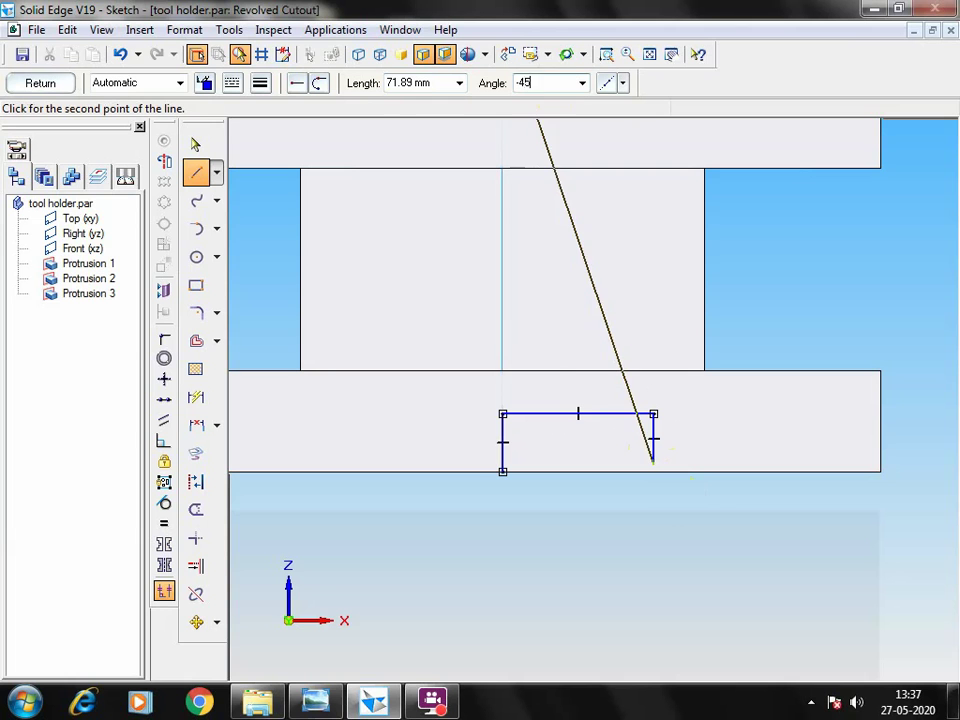
key(Return)
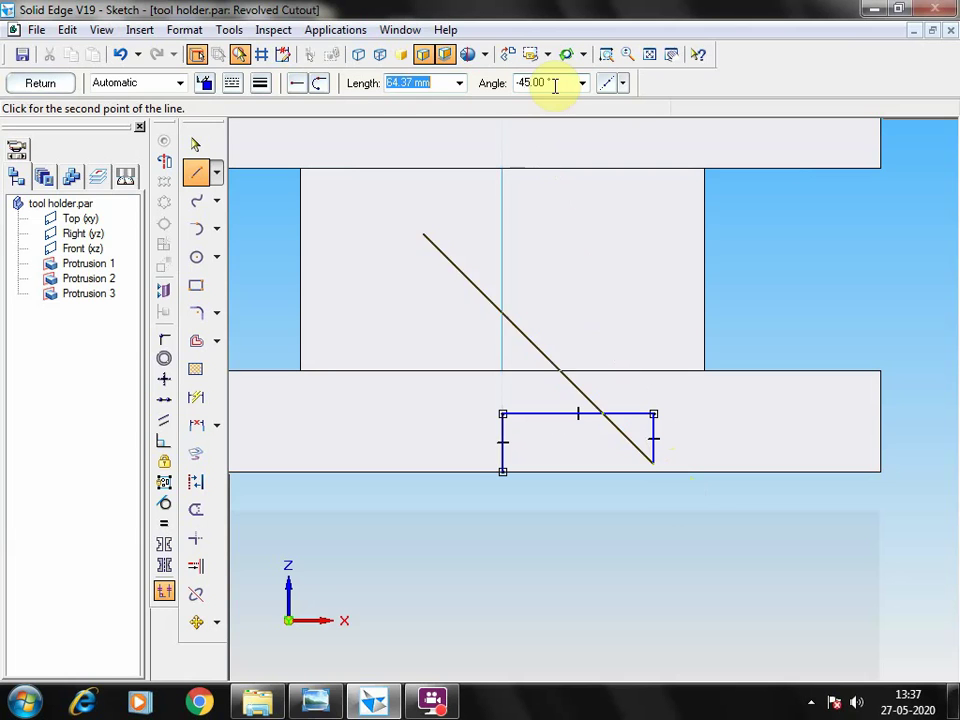
click(689, 501)
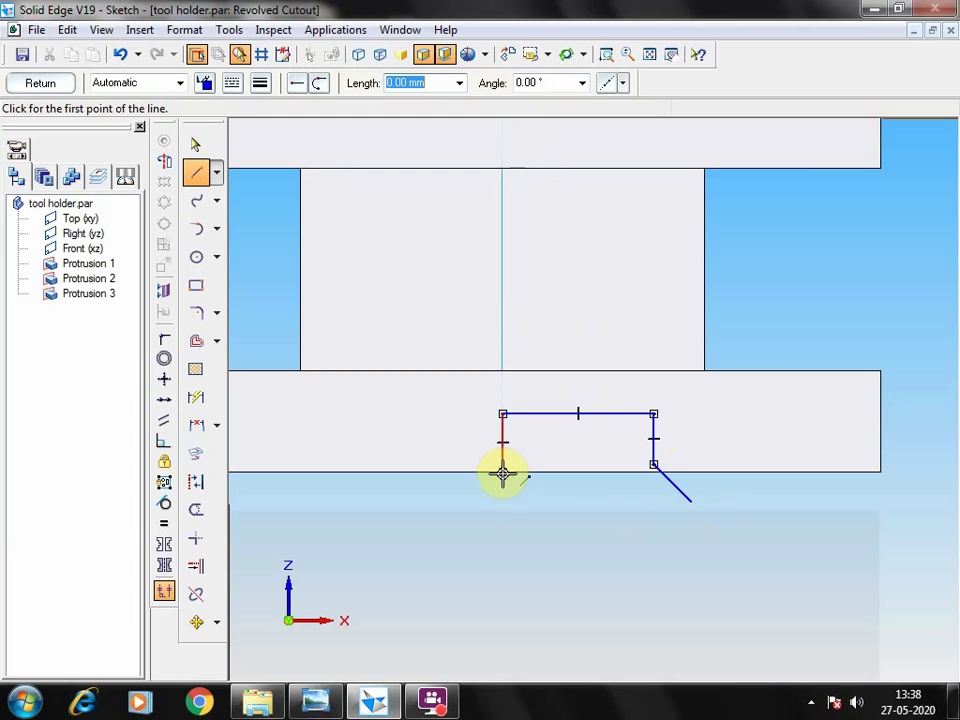
- Close the recess profile with a horizontal line along the flange's bottom edge and trim both overhanging ends at the chamfer
click(503, 472)
click(692, 471)
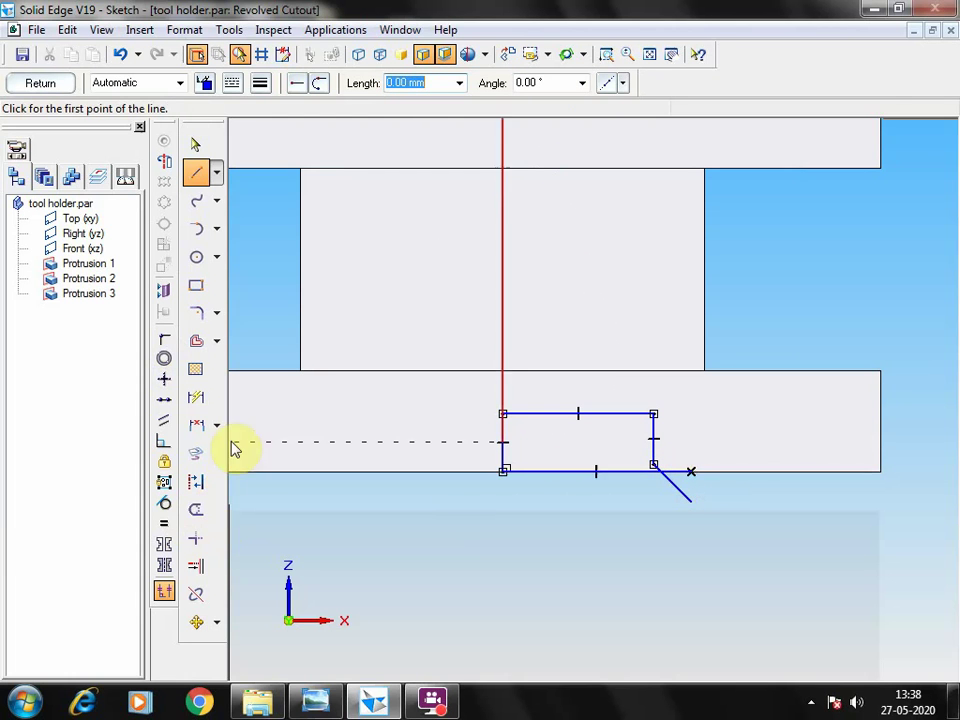
click(196, 509)
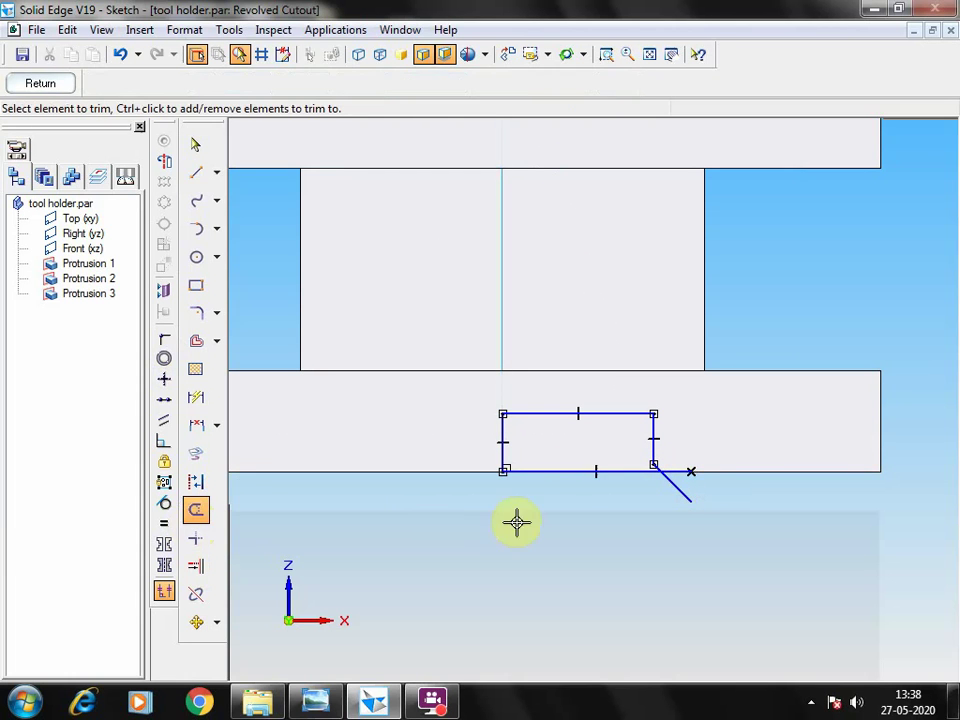
mouse_move(648, 504)
mouse_down()
mouse_move(677, 484)
mouse_move(673, 450)
mouse_move(718, 586)
mouse_up()
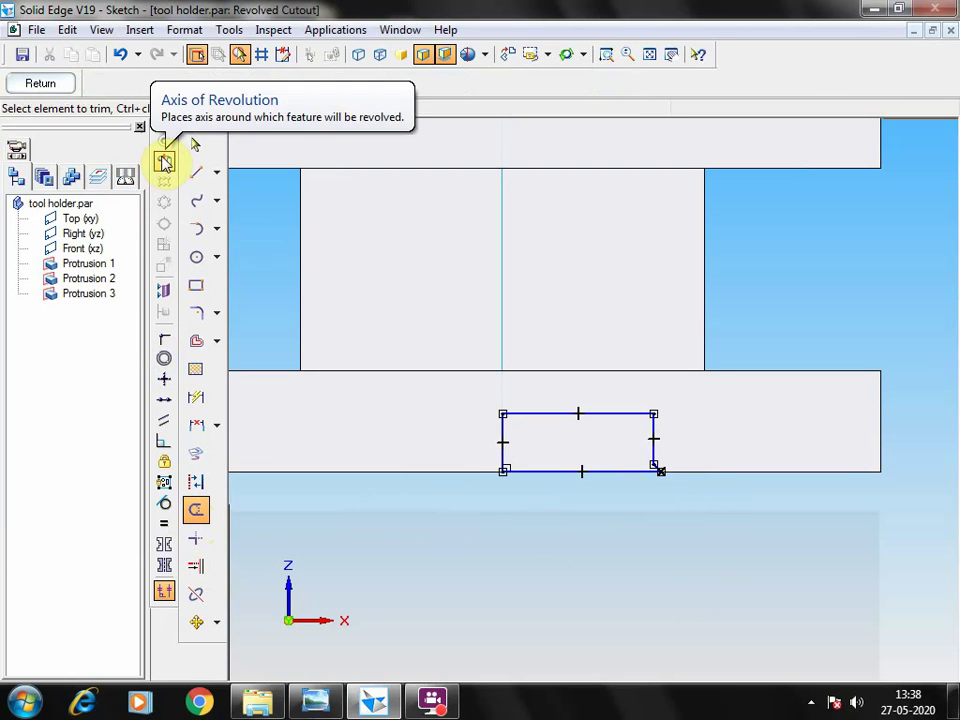
click(607, 54)
mouse_move(455, 355)
mouse_down()
mouse_move(681, 495)
mouse_move(760, 503)
mouse_move(765, 469)
mouse_up()
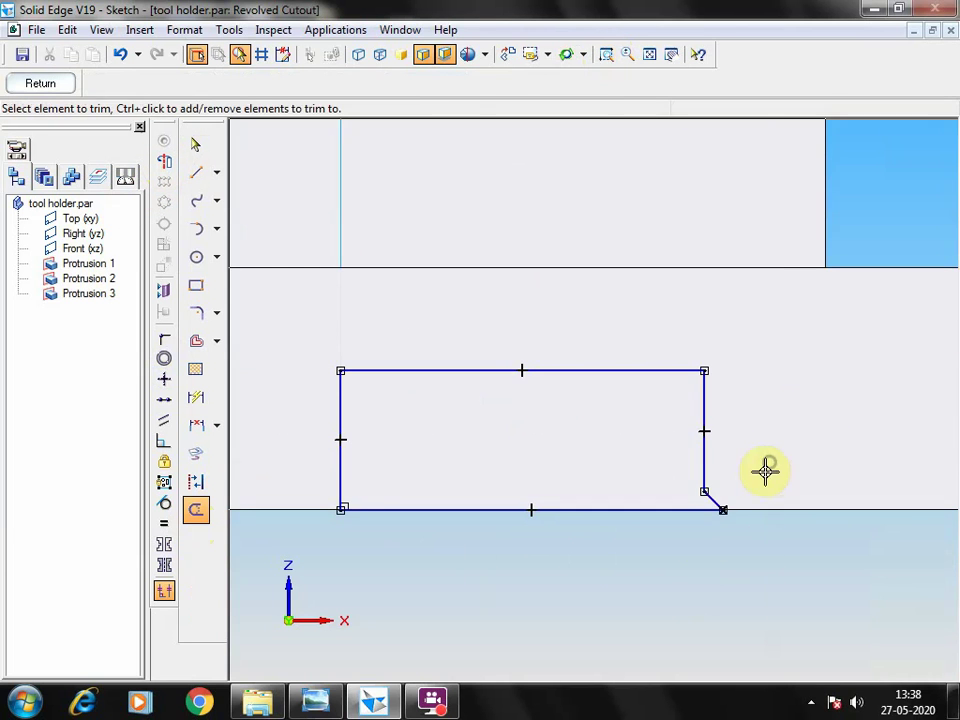
click(705, 493)
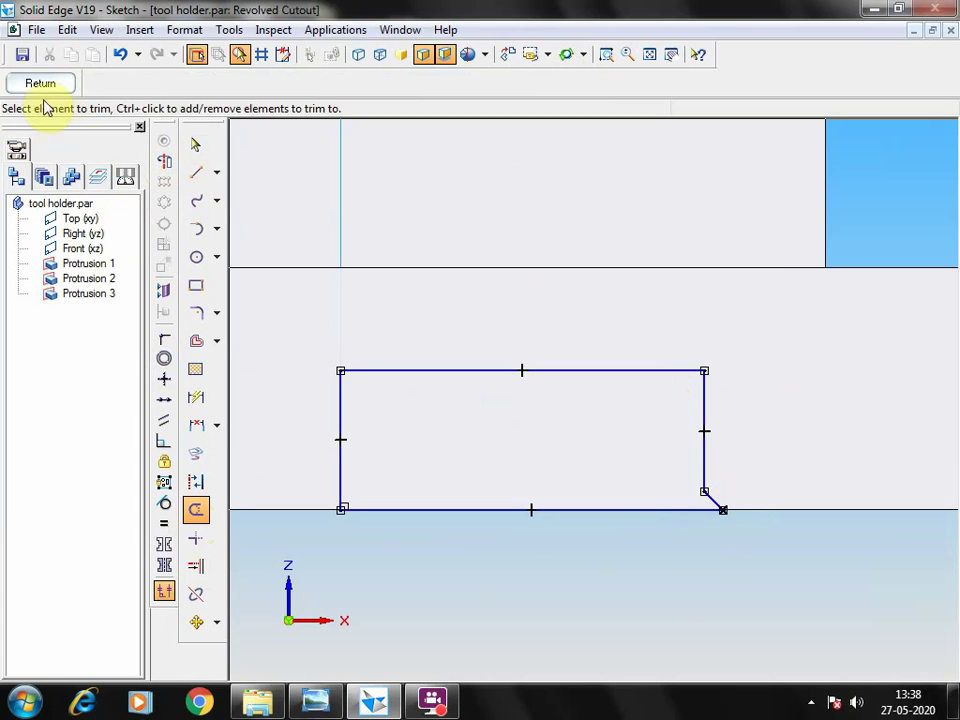
- Set the profile's vertical centre line as the axis of revolution and revolve the cutout through 360°
click(164, 163)
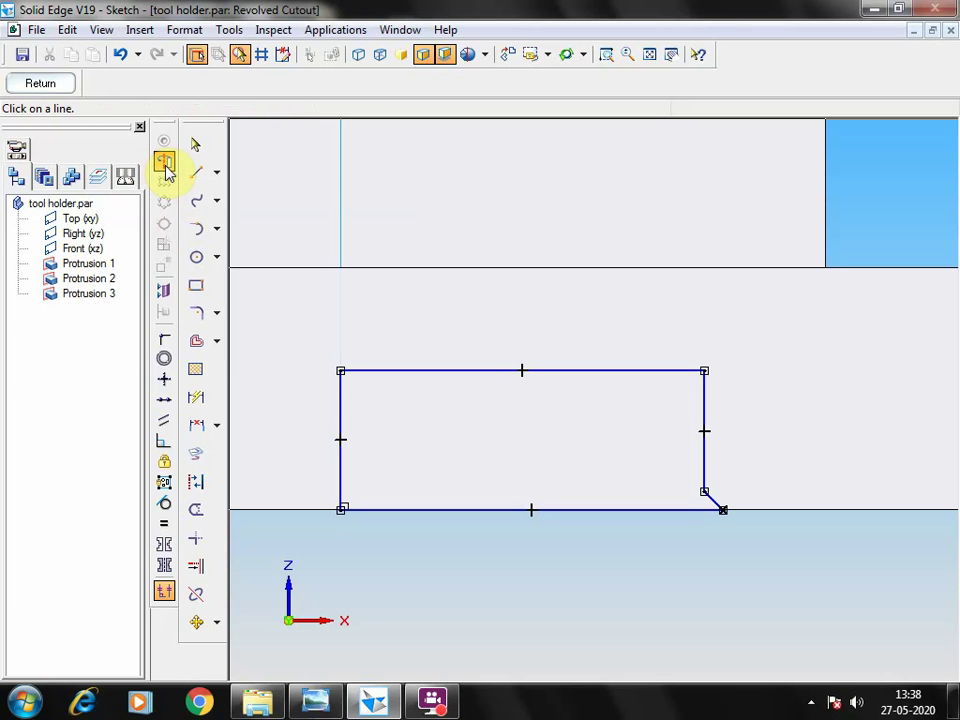
click(339, 426)
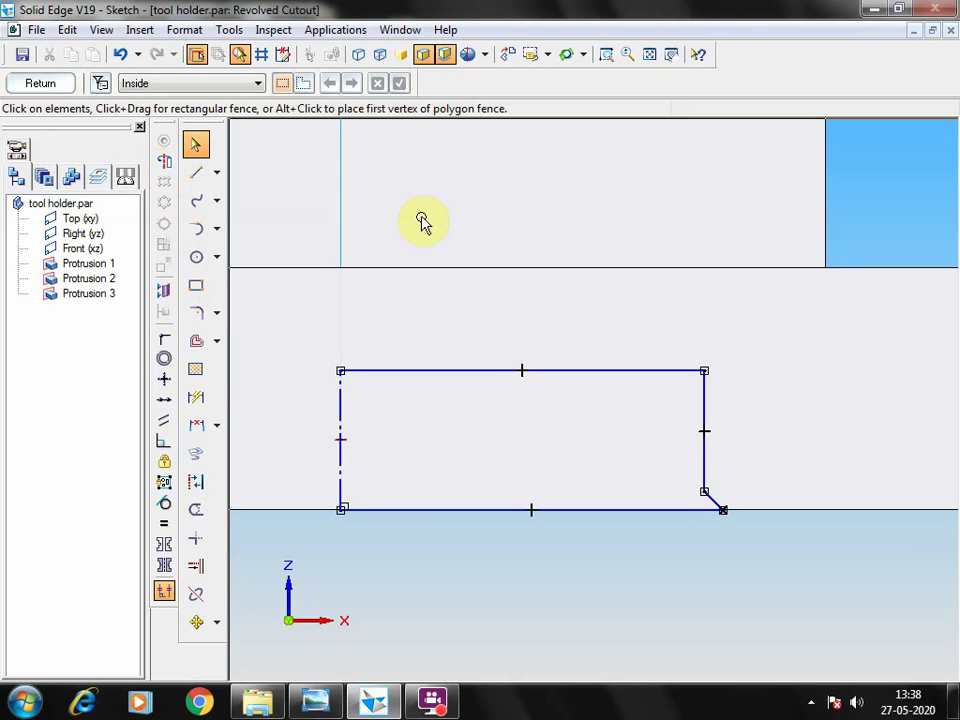
click(42, 84)
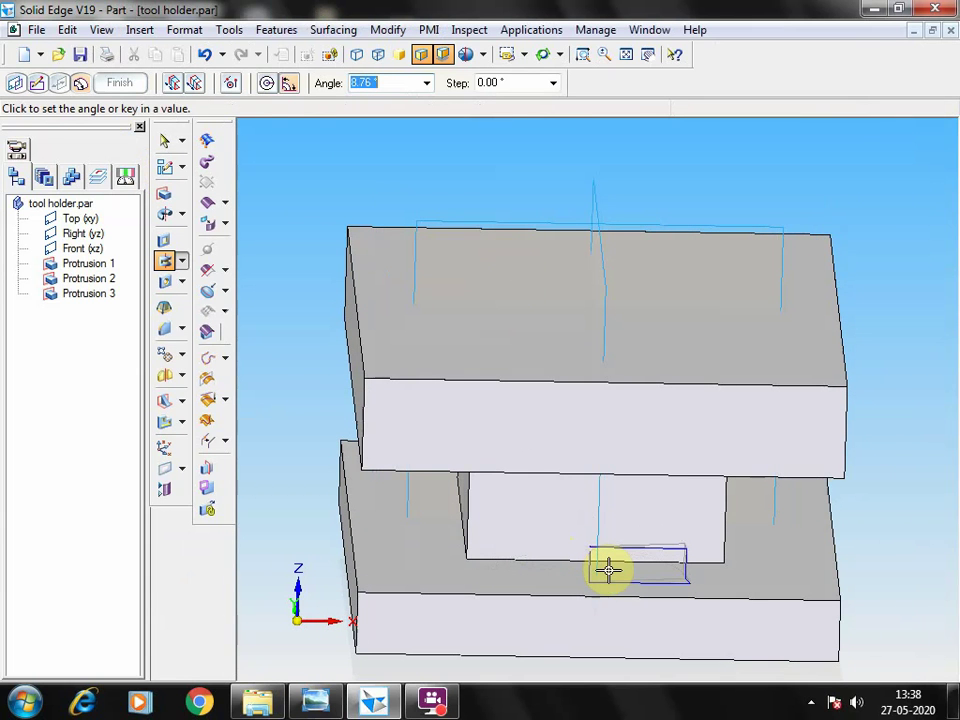
text(360)
key(Return)
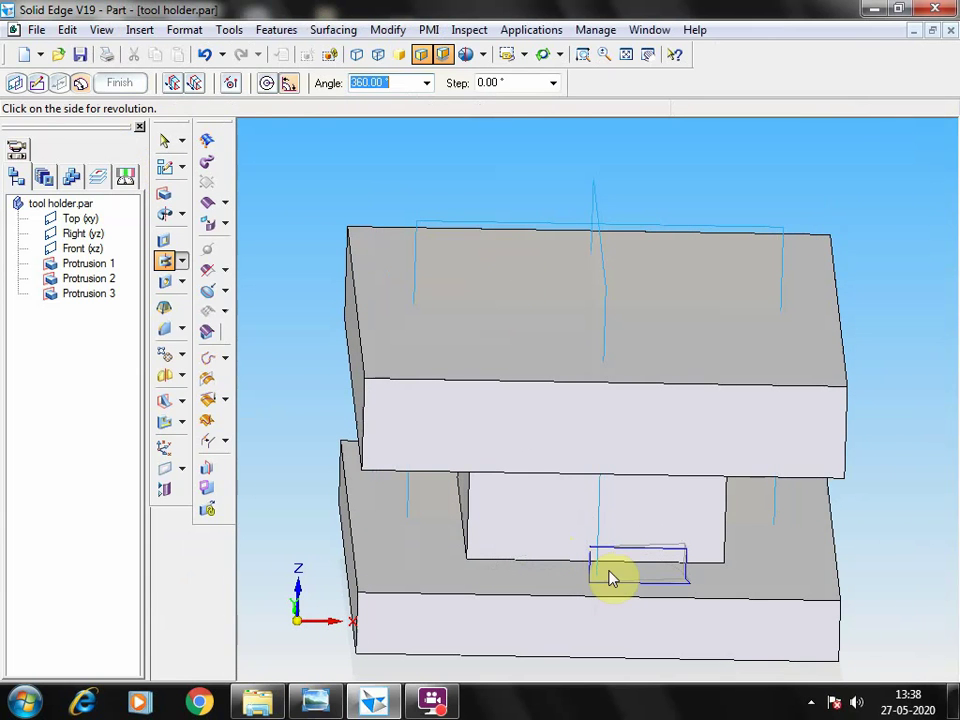
click(924, 558)
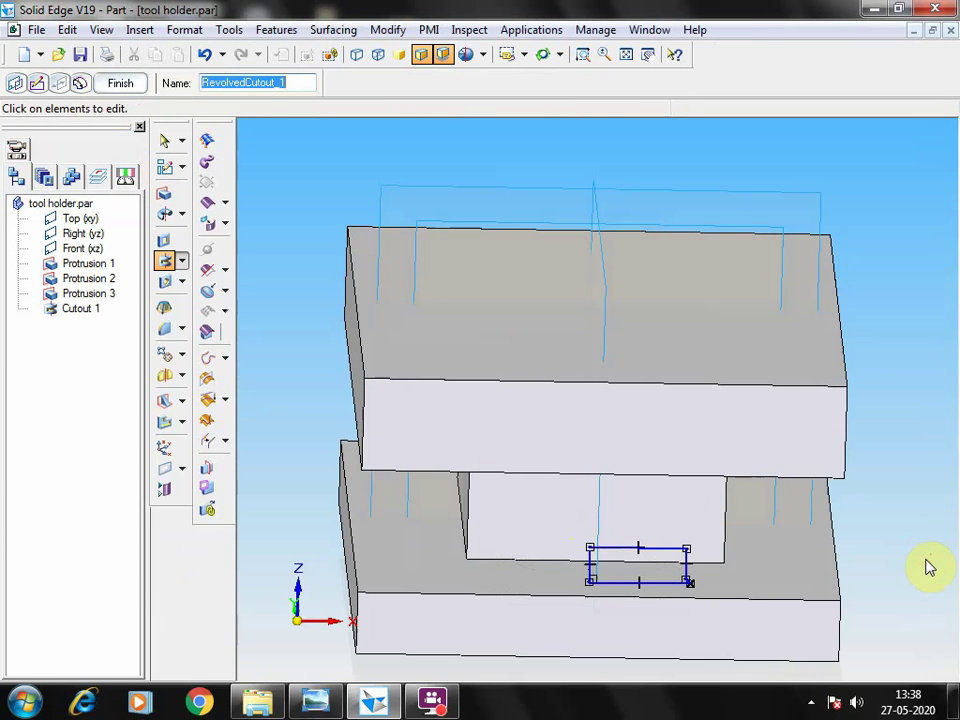
- Examine the chamfered recess from below and in the top view with hidden edges shown, ending in a tilted shaded view
click(544, 56)
drag(620, 420, 641, 368)
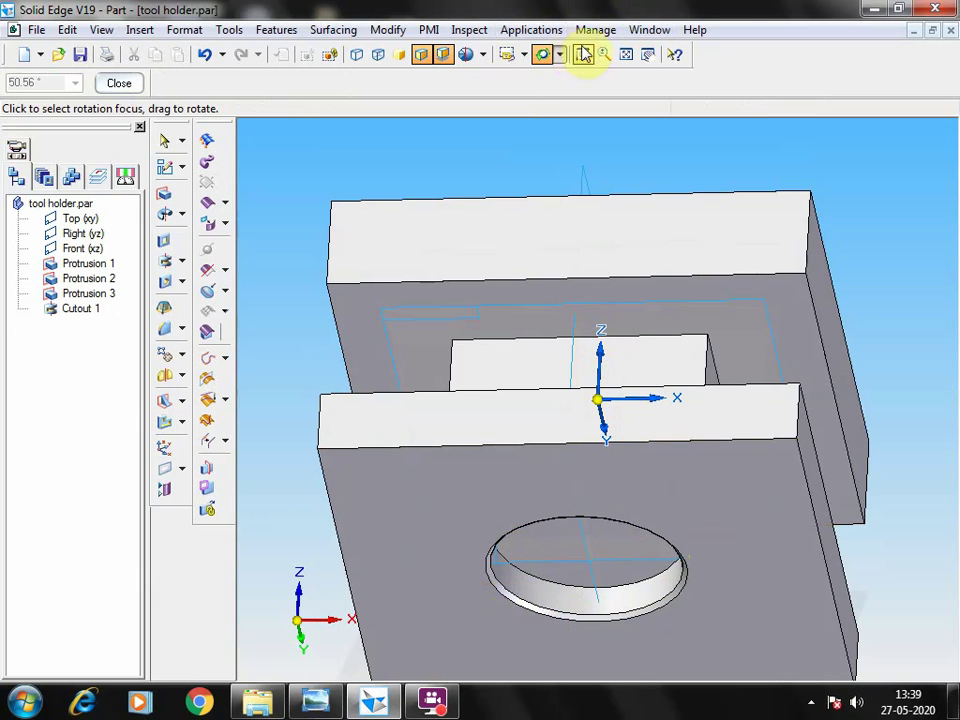
click(522, 55)
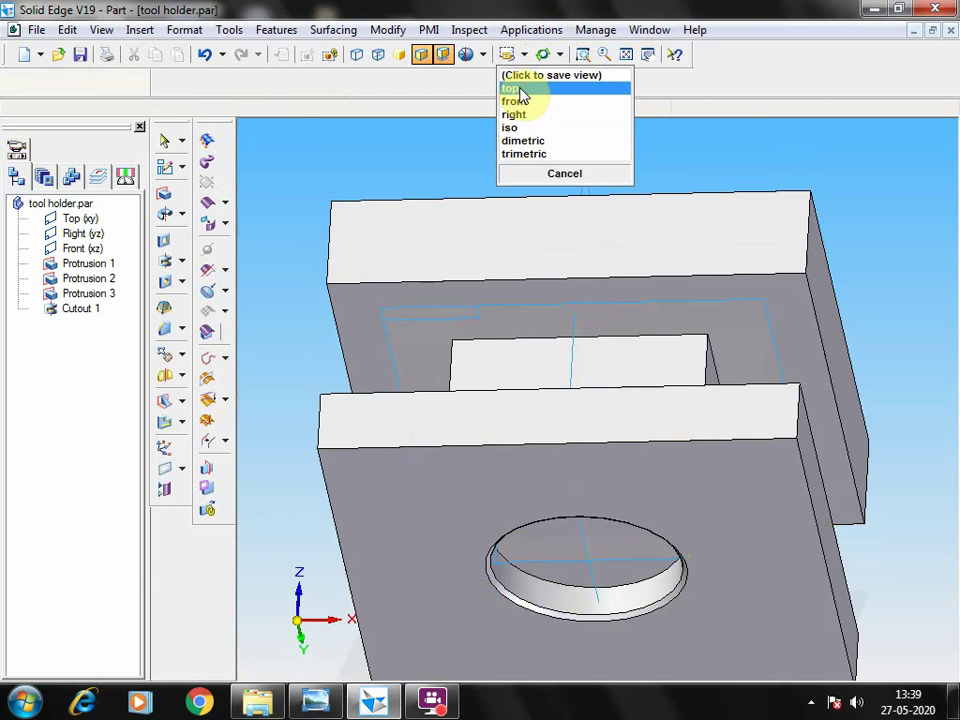
click(520, 91)
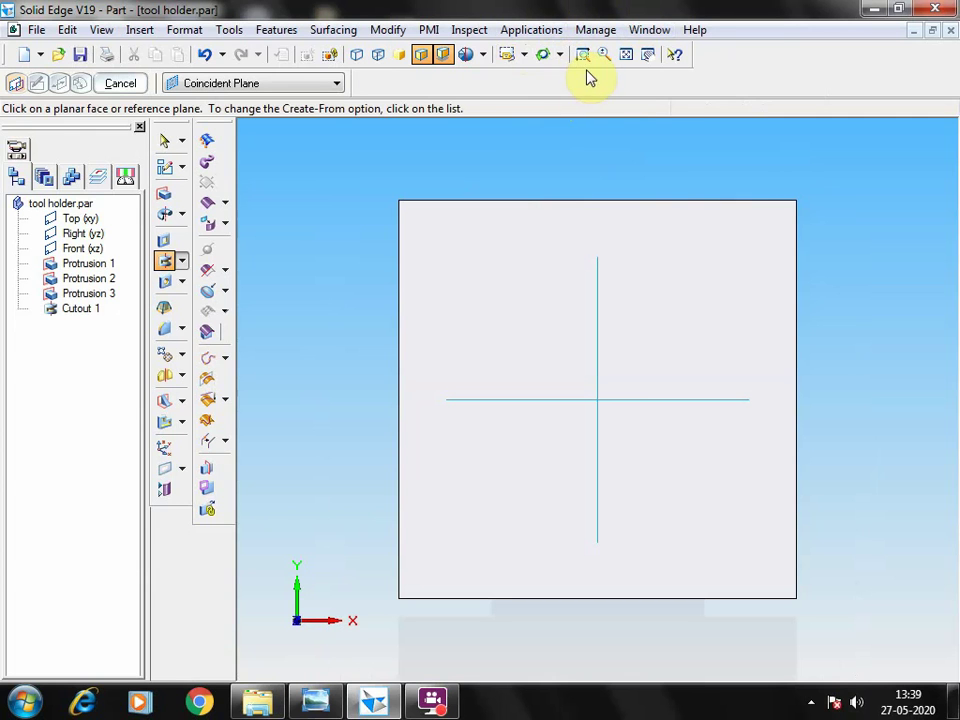
click(509, 58)
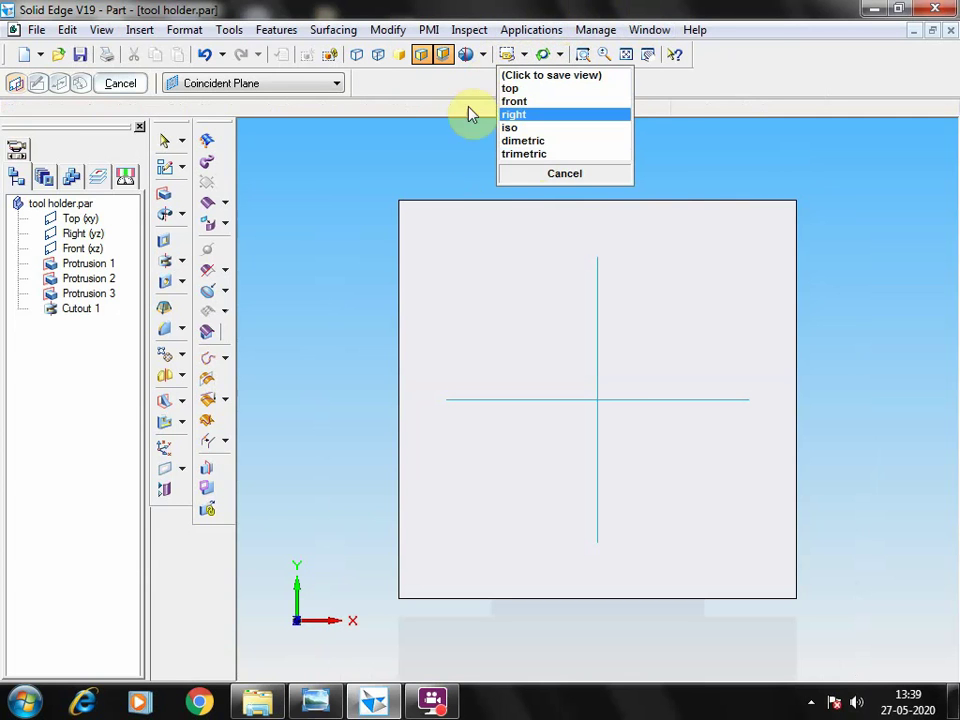
click(379, 55)
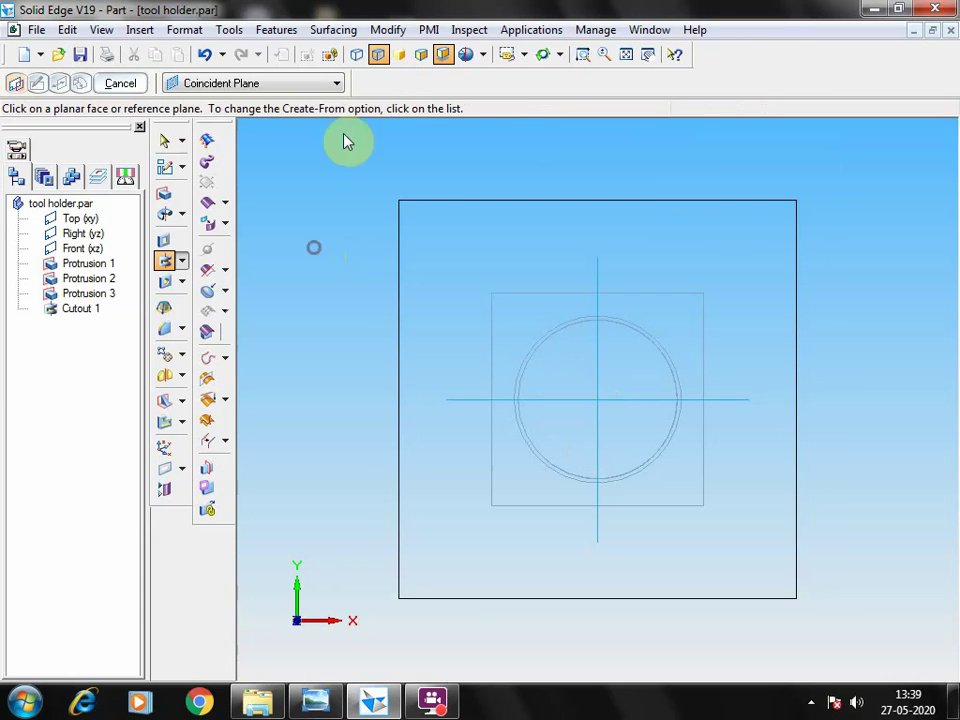
click(426, 58)
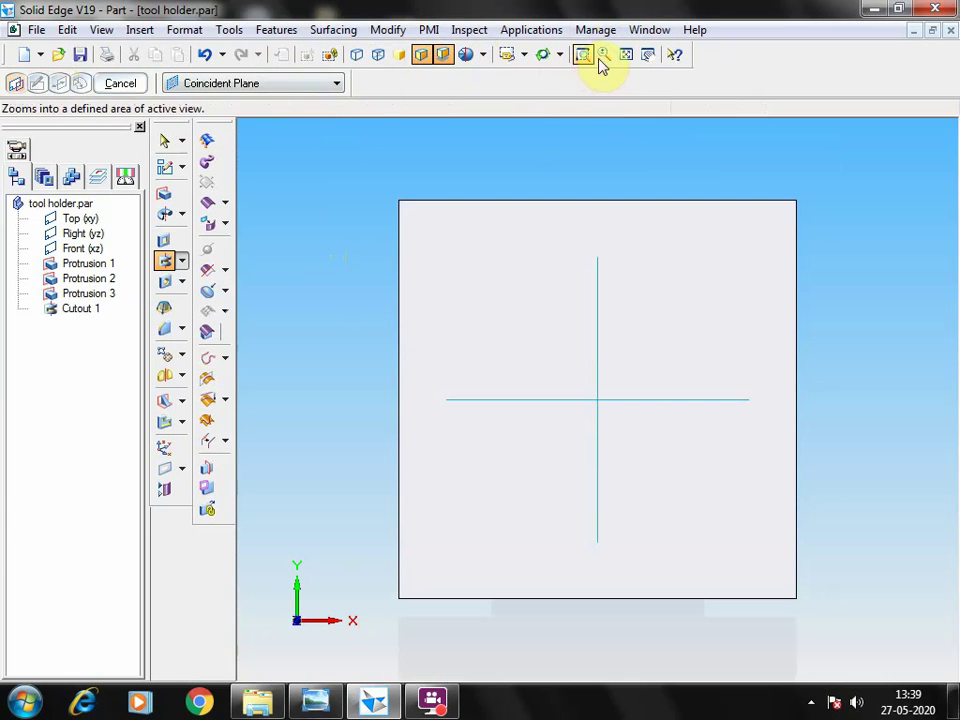
click(544, 56)
drag(634, 456, 663, 388)
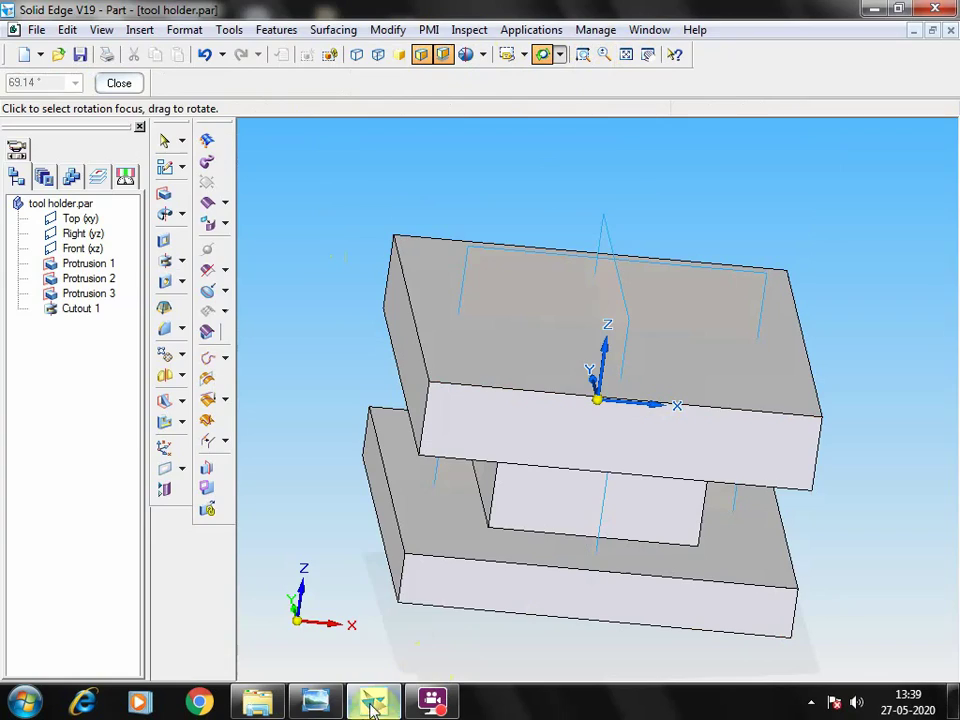
- Check the tool holder's central bore in the scanned drawing and start a cutout sketch on the upper block's top face
mouse_move(385, 704)
click(330, 704)
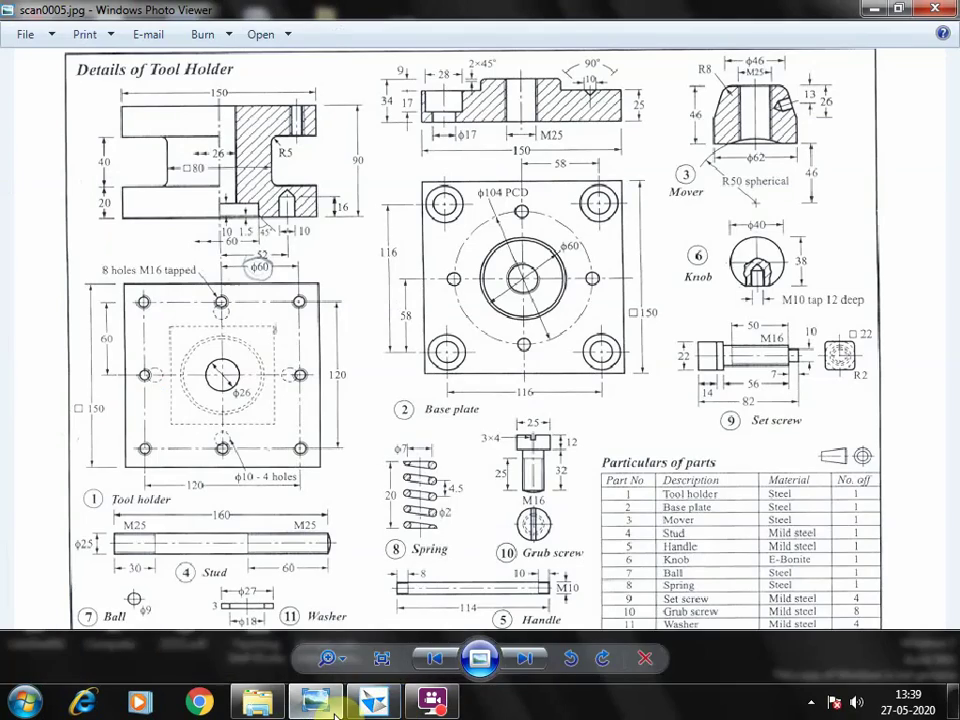
click(330, 704)
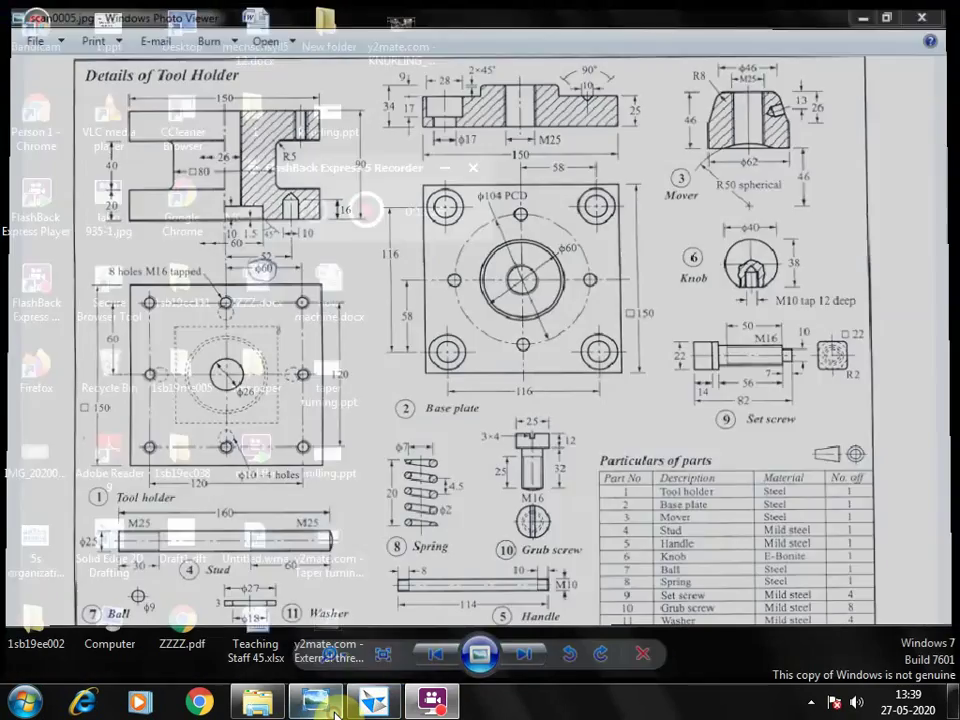
click(330, 704)
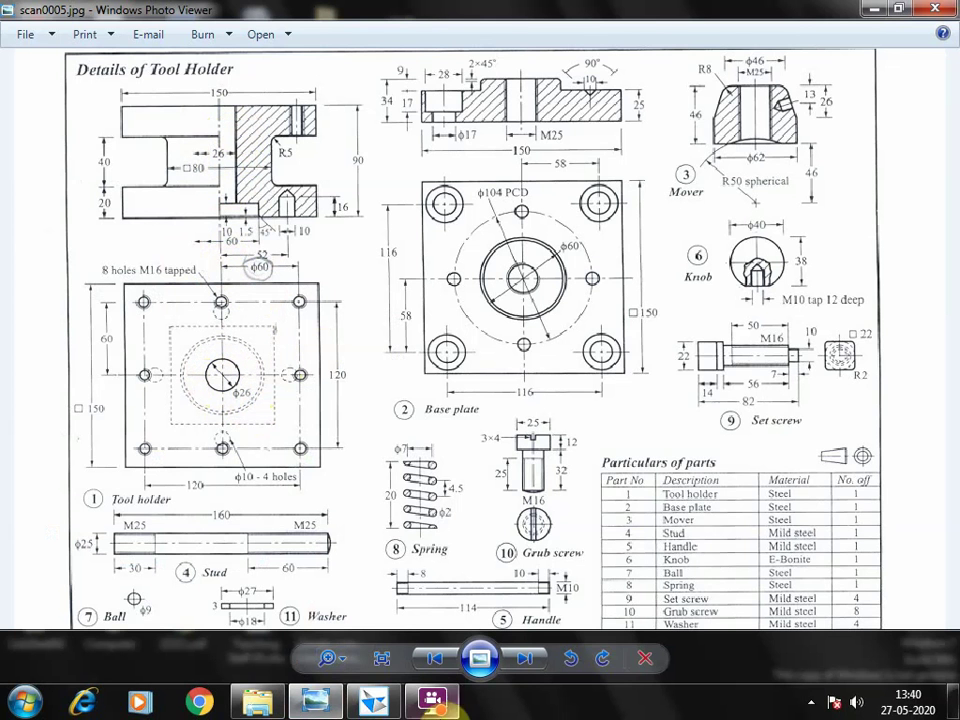
click(364, 606)
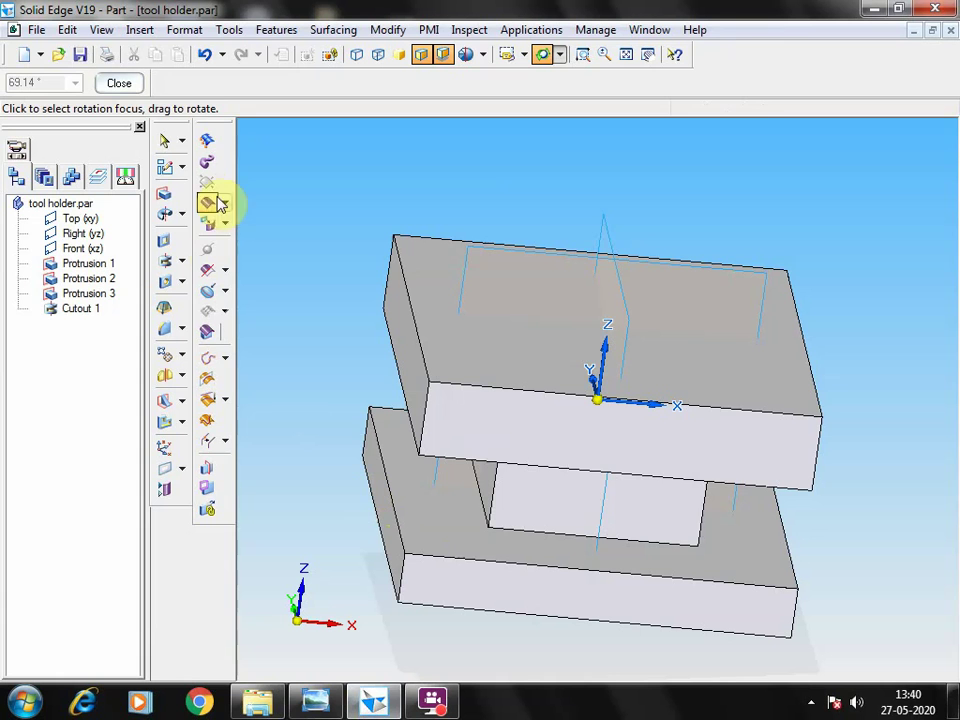
click(163, 240)
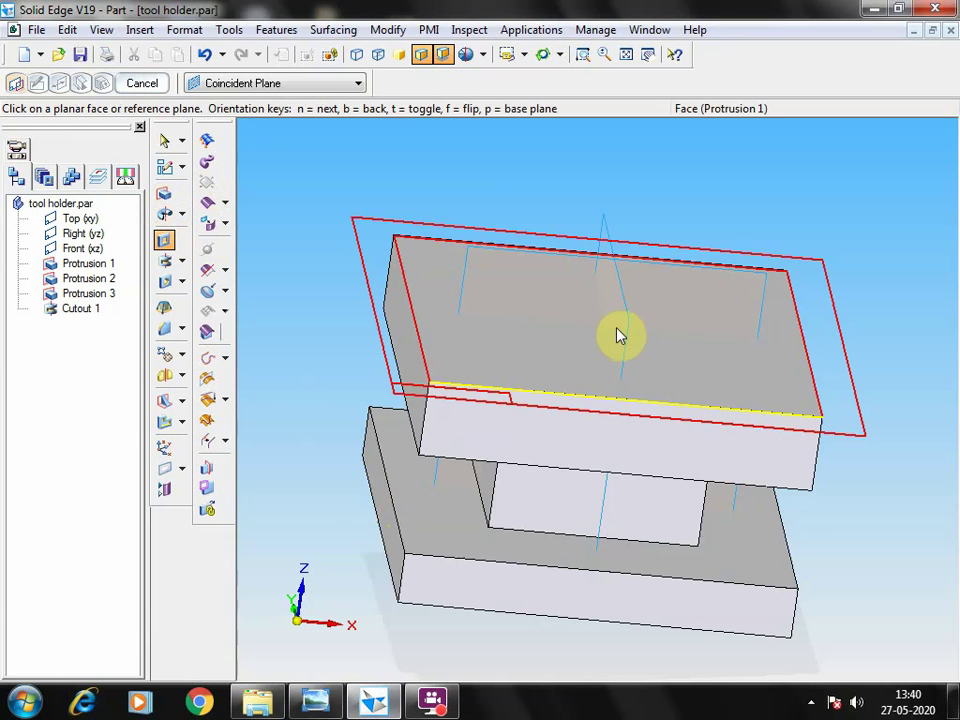
click(610, 333)
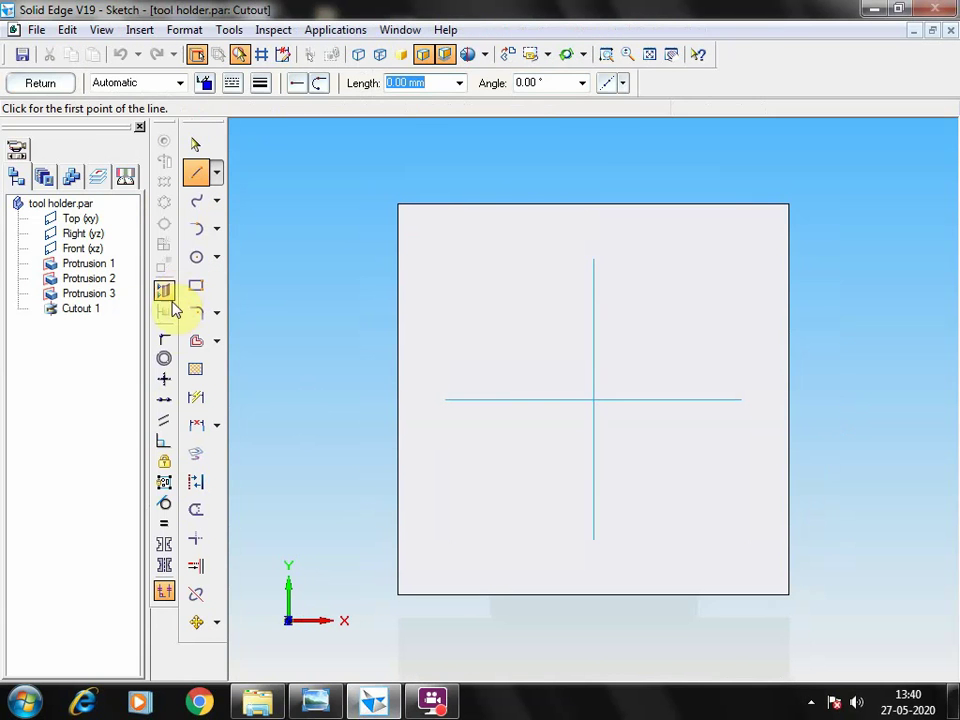
- Draw a 26 mm diameter circle centred on the intersection of the reference planes
click(197, 260)
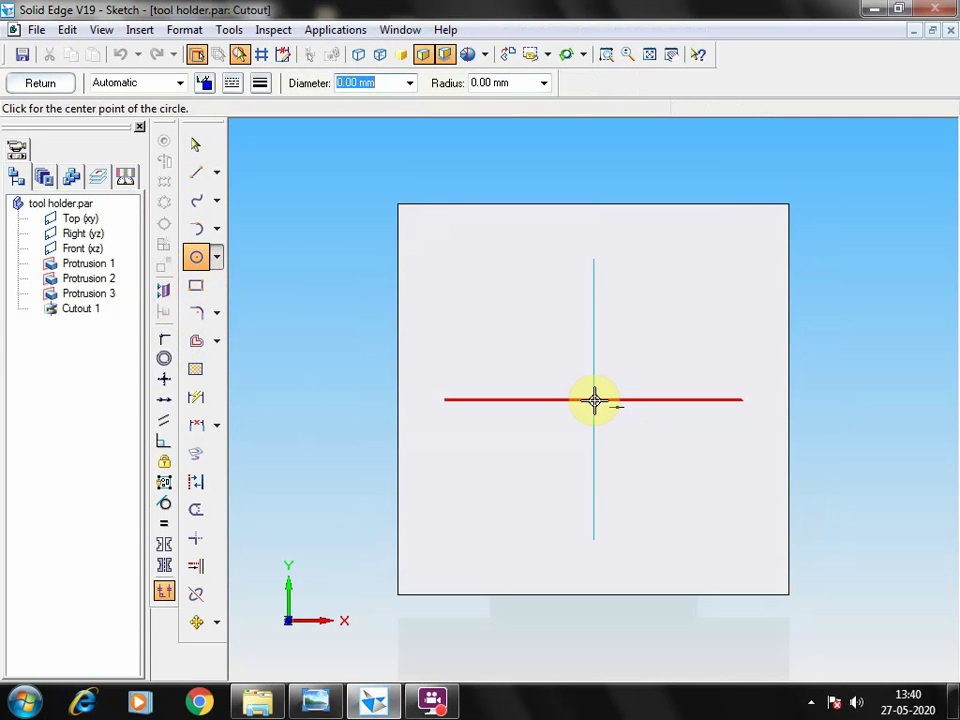
click(594, 401)
text(2)
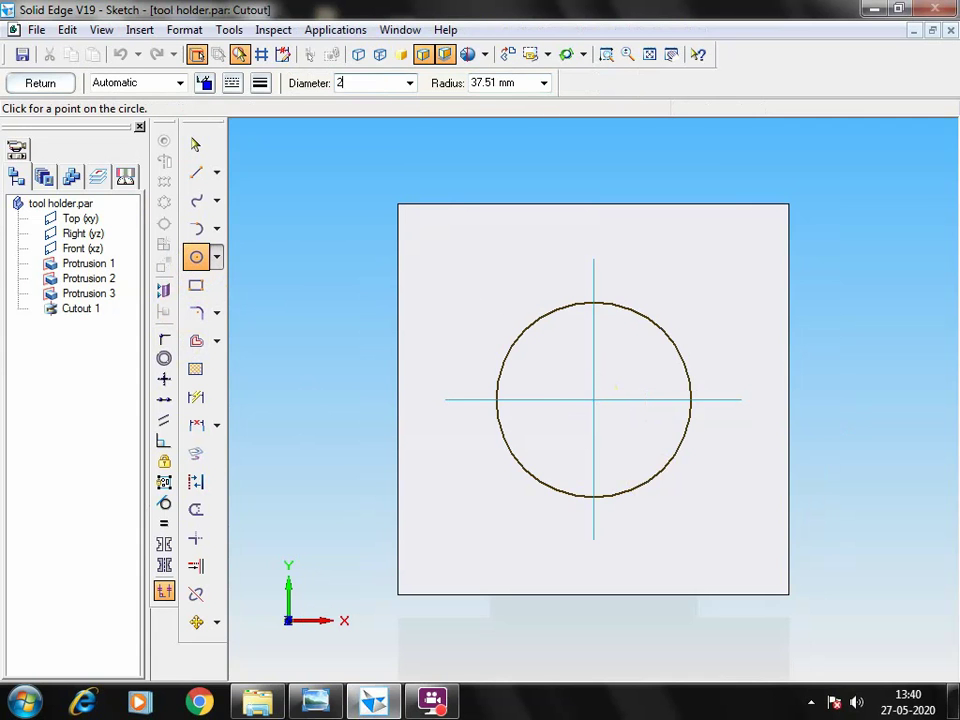
text(6)
key(Return)
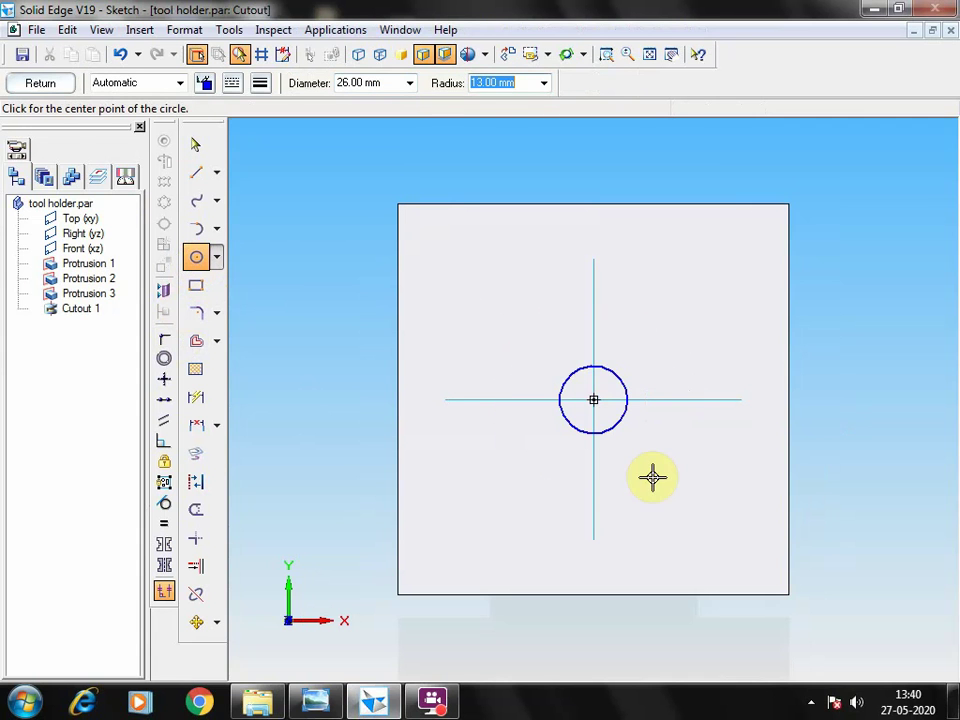
- Cut the circle about 136 mm downward through the whole tool holder and save the part
click(52, 89)
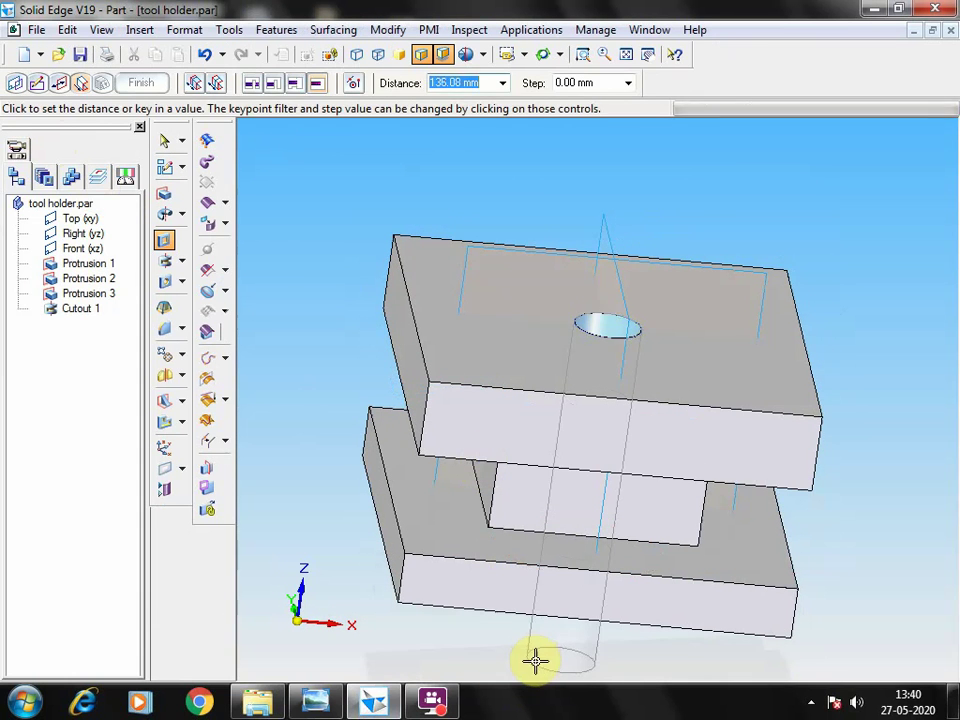
click(536, 665)
key(Return)
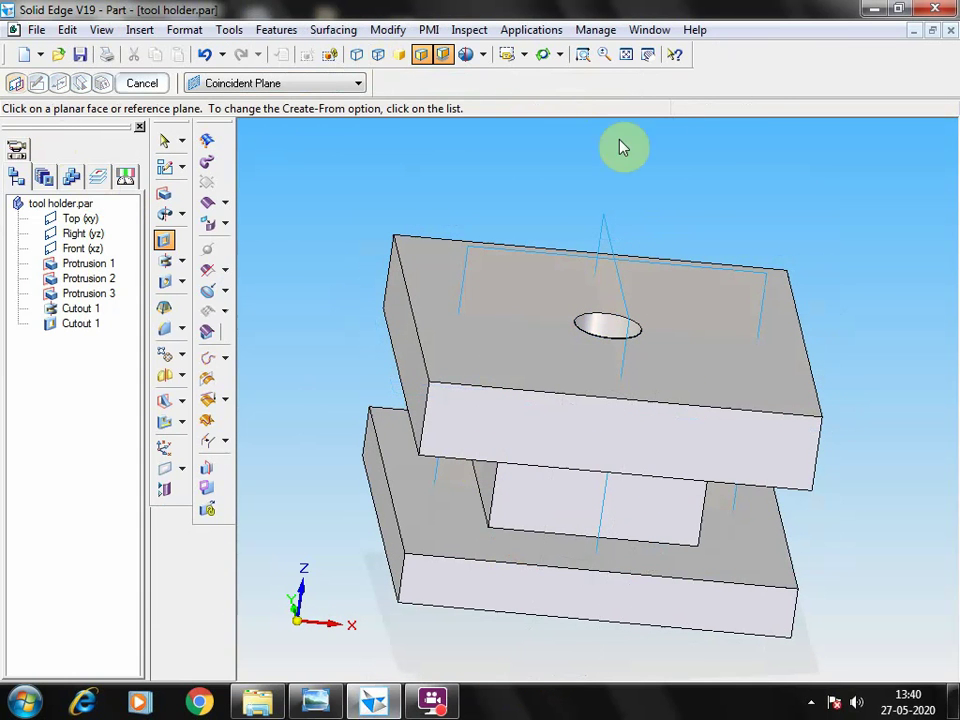
click(80, 55)
right_click(812, 205)
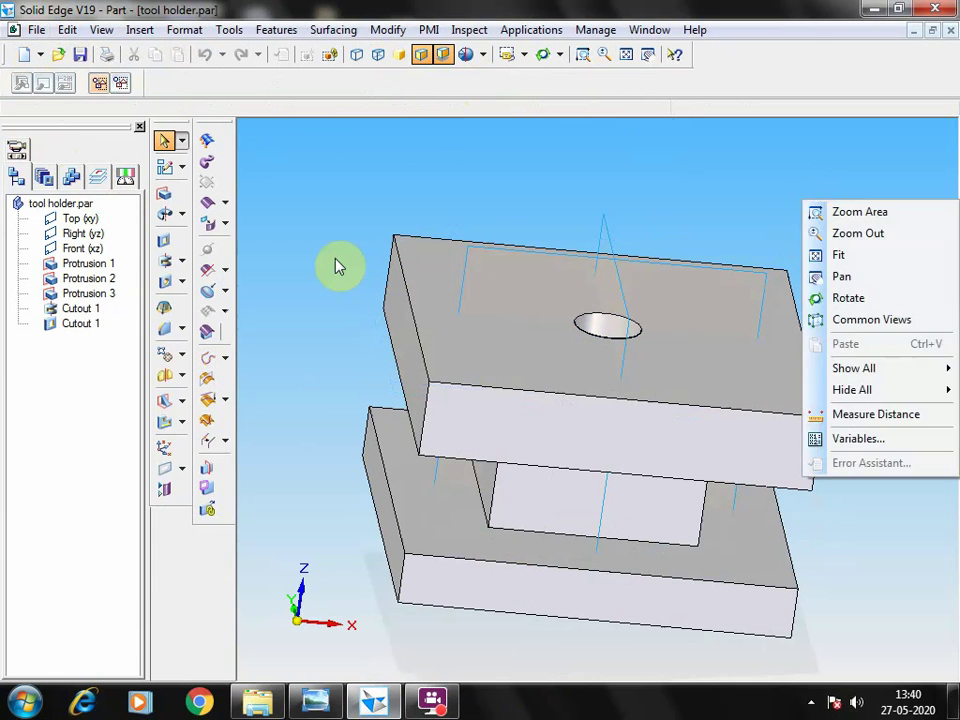
click(729, 199)
- Switch to the scanned drawing in Windows Photo Viewer and examine the tool holder's remaining hole details
click(405, 612)
key(Escape)
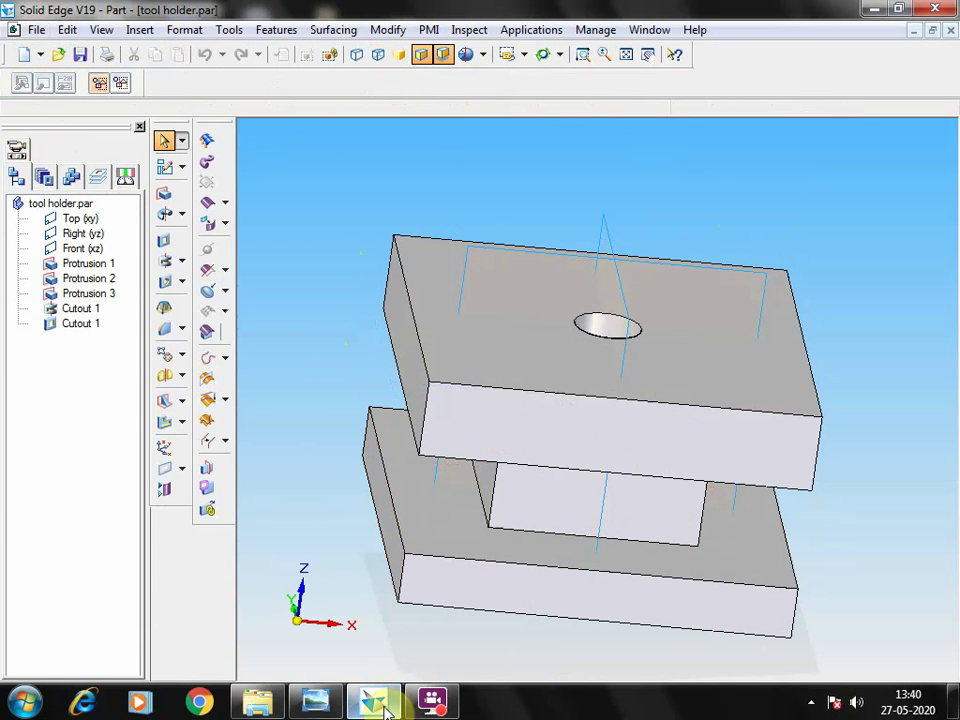
click(316, 703)
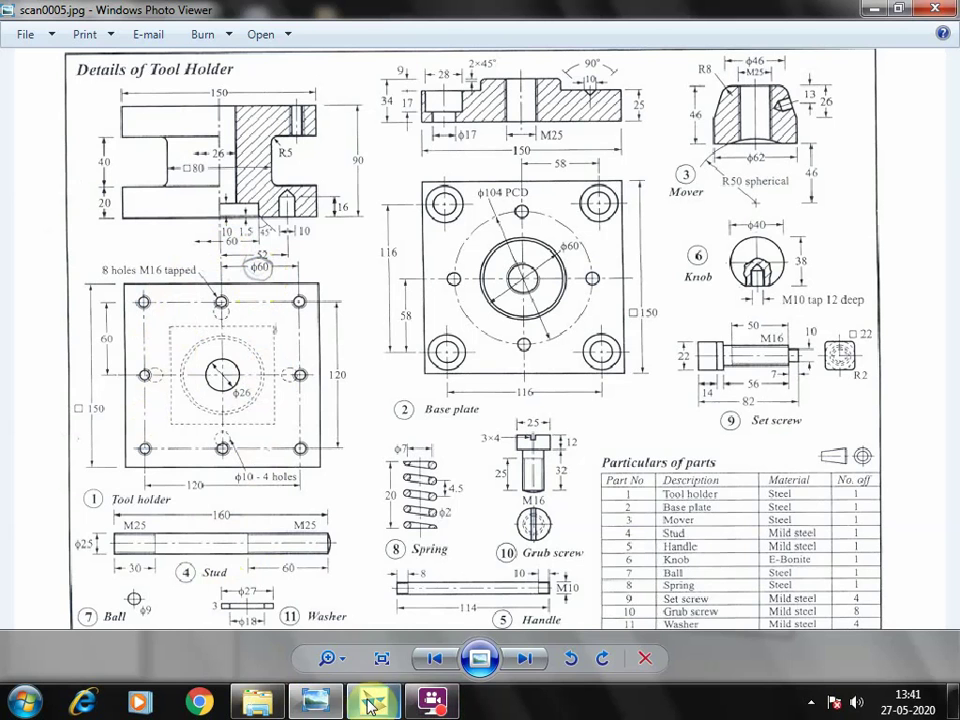
- Switch to Solid Edge and start a hole sketch on the upper block's top face
mouse_move(333, 711)
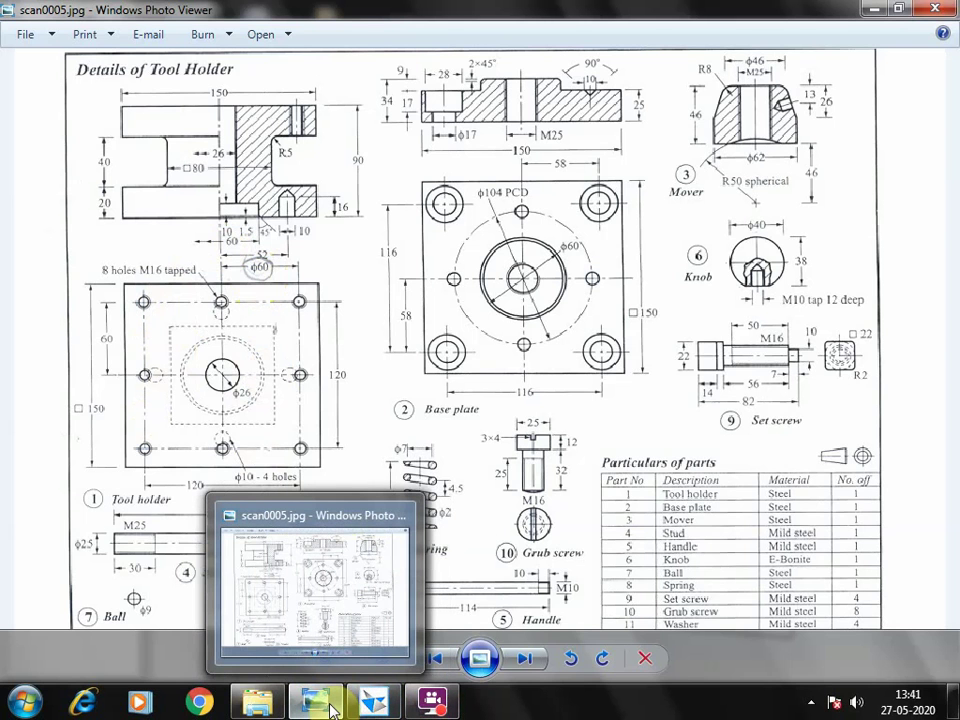
click(373, 703)
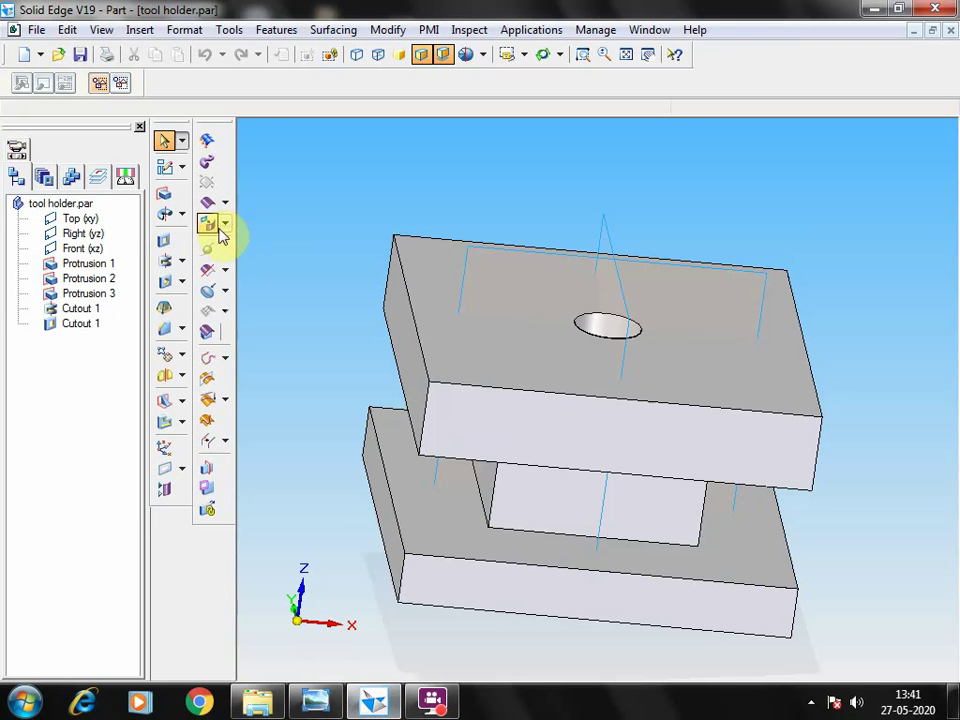
click(166, 285)
click(516, 315)
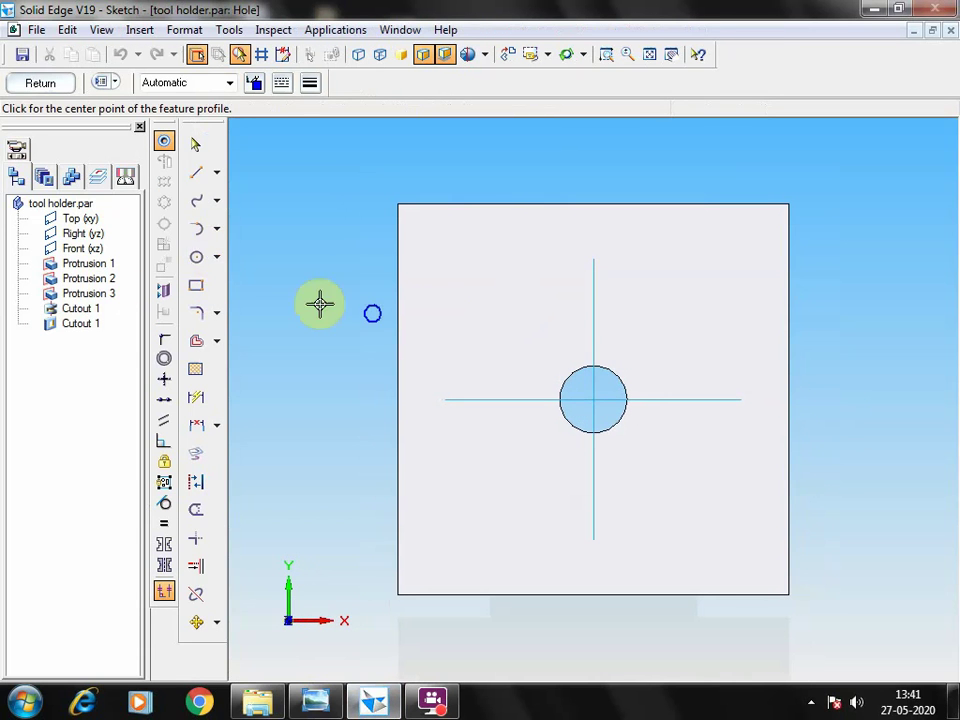
- Draw a 60 mm horizontal line outward from the bore's centre and a 60 mm vertical line up from its end
click(197, 178)
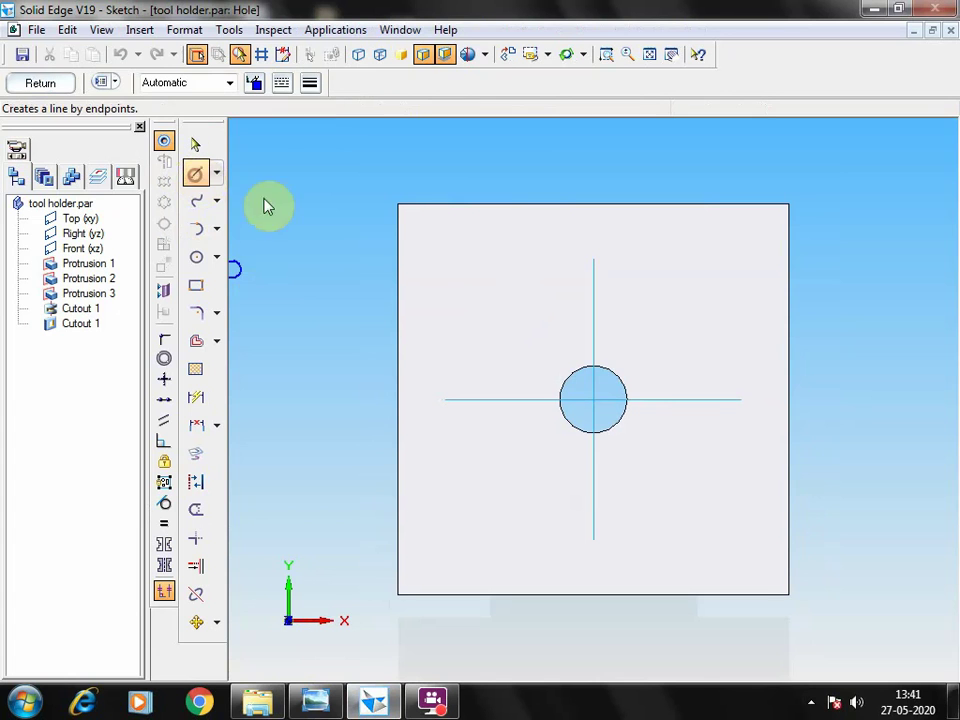
click(593, 399)
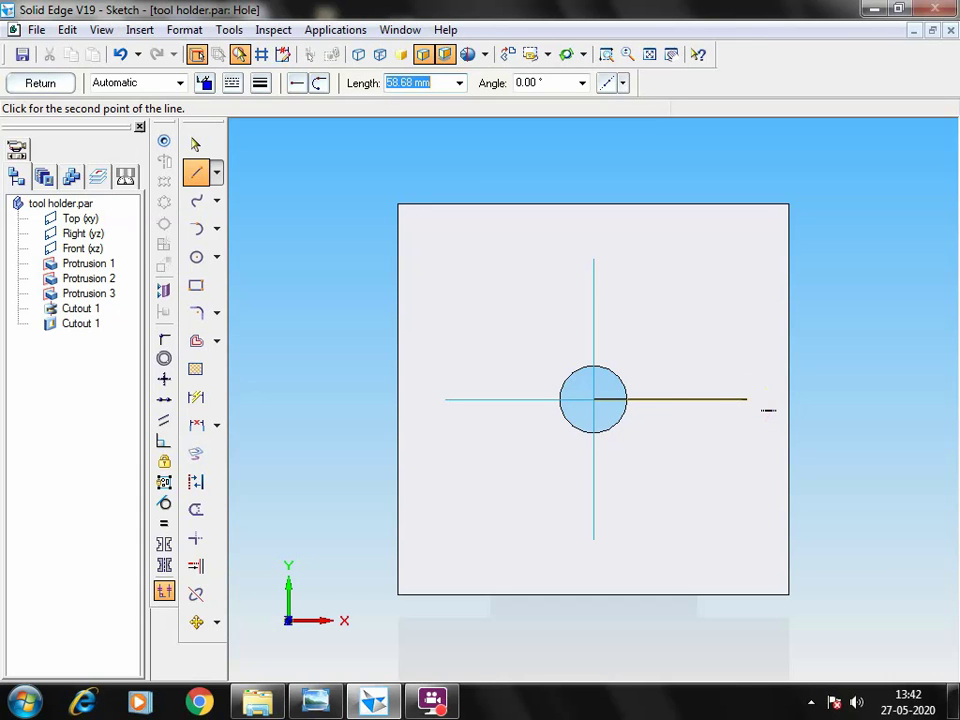
text(60)
key(Tab)
key(Return)
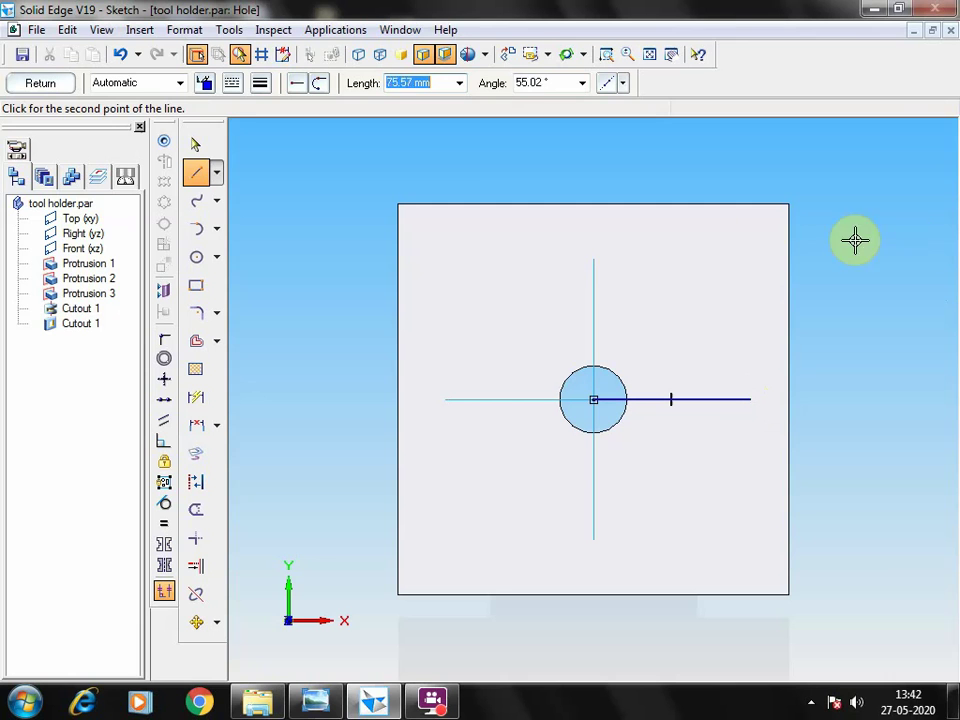
text(60)
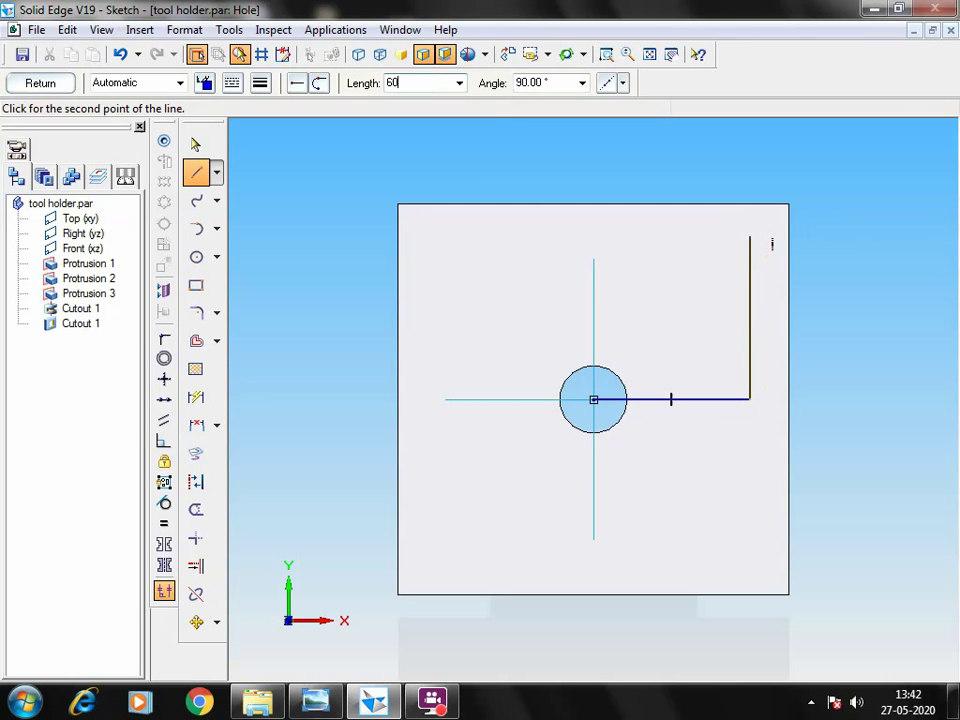
key(Return)
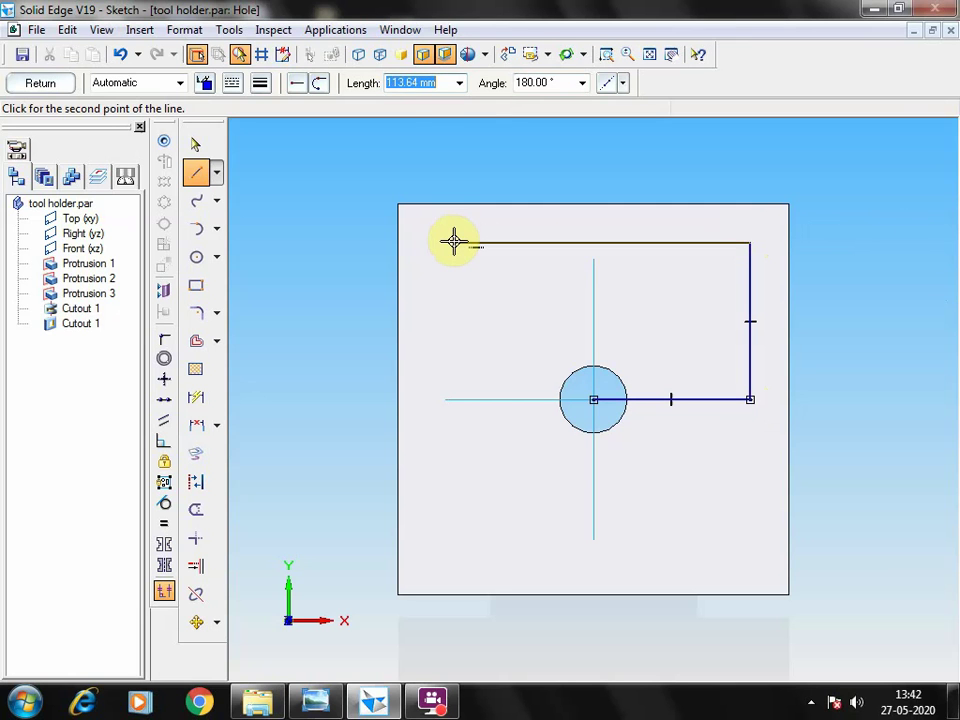
- Continue the layout around the central bore with three 120 mm lines forming the square's upper, left and lower sides
text(120)
key(Return)
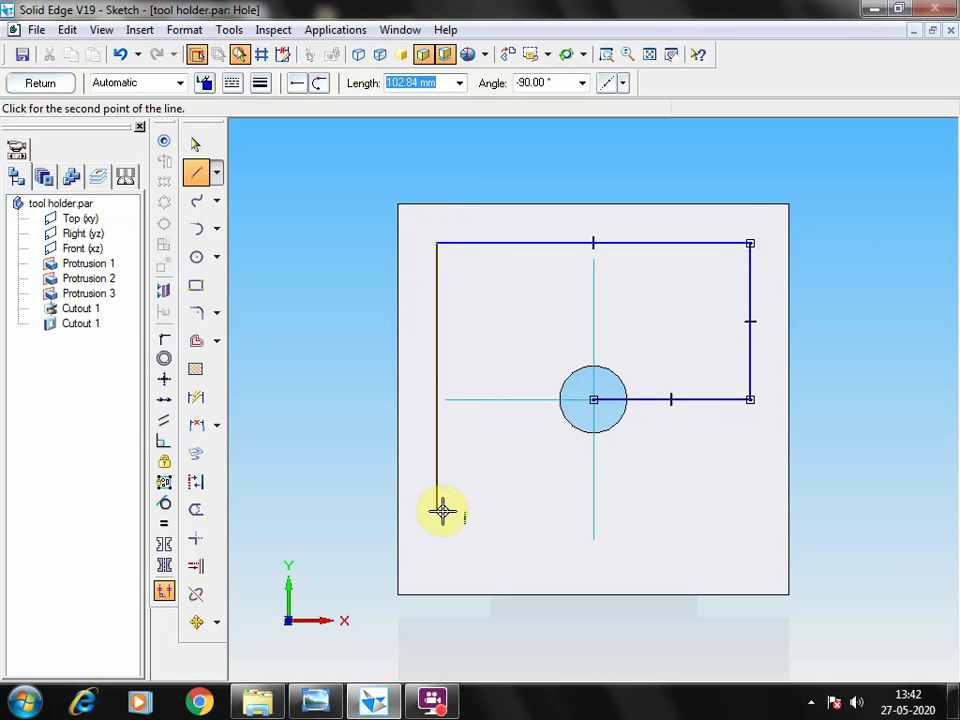
text(120)
key(Tab)
key(Return)
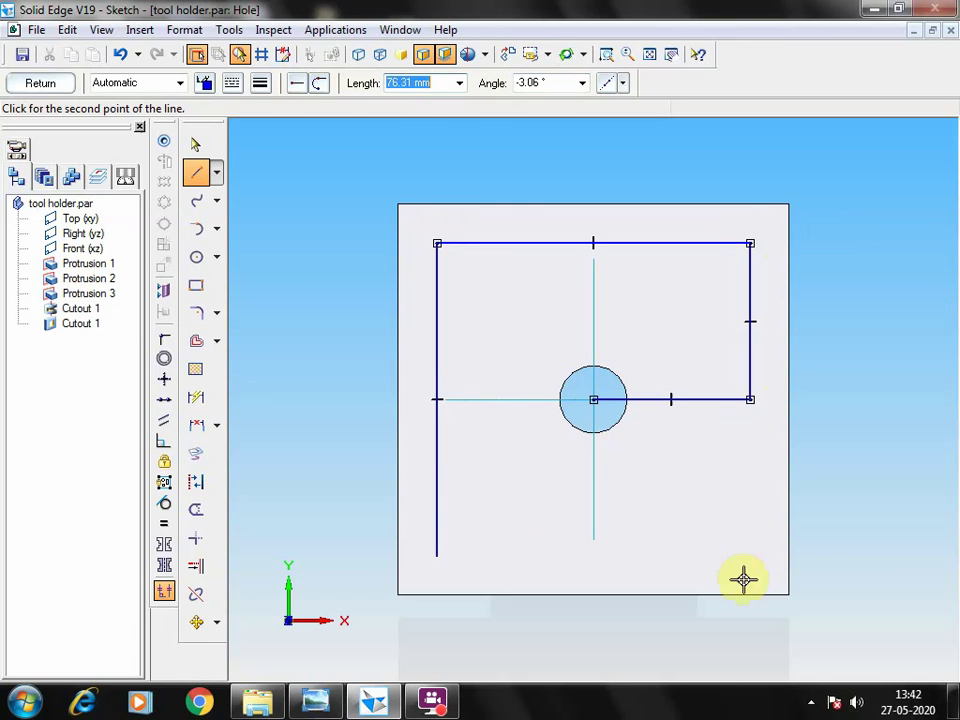
text(1)
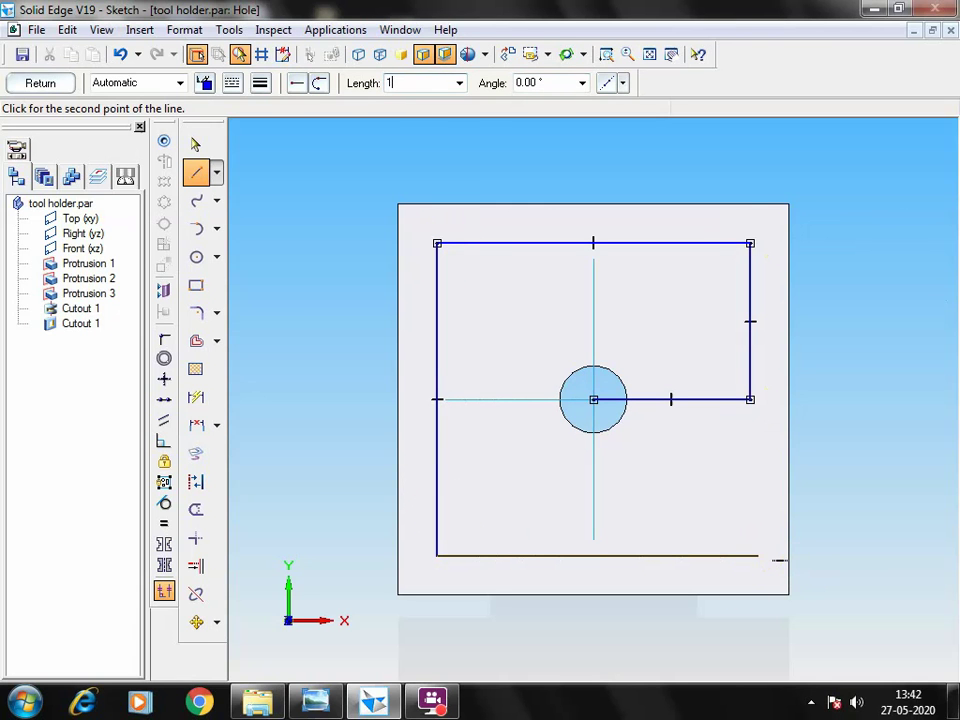
text(20)
key(Tab)
key(Return)
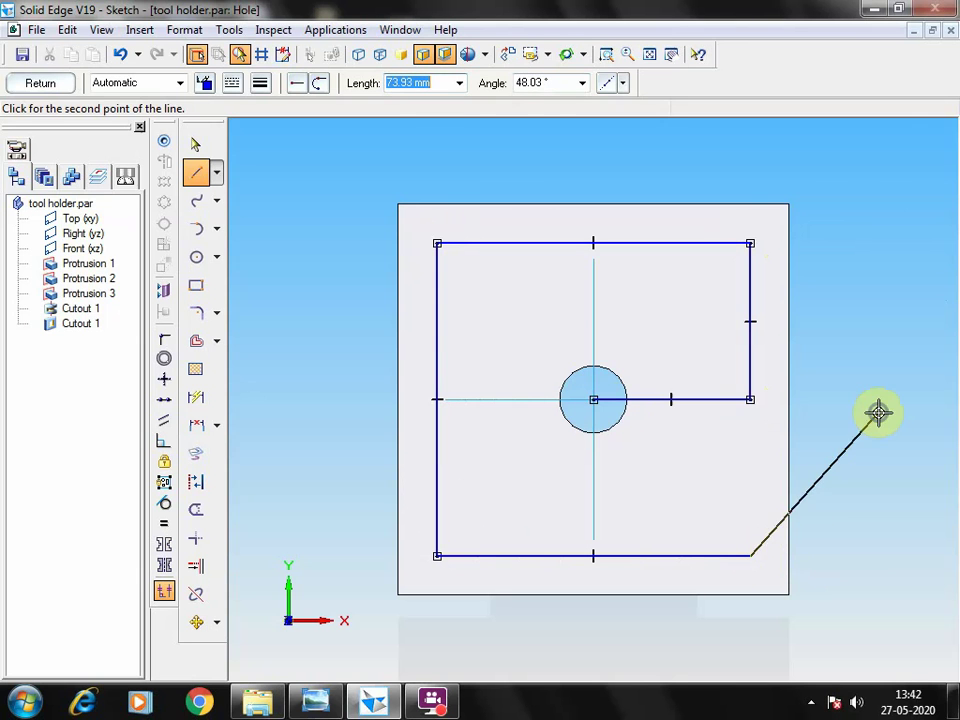
- Extend the right vertical line to close the layout square and trim away the inner horizontal line
key(Escape)
click(195, 565)
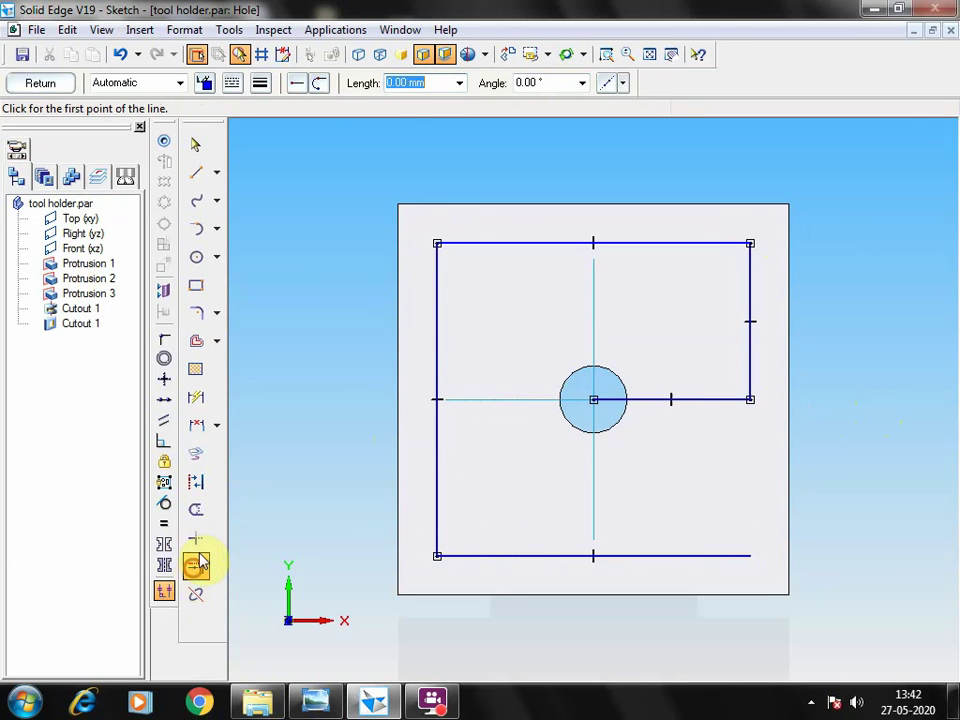
click(754, 369)
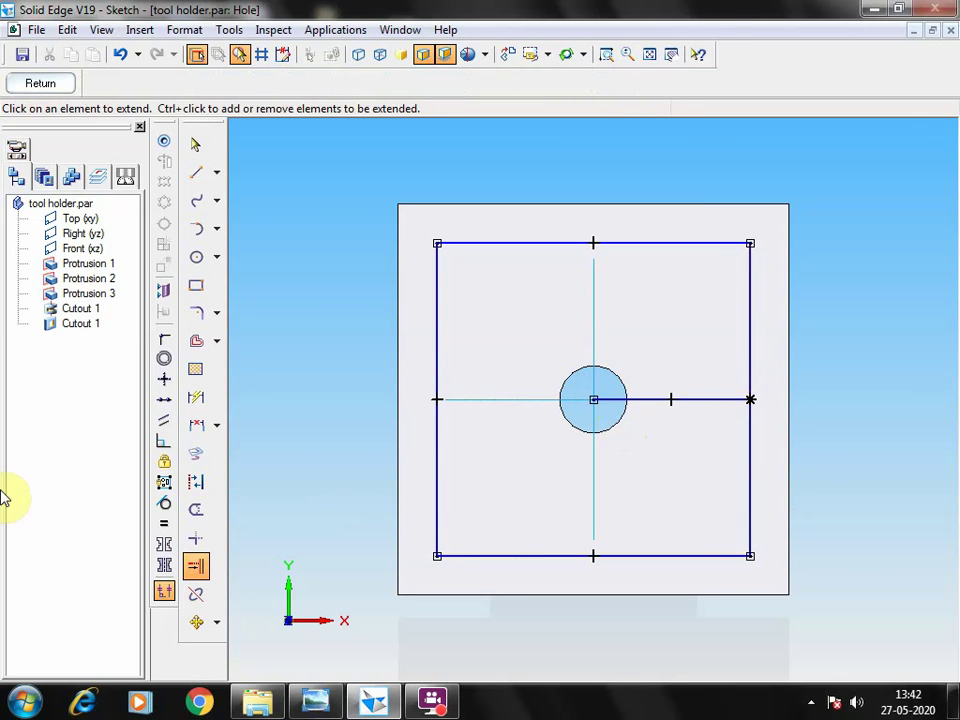
click(195, 511)
click(692, 399)
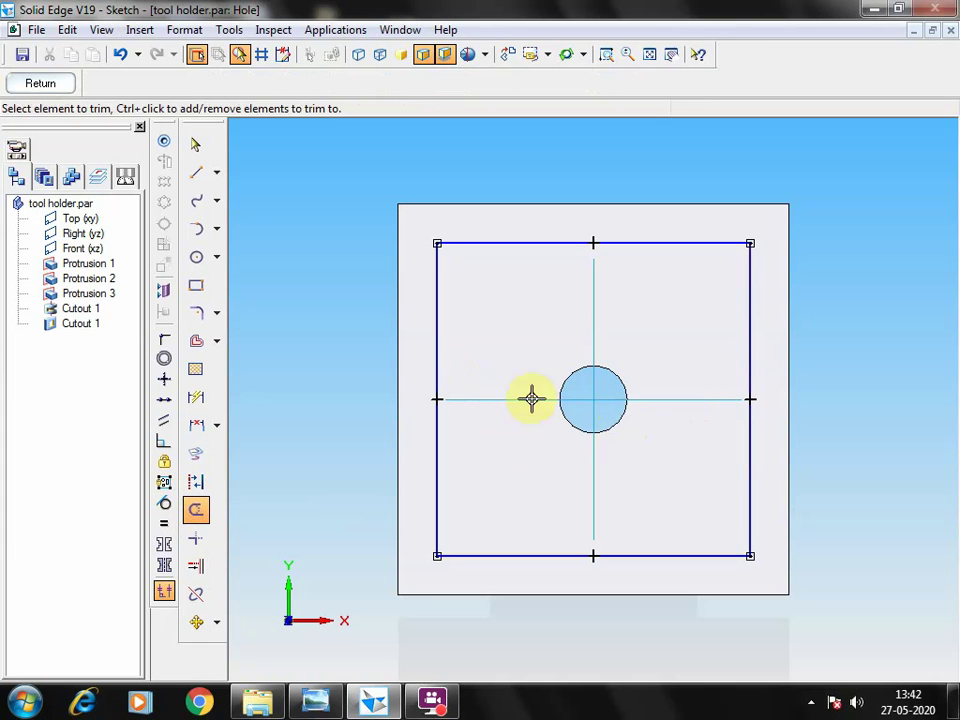
- Set the hole options to a threaded 16 mm hole with an M16 standard thread running to the hole extent
click(164, 145)
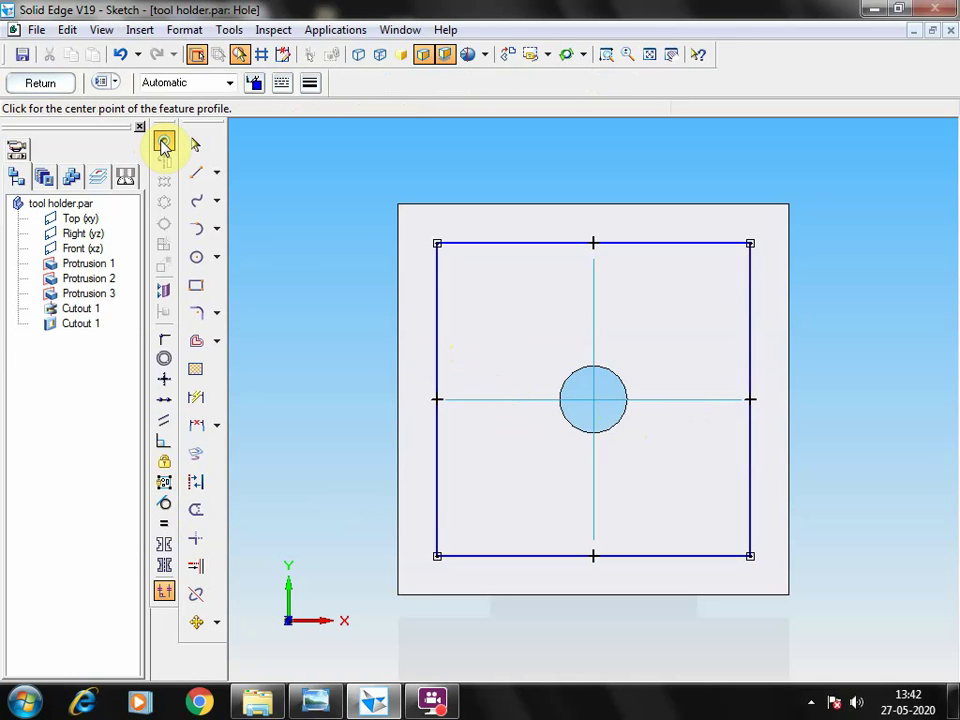
click(104, 84)
click(384, 251)
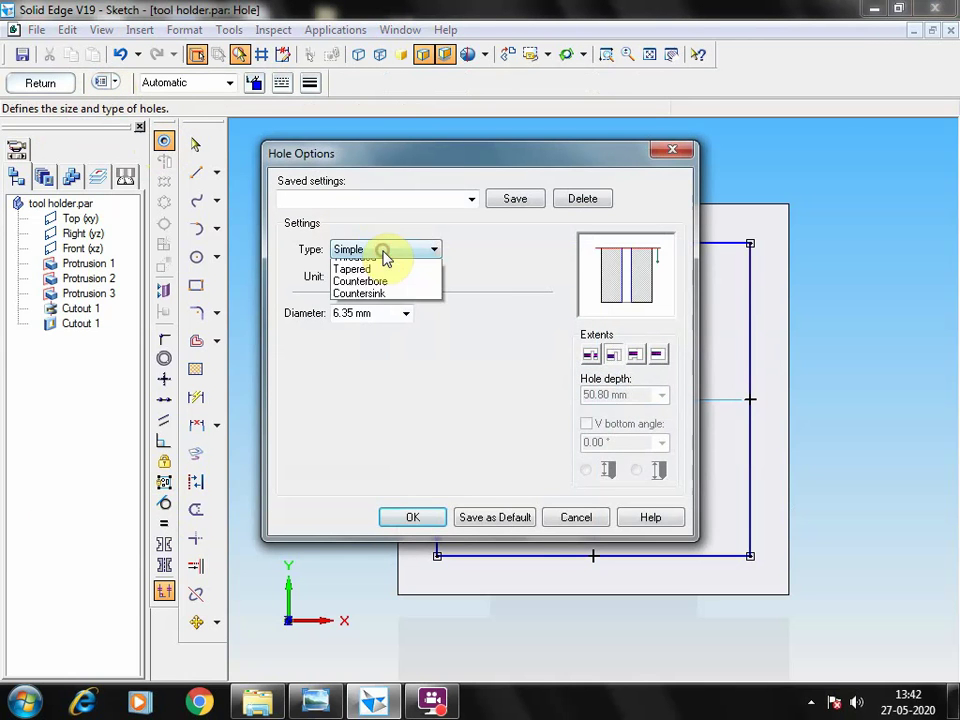
click(365, 280)
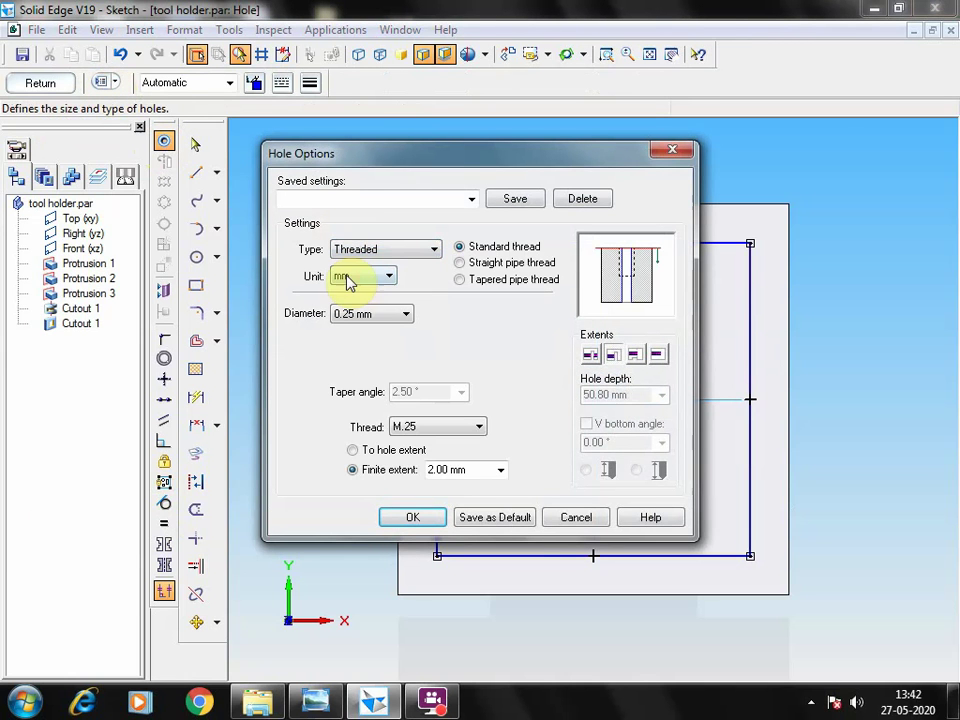
click(385, 316)
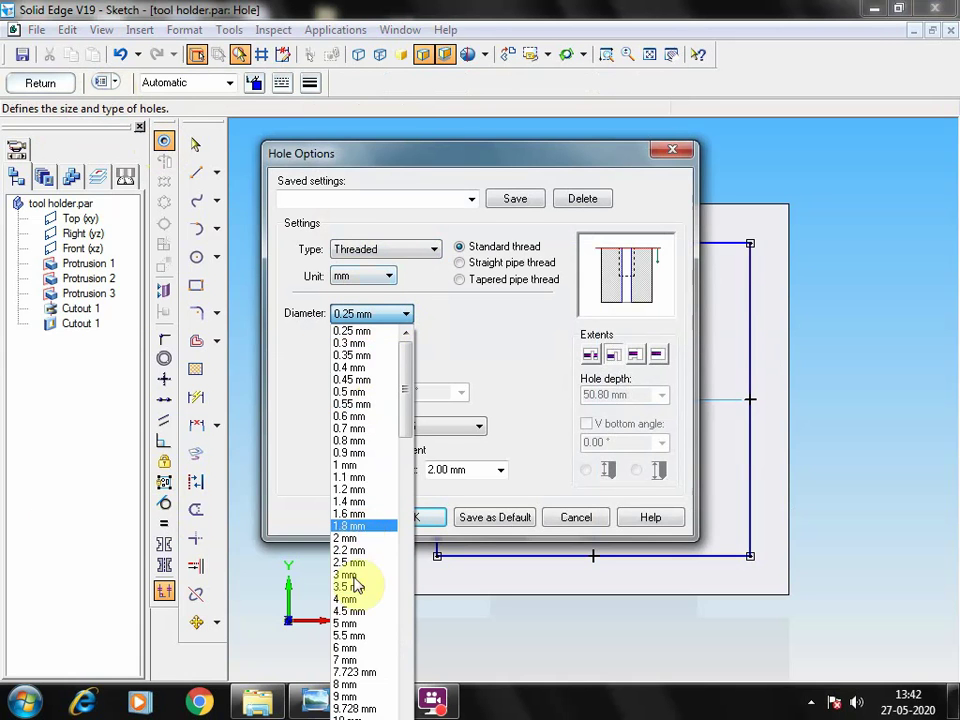
scroll(368, 669, down, 4)
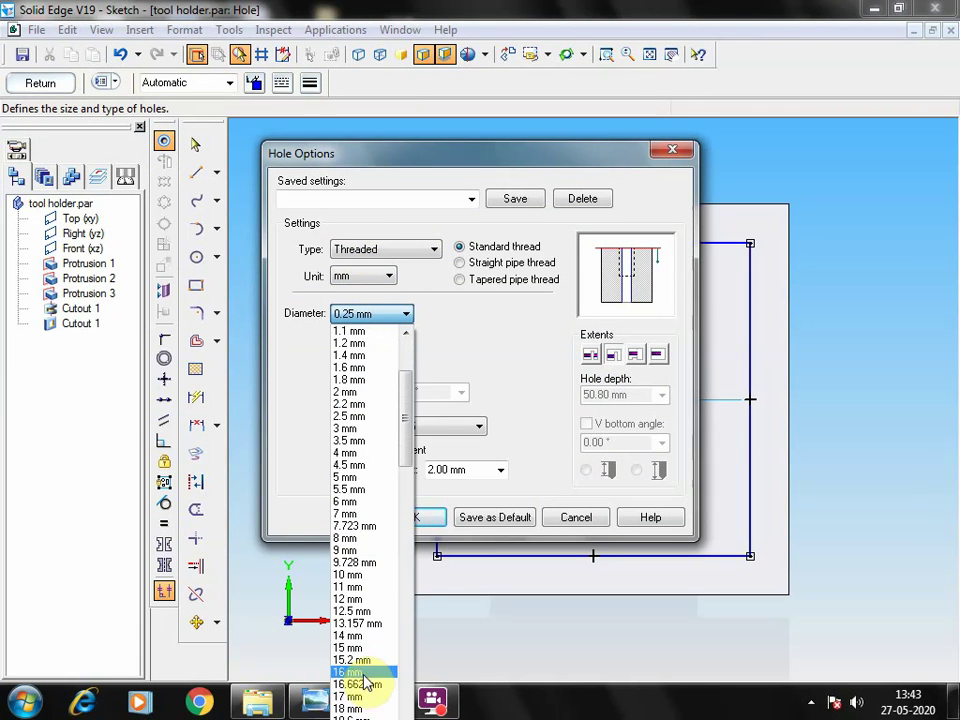
click(358, 672)
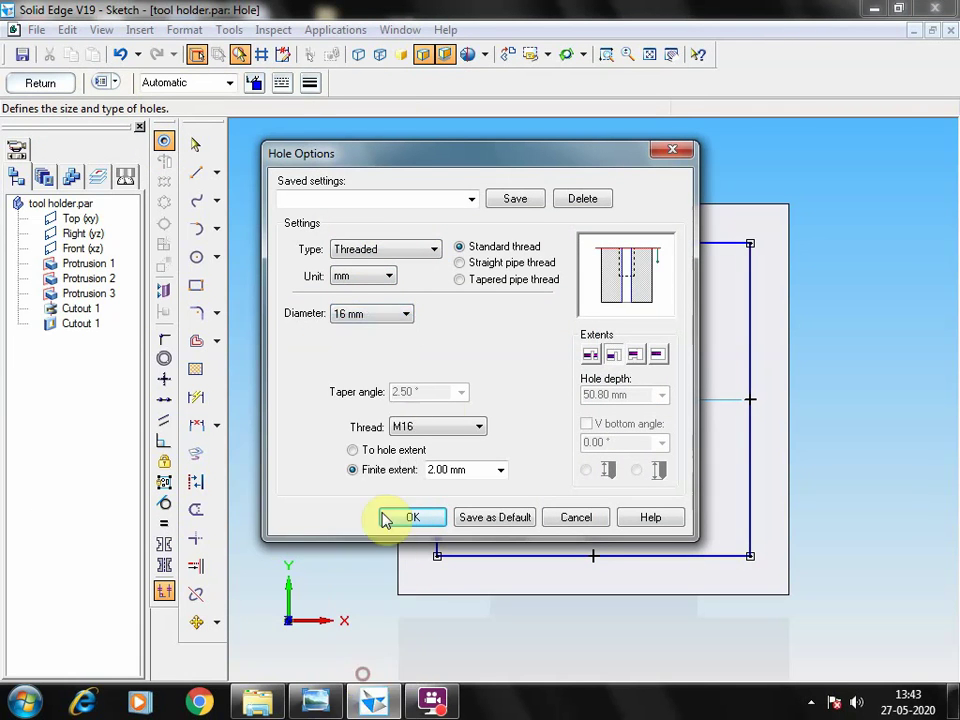
click(438, 436)
click(439, 430)
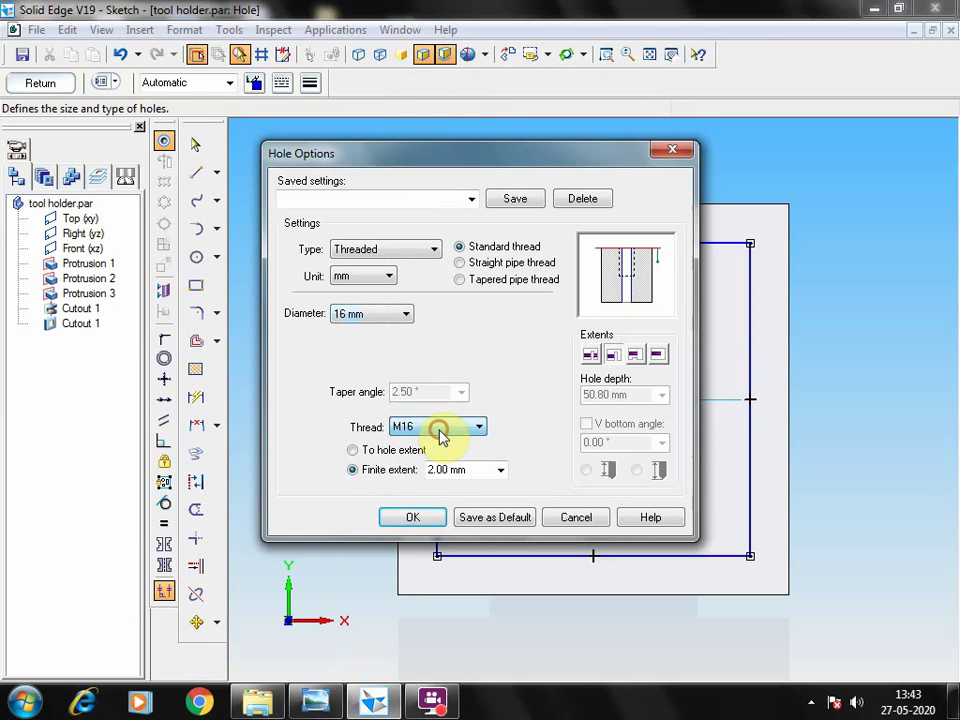
click(390, 452)
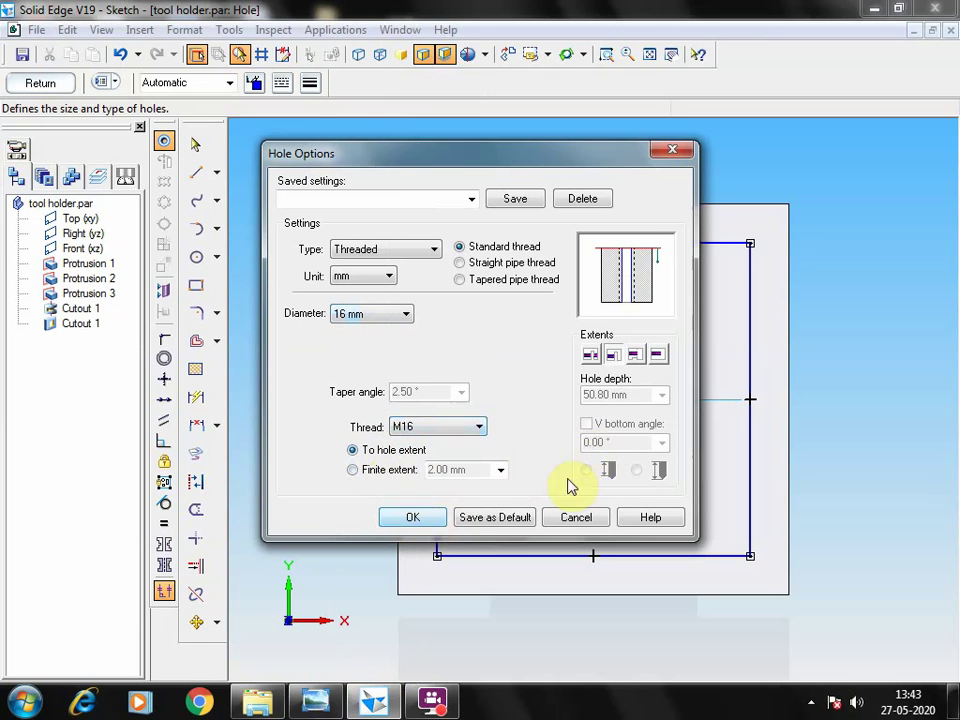
click(410, 516)
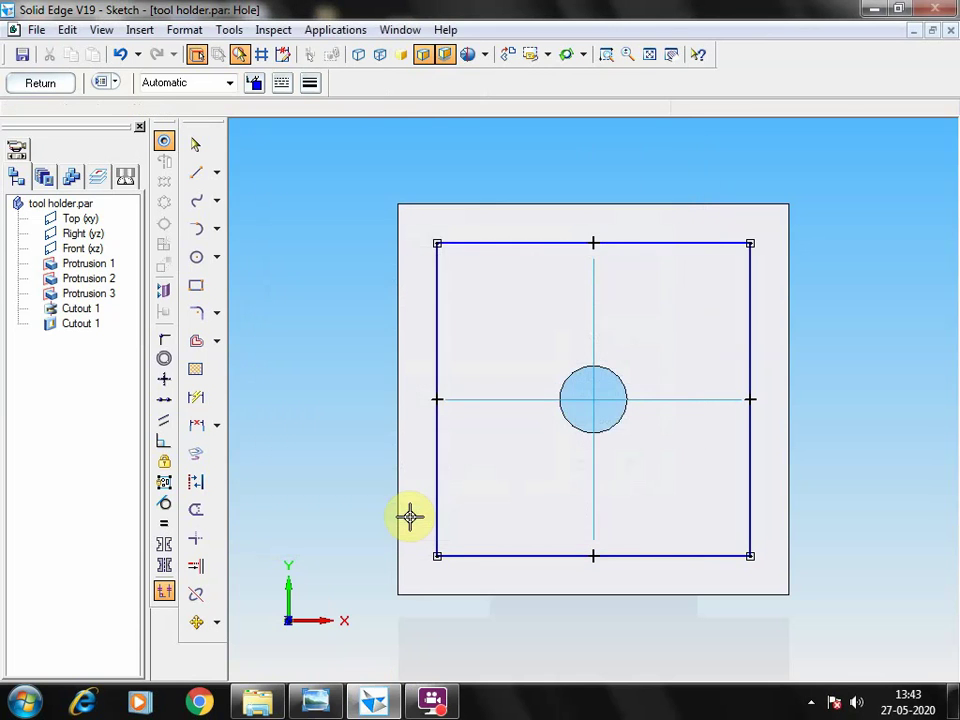
- Place eight M16 holes at the four corners and four side midpoints of the 120 mm layout square
click(437, 243)
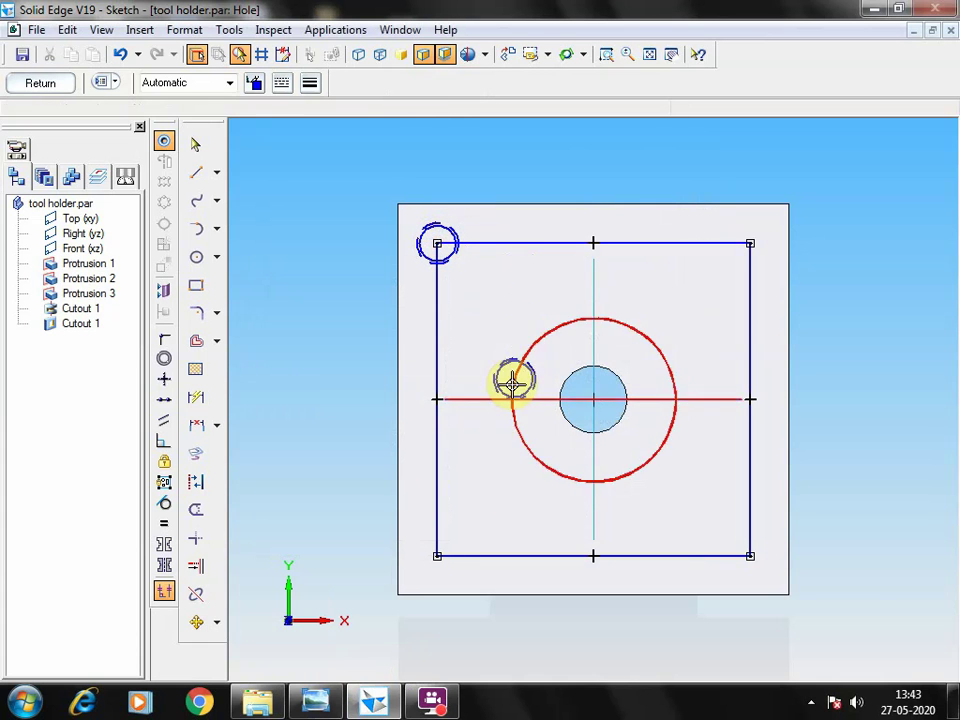
click(437, 556)
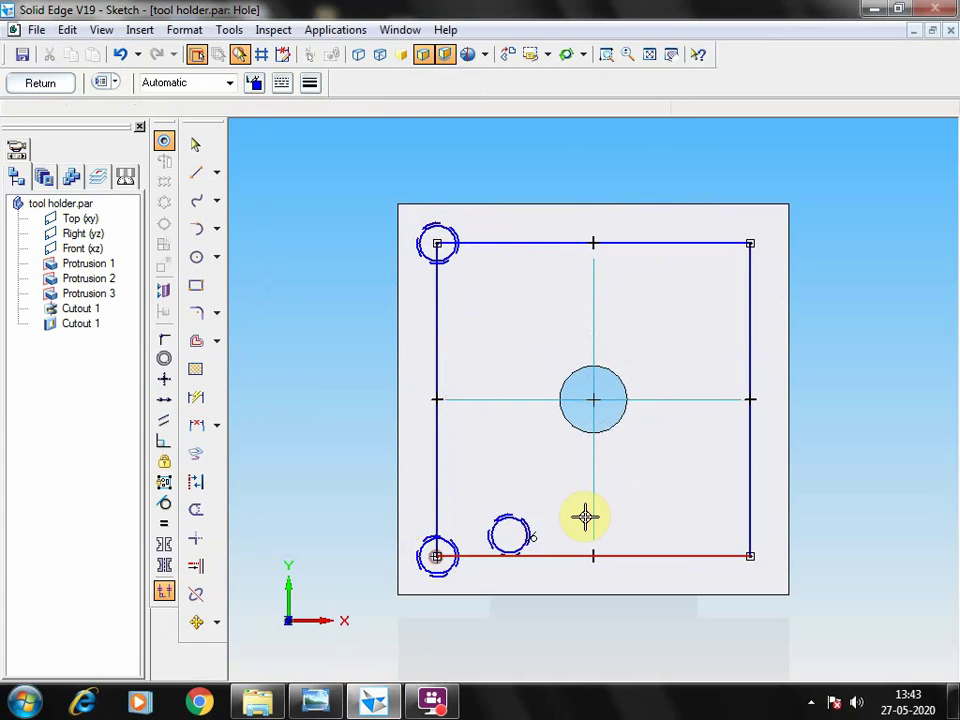
click(750, 556)
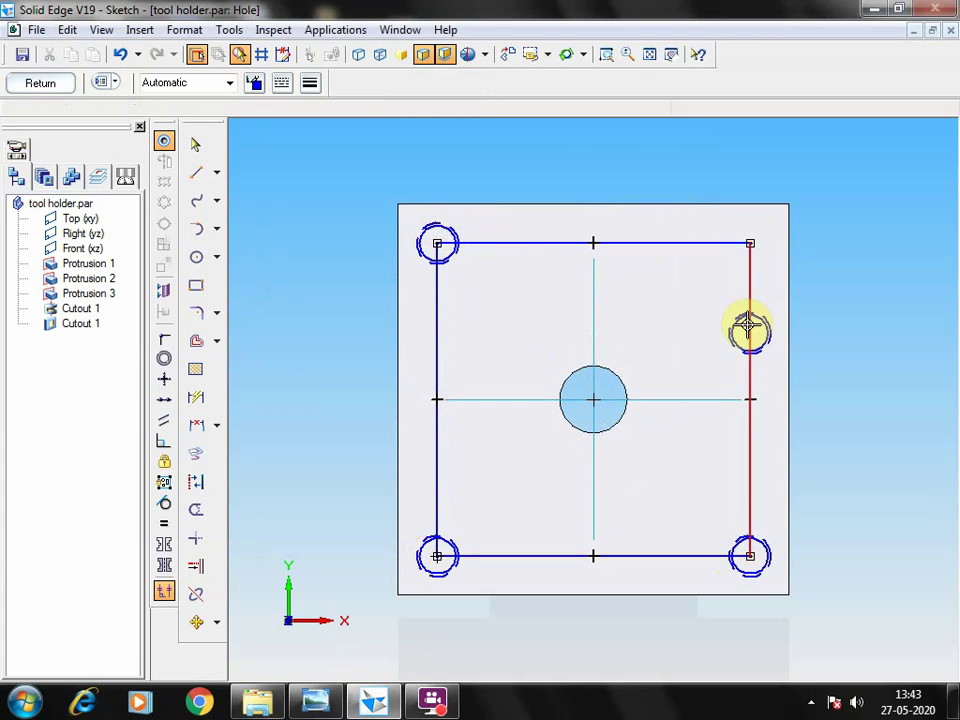
click(750, 243)
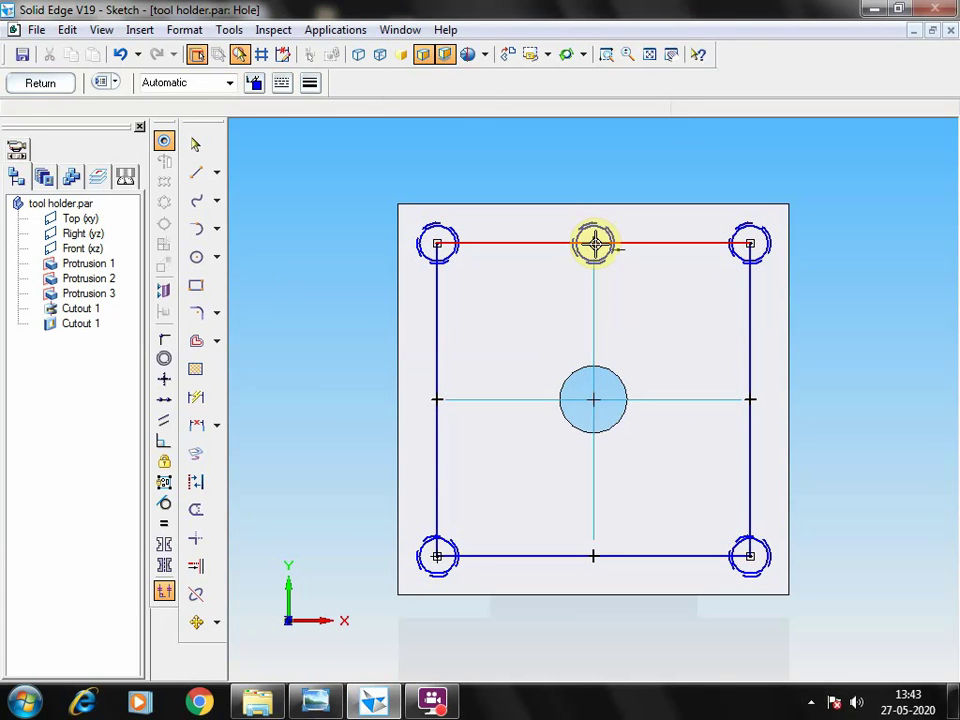
click(594, 243)
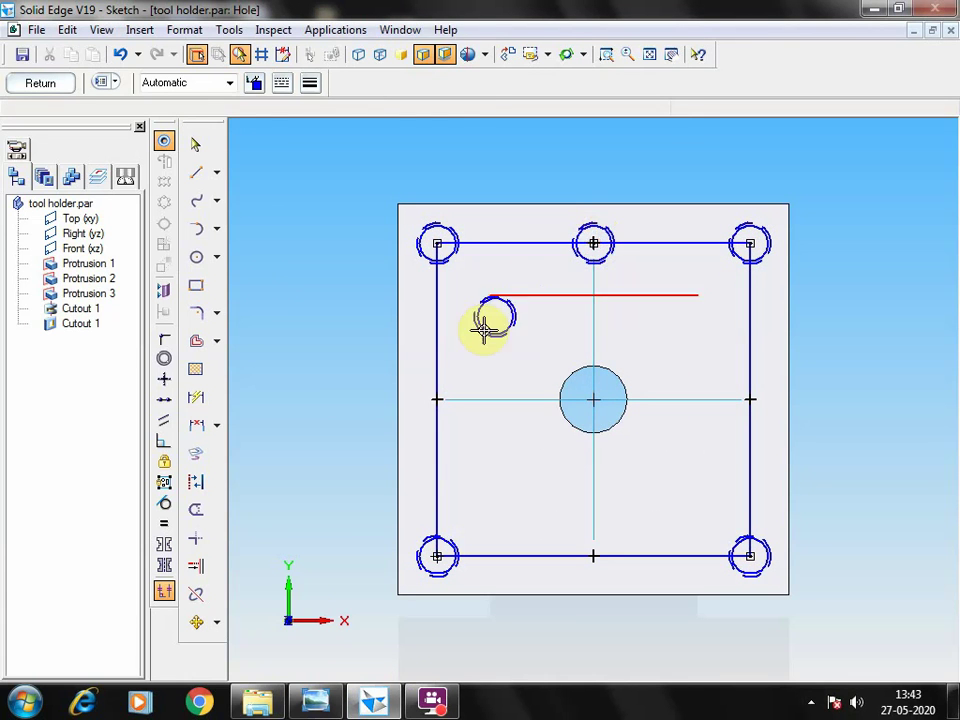
click(438, 400)
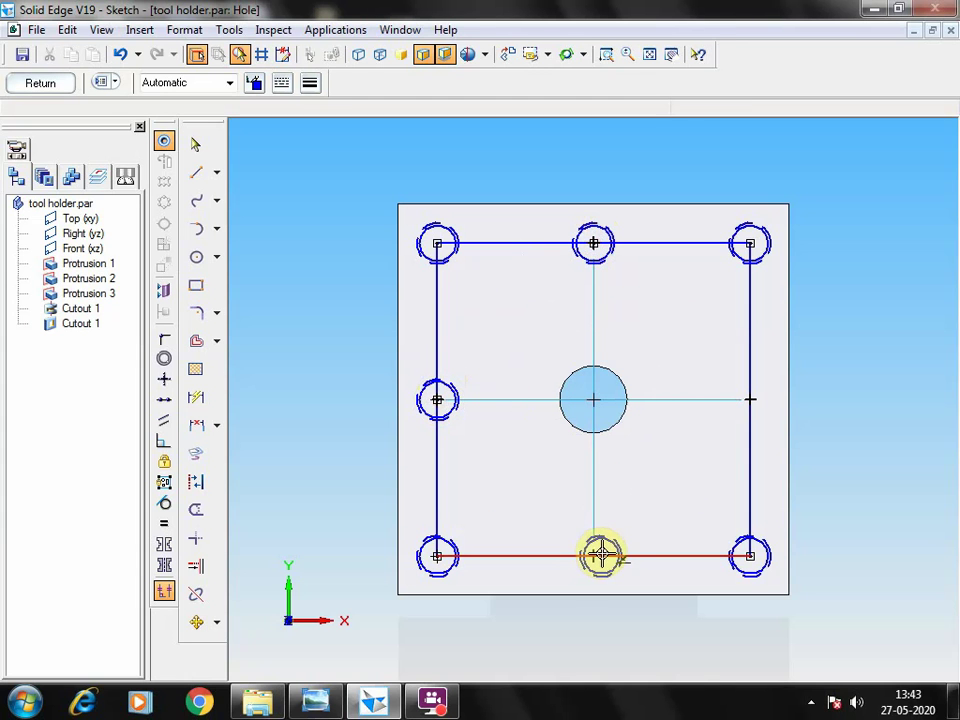
click(593, 556)
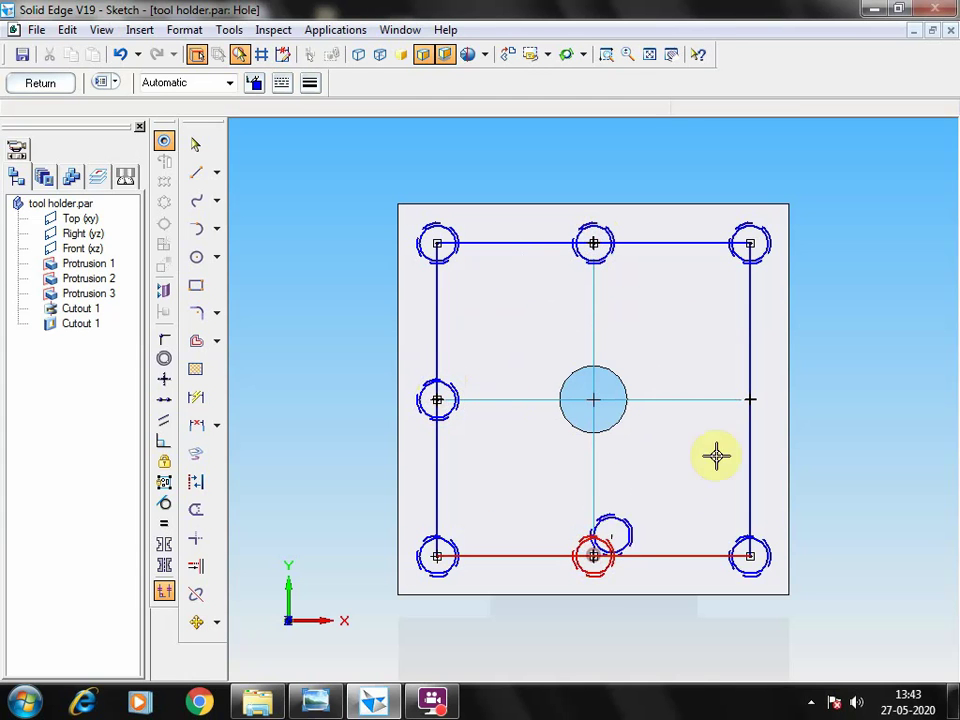
click(745, 399)
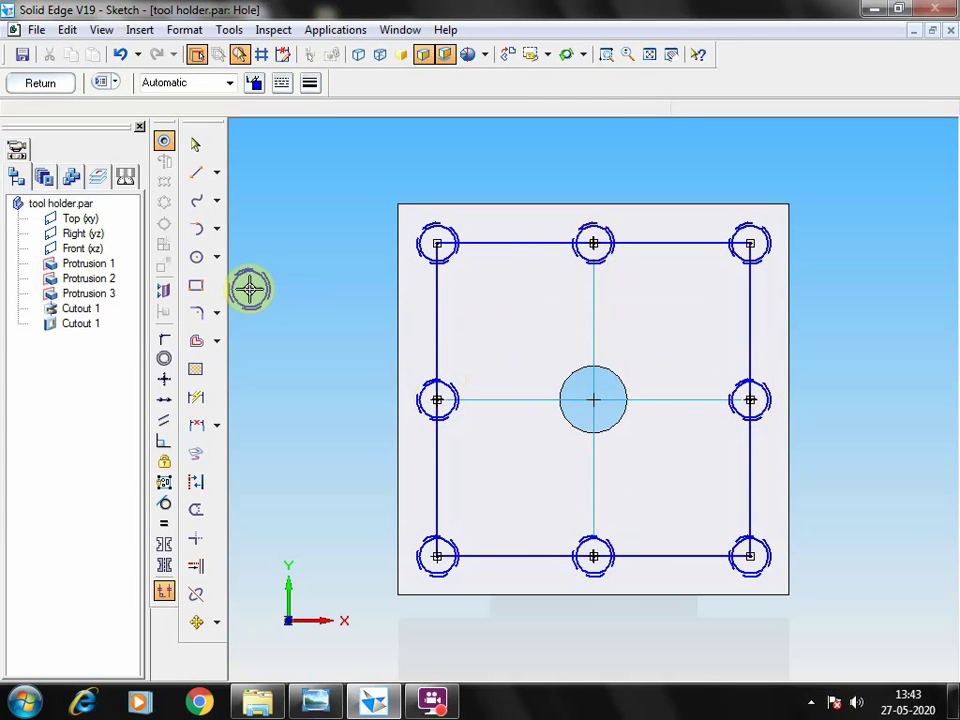
- Finish the hole sketch and cut the eight threaded holes downward into the upper block
click(205, 147)
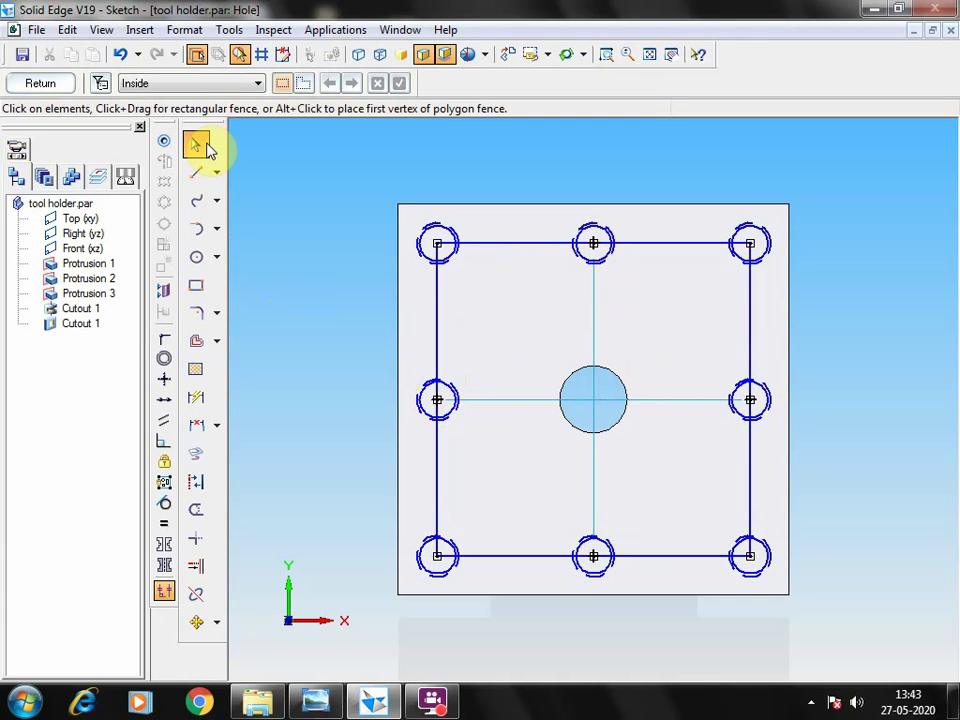
click(45, 84)
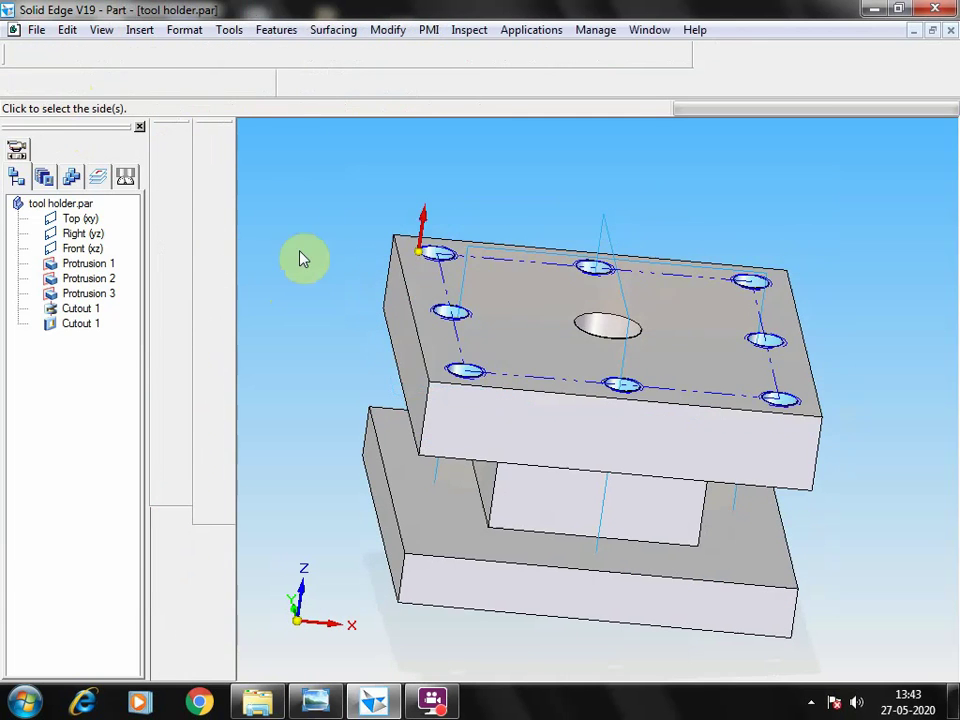
click(313, 481)
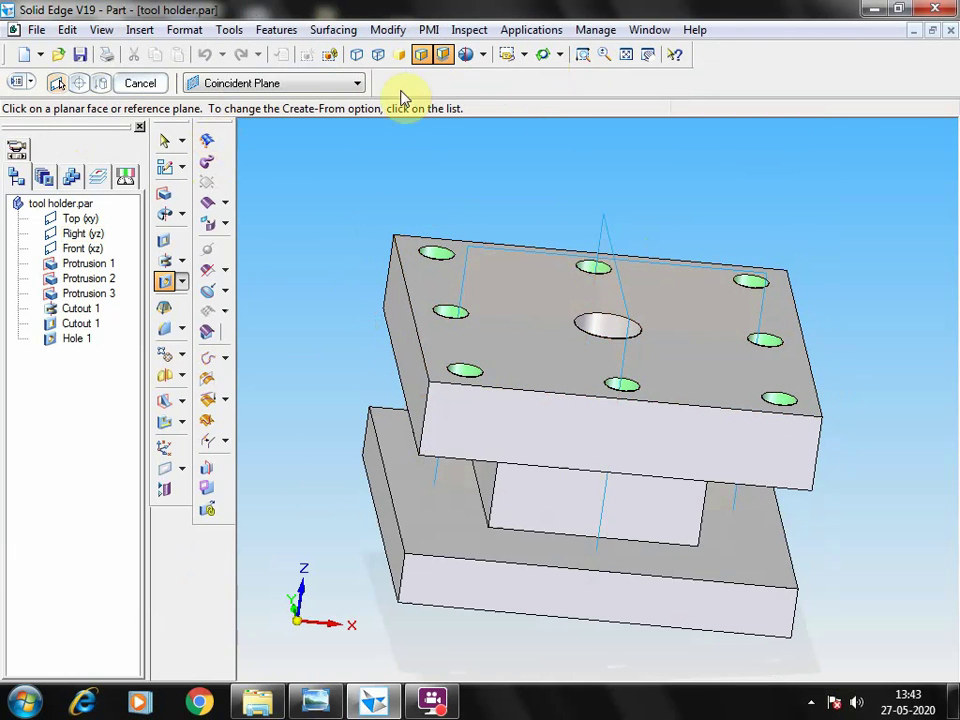
- Leave the hole command and save the tool holder part
click(542, 55)
drag(908, 516, 874, 535)
click(75, 55)
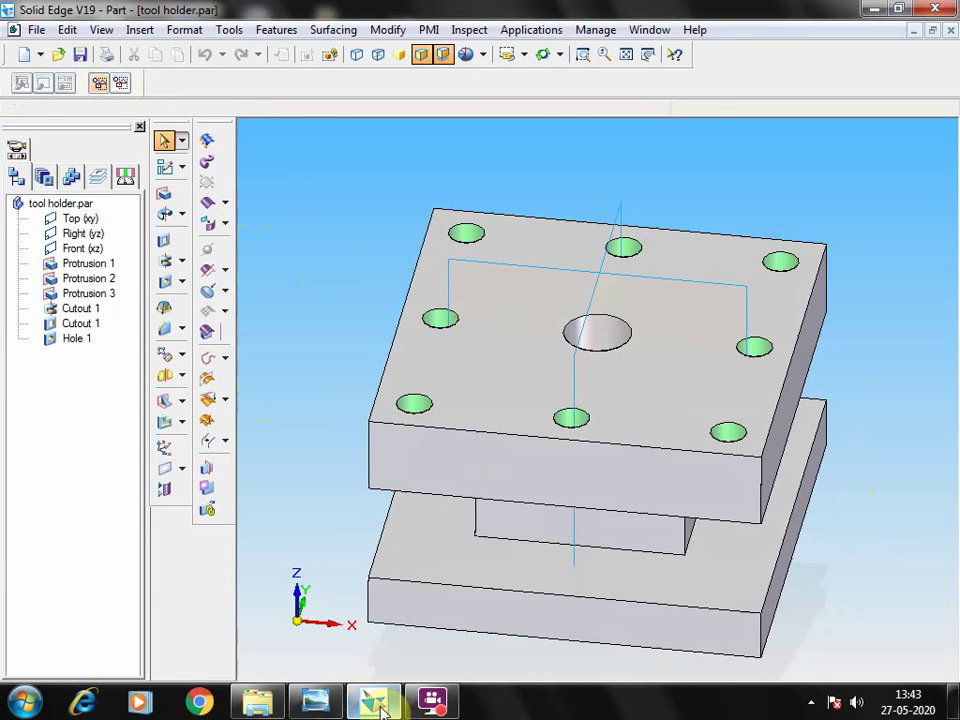
- Switch to the scanned drawing and check the position and depth of the tool holder's four 10 mm holes
drag(370, 708, 316, 706)
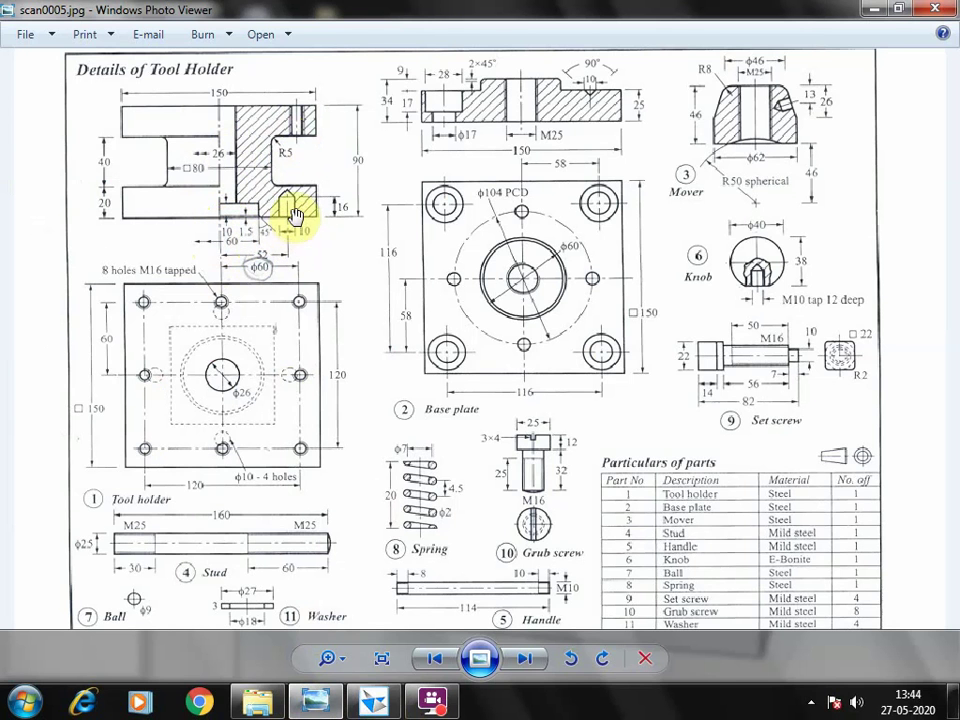
scroll(295, 249, down, 1)
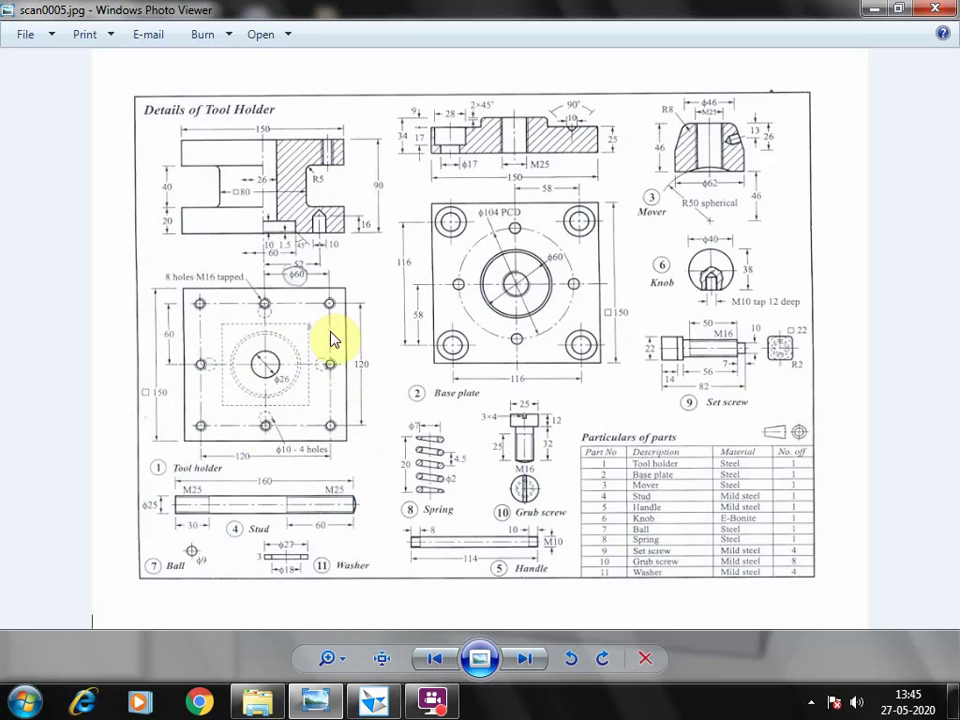
click(373, 702)
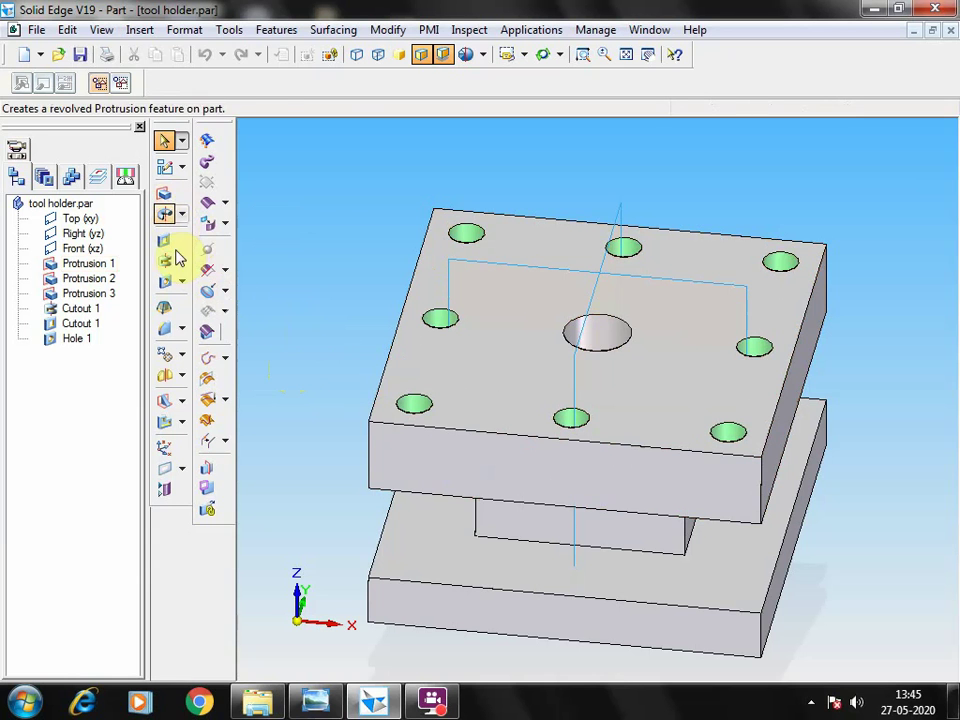
- Start a hole feature sketch on the underside face of the lower block, around the recessed bore
click(166, 285)
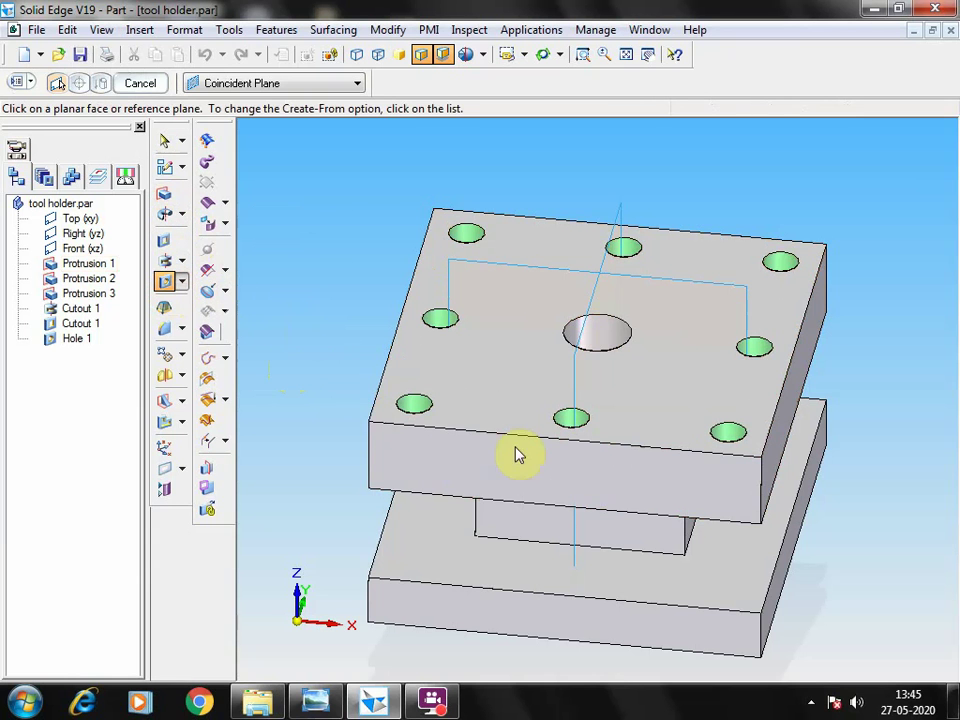
click(541, 54)
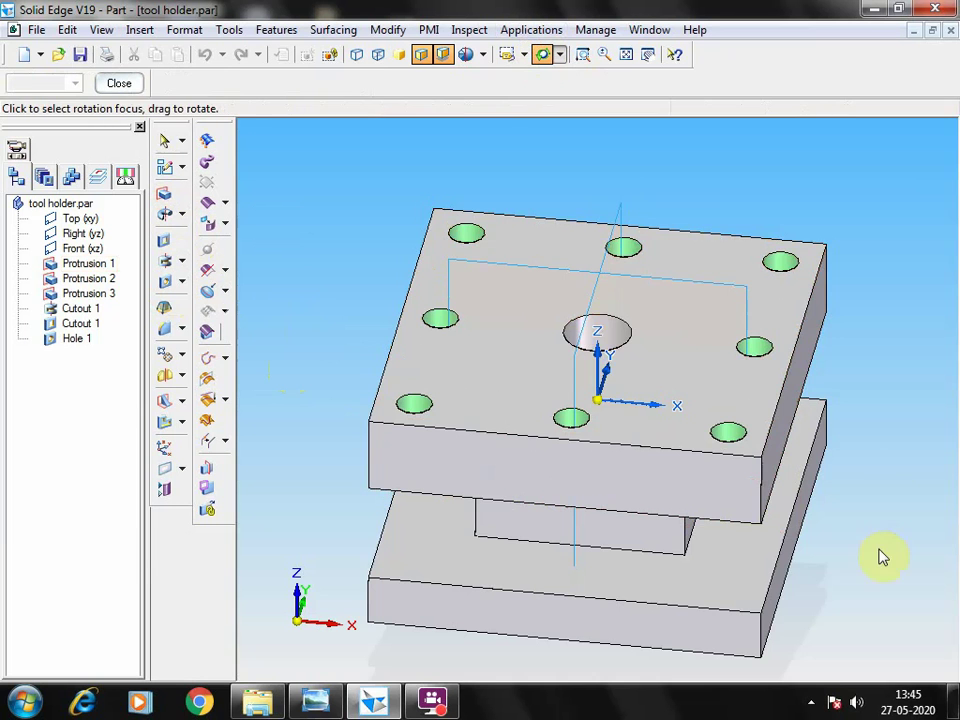
drag(877, 552, 867, 418)
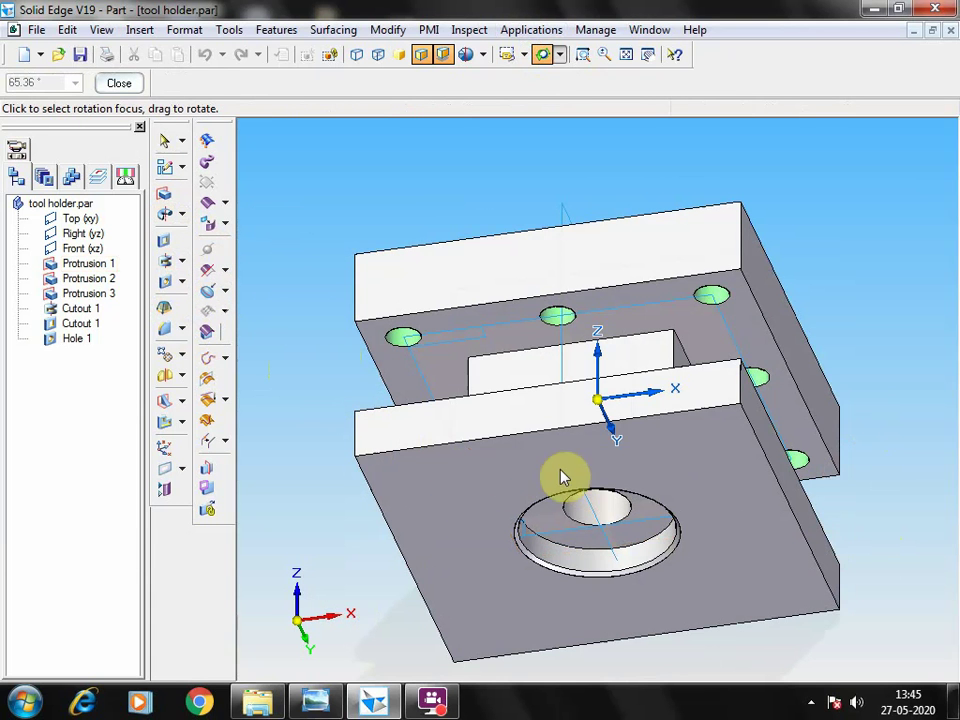
key(Escape)
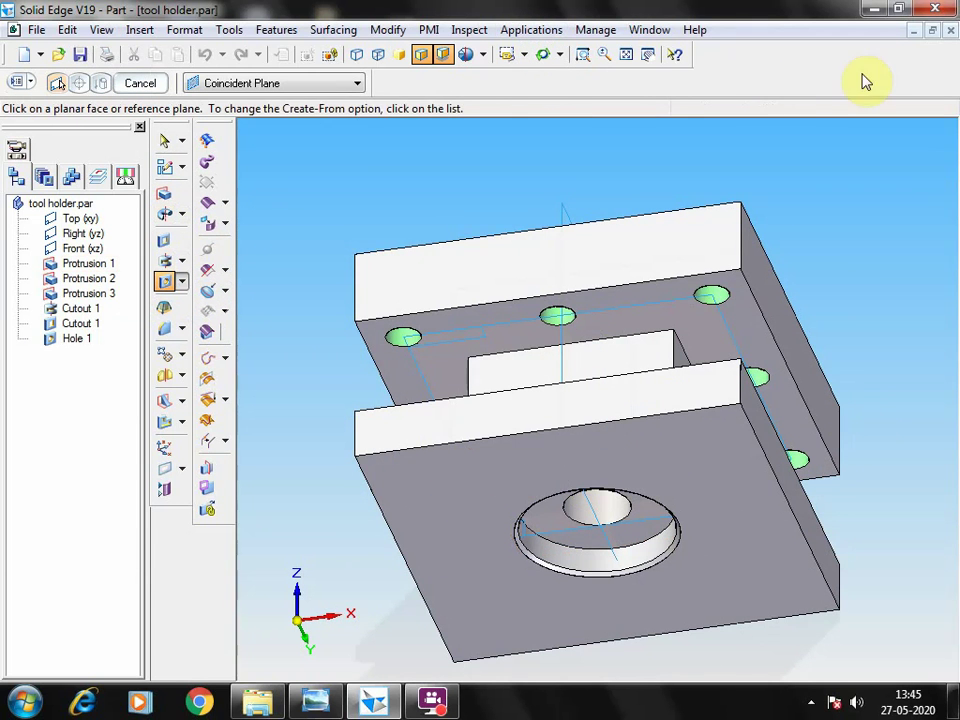
click(463, 492)
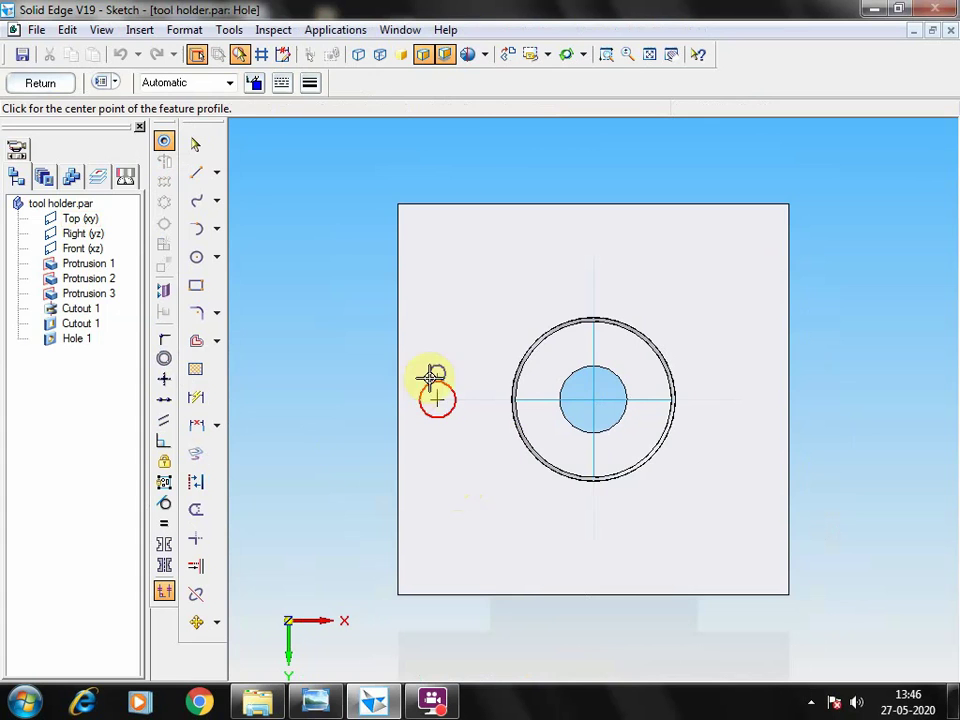
- Draw a 52 mm horizontal line rightward from the bore centre and a 52 mm vertical line upward from its end
click(196, 172)
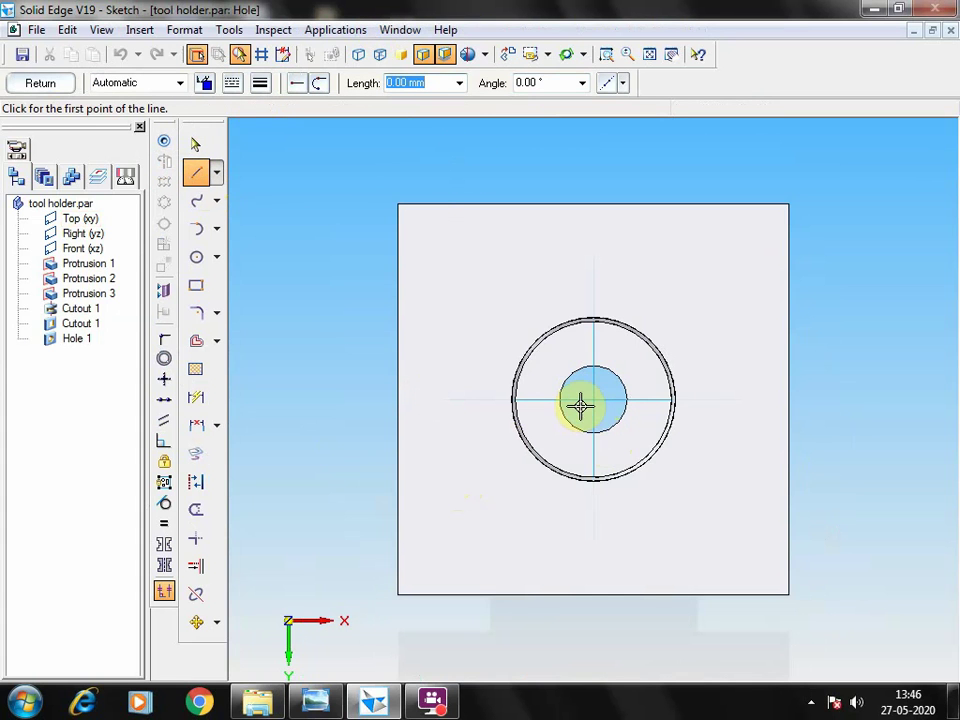
click(593, 400)
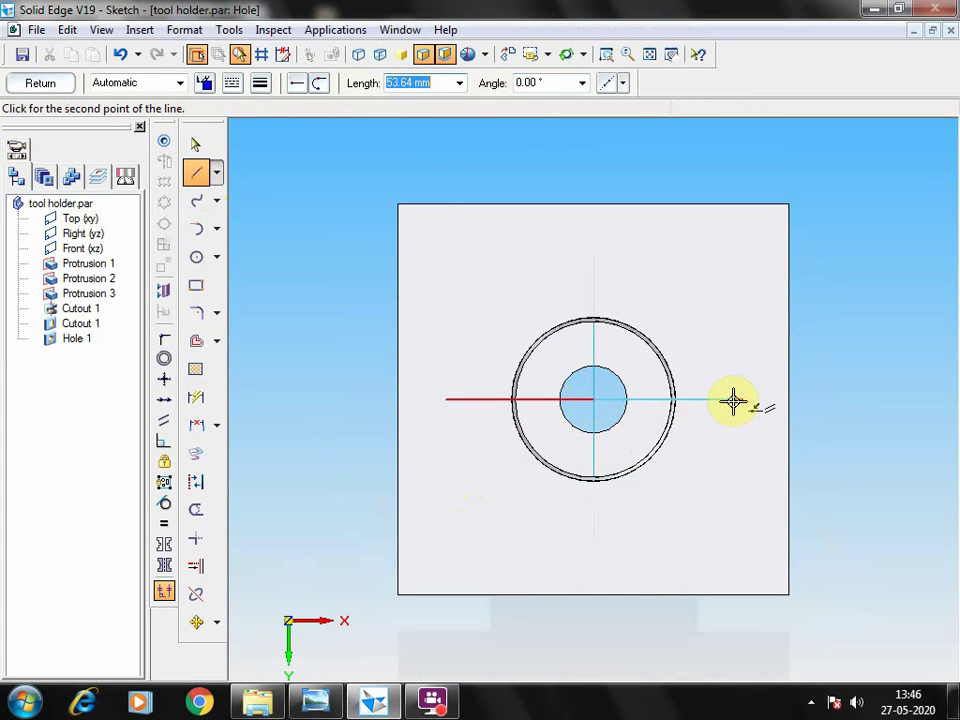
text(52)
key(Return)
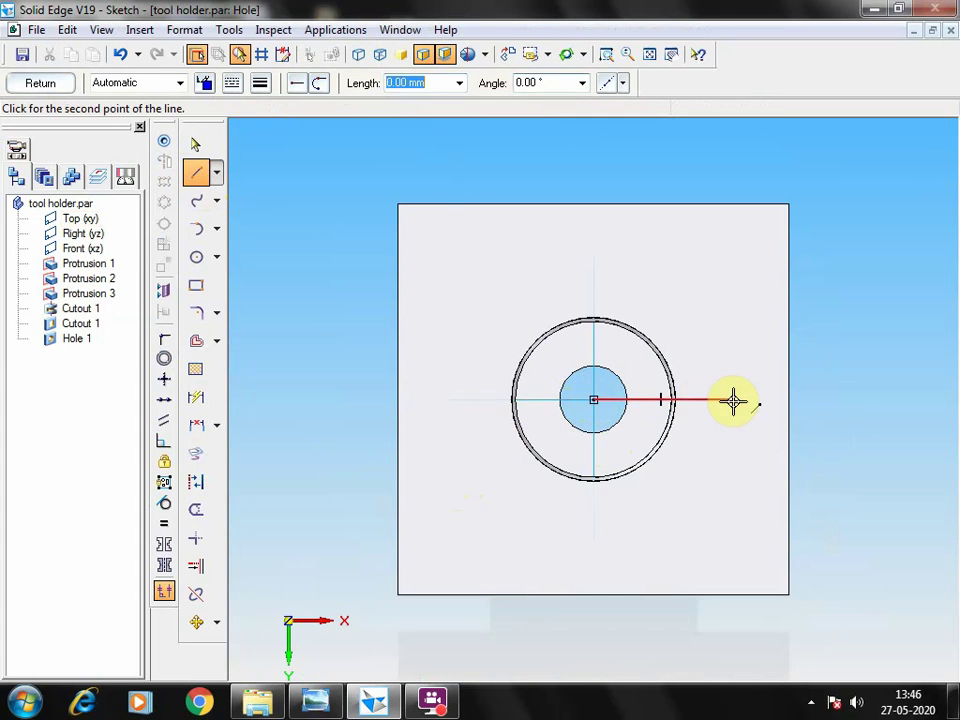
click(733, 399)
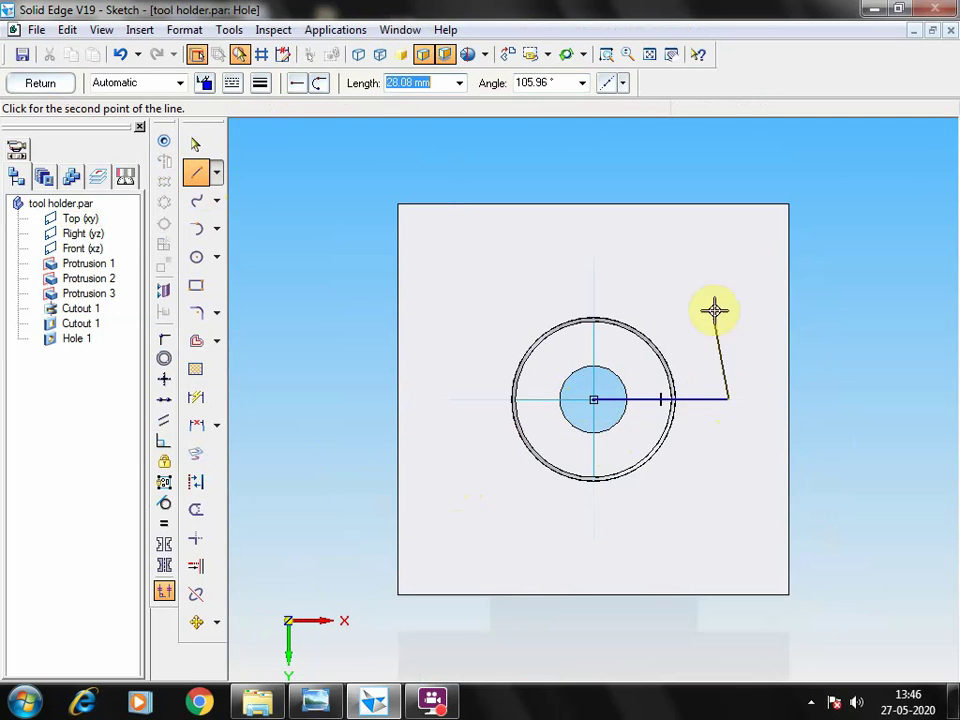
text(52)
key(Return)
click(728, 258)
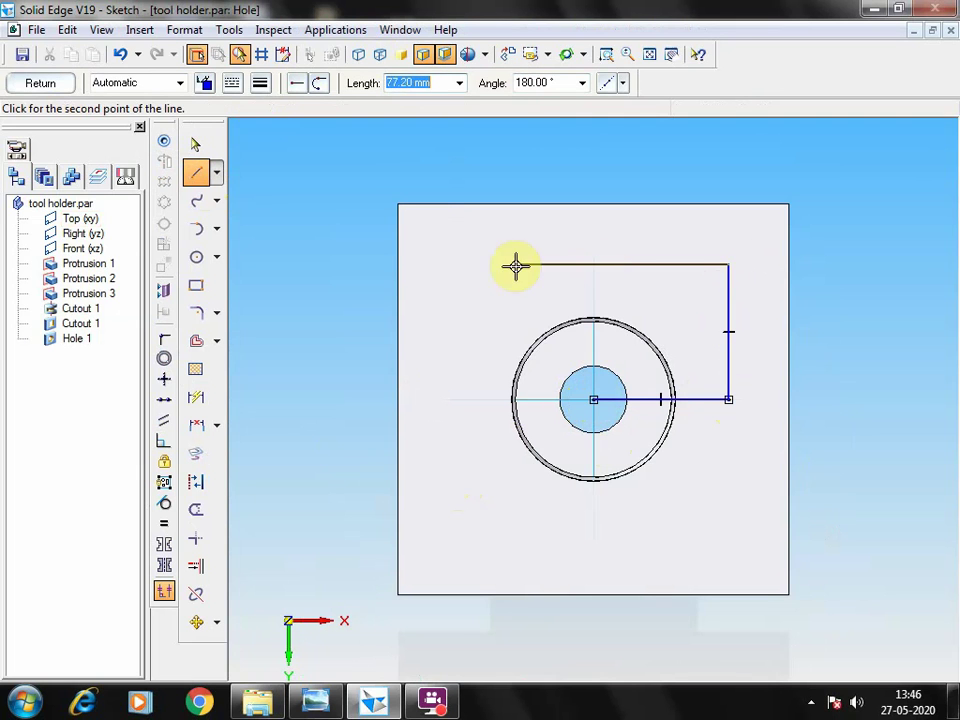
- Complete the layout square around the bore with 104 mm upper, left and lower sides, closing it at the right side's midpoint
text(104)
key(Return)
click(458, 265)
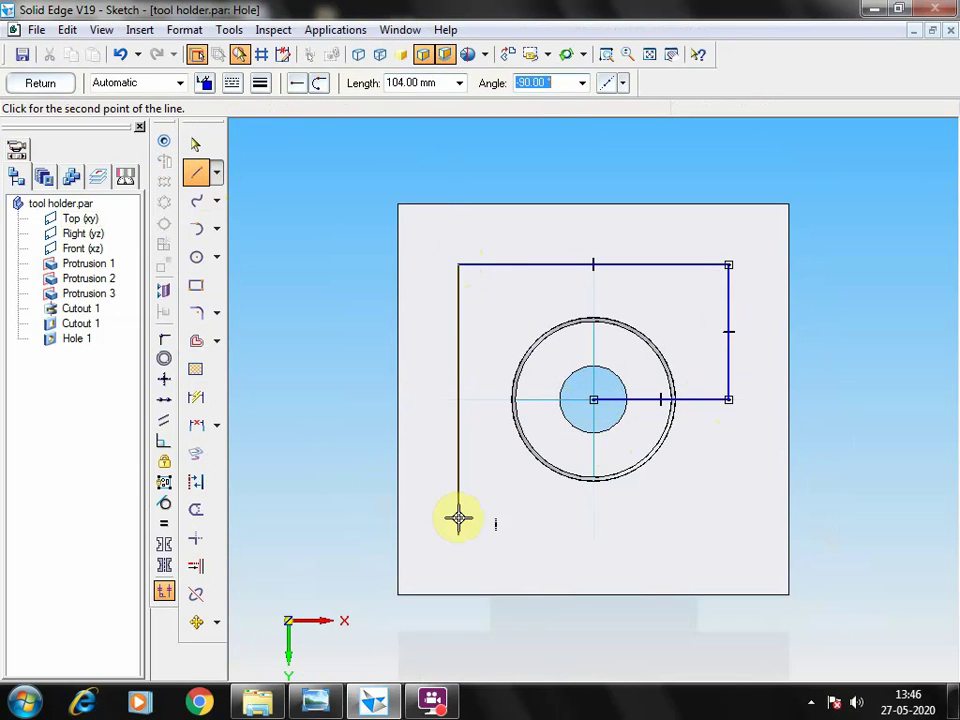
click(457, 518)
click(737, 538)
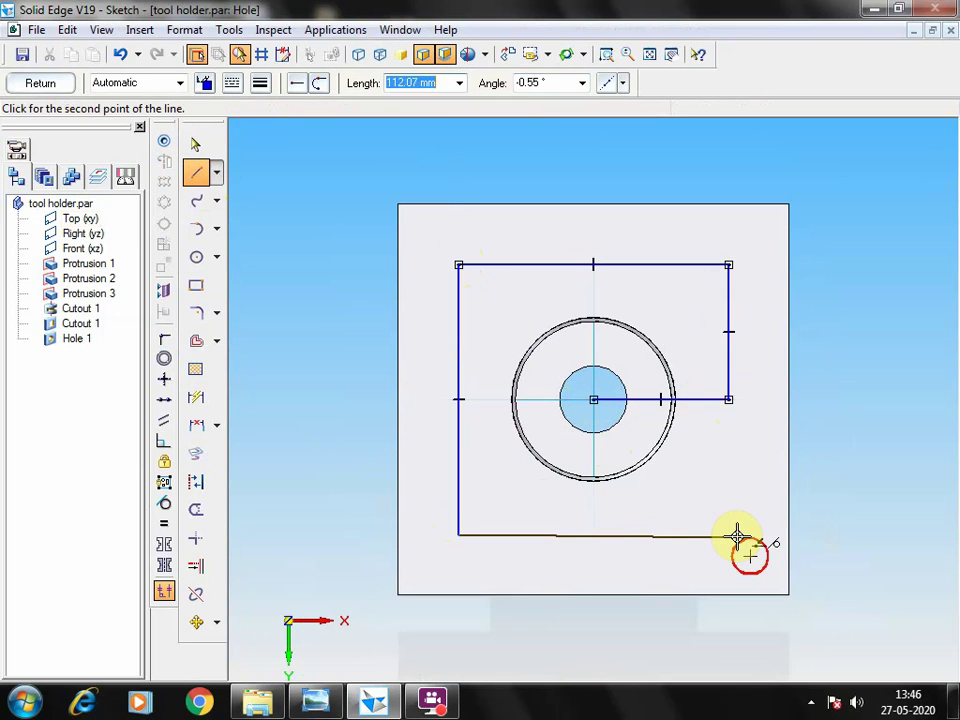
text(4)
key(BackSpace)
text(104)
key(Tab)
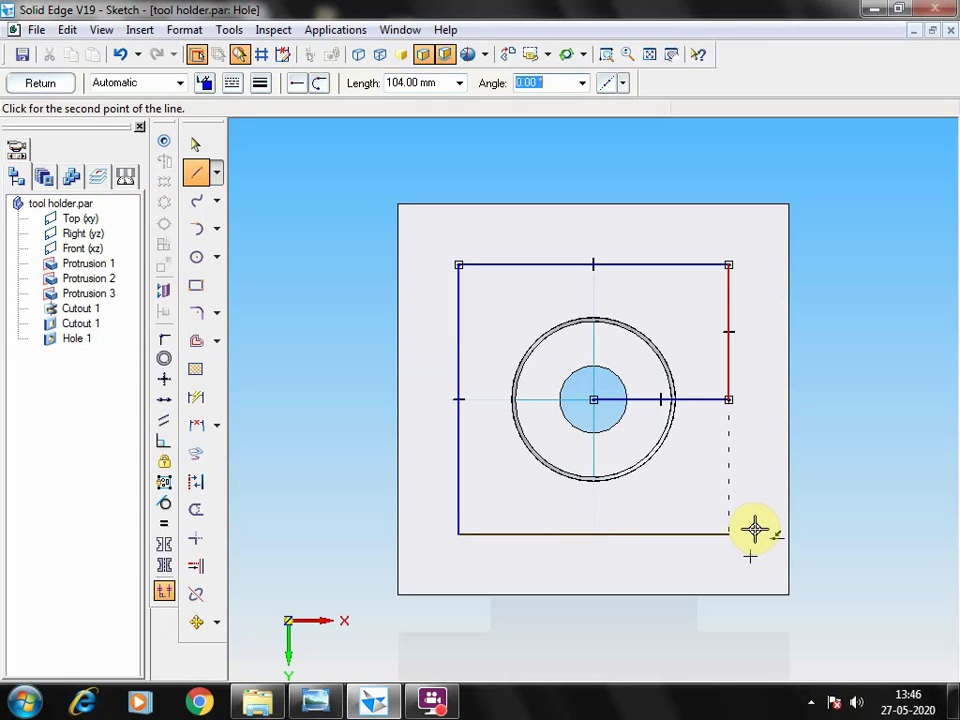
click(755, 530)
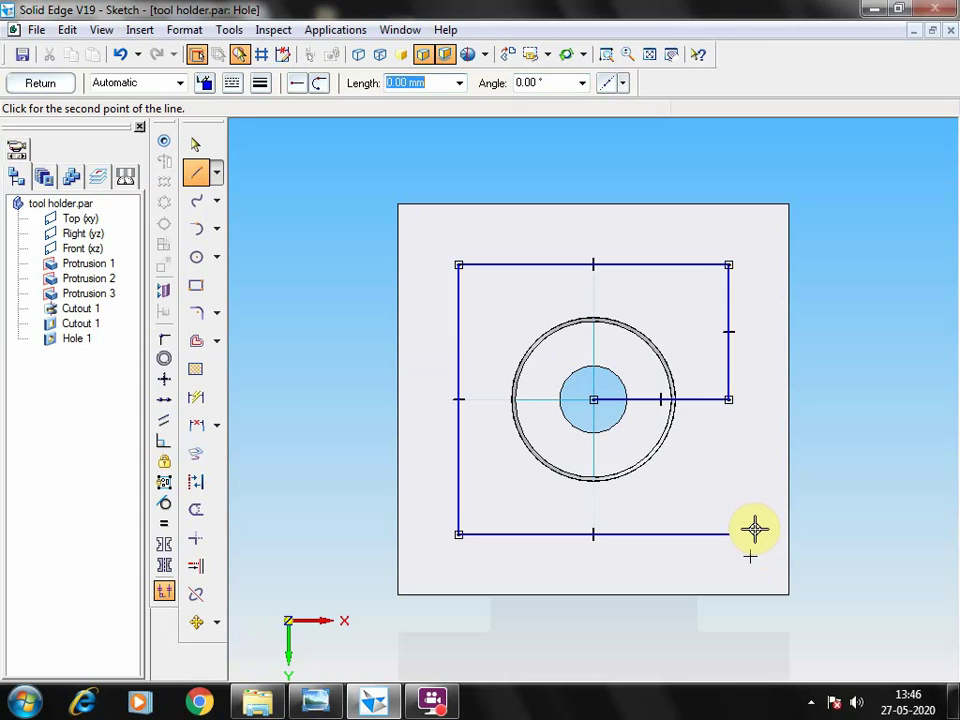
click(733, 400)
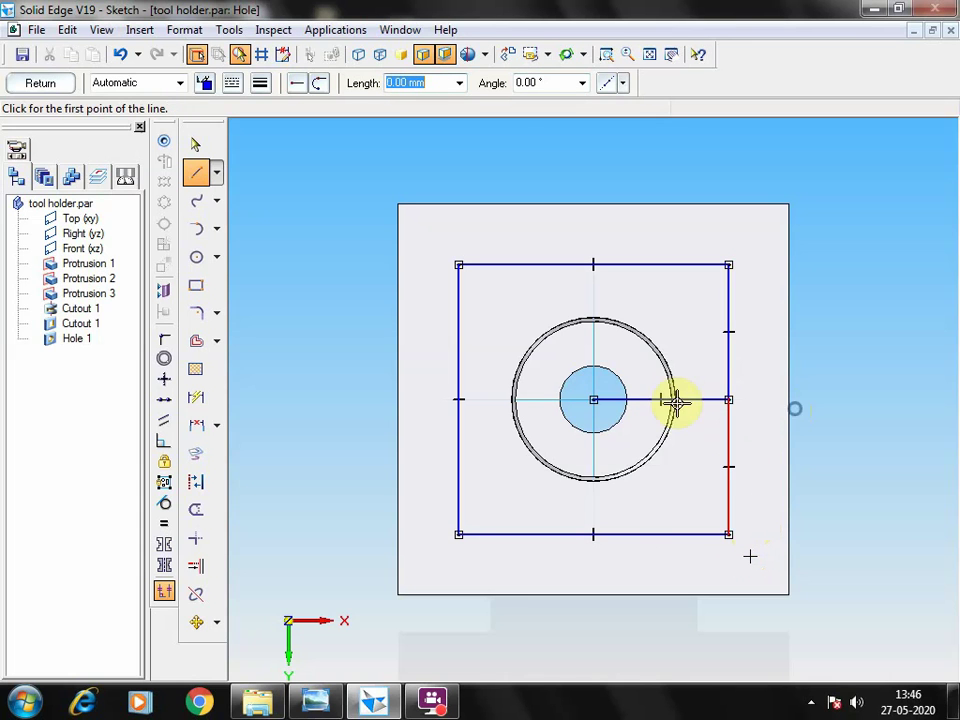
- Delete the 52 mm horizontal line running from the bore centre to the layout square
click(196, 146)
click(640, 401)
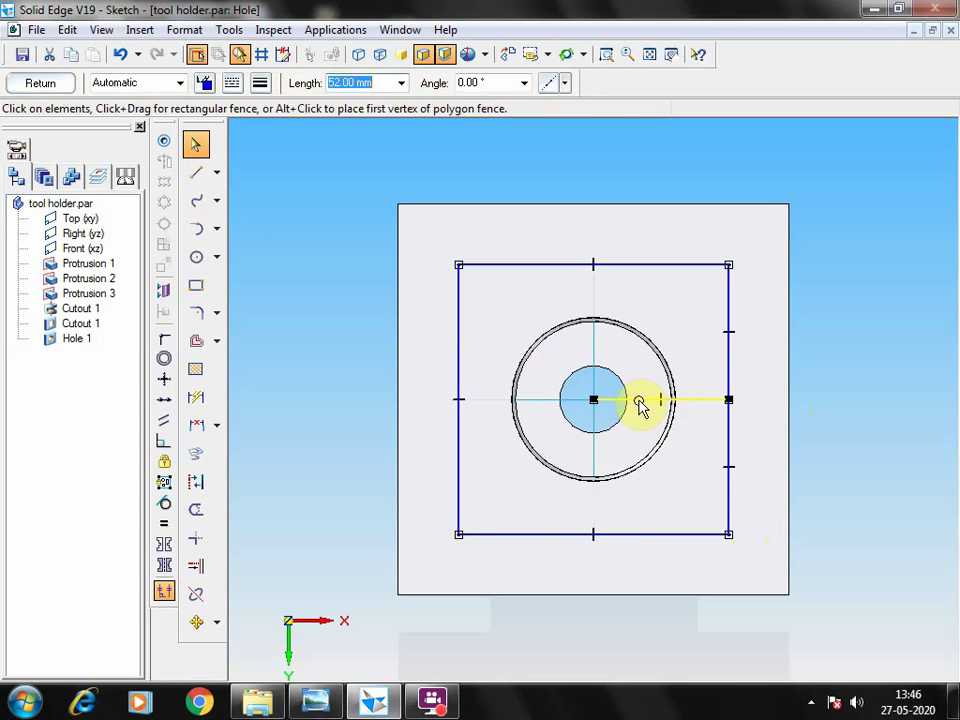
key(Delete)
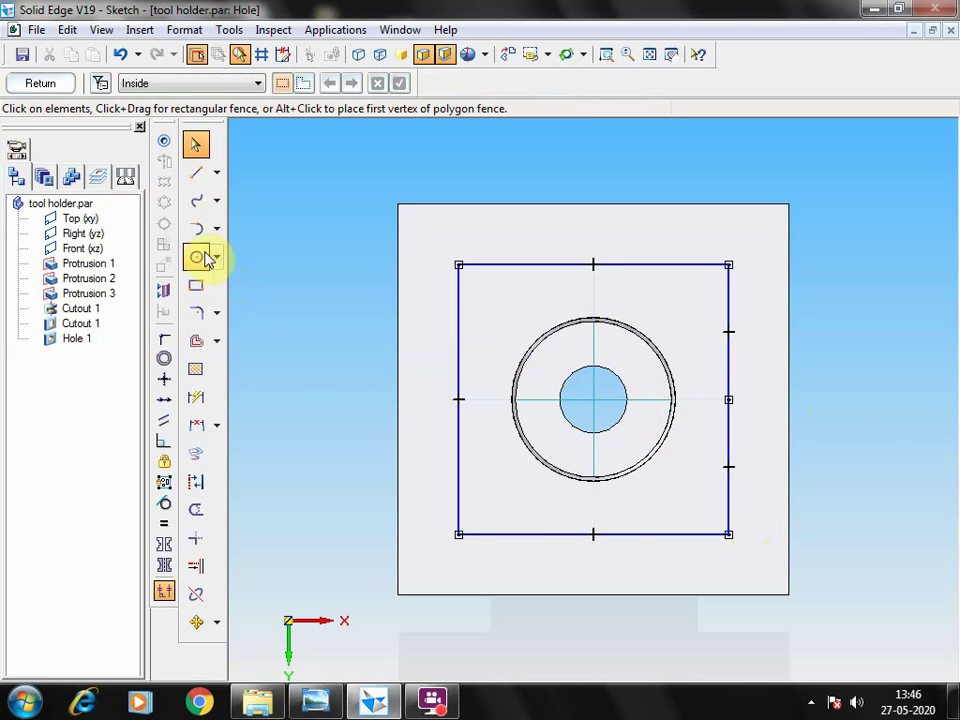
- Set the hole options to a simple hole in mm with a 10 mm diameter
click(162, 143)
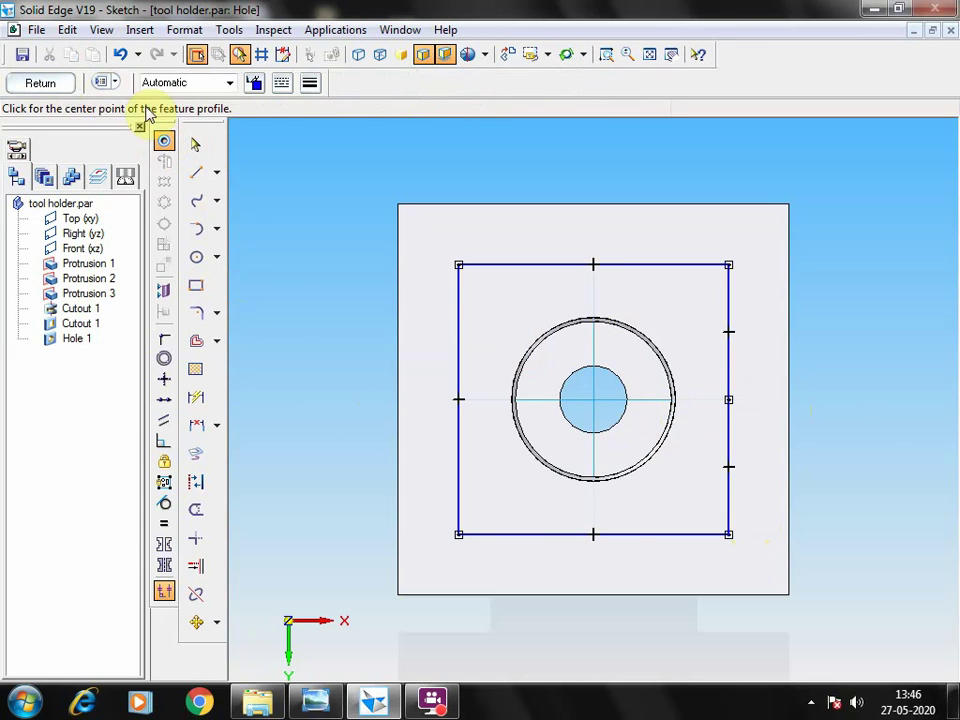
click(103, 82)
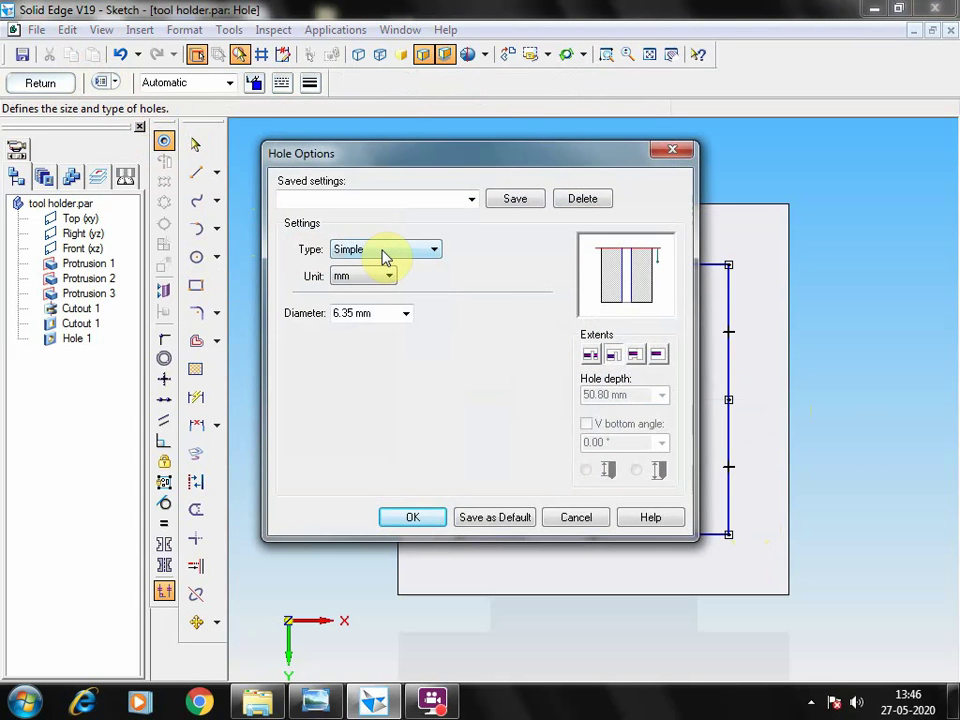
click(369, 282)
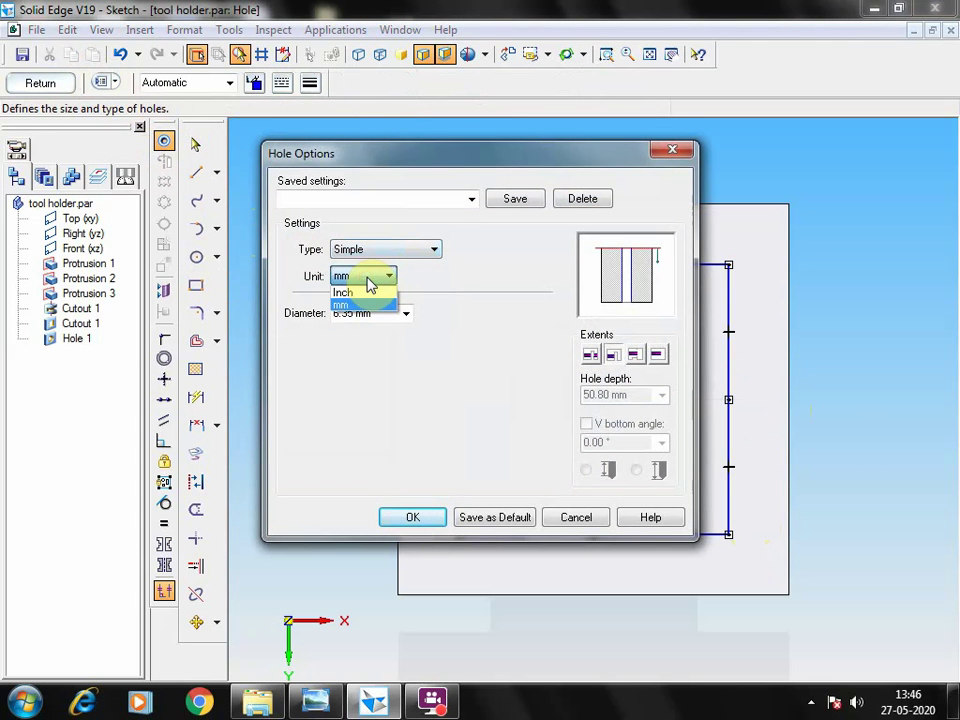
click(367, 277)
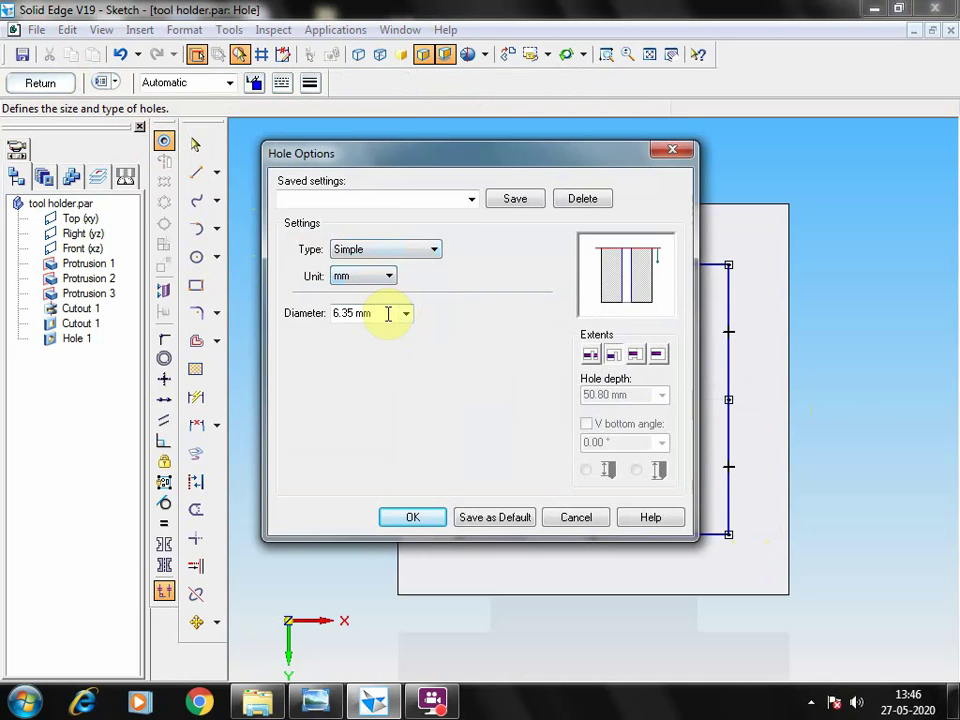
click(388, 313)
text(1)
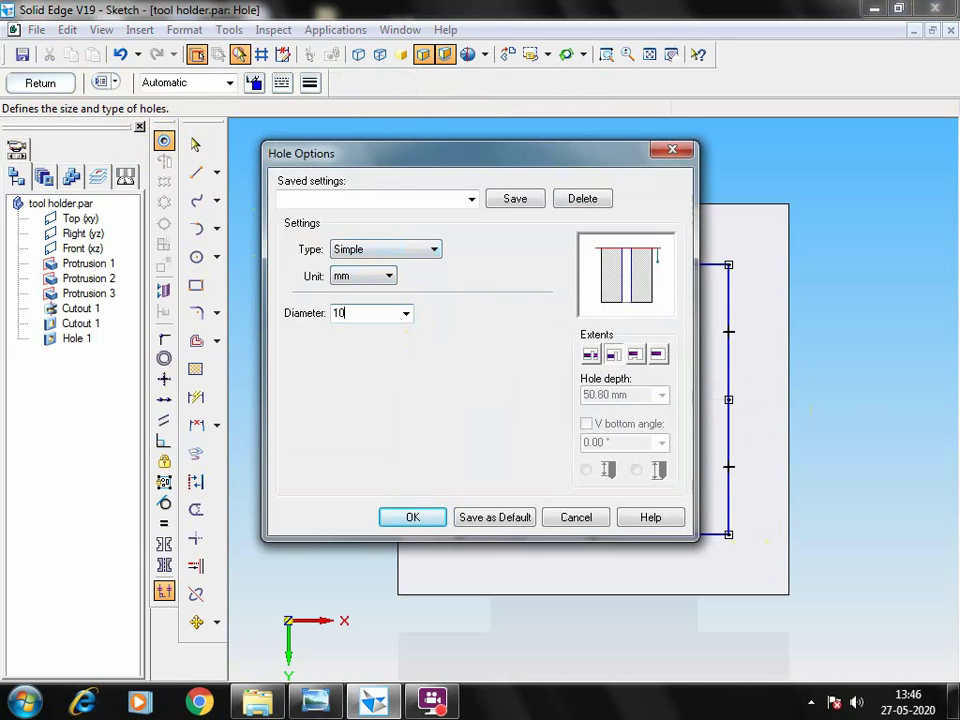
text(0)
key(Return)
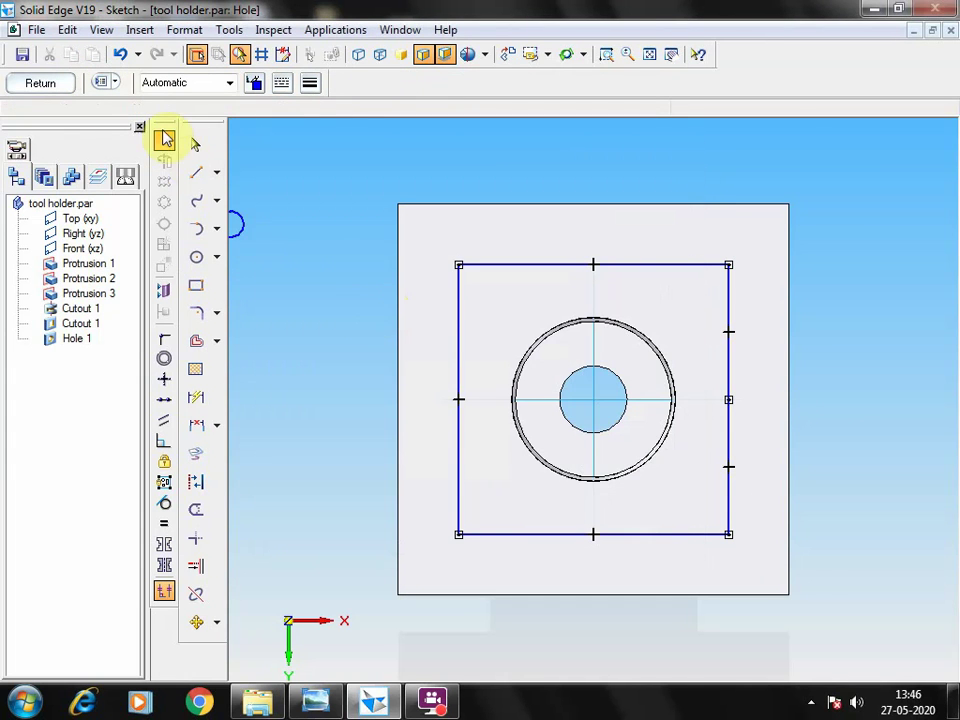
- Set the hole to a finite extent 16 mm deep with a 118° V bottom
click(101, 83)
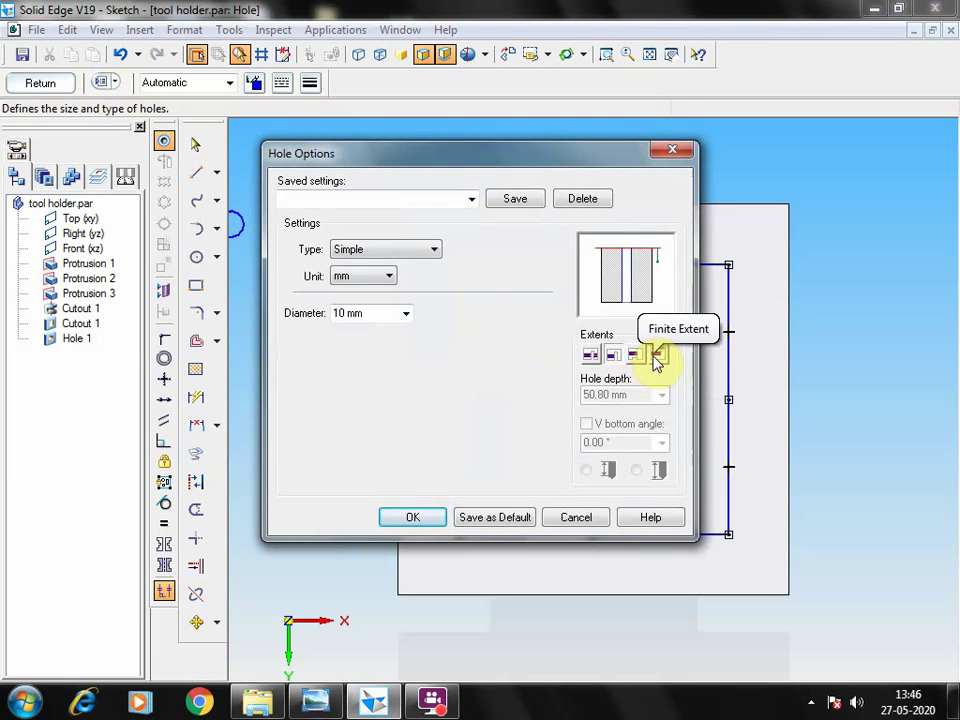
click(656, 358)
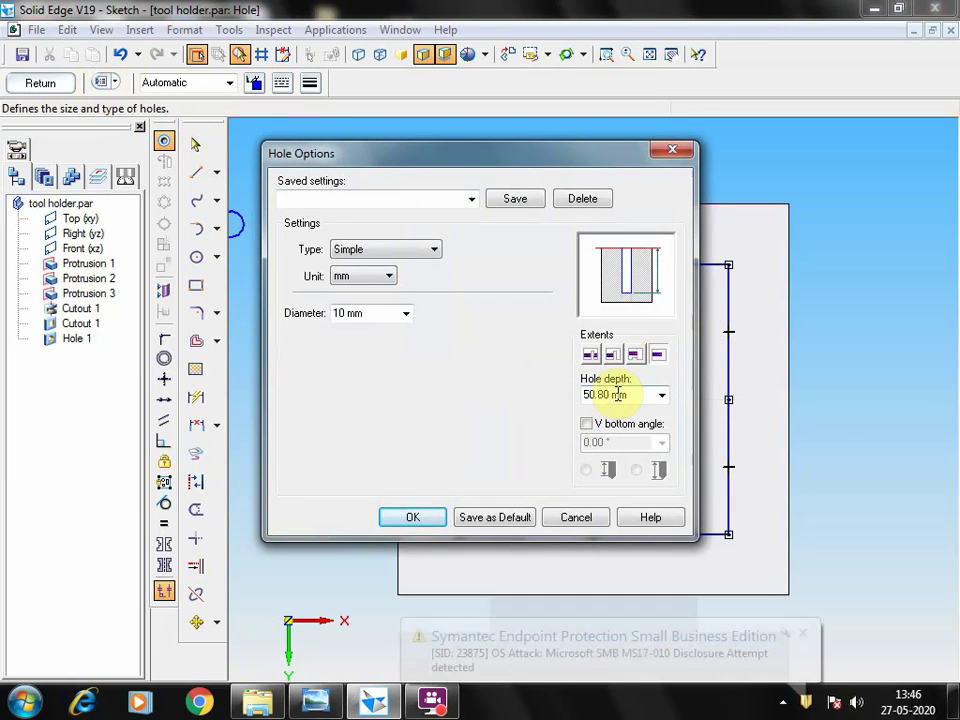
double_click(632, 394)
text(16)
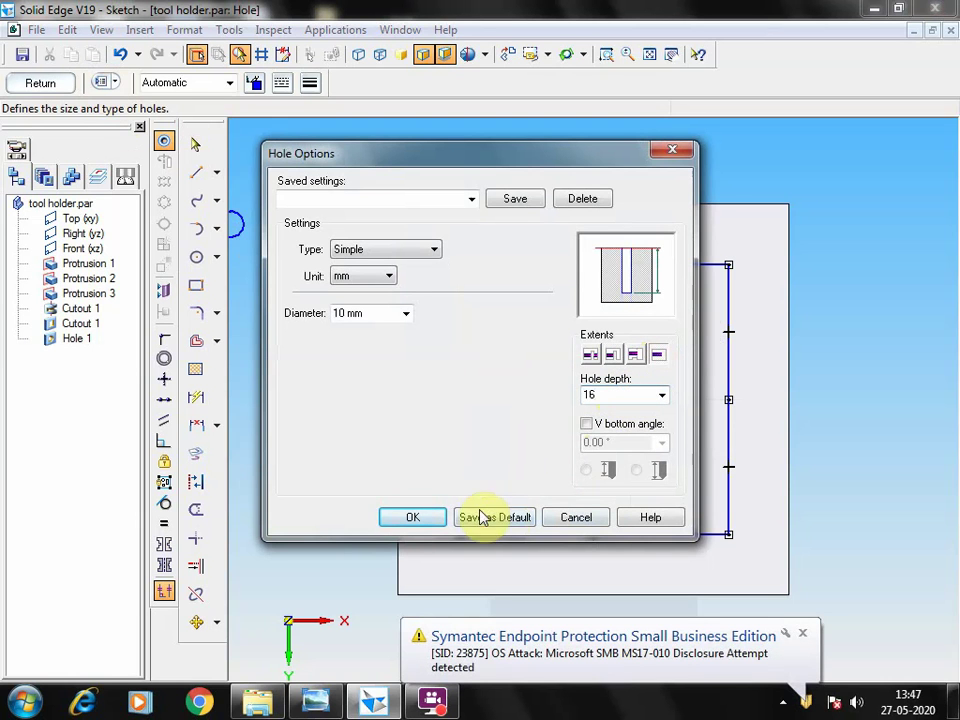
click(586, 426)
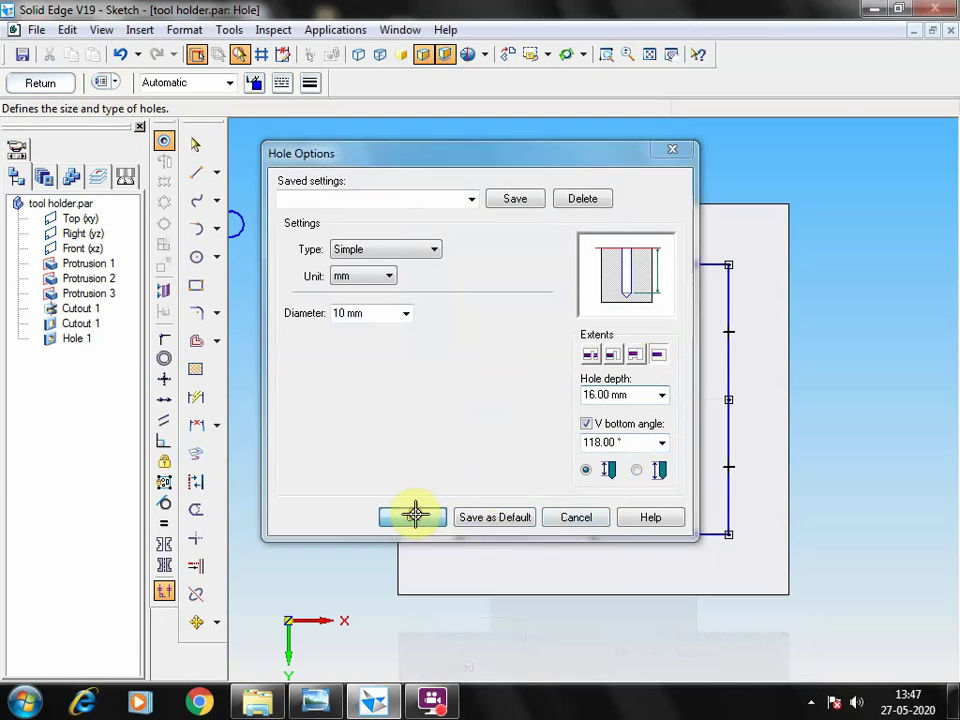
click(414, 517)
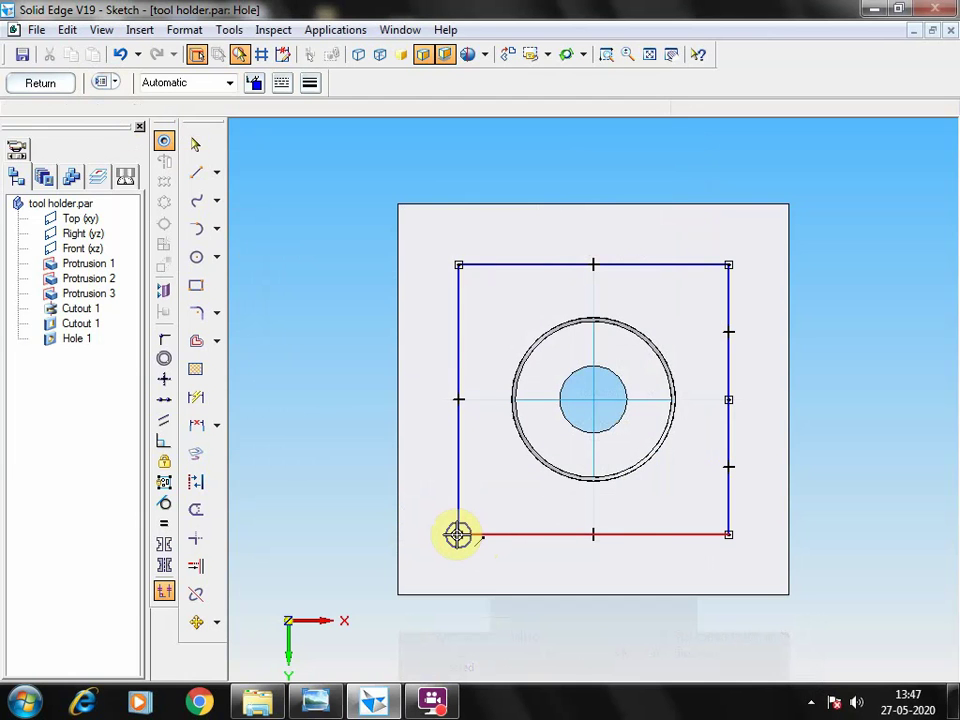
- Place hole circles at the midpoints of the layout square's four sides and delete the extra circle at its lower-left corner
click(458, 535)
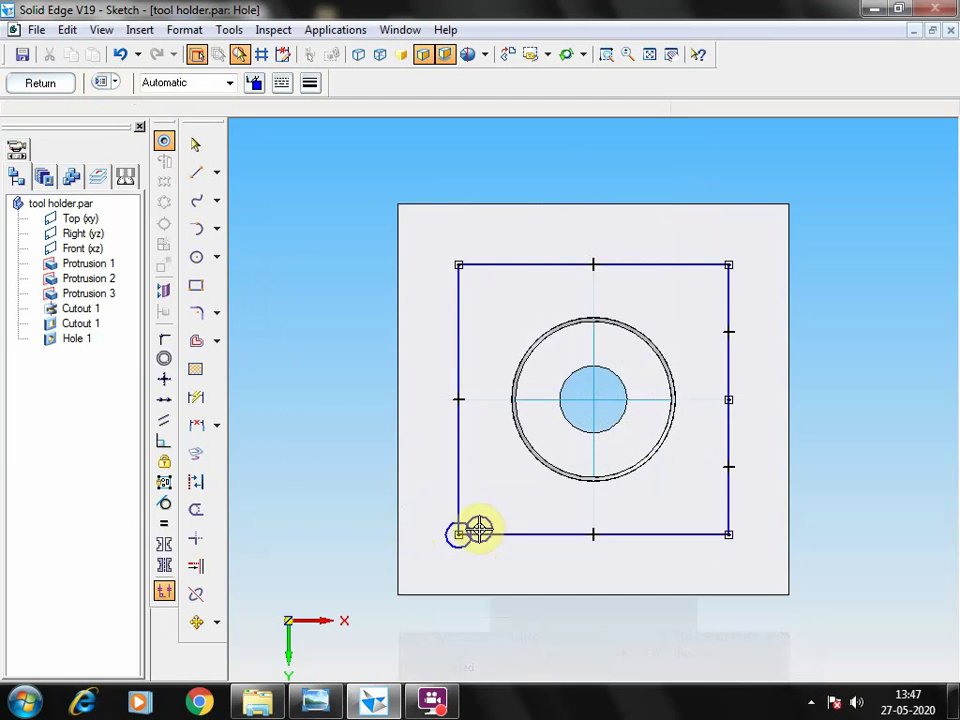
click(594, 536)
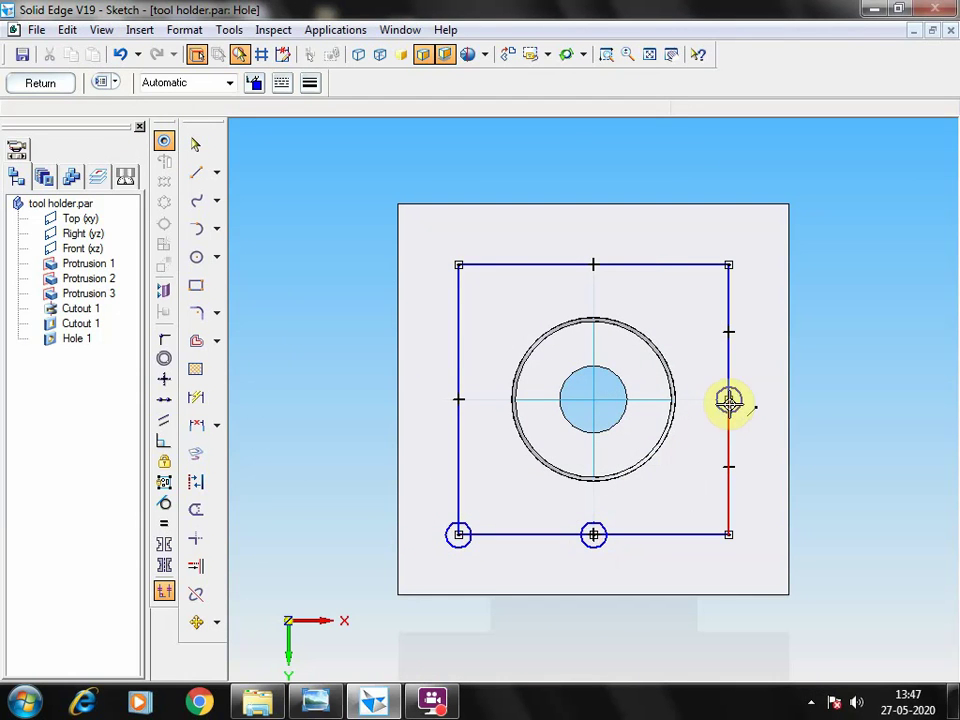
click(729, 400)
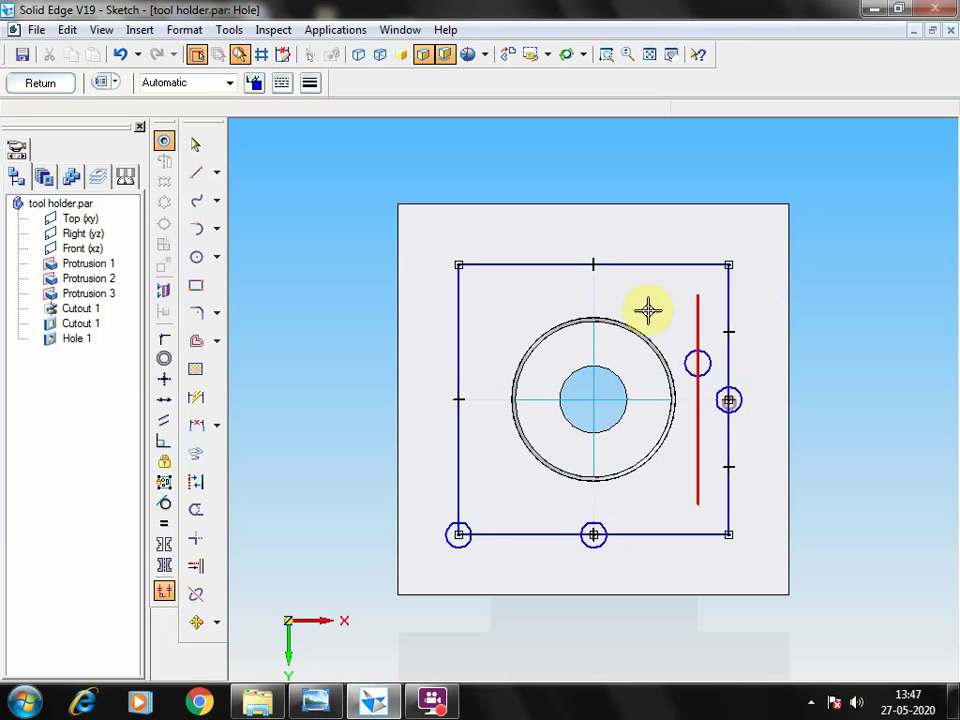
click(593, 264)
click(458, 400)
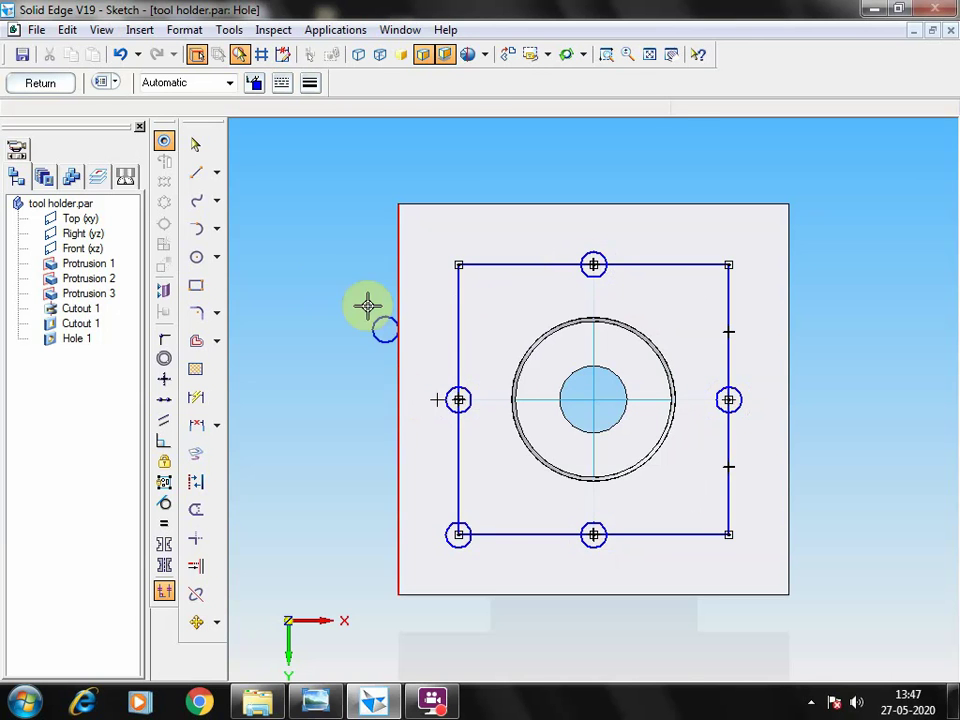
click(195, 143)
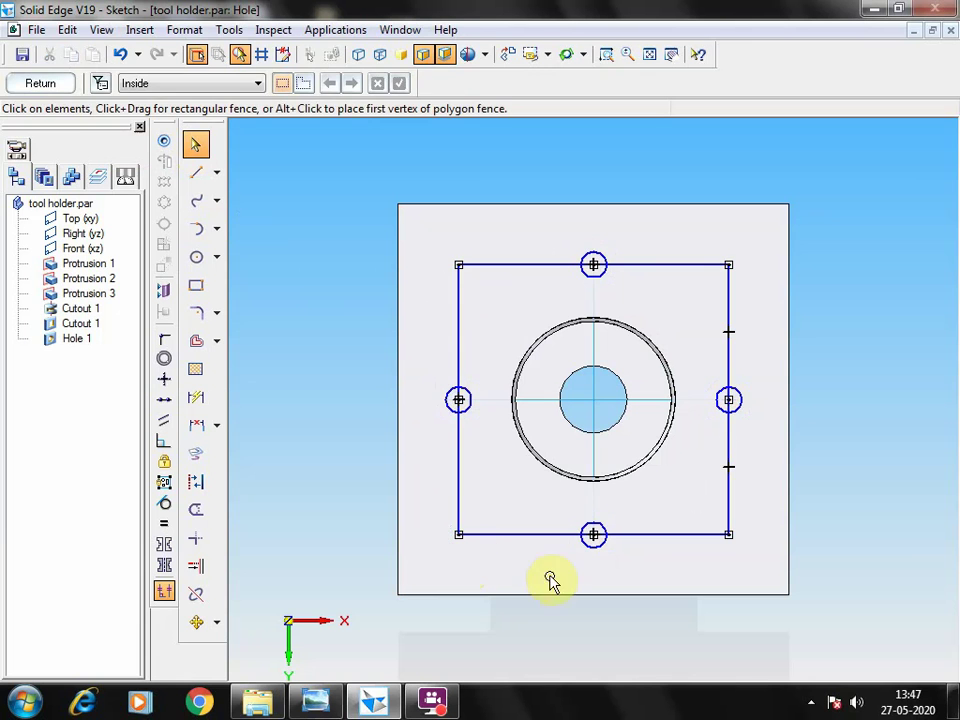
- Close the hole sketch and cut the four 16 mm deep holes upward into the lower plate's underside
click(58, 84)
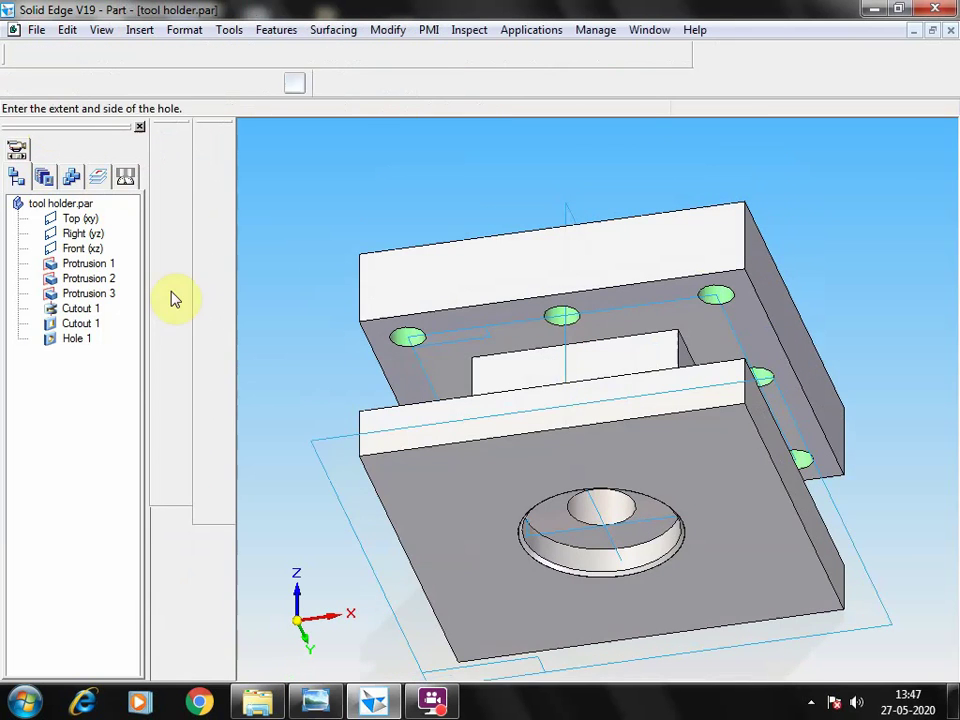
click(441, 201)
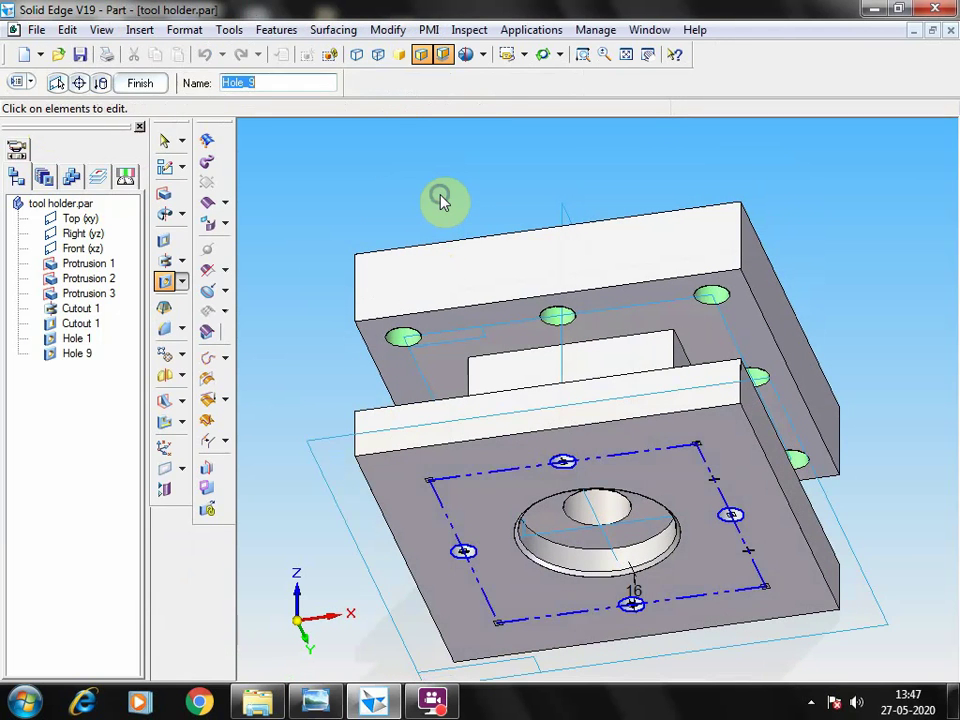
right_click(440, 198)
- Inspect the finished holes in the lower and upper plates and save the tool holder part
click(541, 62)
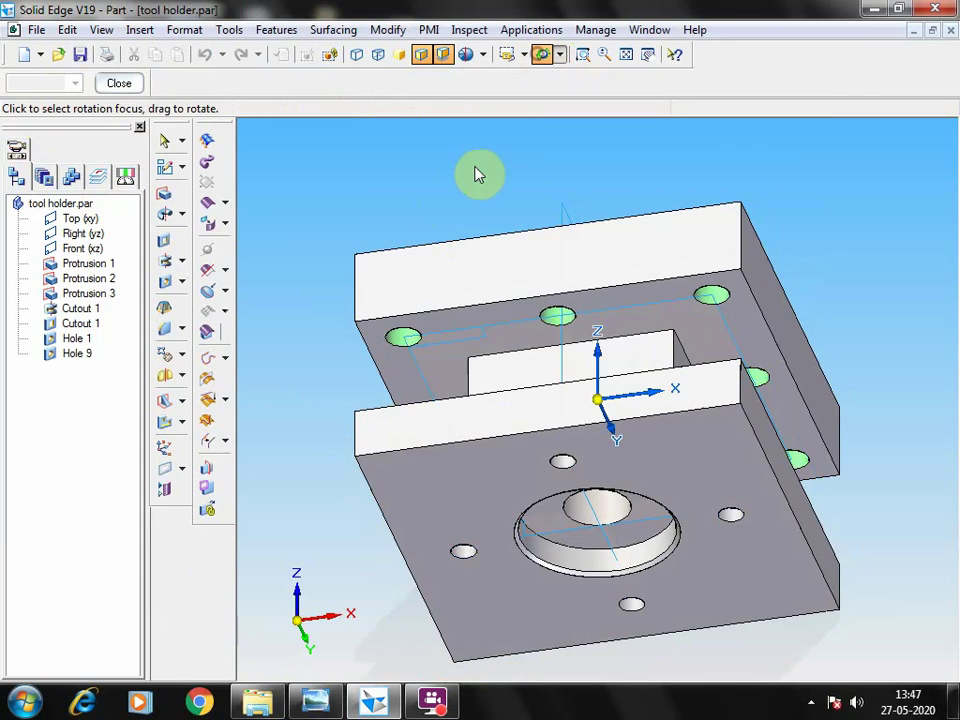
drag(476, 174, 487, 127)
drag(895, 458, 879, 387)
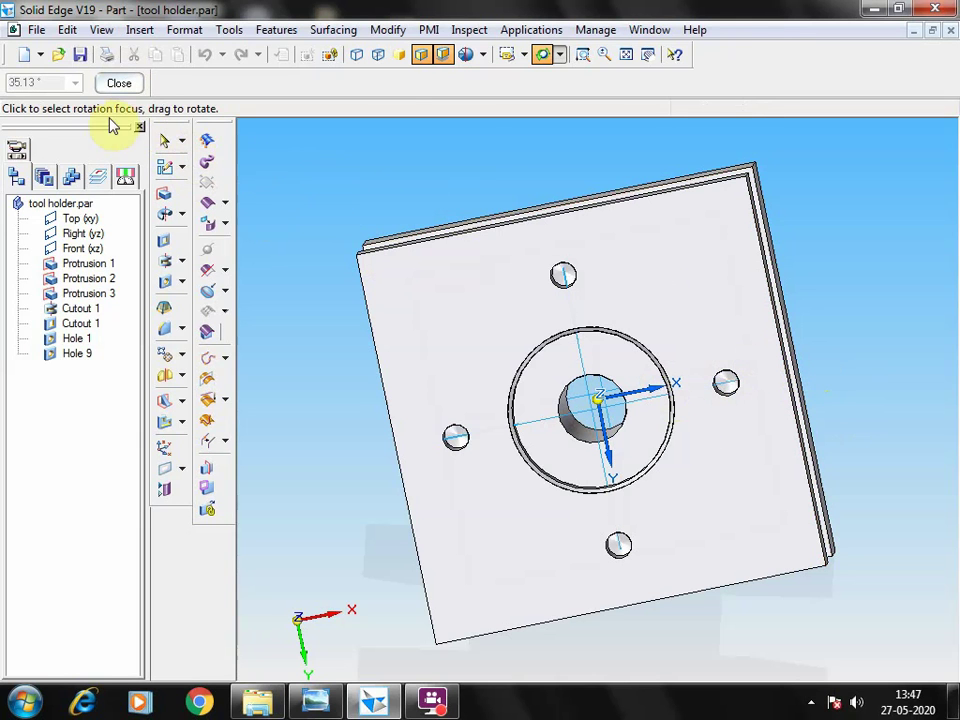
drag(387, 181, 398, 428)
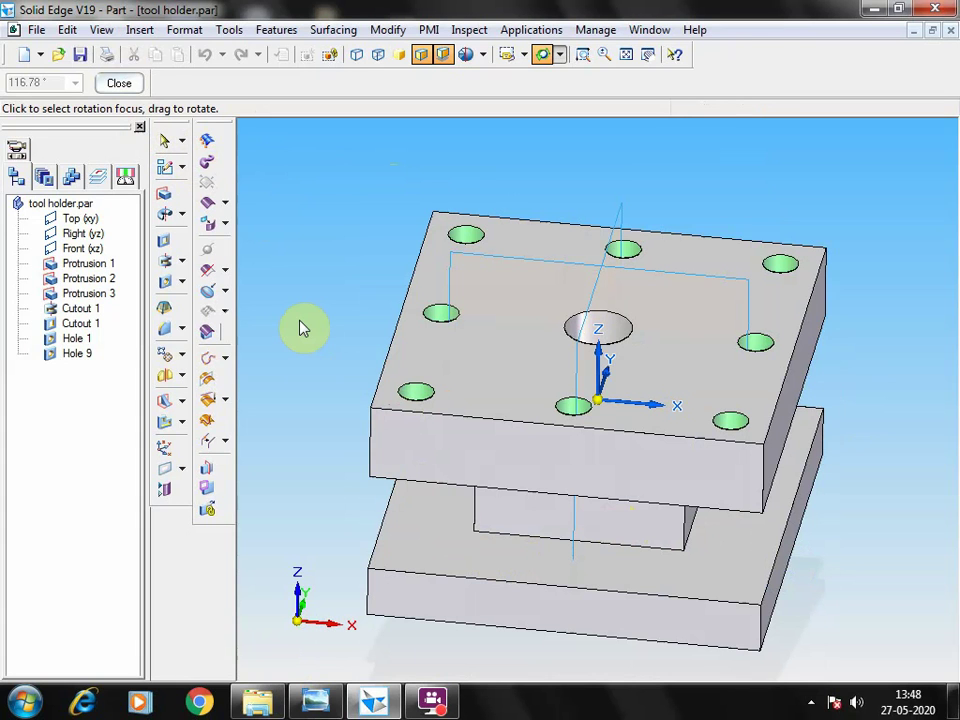
click(80, 55)
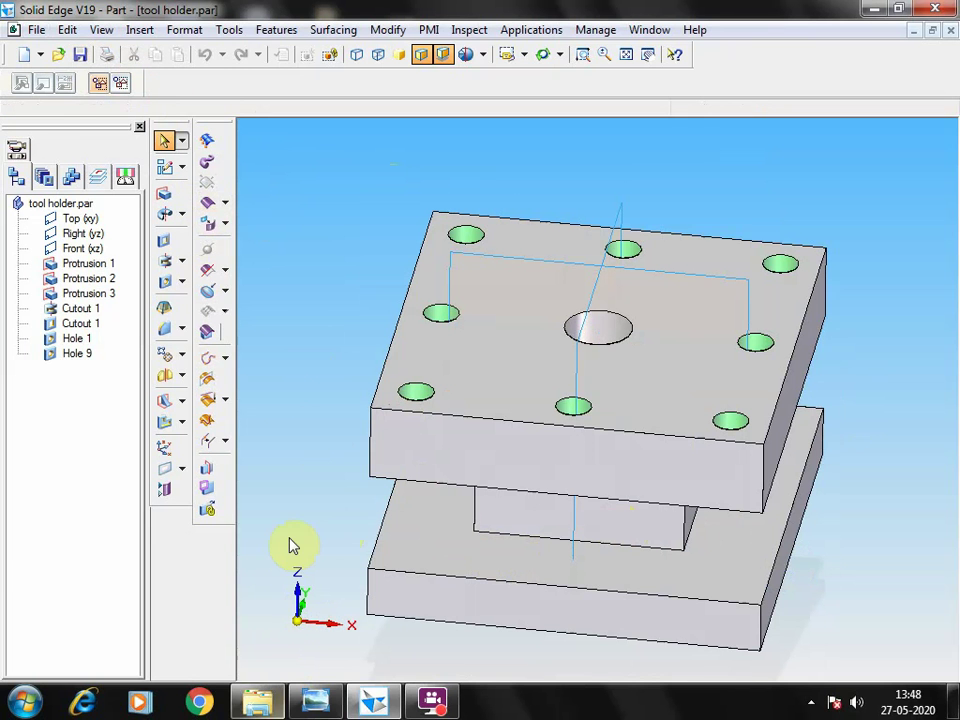
- Switch to the scanned drawing in Windows Photo Viewer and examine the tool holder and base plate details
click(258, 705)
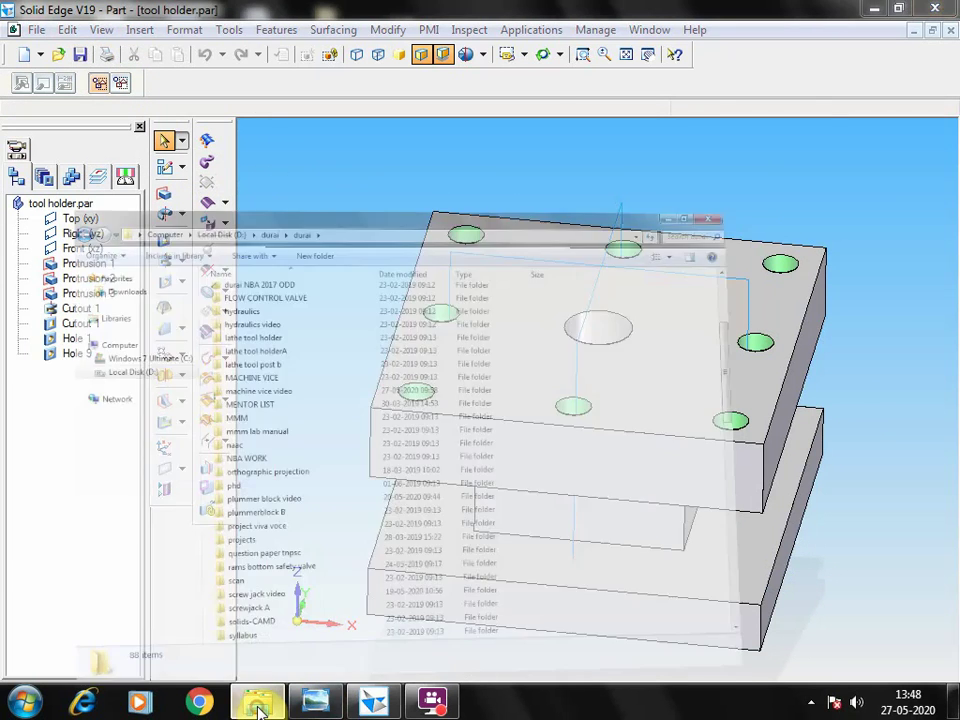
click(258, 703)
click(317, 703)
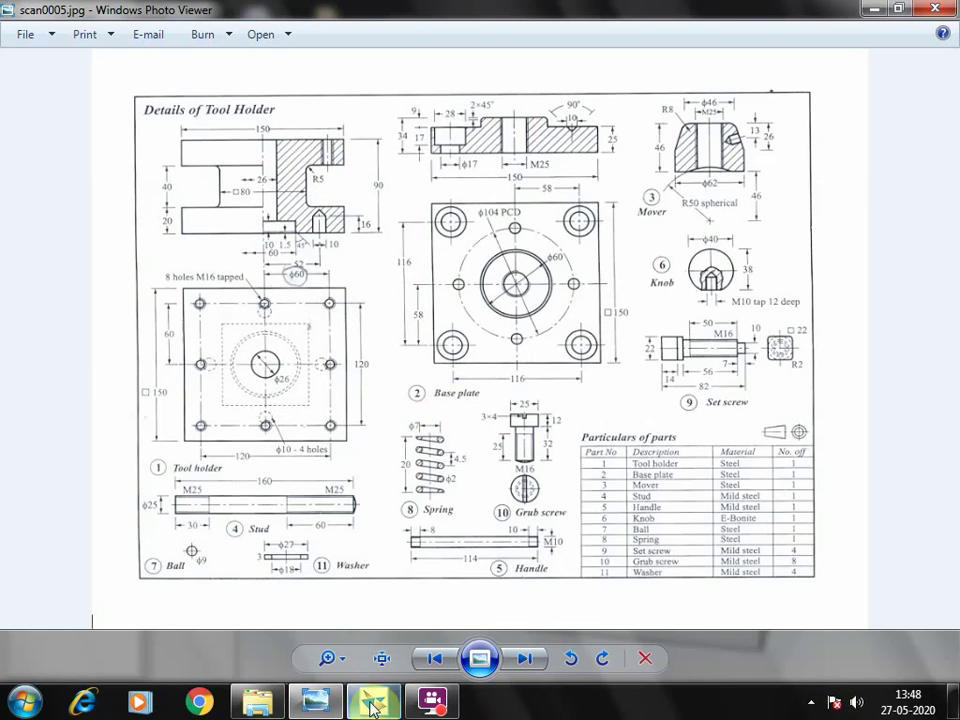
click(432, 703)
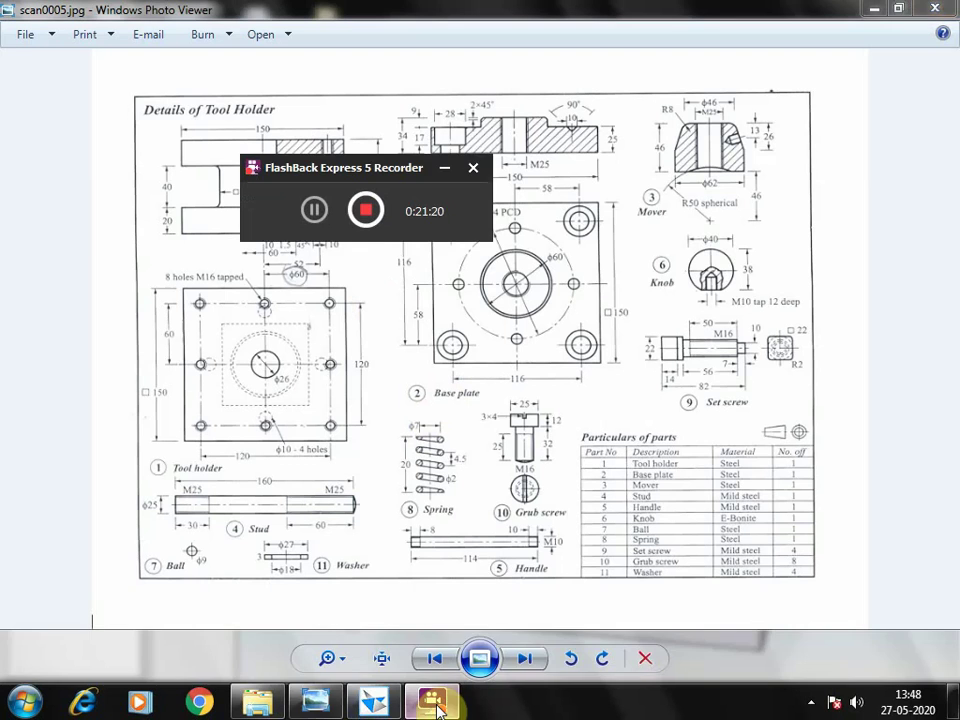
click(315, 703)
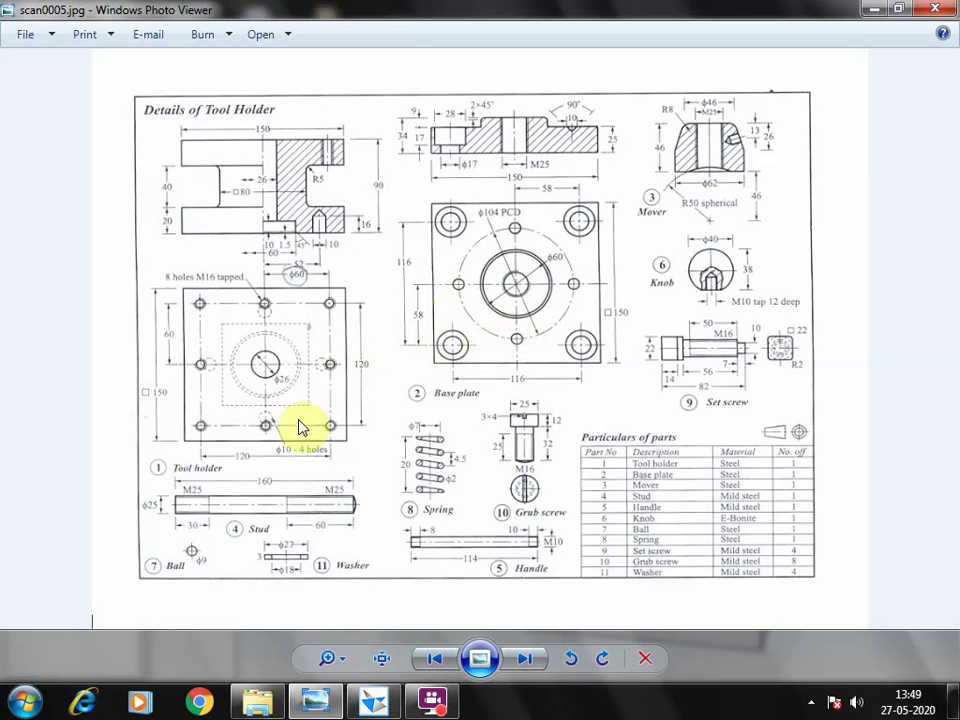
- Return to Solid Edge, close the tool holder part and create a new solid part
click(373, 703)
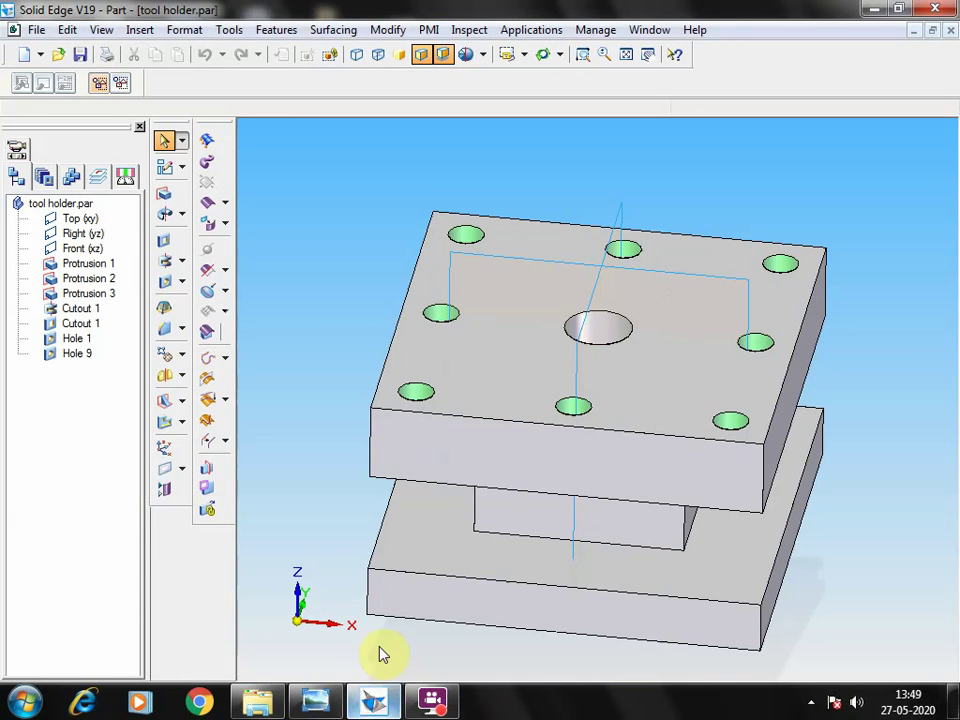
click(950, 31)
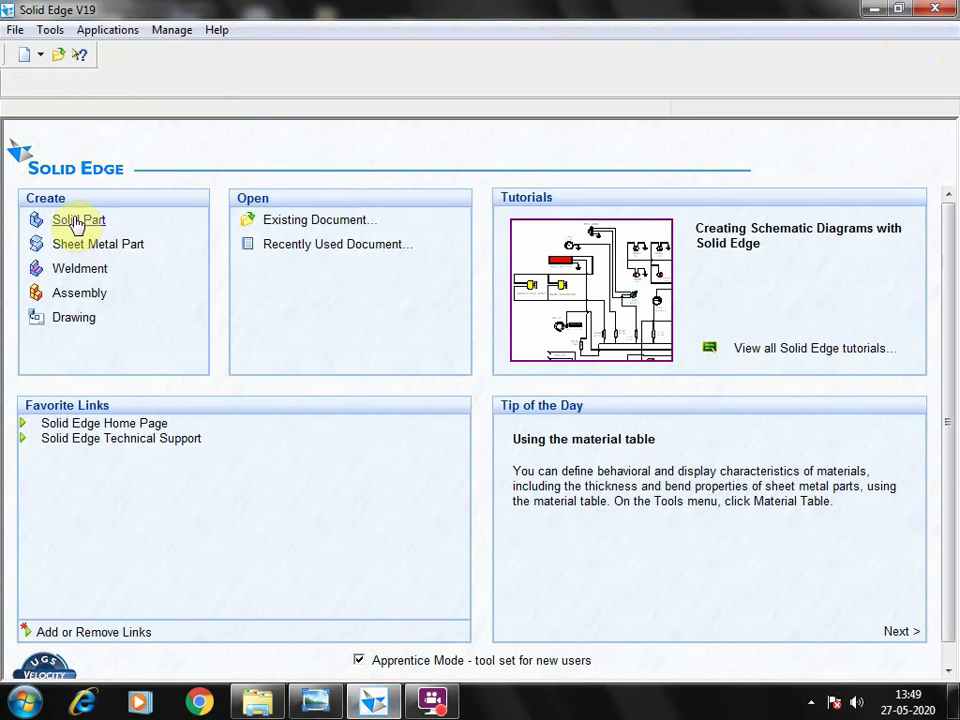
click(77, 220)
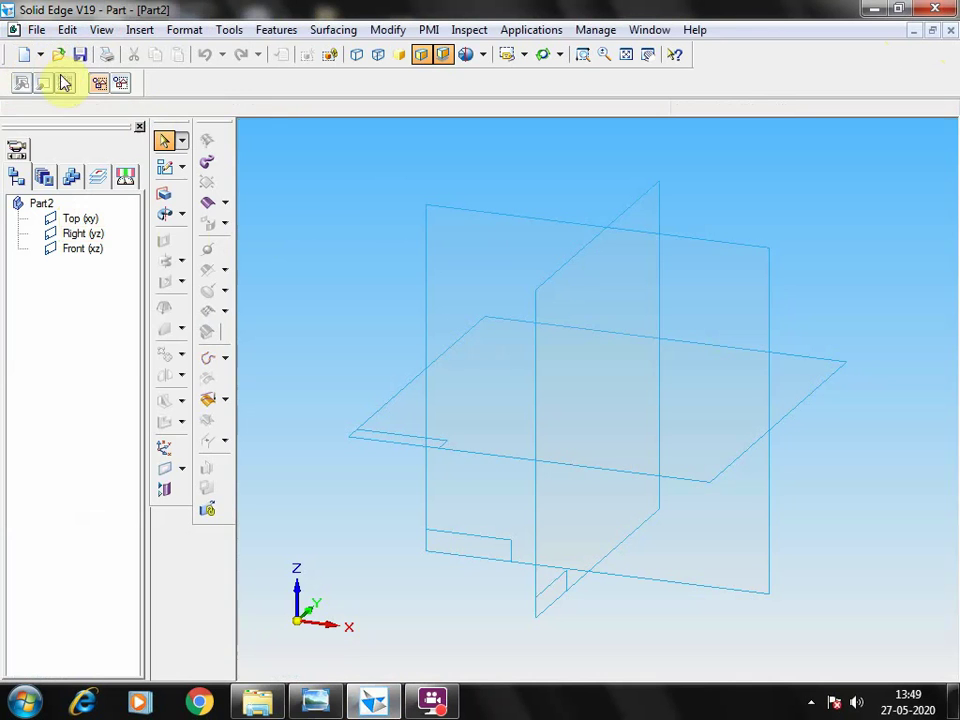
- Start a protrusion sketch on the Top (xy) plane and draw a 75 mm horizontal line rightward from the origin
click(165, 195)
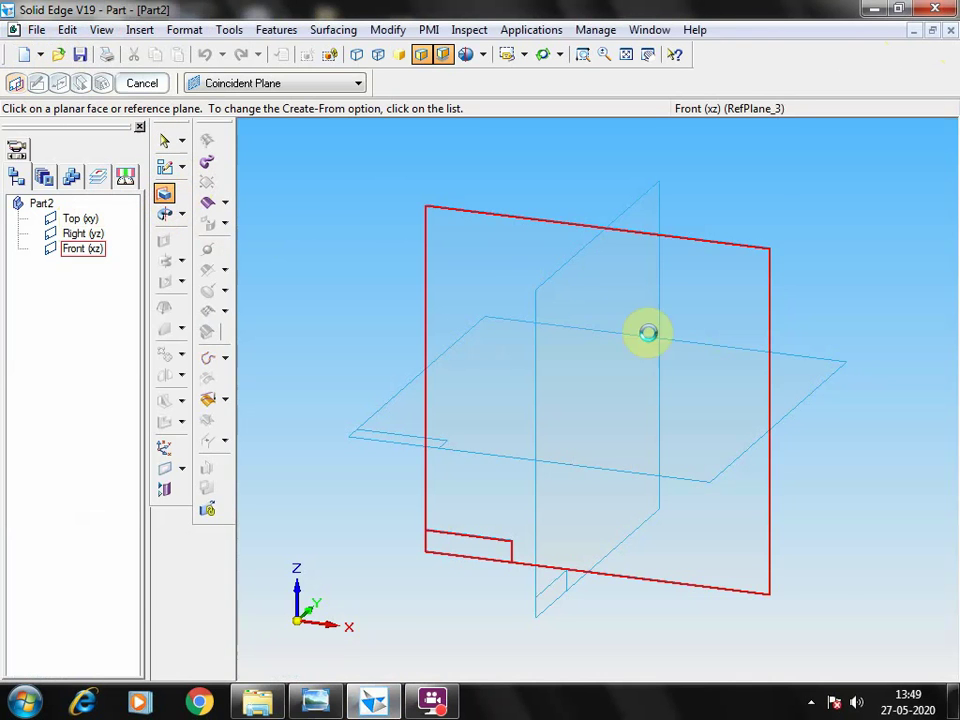
click(780, 406)
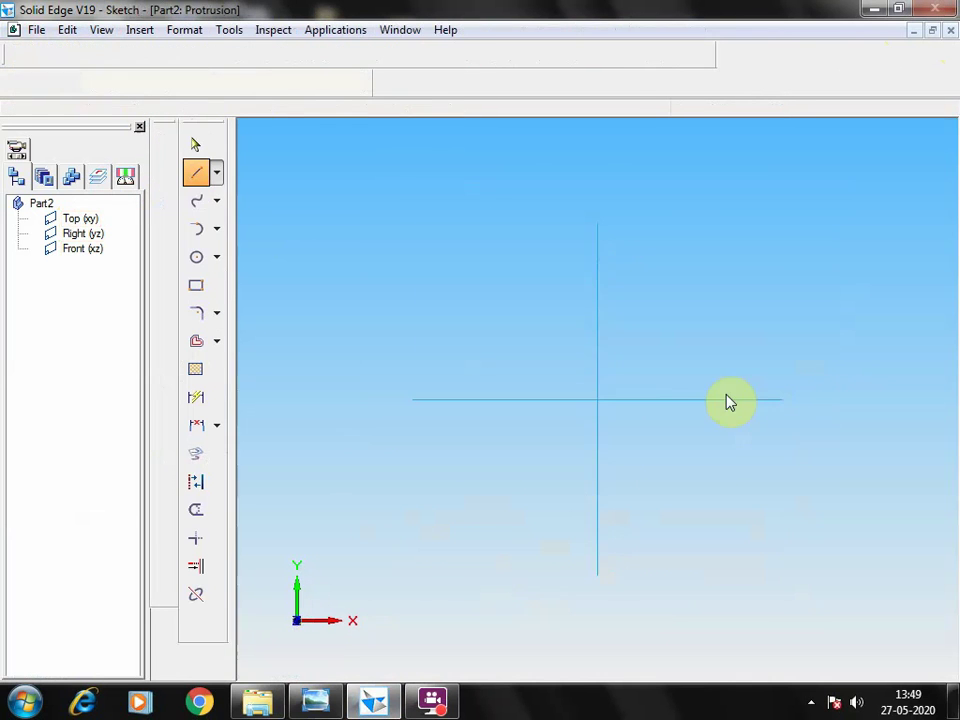
click(594, 400)
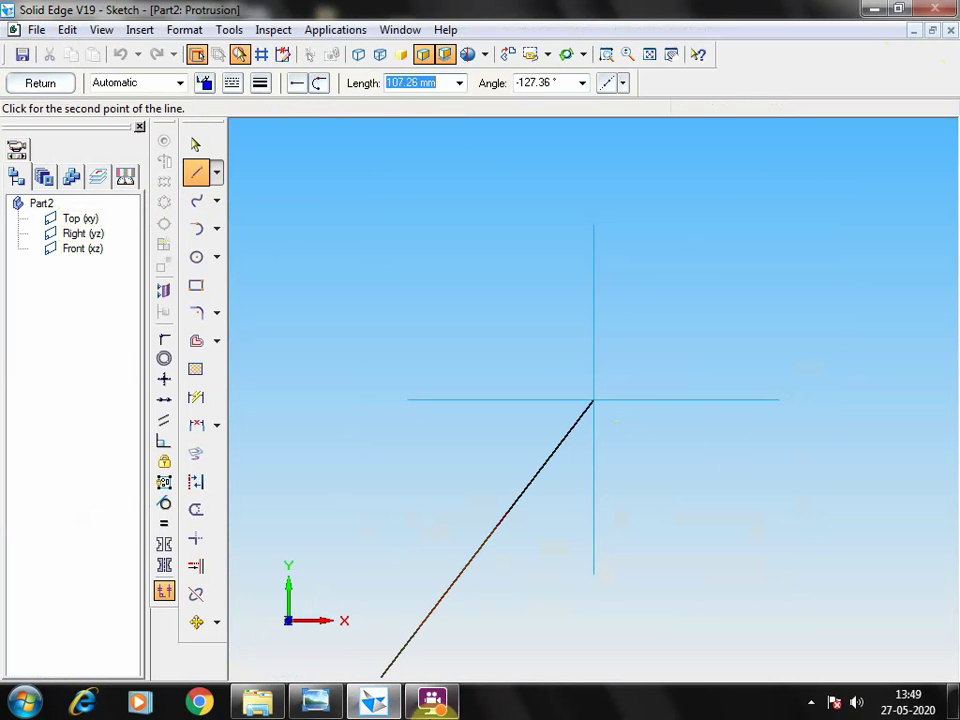
click(336, 704)
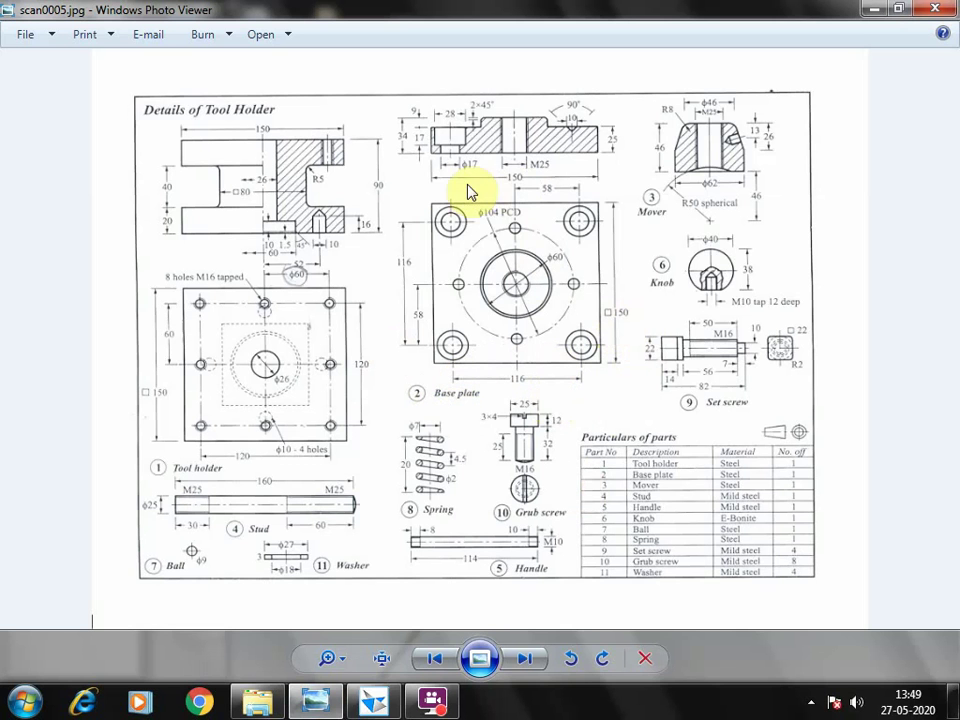
click(373, 707)
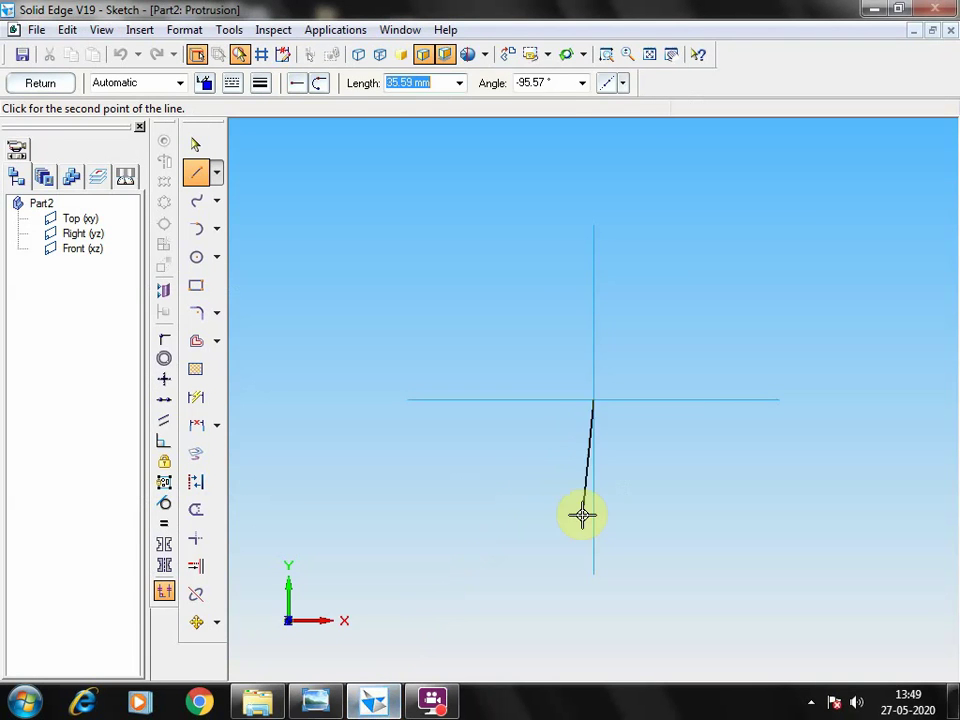
text(75)
click(716, 402)
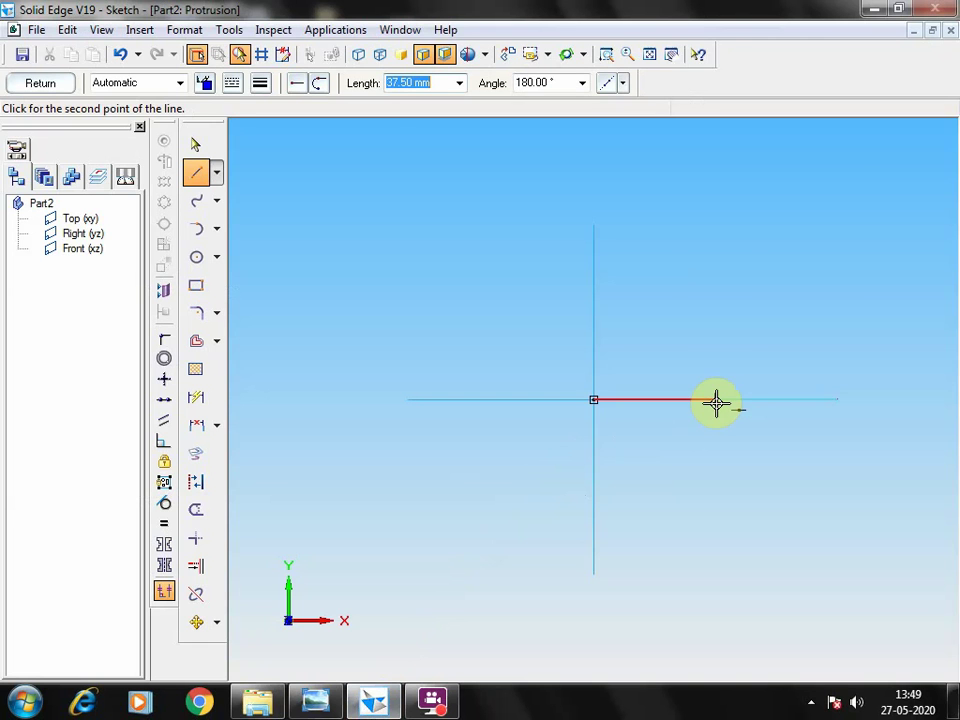
click(716, 402)
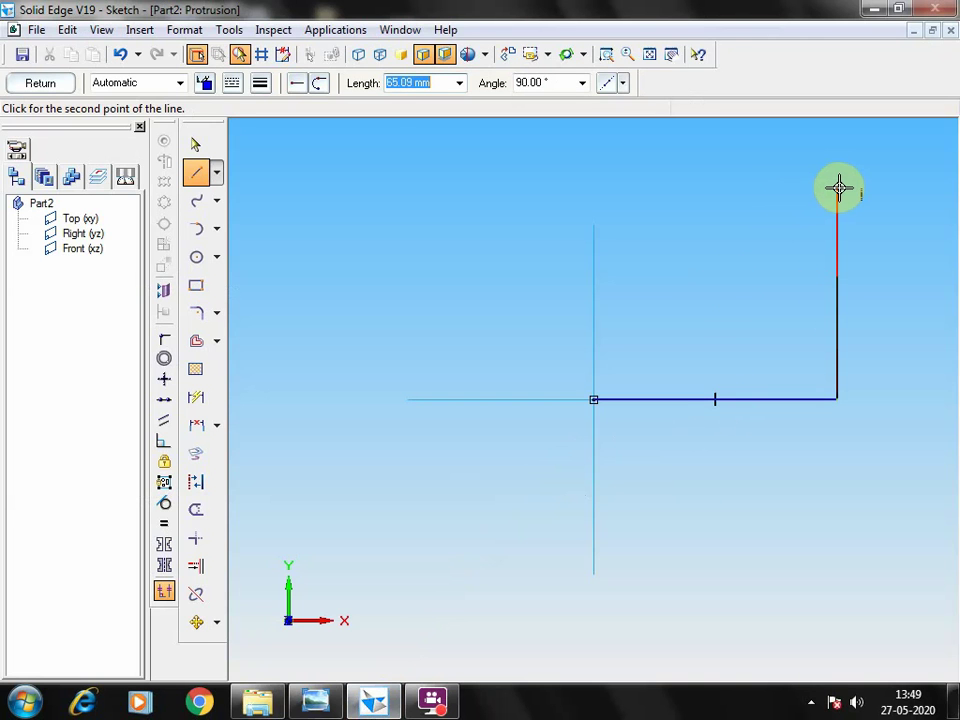
- Complete the 150 mm square centred on the origin, starting with a 75 mm upward line and closing the right side at its midpoint
text(75)
key(Return)
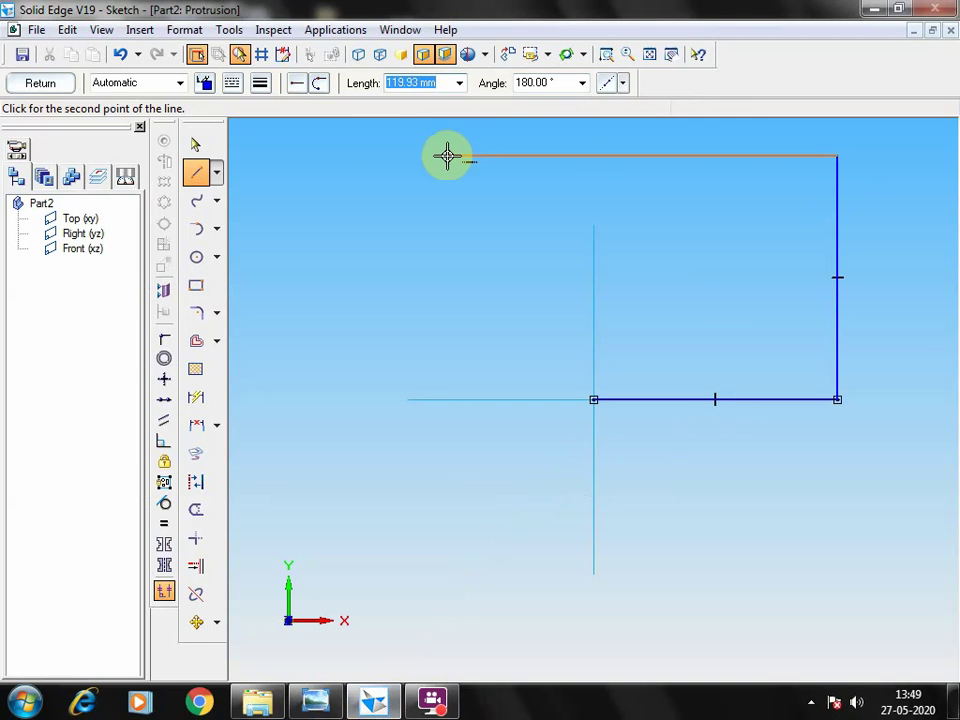
text(150)
key(Return)
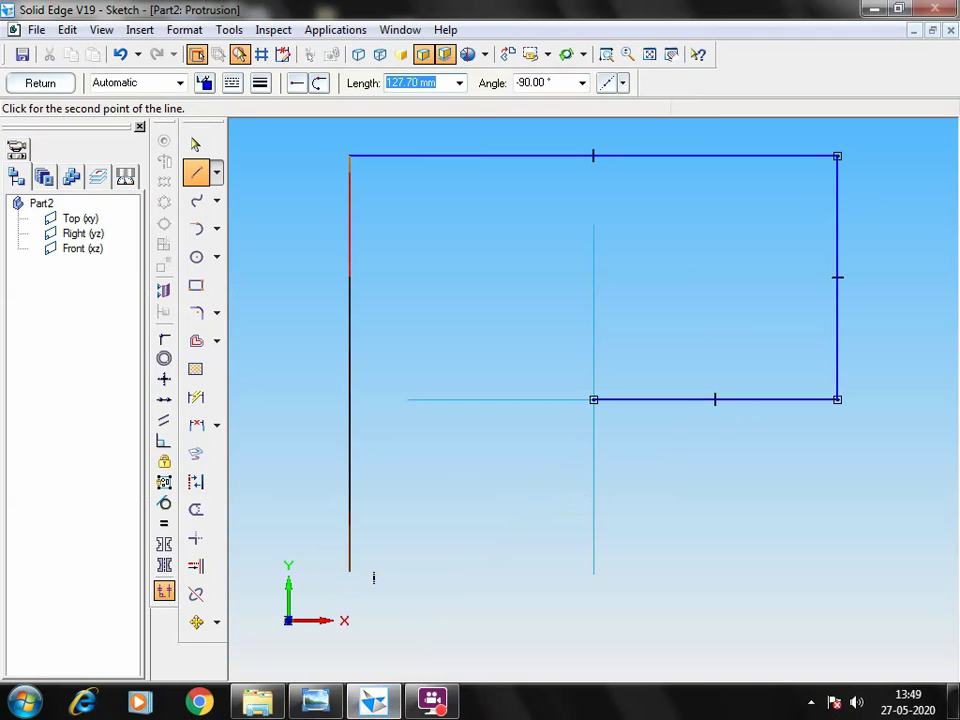
key(Return)
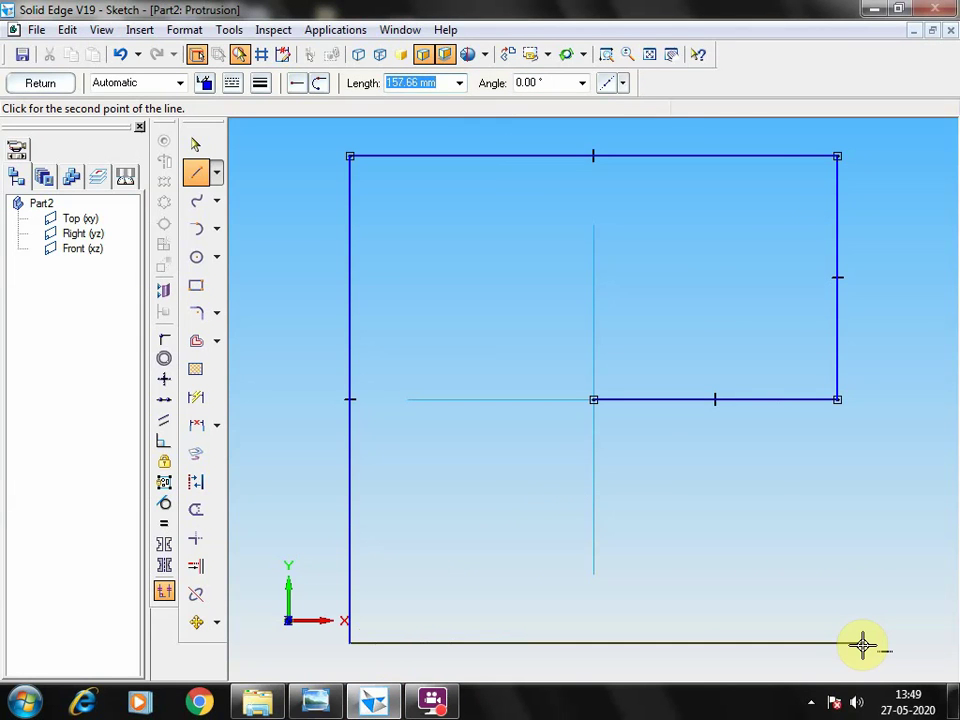
key(Return)
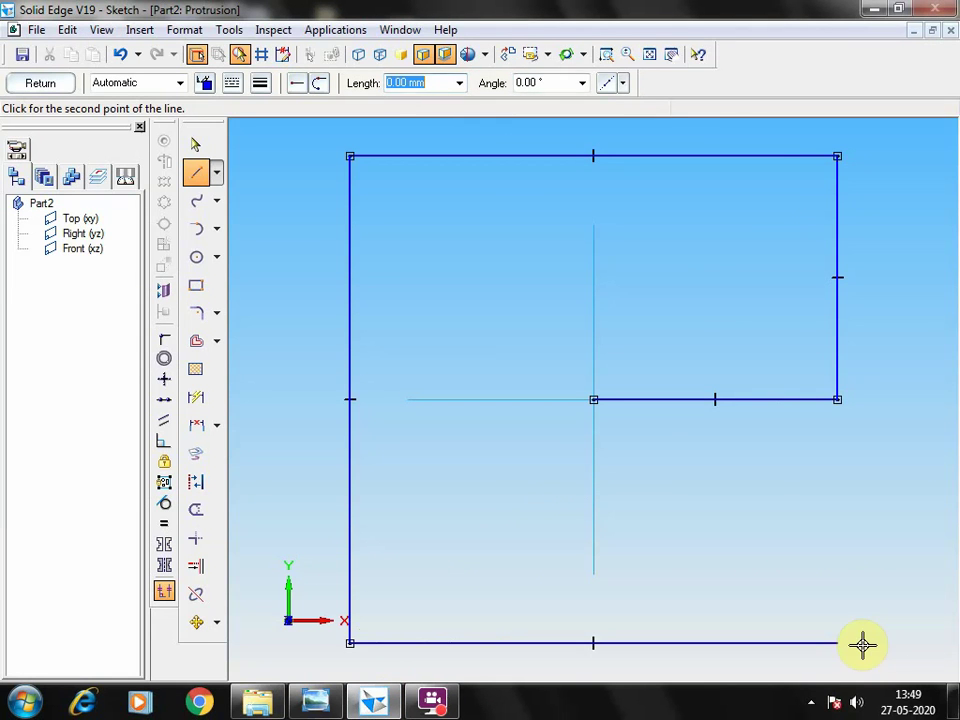
click(837, 399)
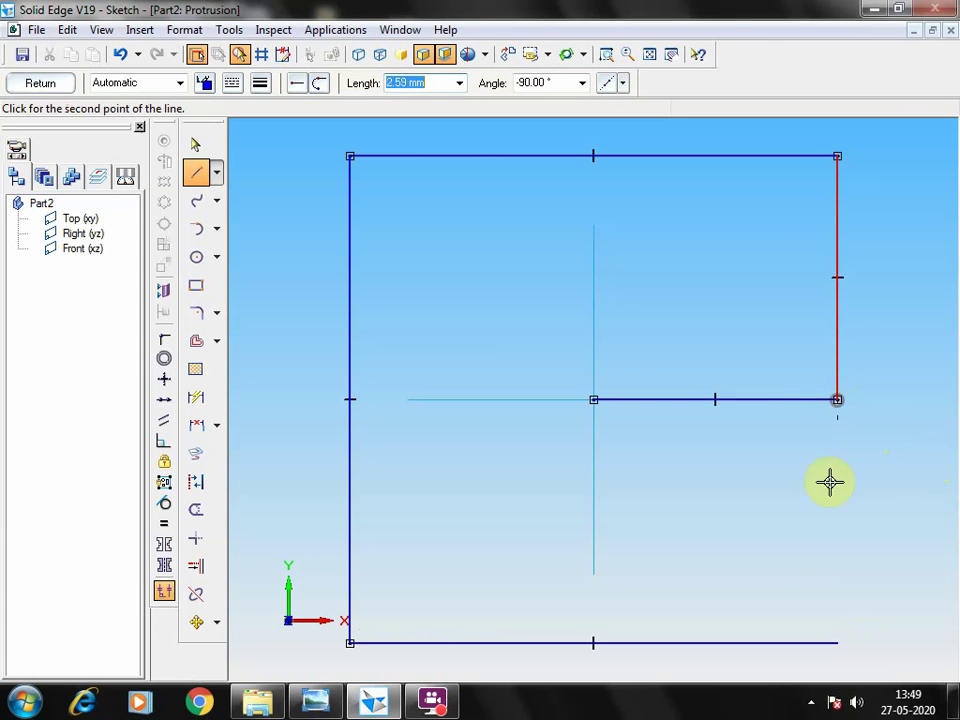
click(841, 643)
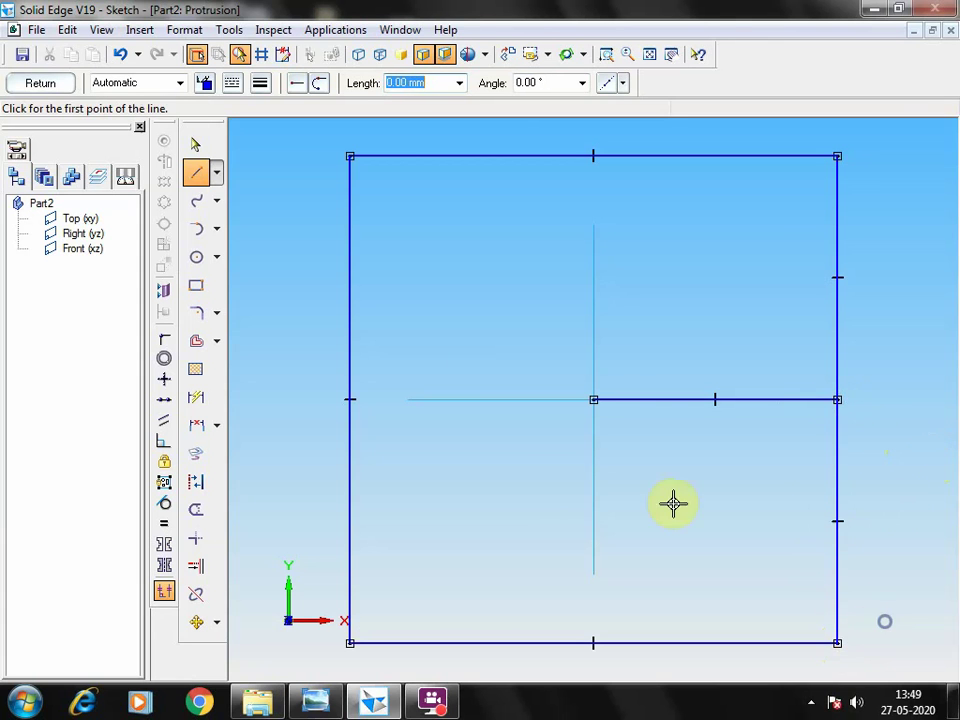
- Delete the 75 mm horizontal line running from the origin to the square's right side
click(195, 143)
click(690, 400)
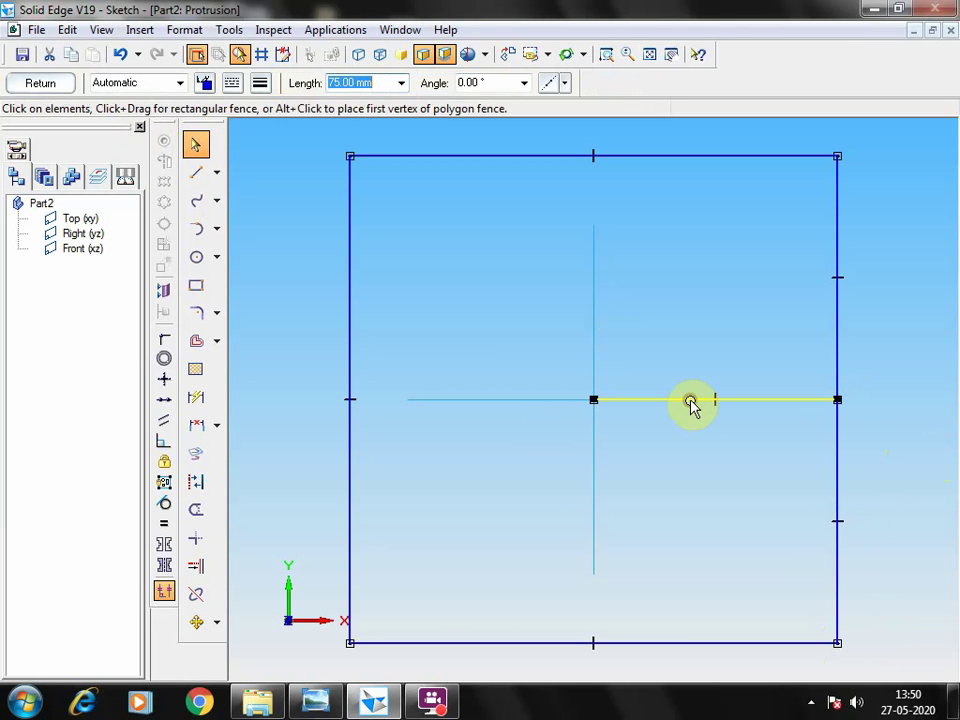
key(Escape)
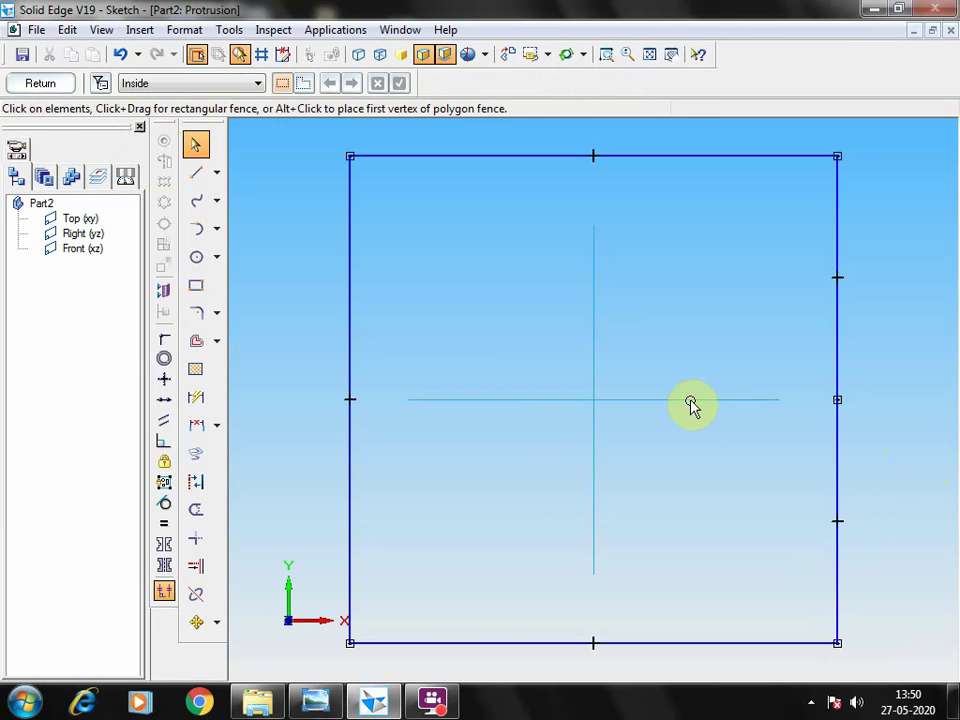
- Finish the square's sketch, check the plate thickness in the scanned drawing, and extrude the profile 25 mm downward
click(42, 83)
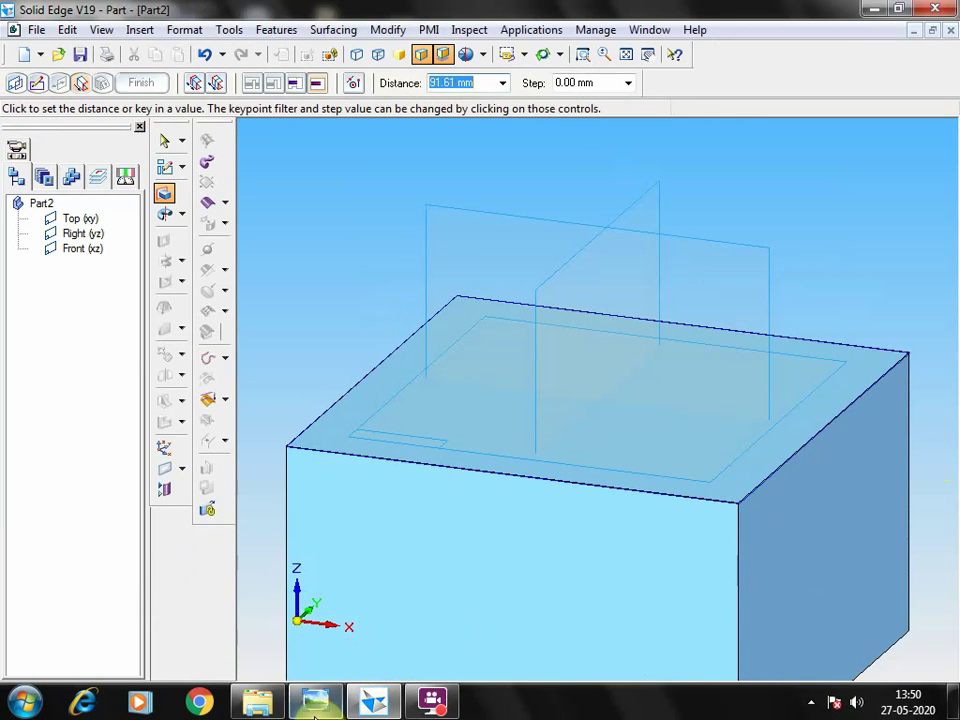
click(314, 707)
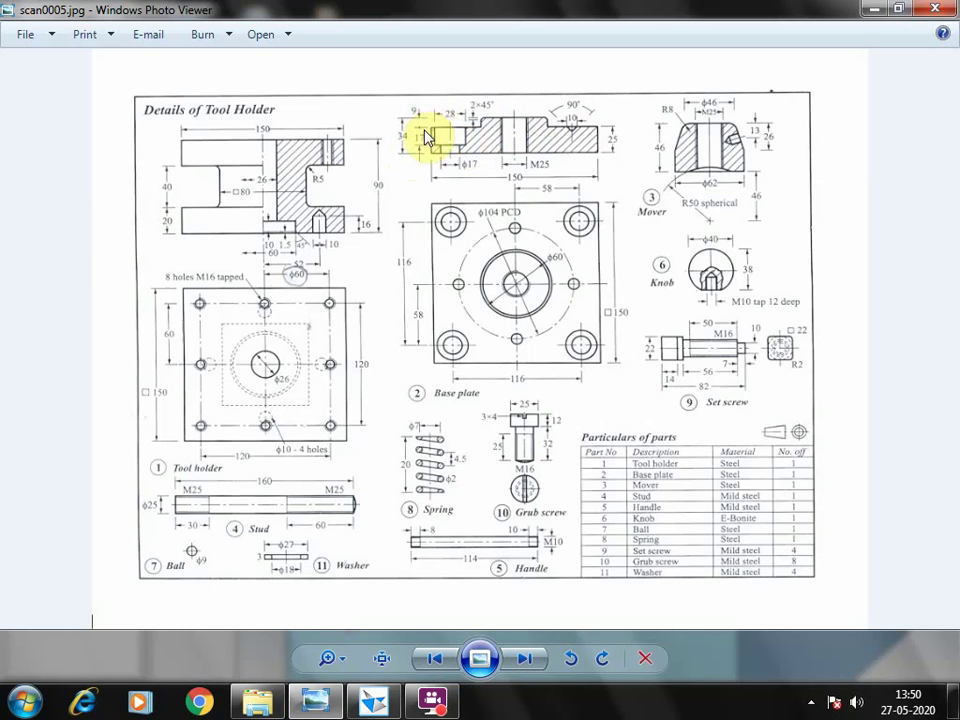
click(388, 702)
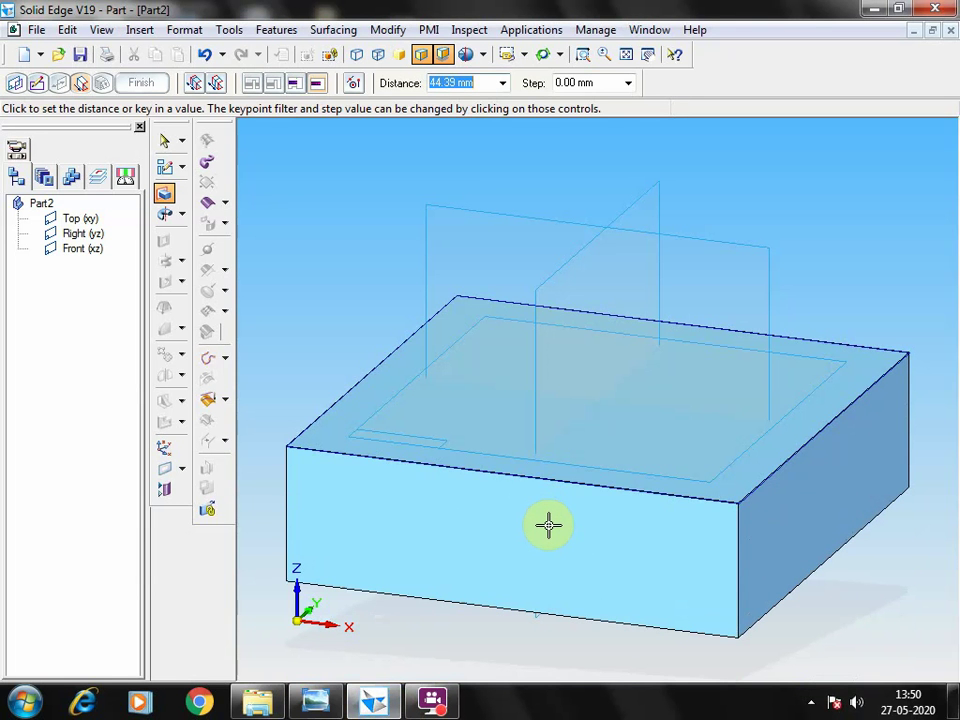
text(25)
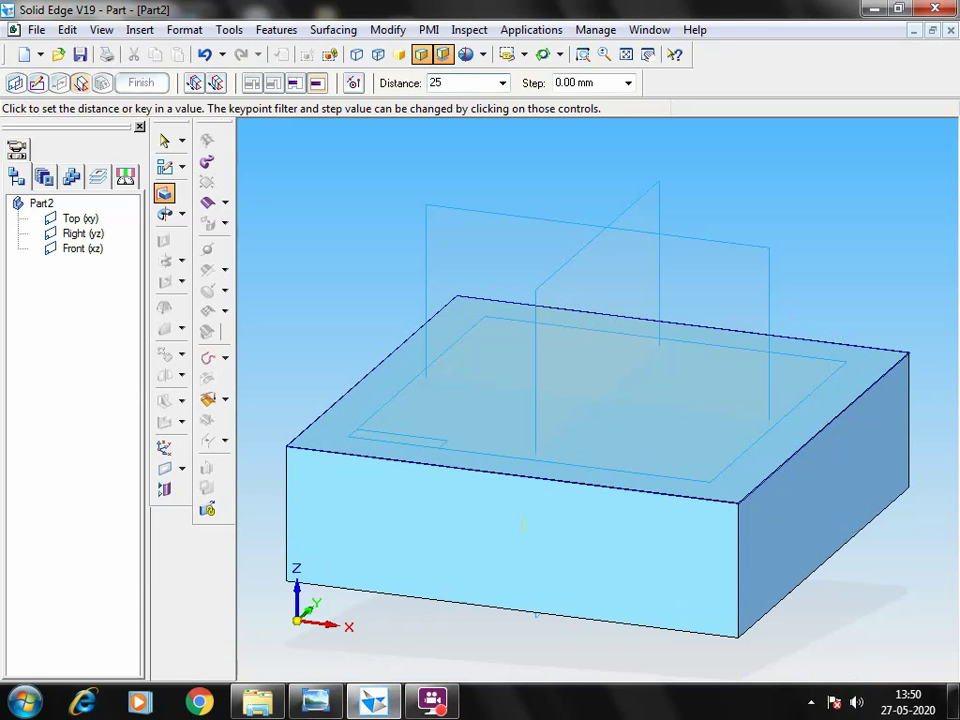
key(Return)
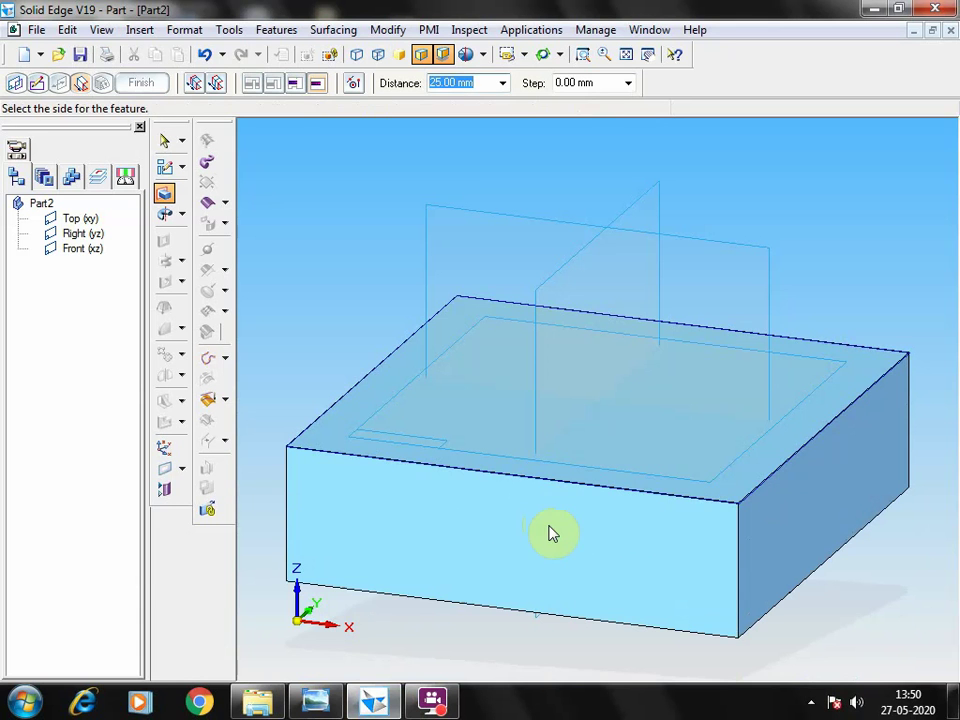
click(579, 613)
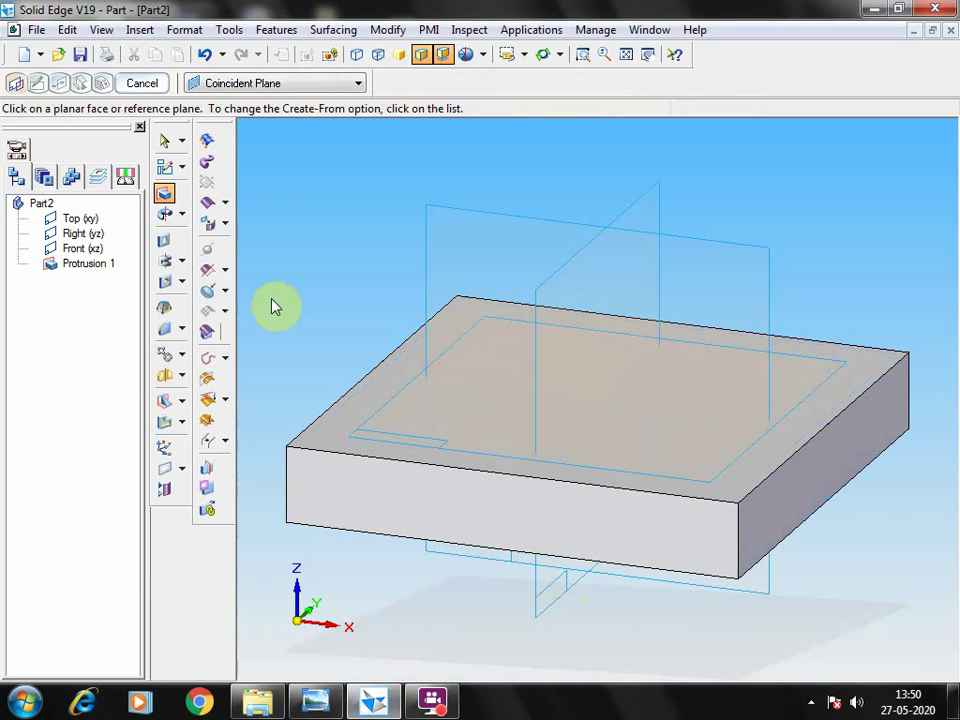
- Start a revolved protrusion sketch on the Front (xz) plane and draw a 9 mm line upward from the centre of the plate's top edge
click(375, 703)
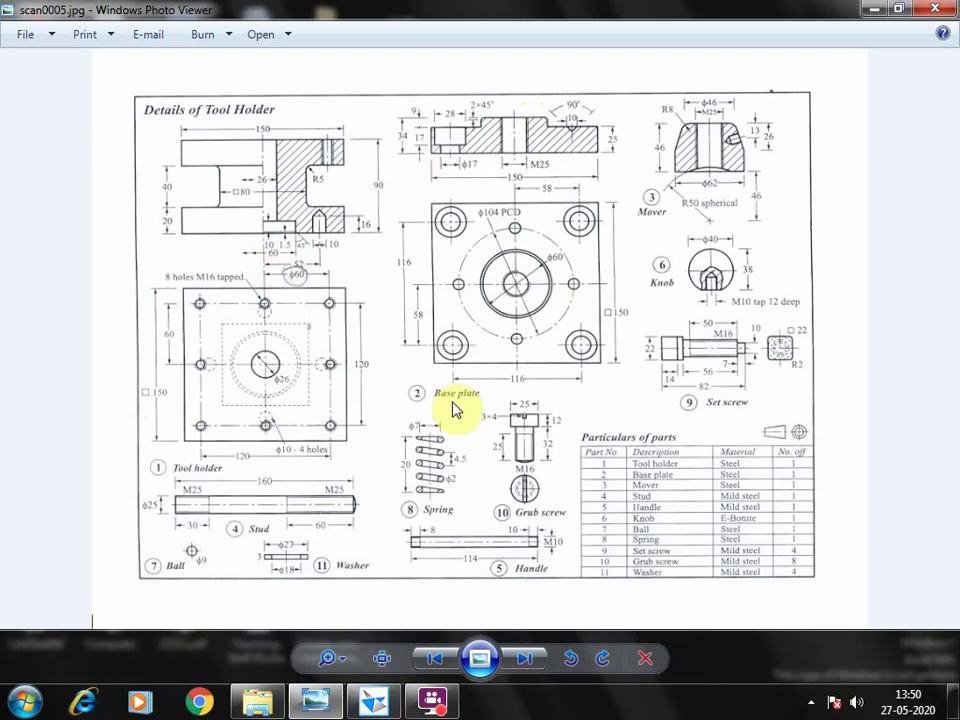
click(372, 702)
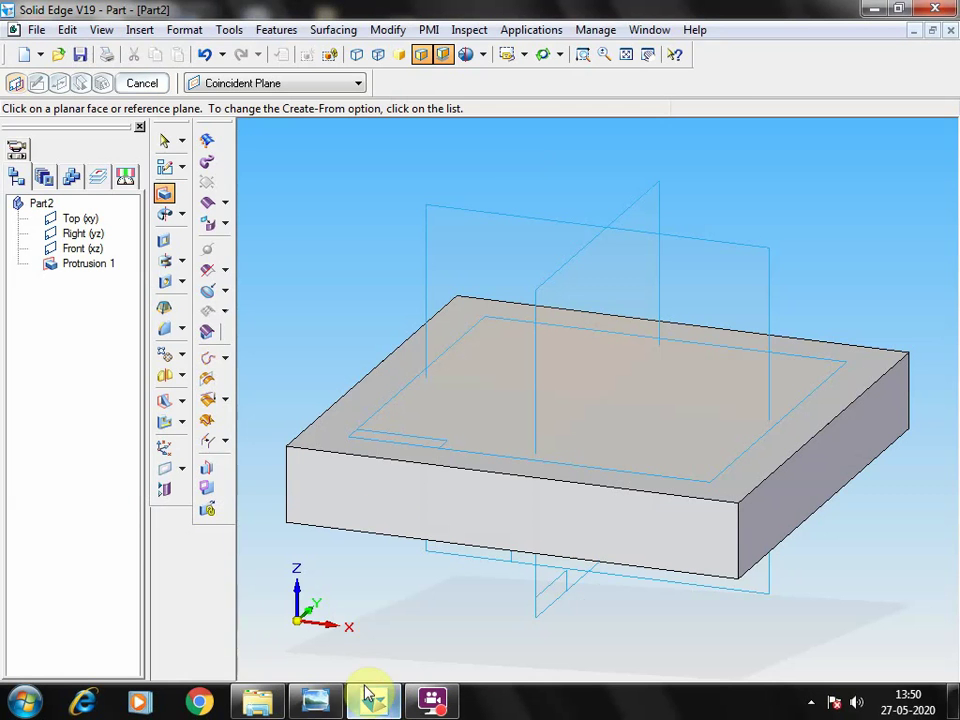
click(166, 212)
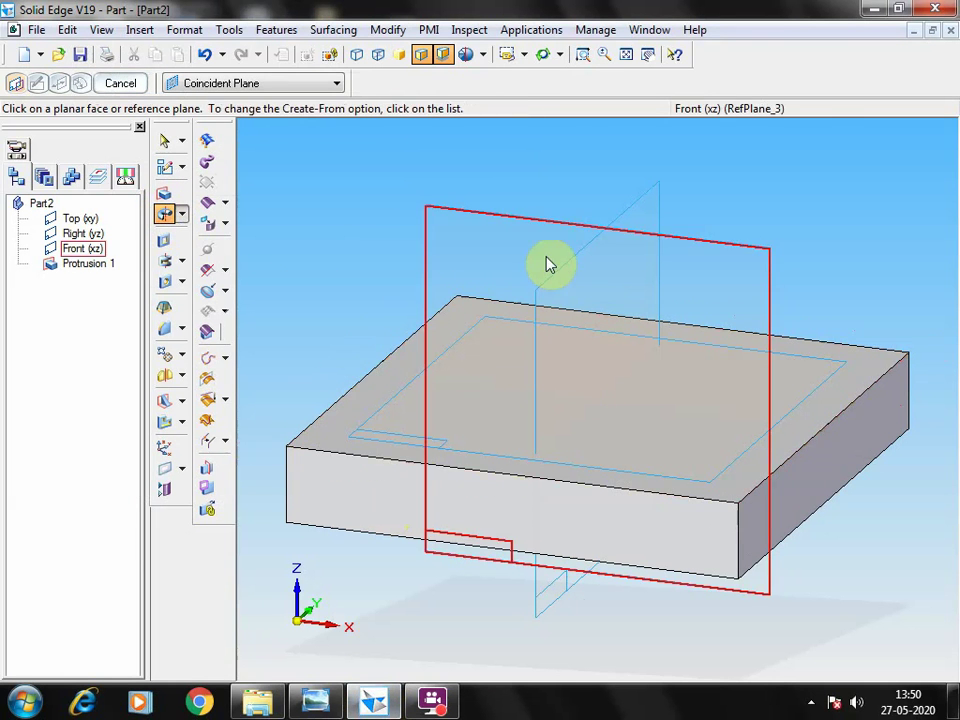
click(588, 232)
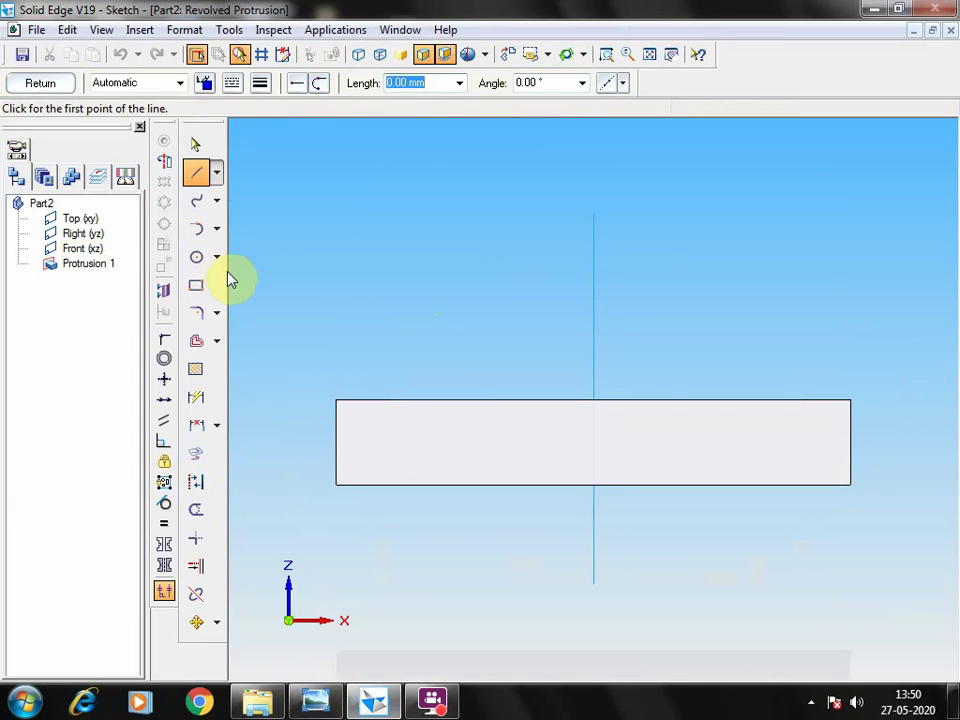
click(196, 173)
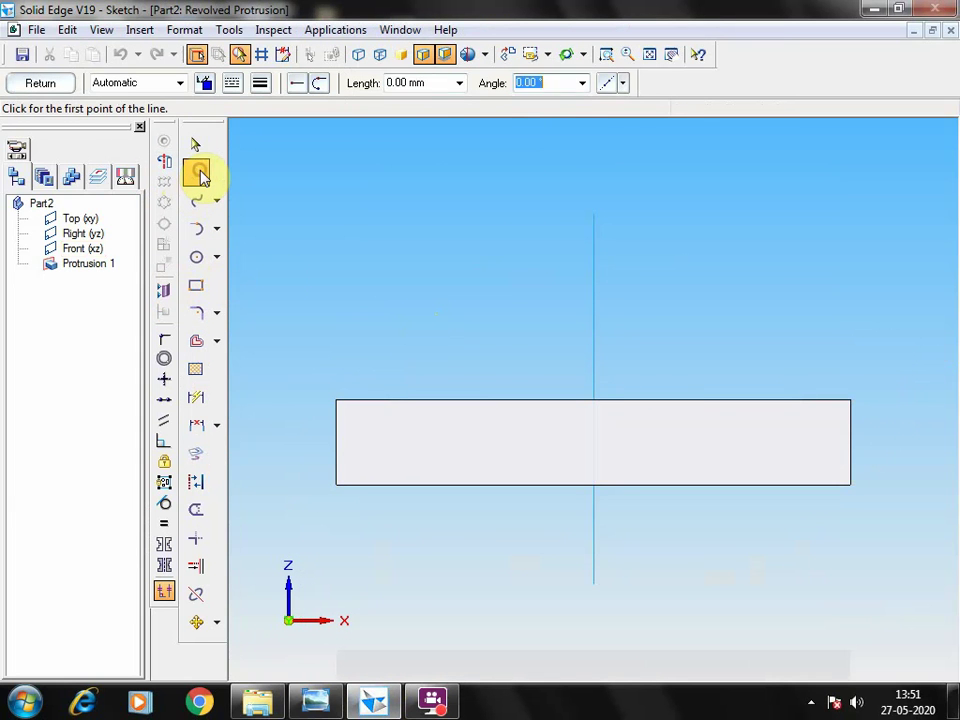
click(594, 401)
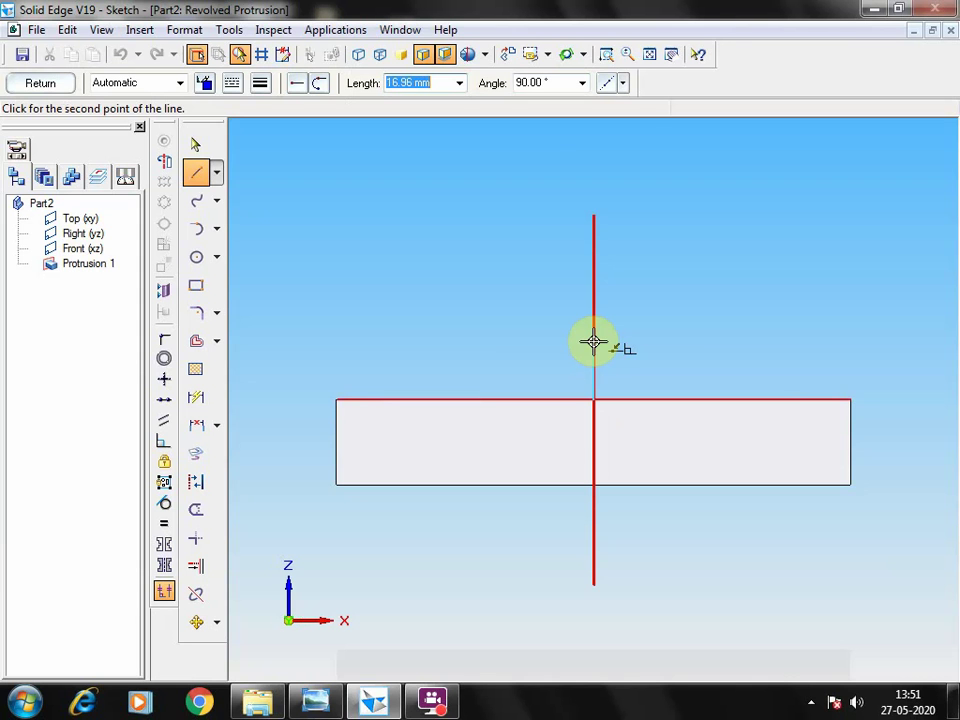
click(594, 342)
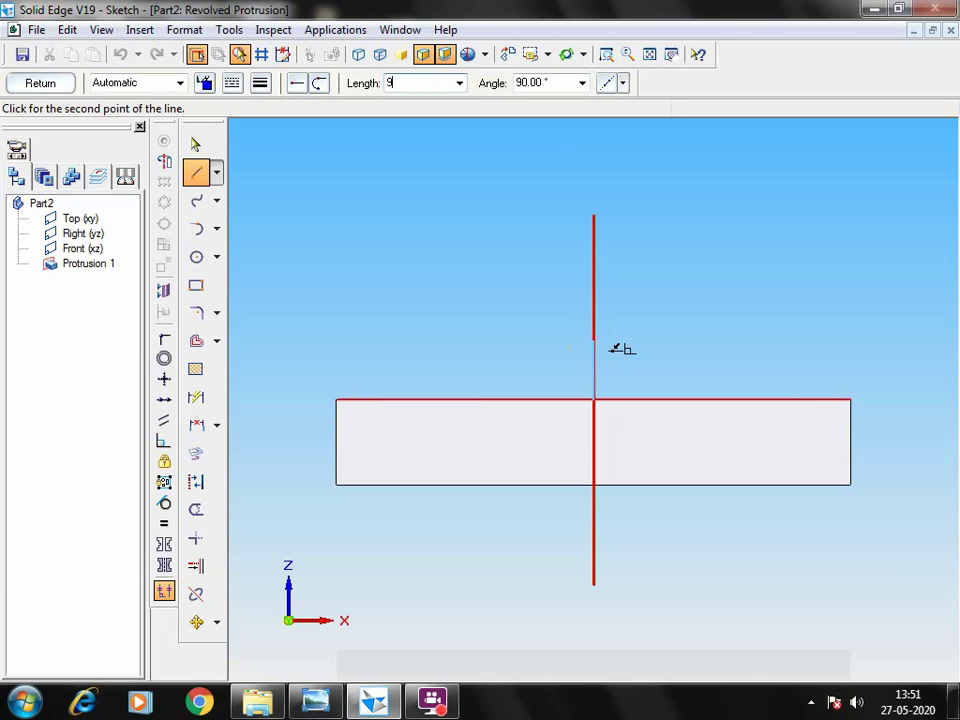
click(594, 342)
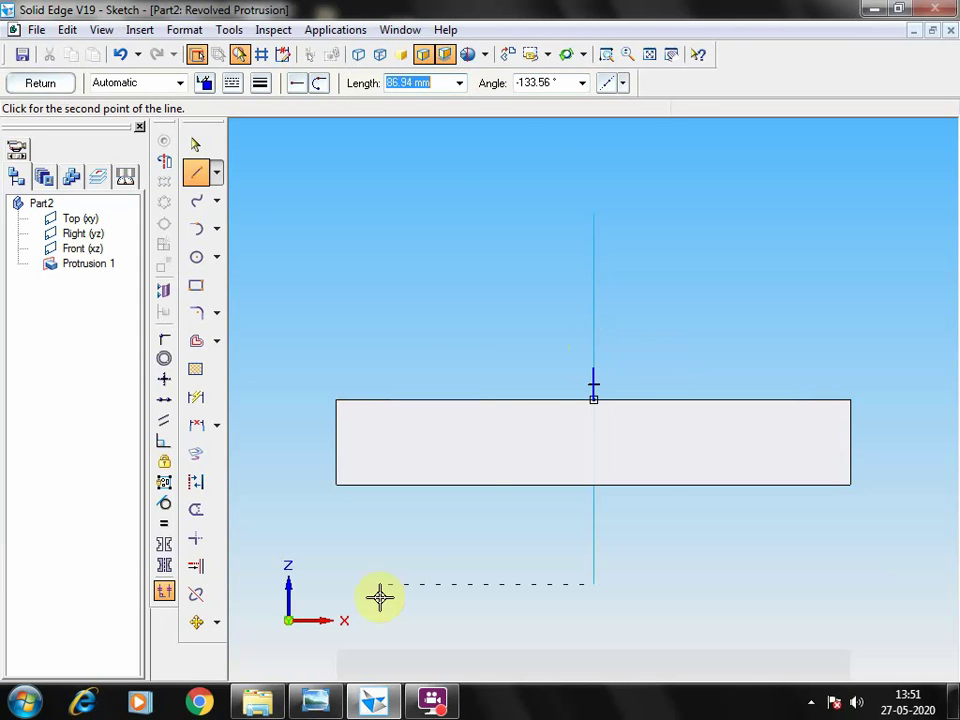
- Check the boss diameter in the scanned drawing and complete the rectangular boss profile with a 30 mm horizontal top line, closing it along the plate's top edge
click(300, 700)
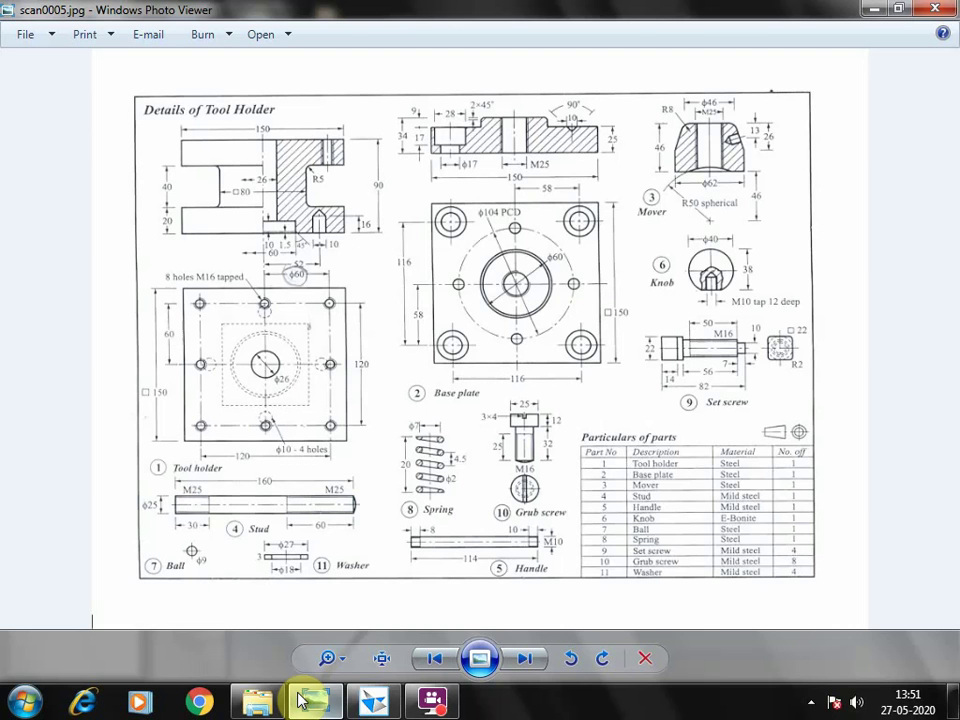
mouse_move(276, 706)
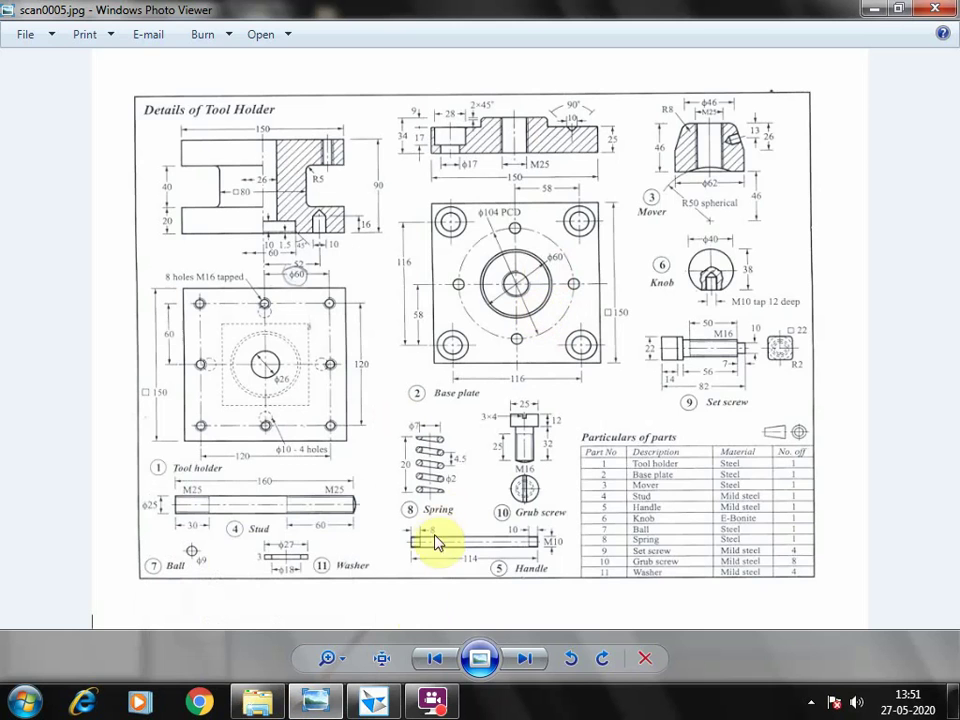
click(432, 700)
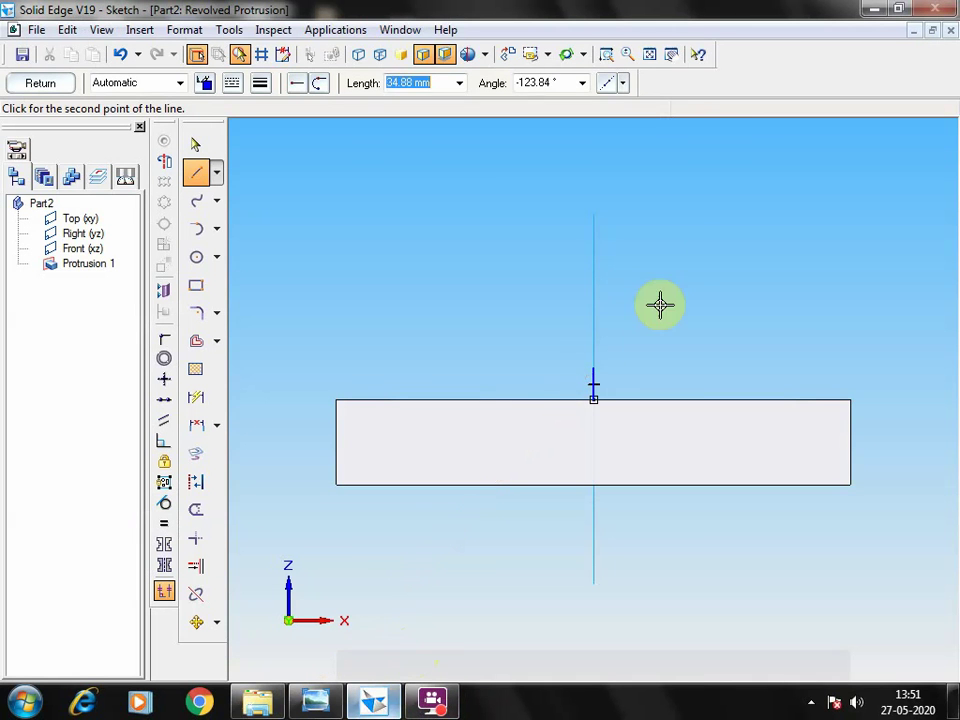
text(30)
key(Tab)
click(671, 364)
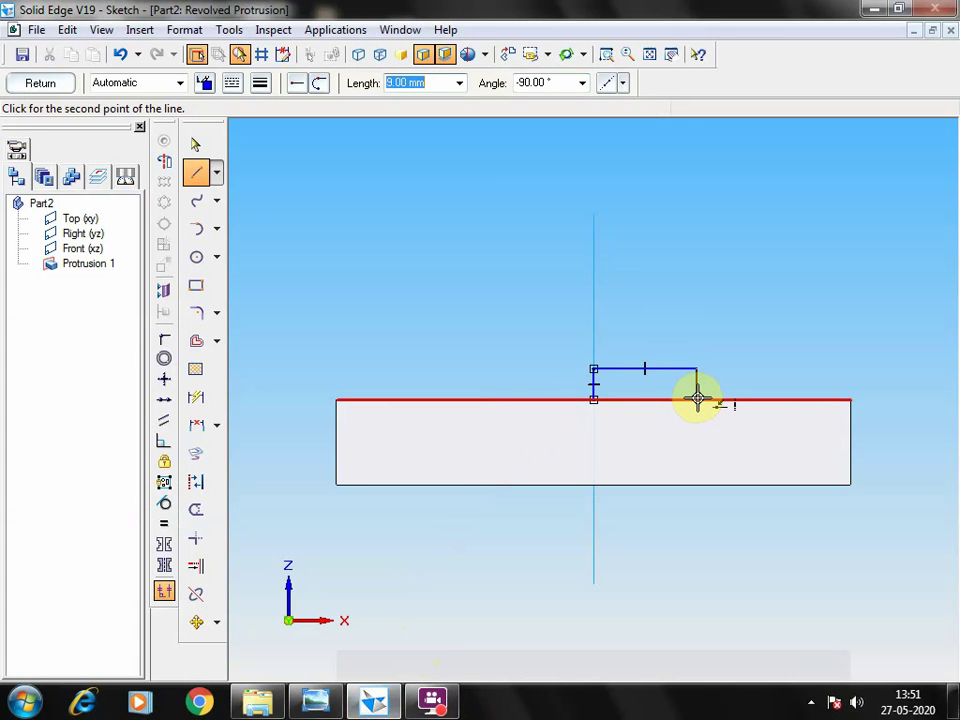
click(697, 399)
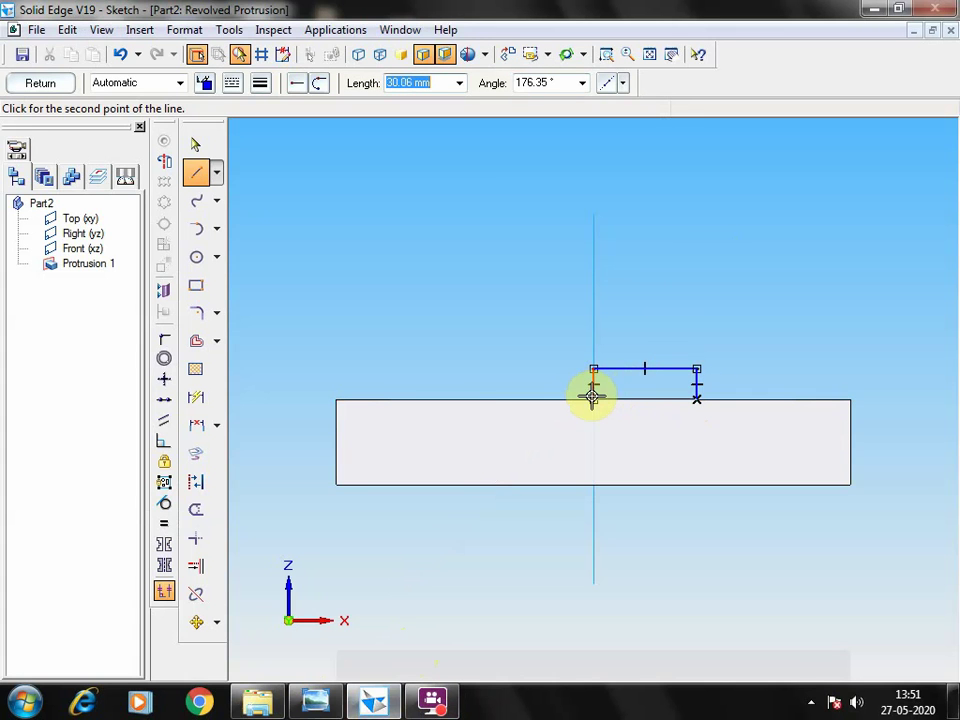
click(592, 398)
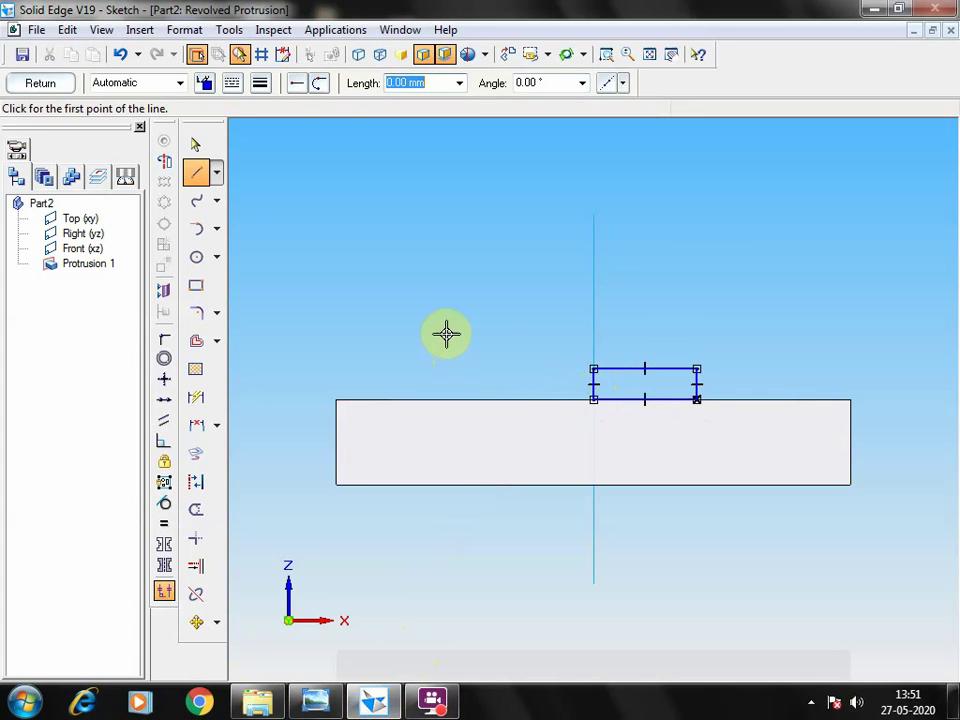
- Chamfer the boss profile's upper outer corner at 45° with both setbacks at 2 mm
click(606, 54)
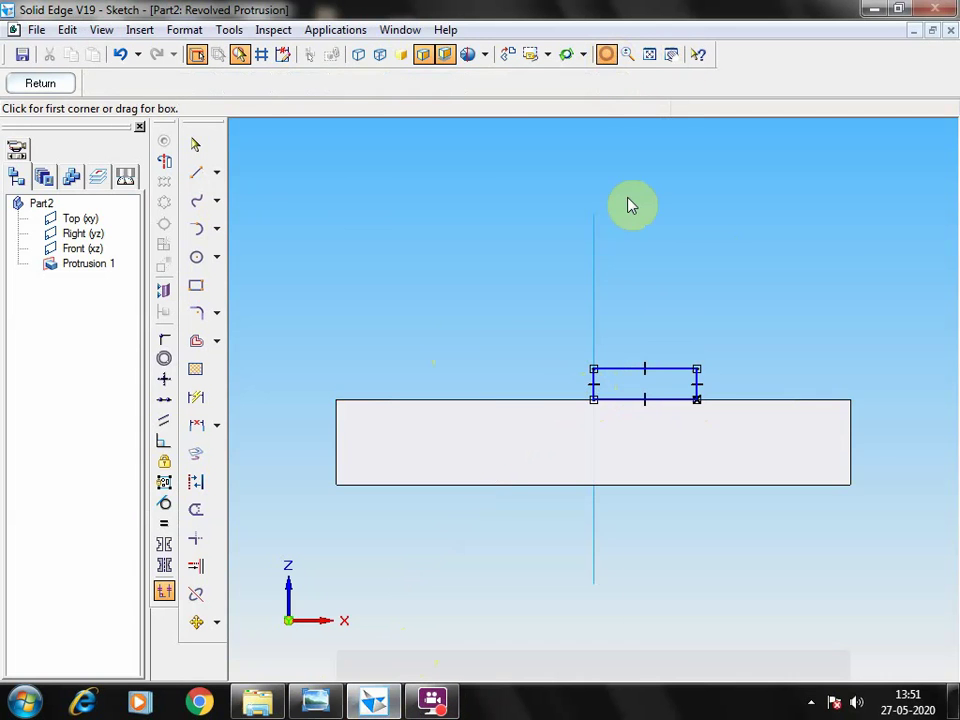
drag(647, 311, 765, 431)
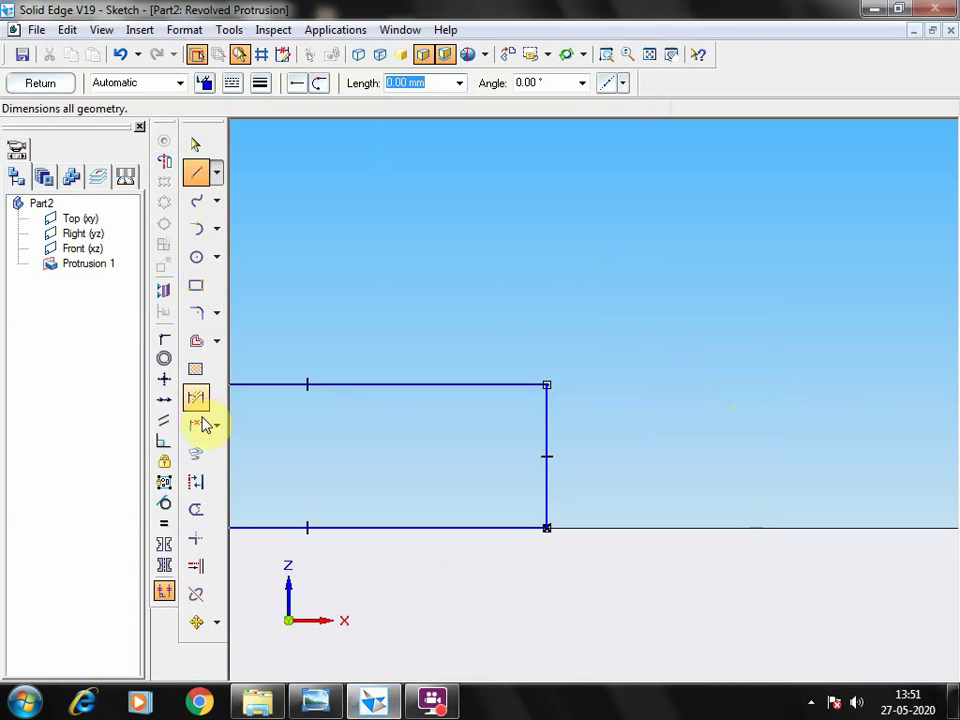
click(217, 316)
click(252, 332)
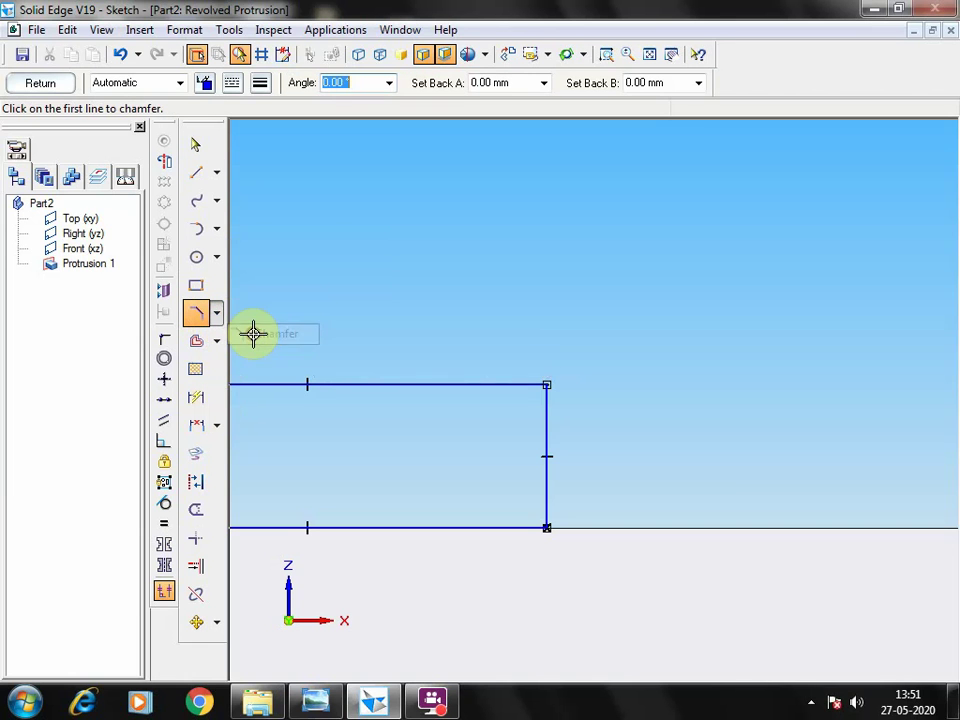
click(509, 384)
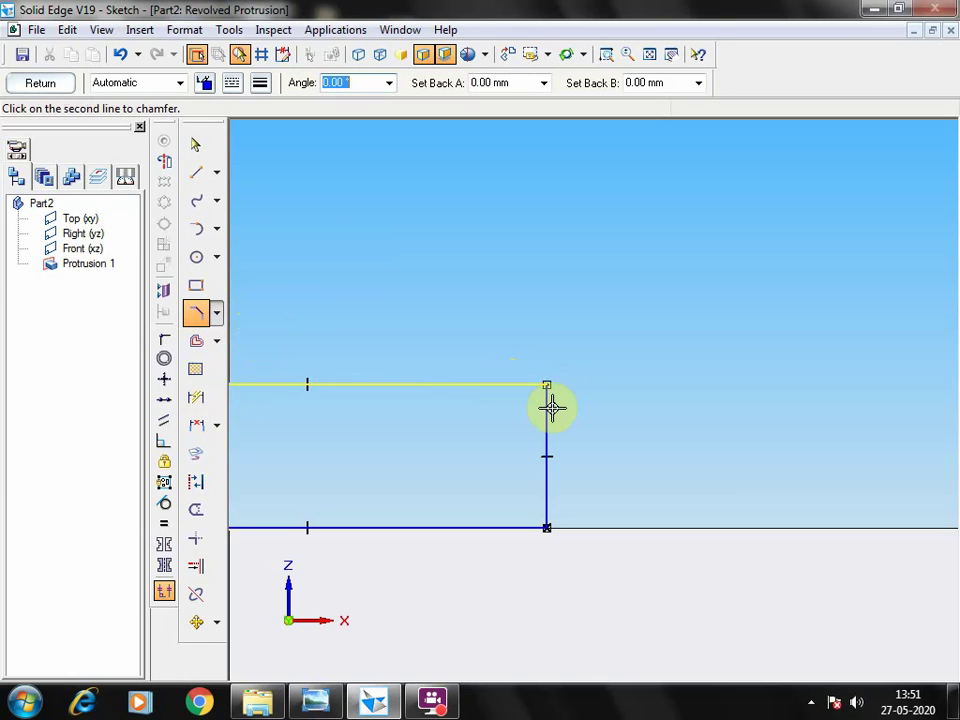
click(547, 402)
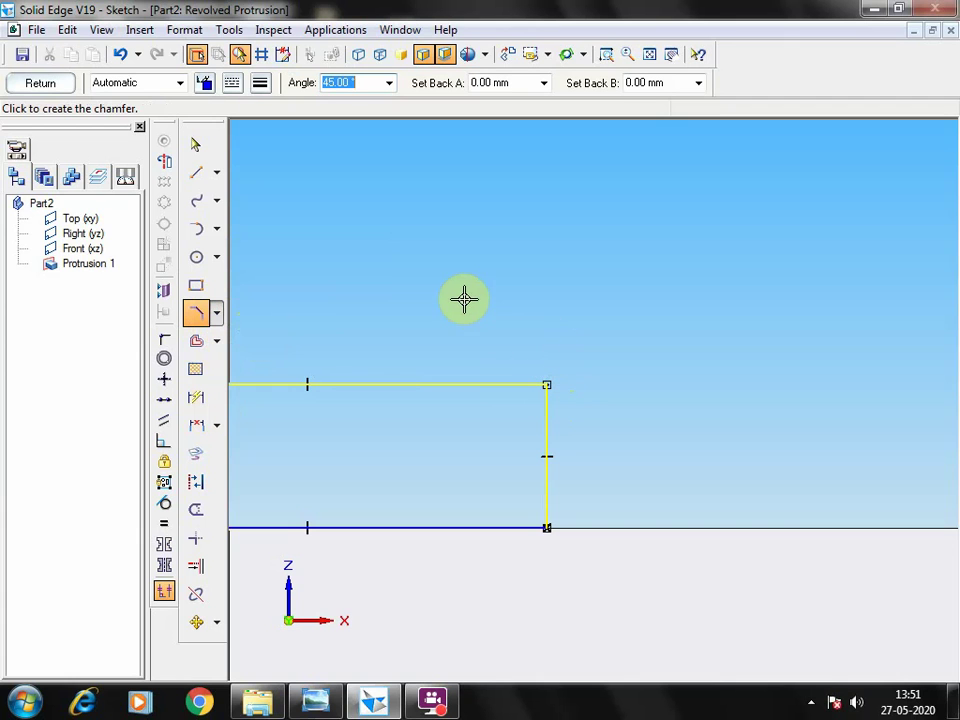
click(519, 83)
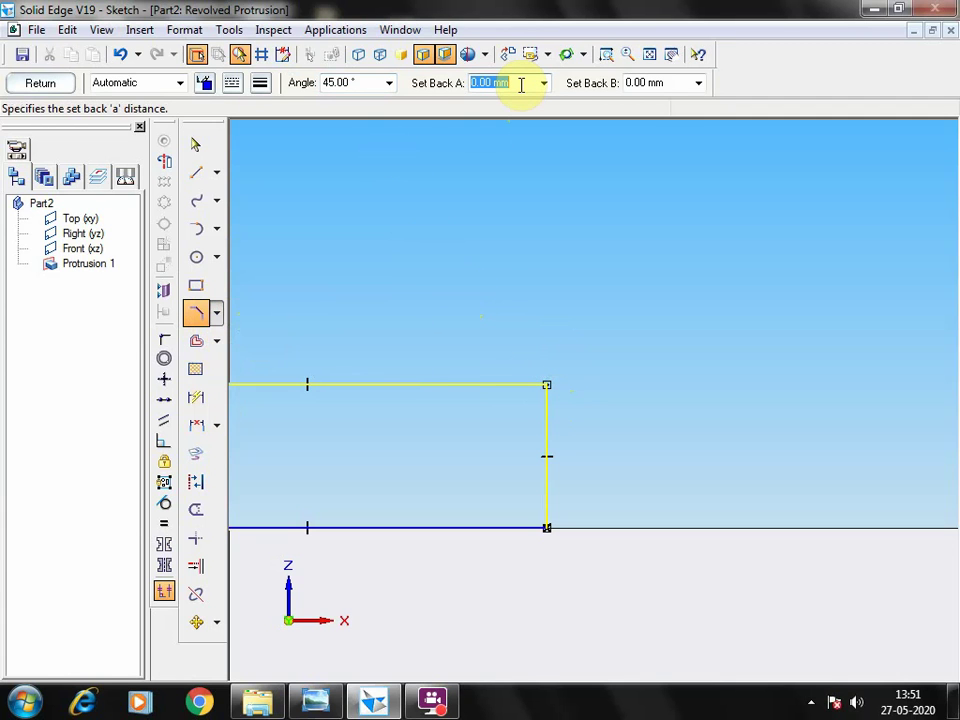
text(2)
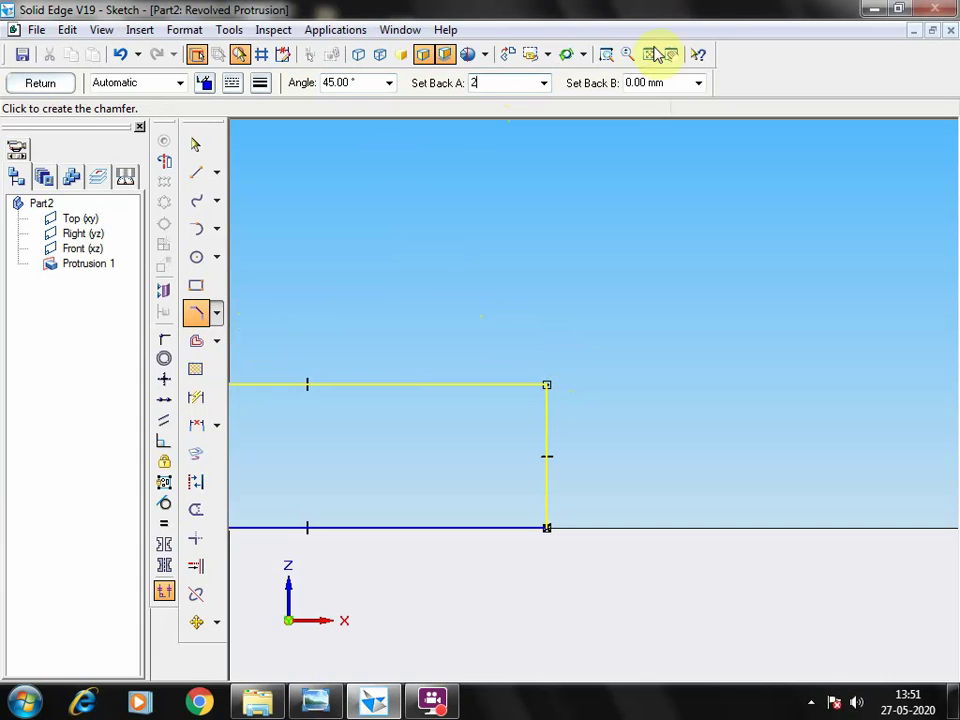
click(654, 82)
text(2)
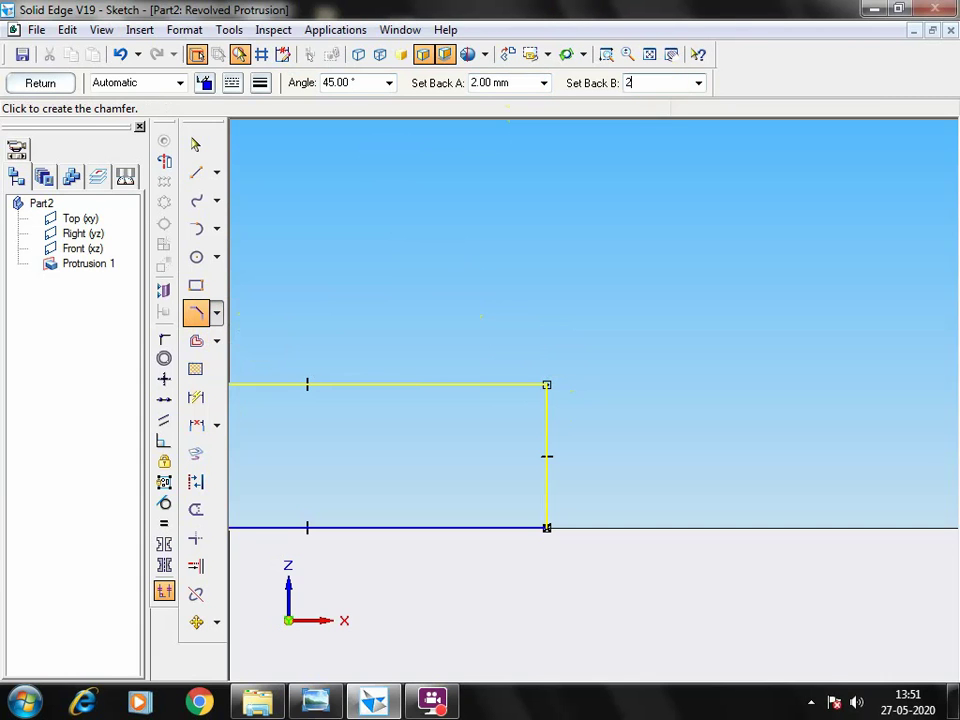
key(Tab)
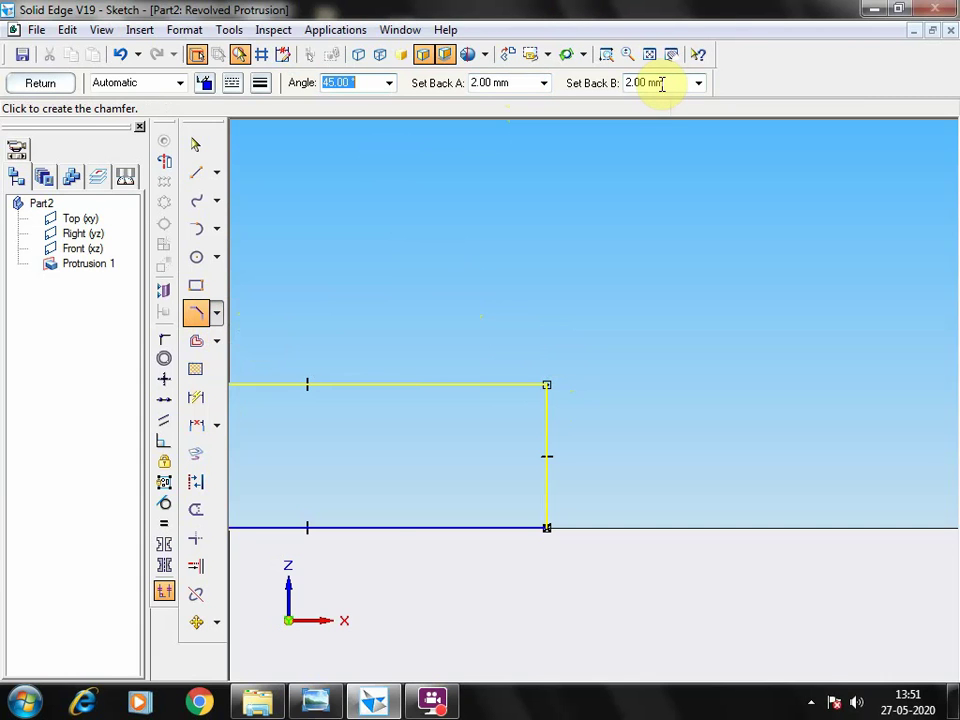
click(528, 408)
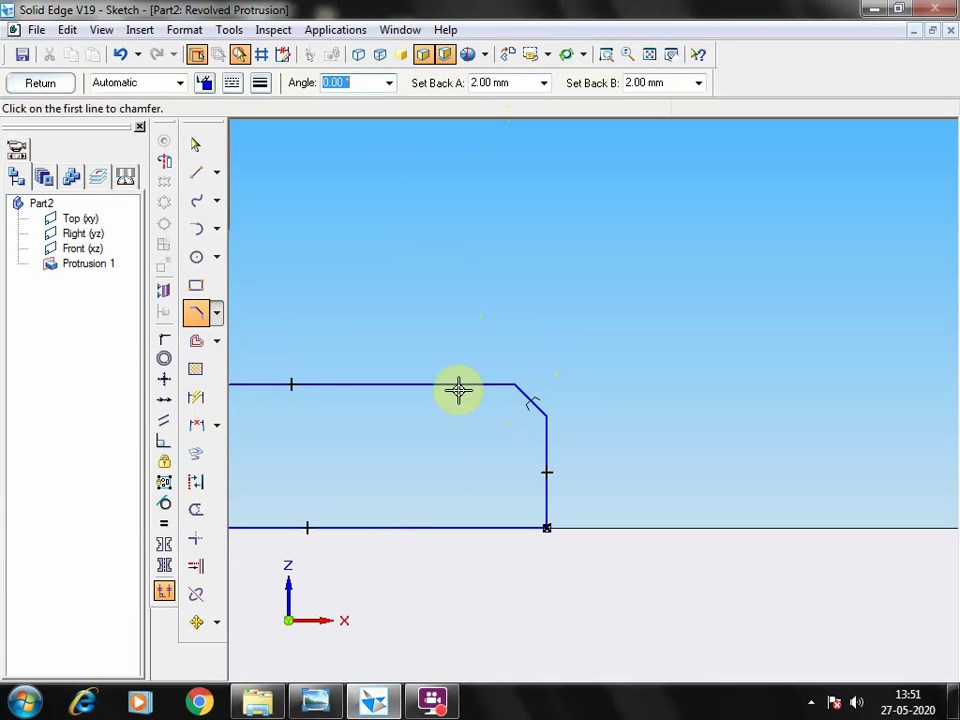
click(649, 54)
click(707, 371)
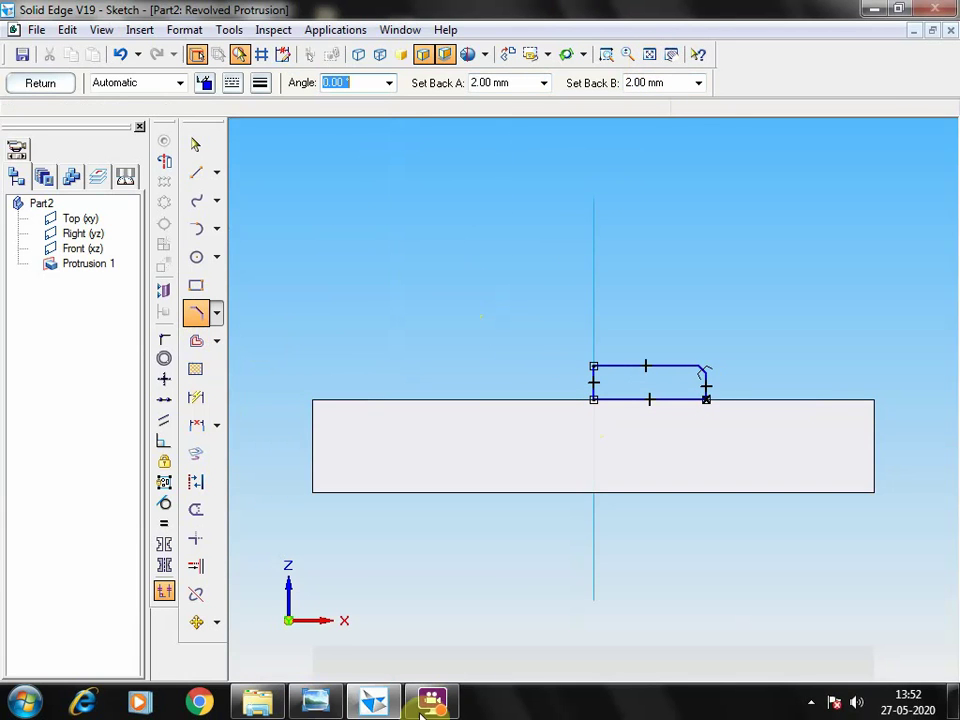
- Check the base plate drawing again and set the profile's vertical centre line as the axis of revolution
click(315, 700)
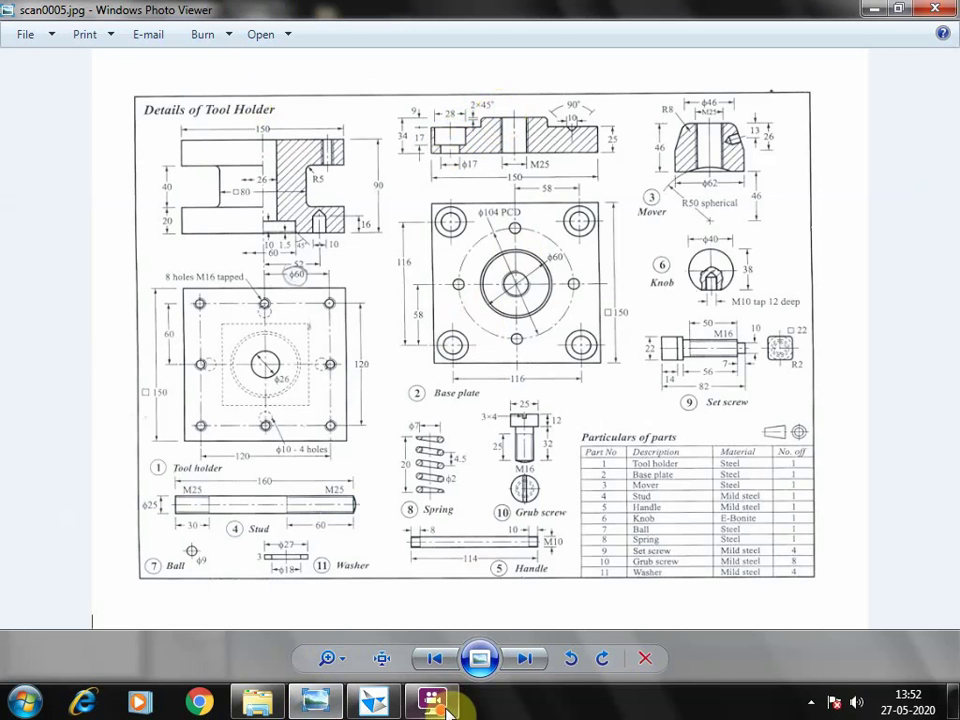
click(373, 703)
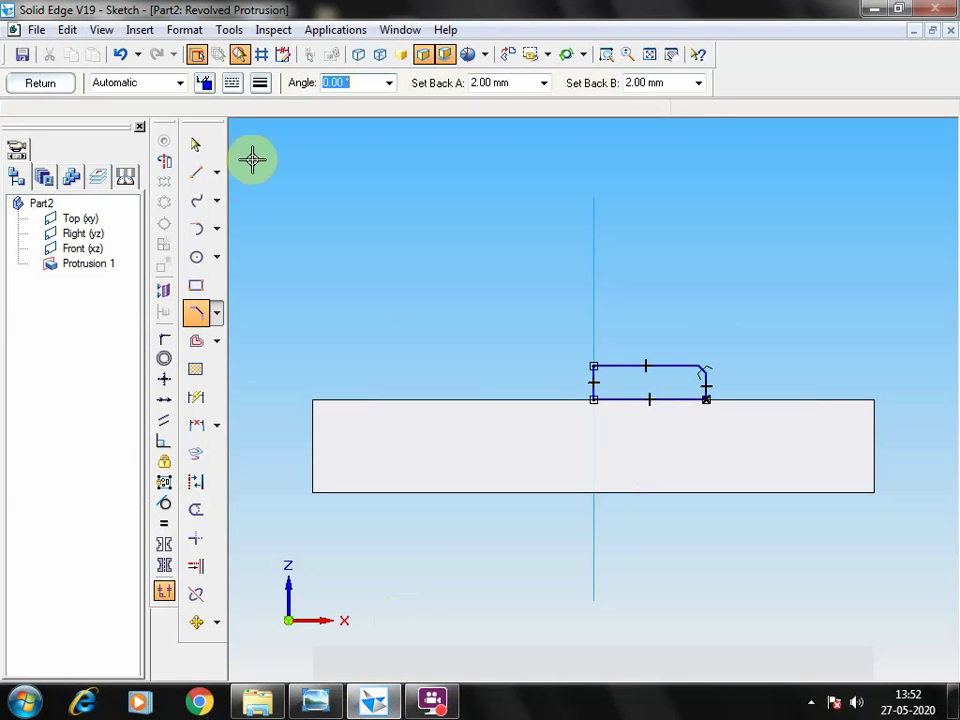
click(164, 161)
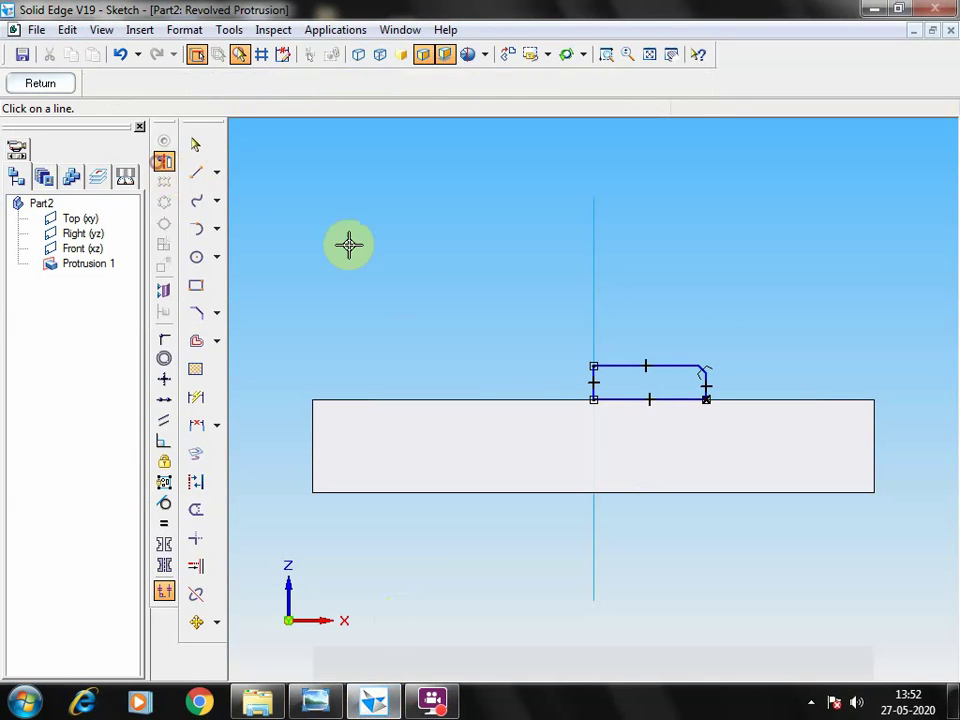
click(594, 384)
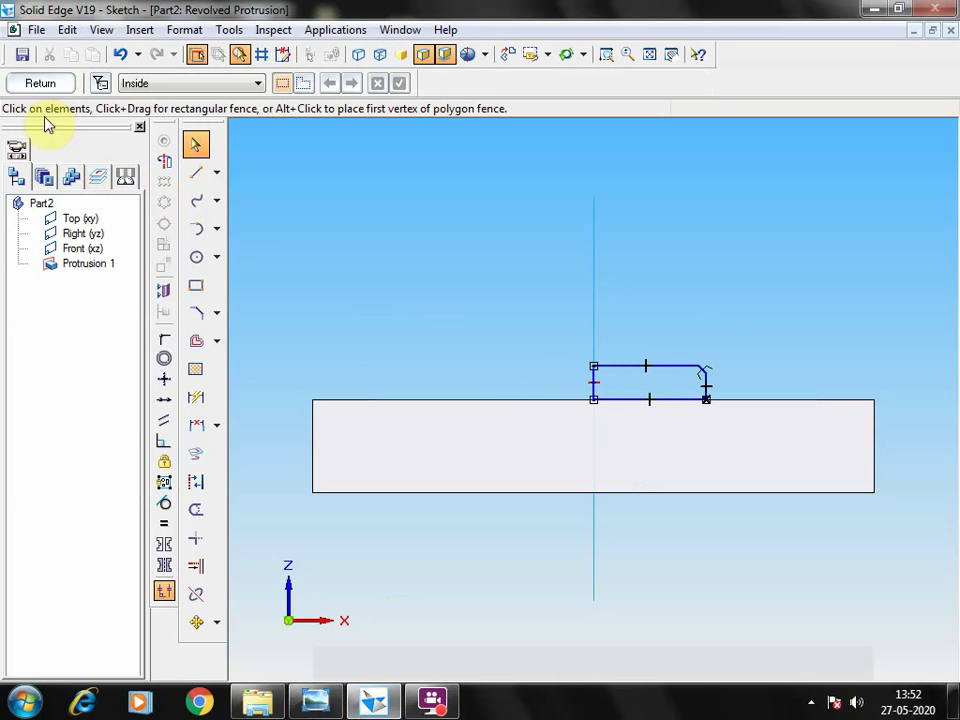
- Finish the boss profile sketch and revolve it through 360° on top of the base plate
click(40, 84)
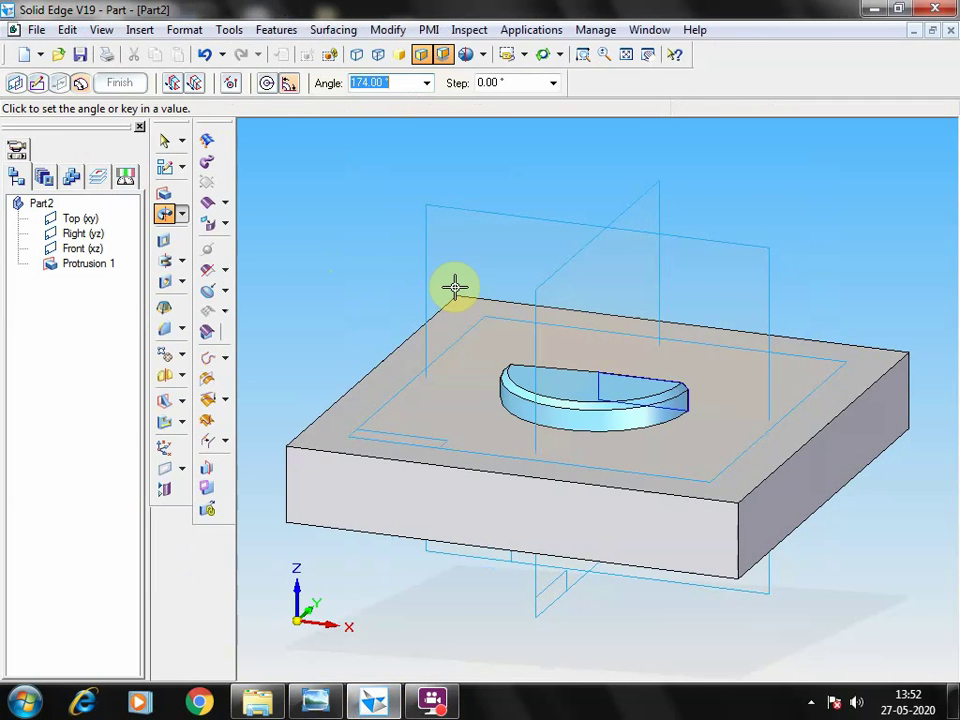
text(360)
key(Return)
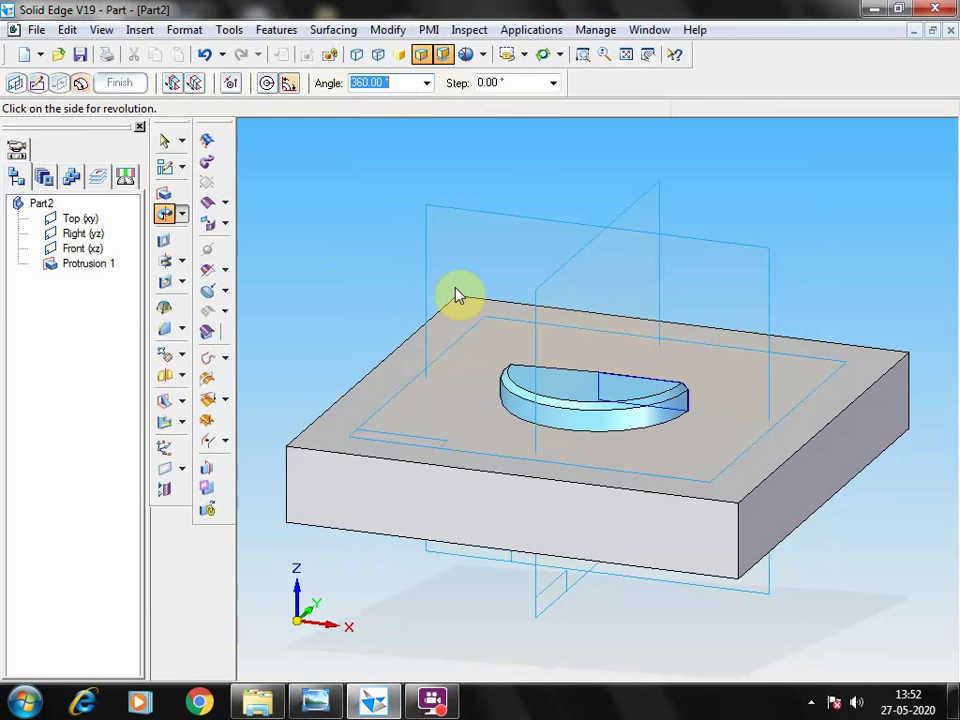
click(890, 218)
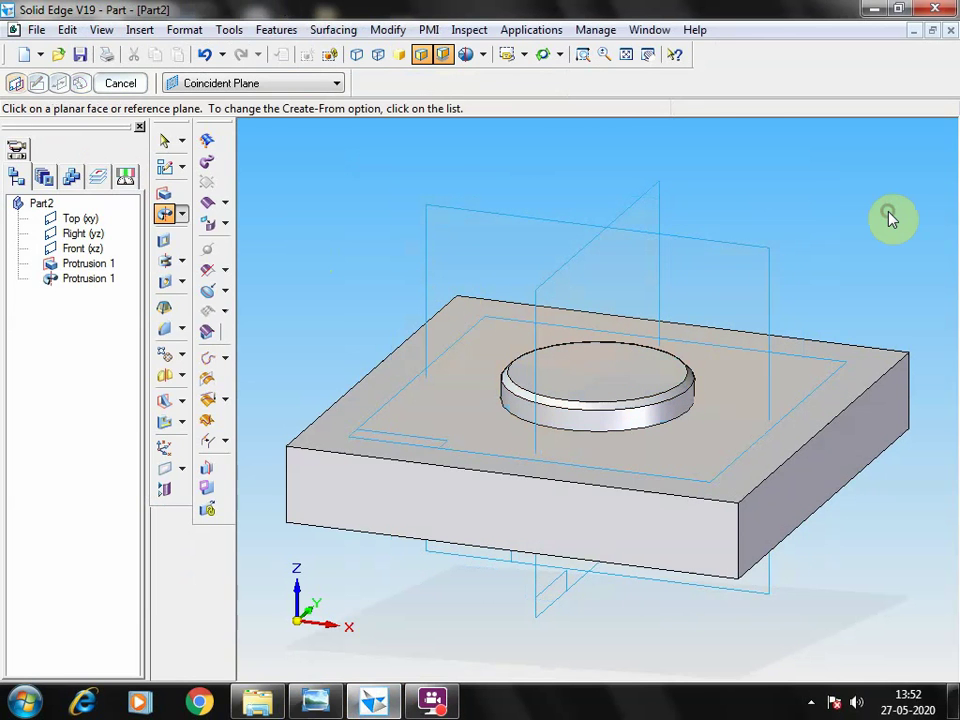
- Save the part under the file name "base plate" in the tool holder video folder
click(36, 29)
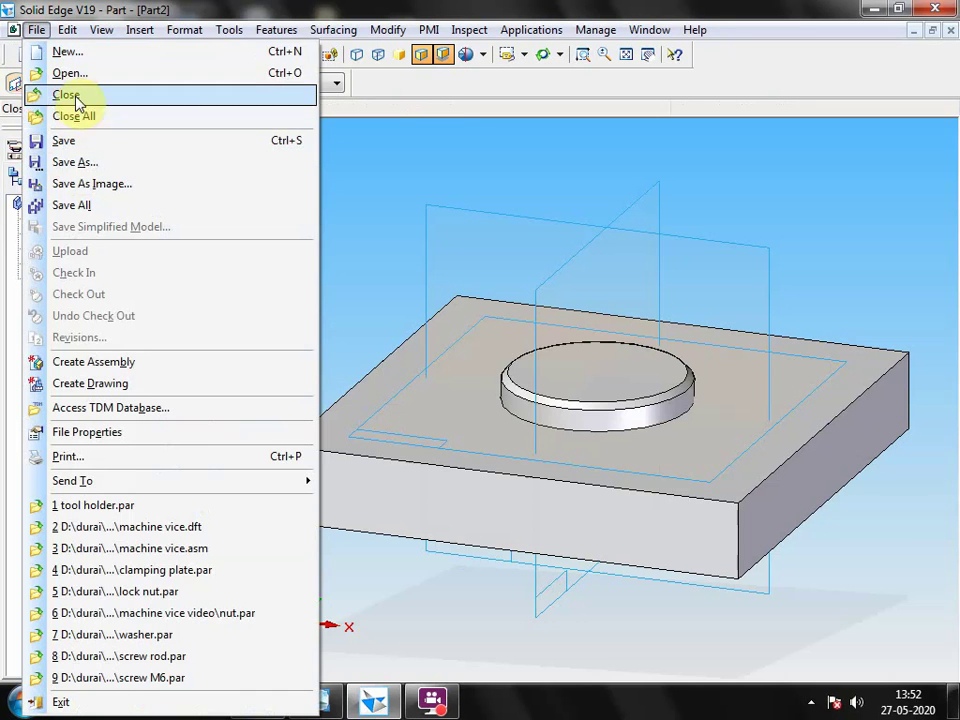
click(76, 162)
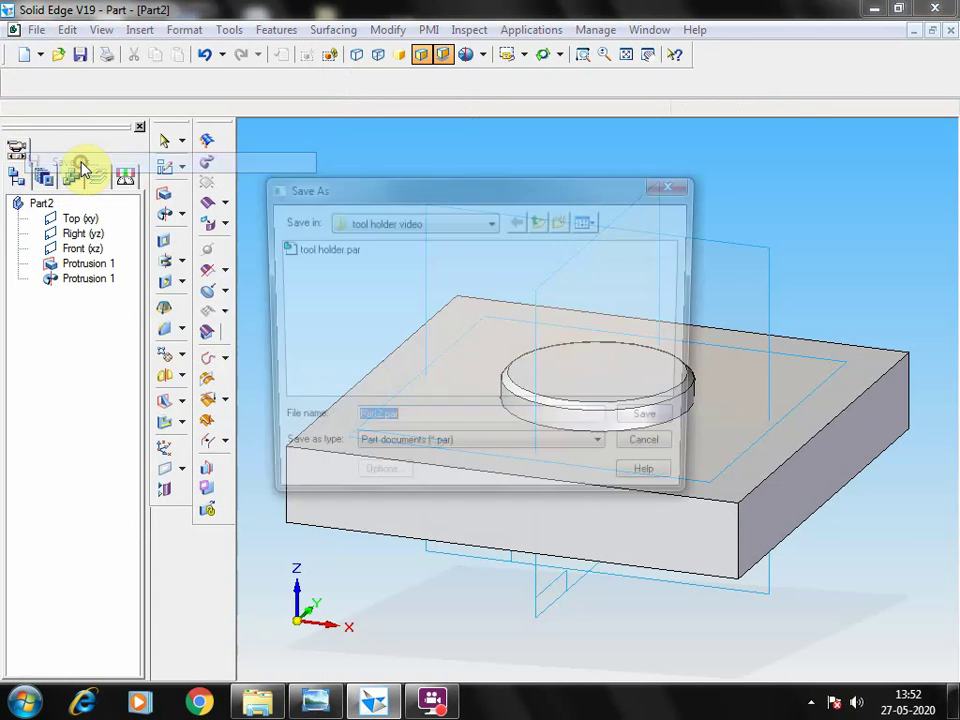
text(b)
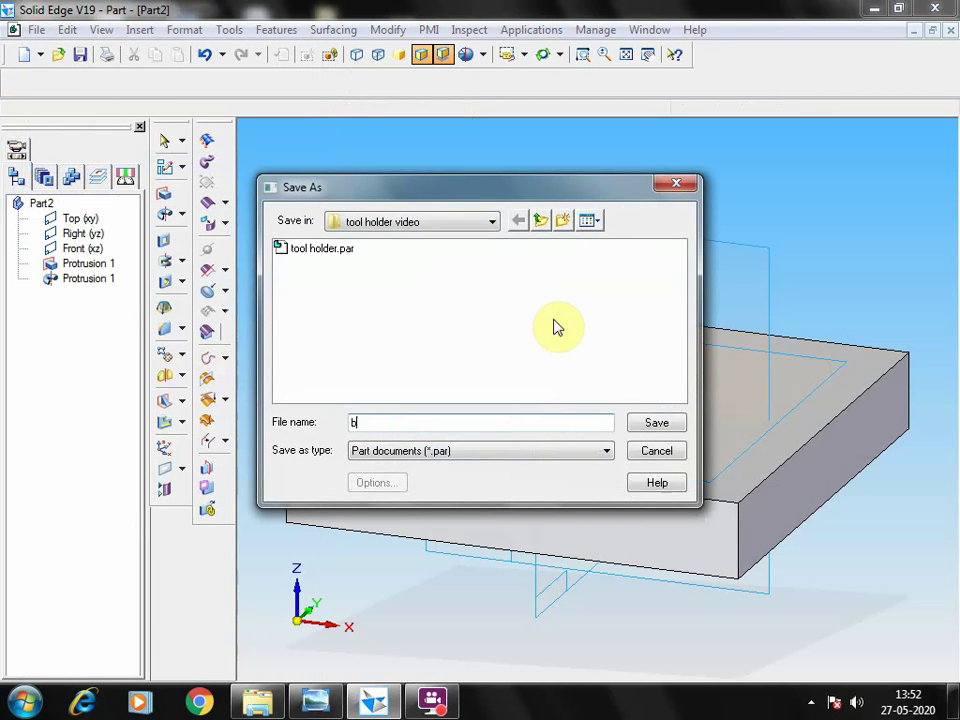
text(ase plate)
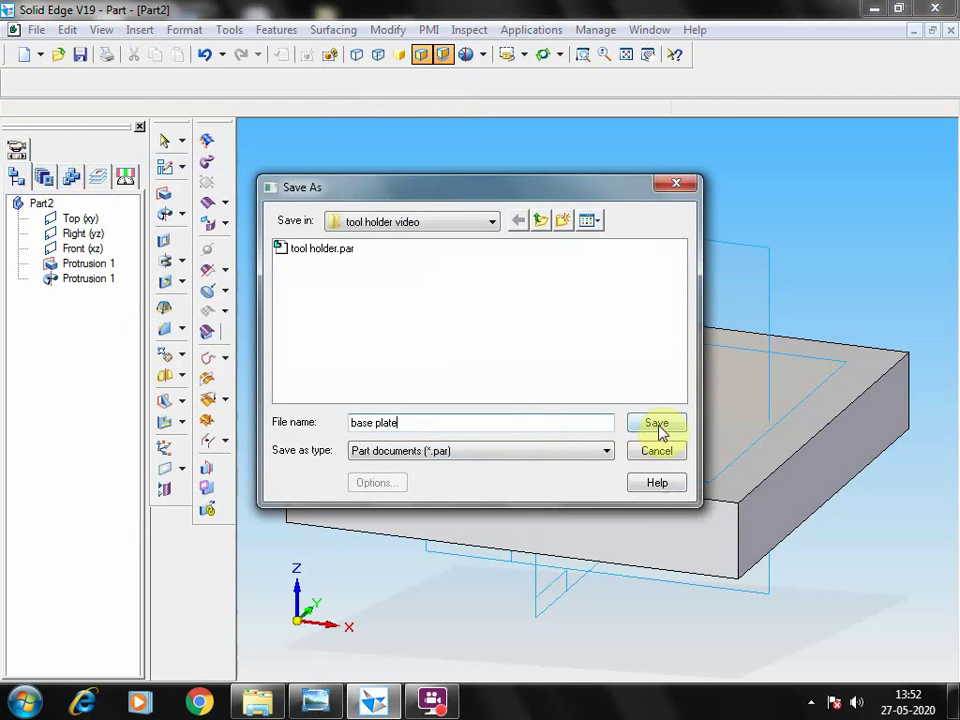
click(658, 425)
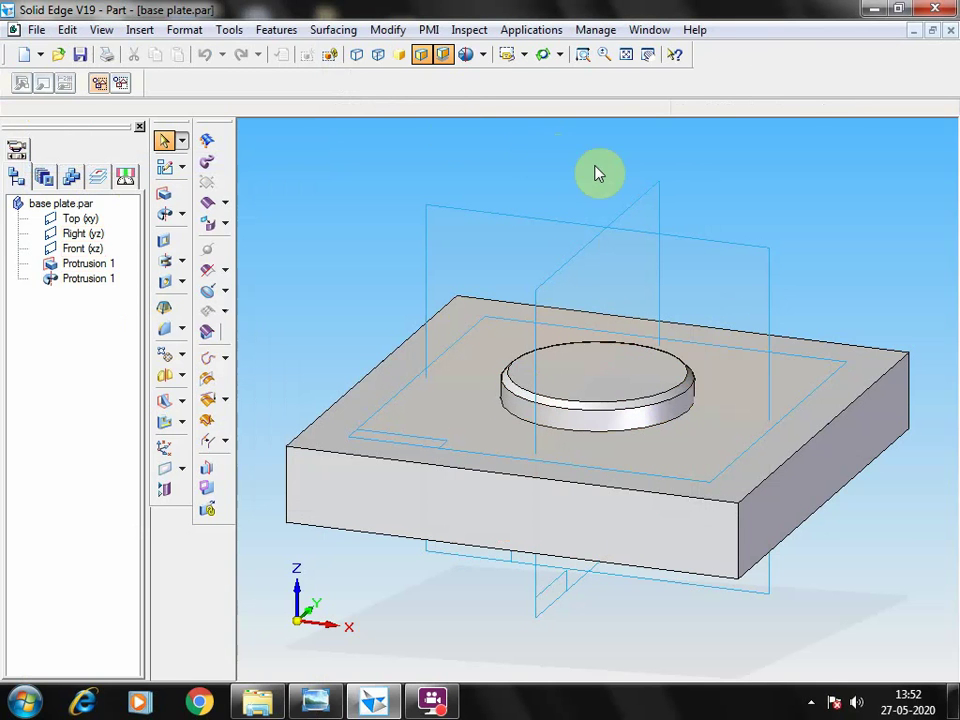
- Consult the scanned drawing, start a hole sketch on the boss's top face, and set the hole type to Threaded
click(300, 703)
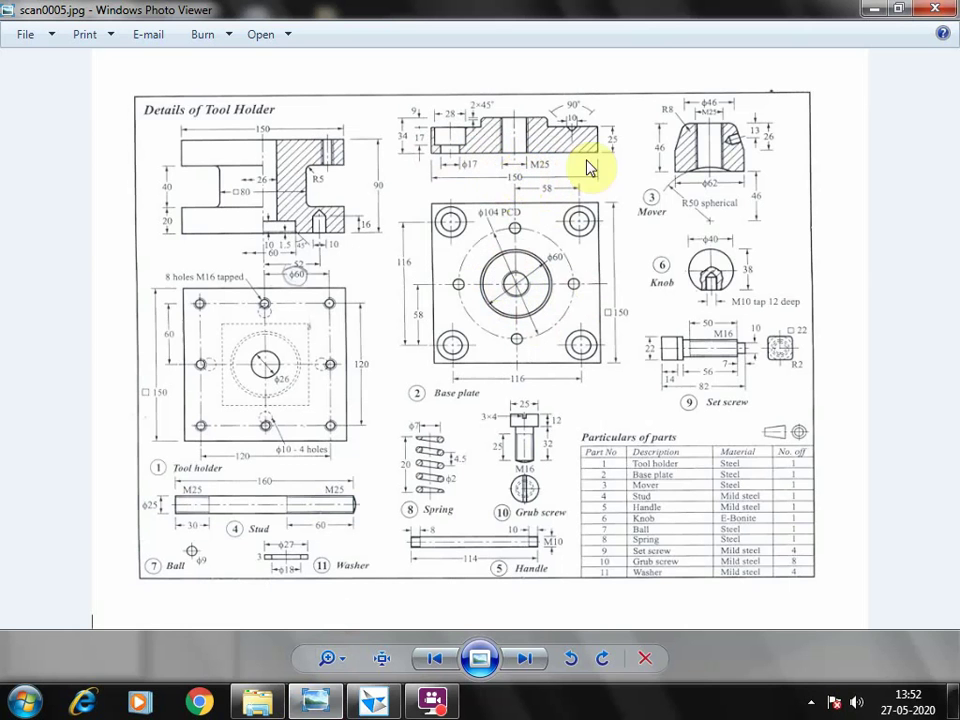
click(371, 705)
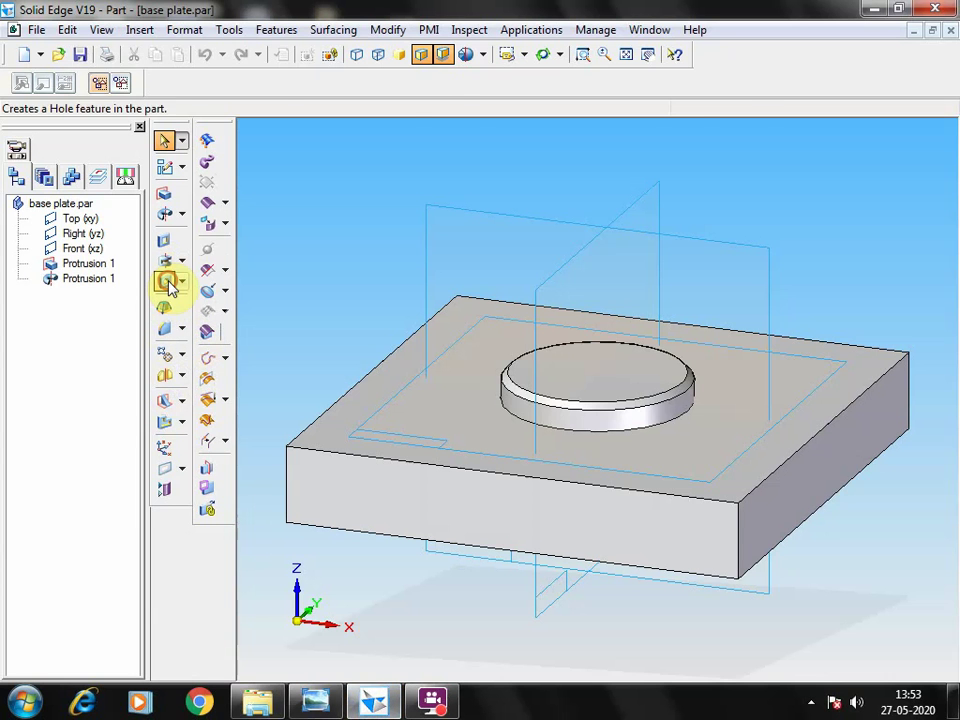
click(168, 280)
click(598, 385)
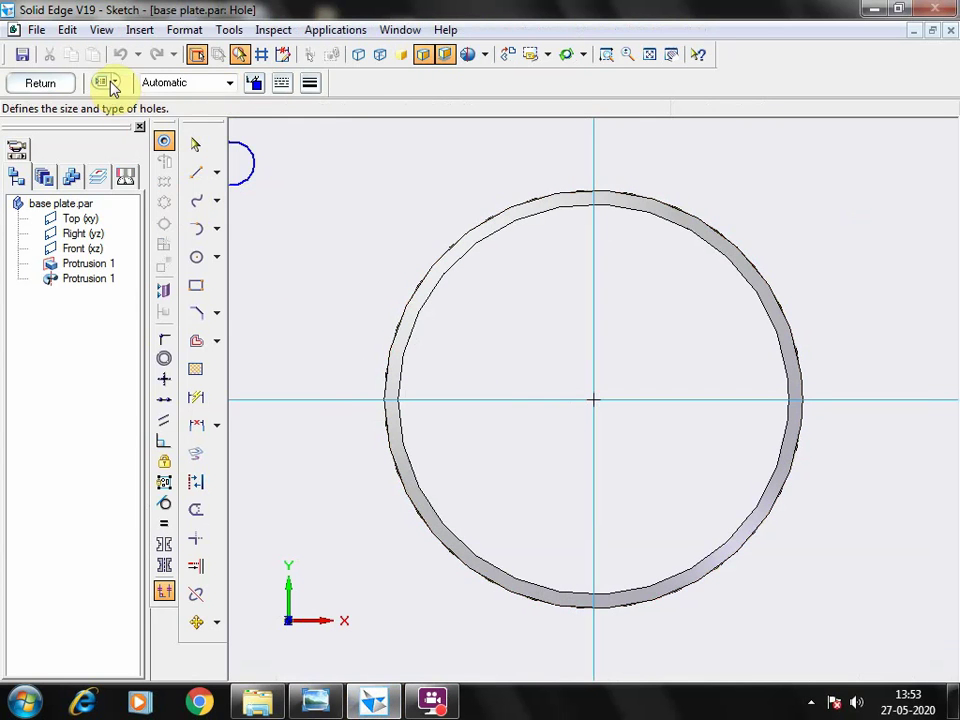
click(107, 83)
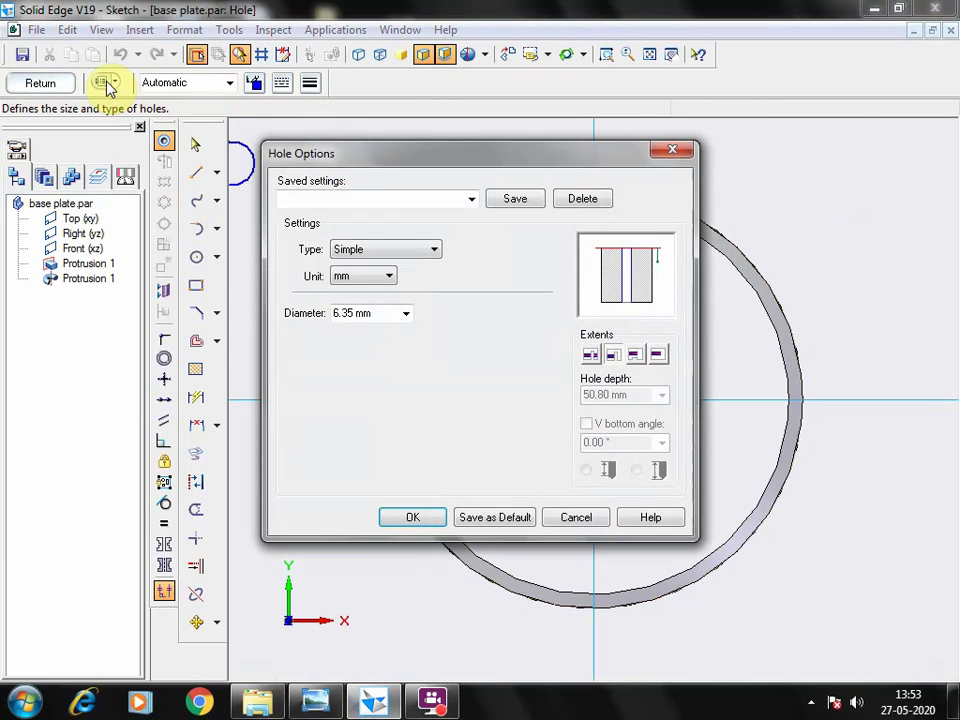
click(400, 251)
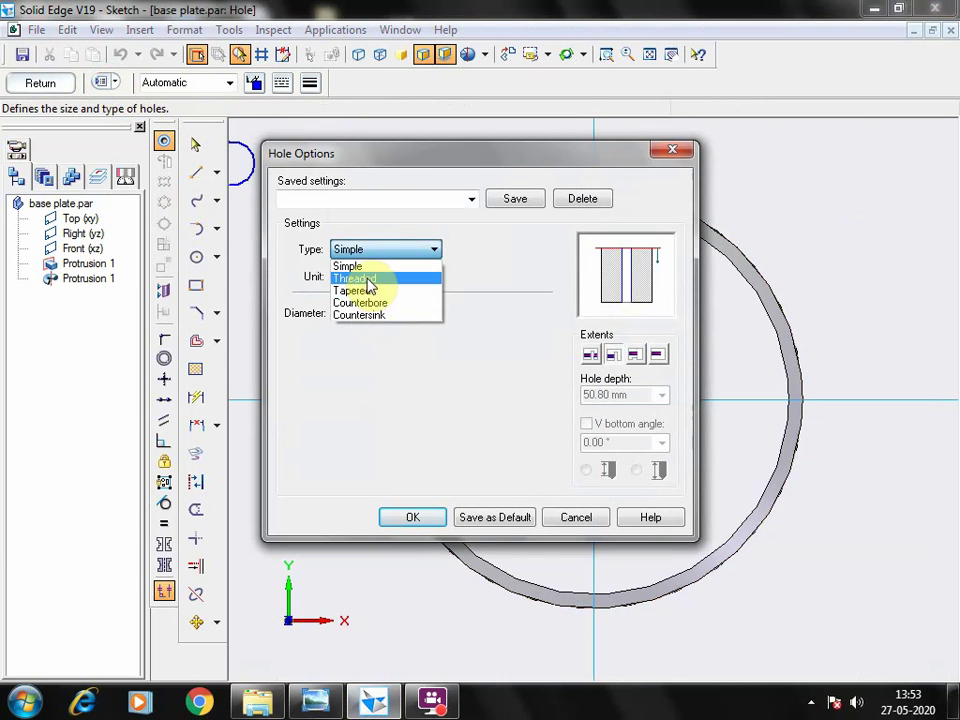
click(369, 279)
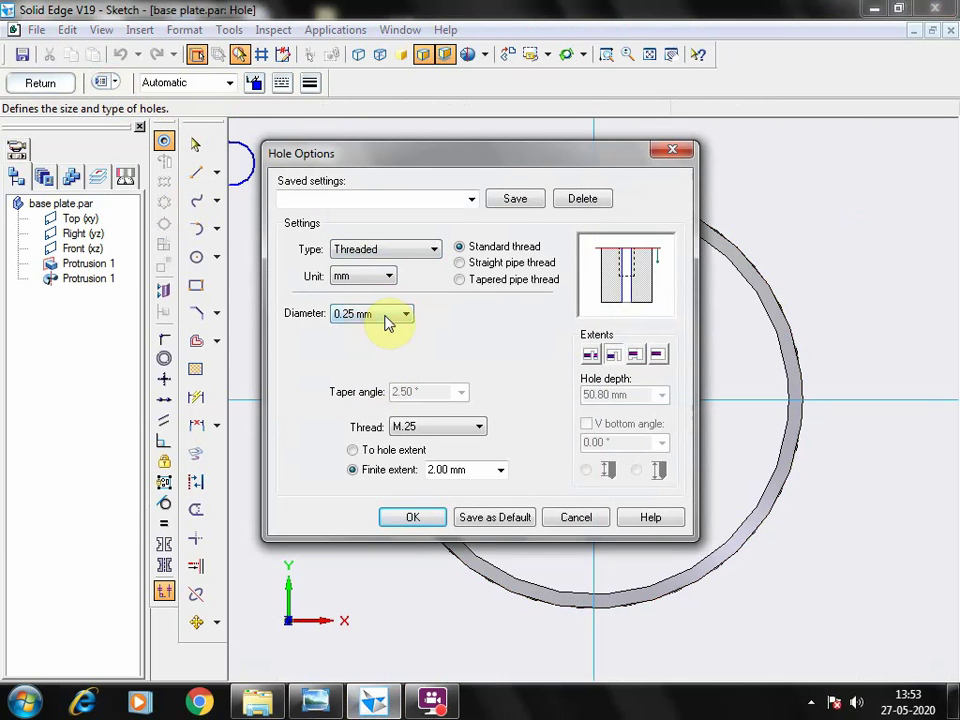
- Recheck the central thread size in the scanned drawing and set the hole diameter to 25 mm with an M25 standard thread
click(388, 320)
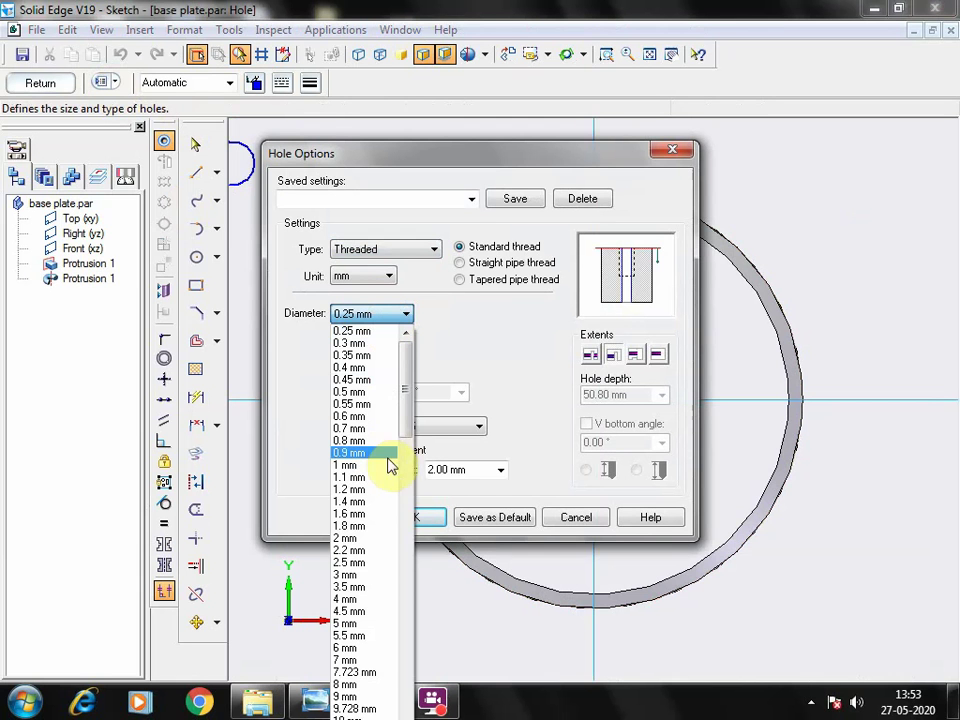
drag(410, 401, 408, 468)
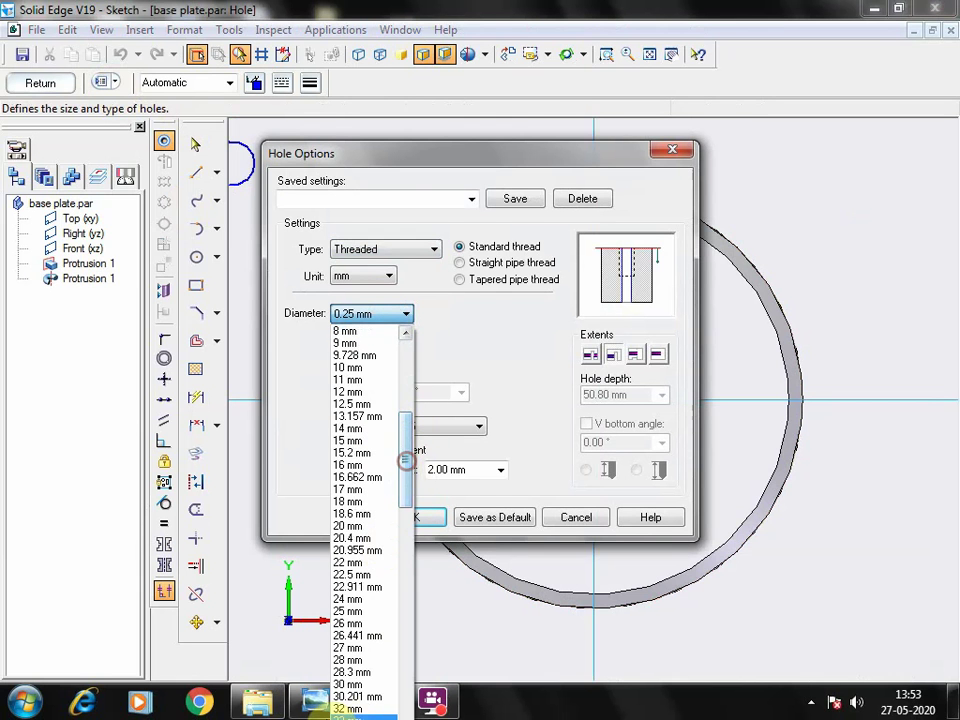
click(312, 704)
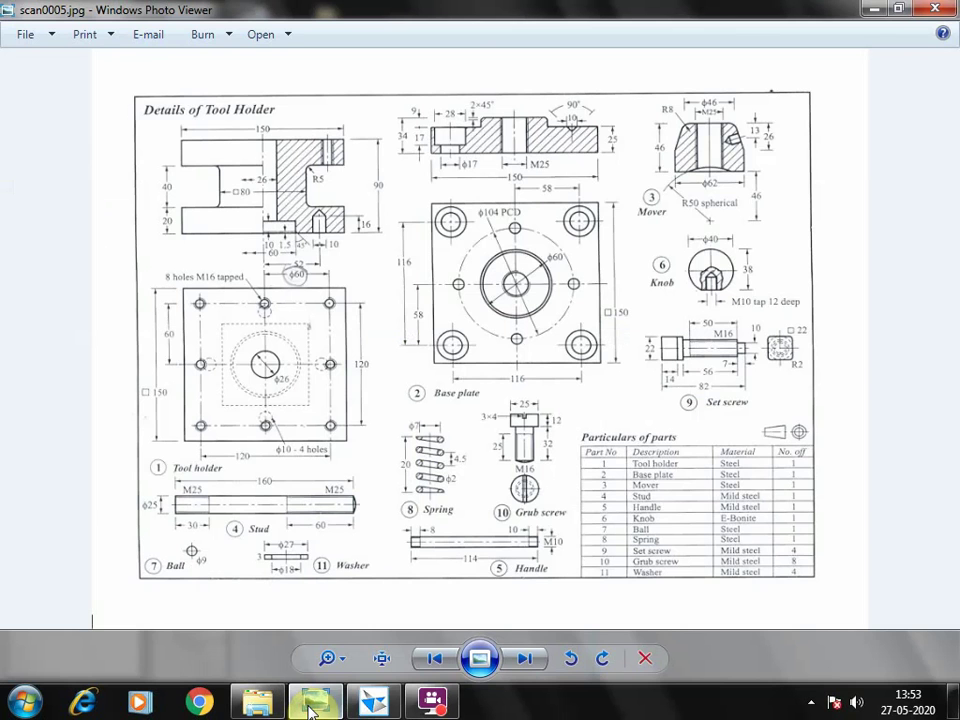
click(310, 706)
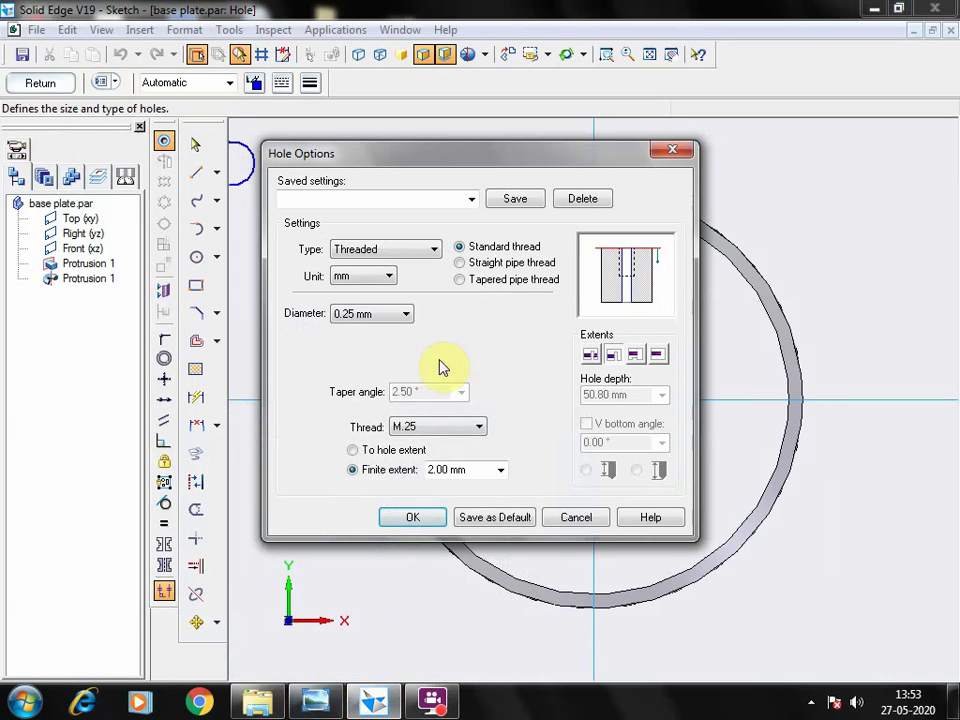
click(384, 320)
scroll(375, 415, down, 5)
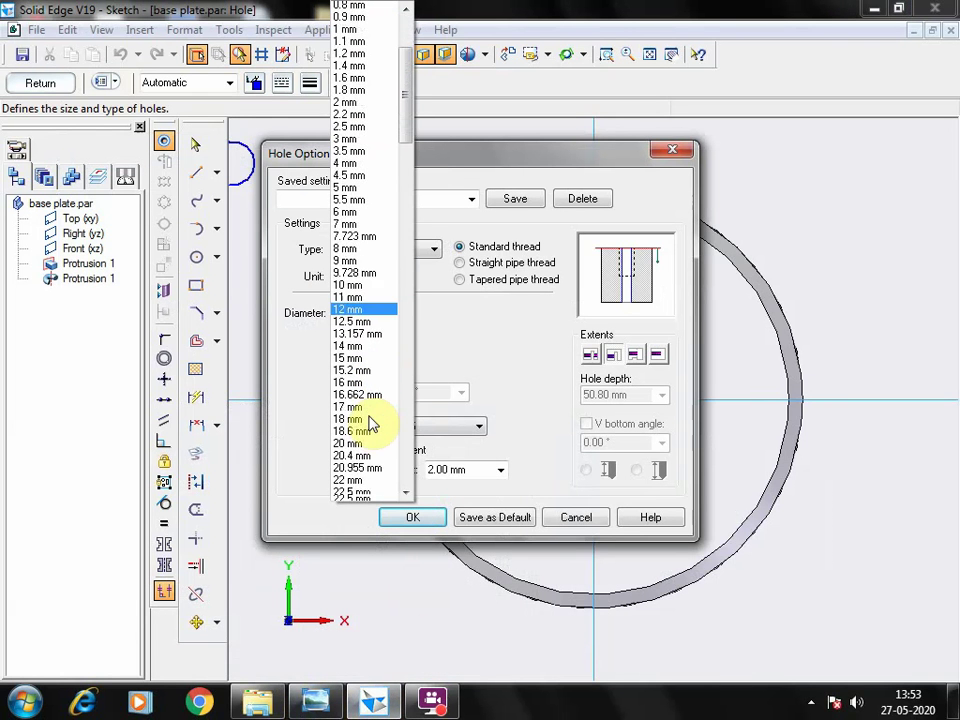
click(369, 458)
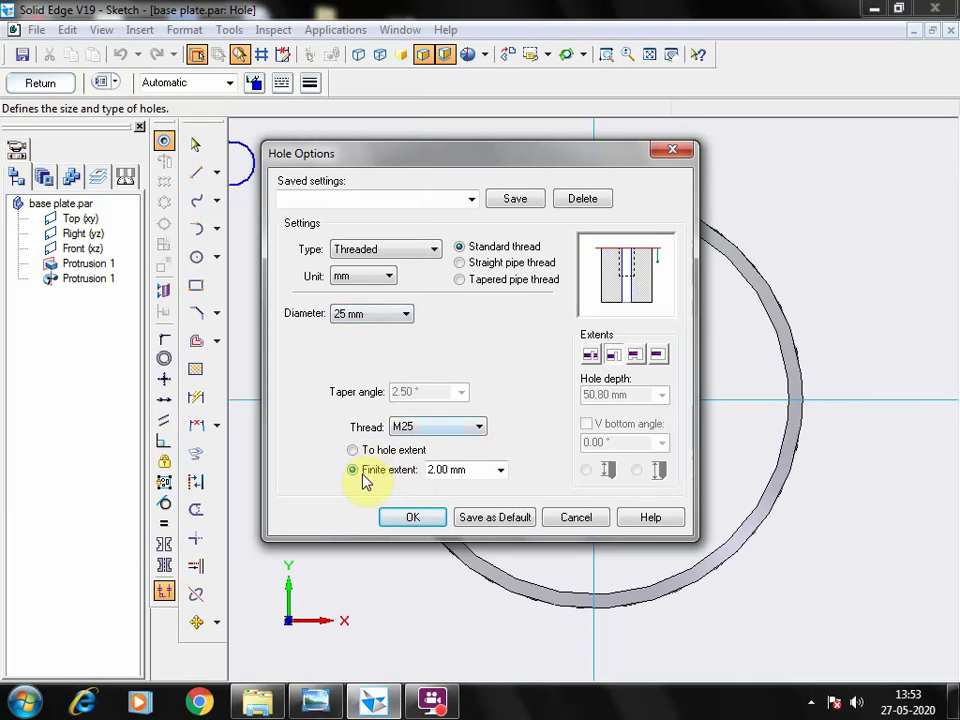
click(414, 522)
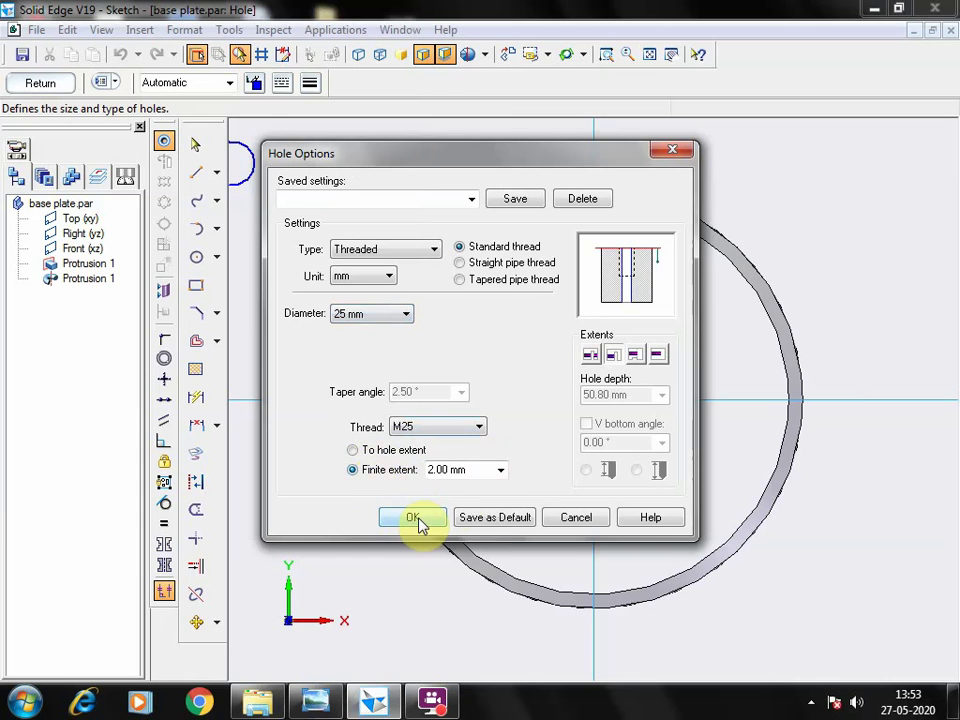
- Set the thread to run to the hole extent and accept the hole options
click(500, 469)
click(394, 453)
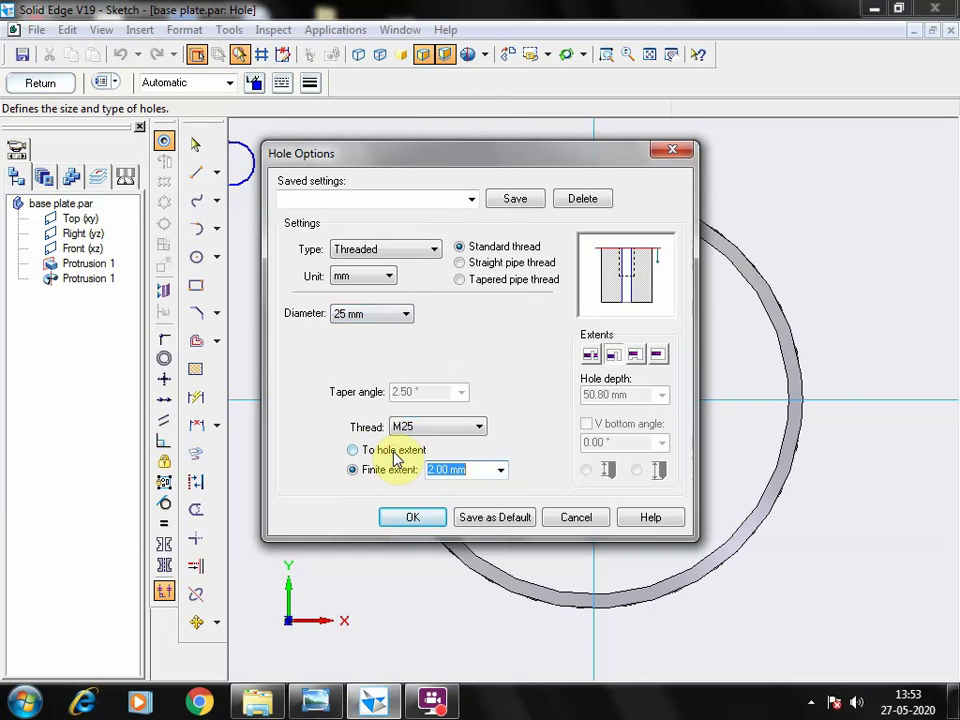
click(353, 450)
click(412, 518)
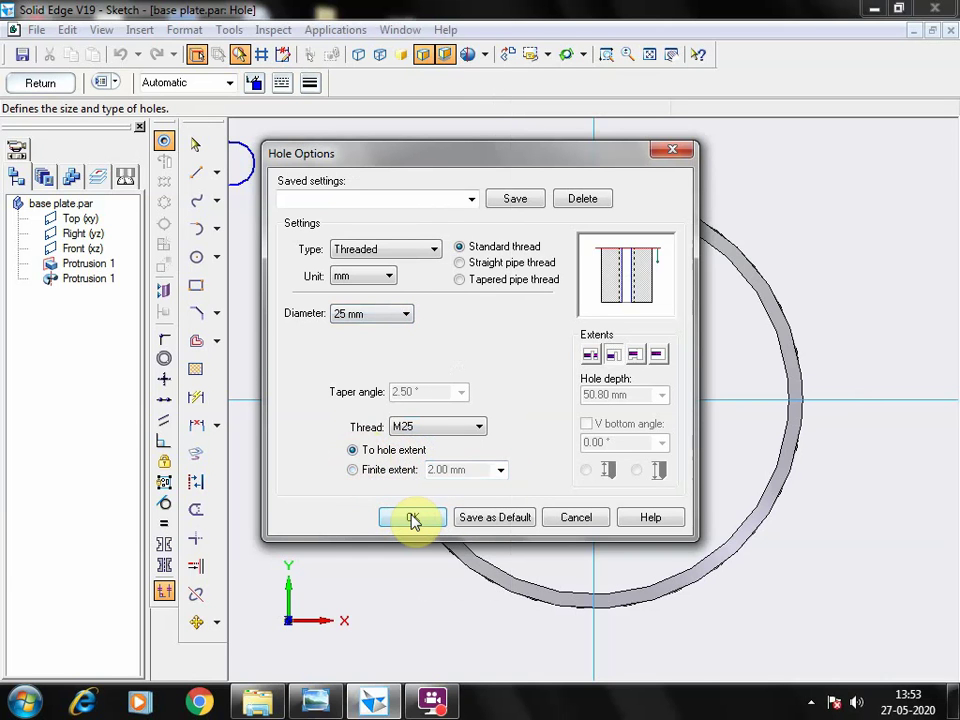
click(411, 517)
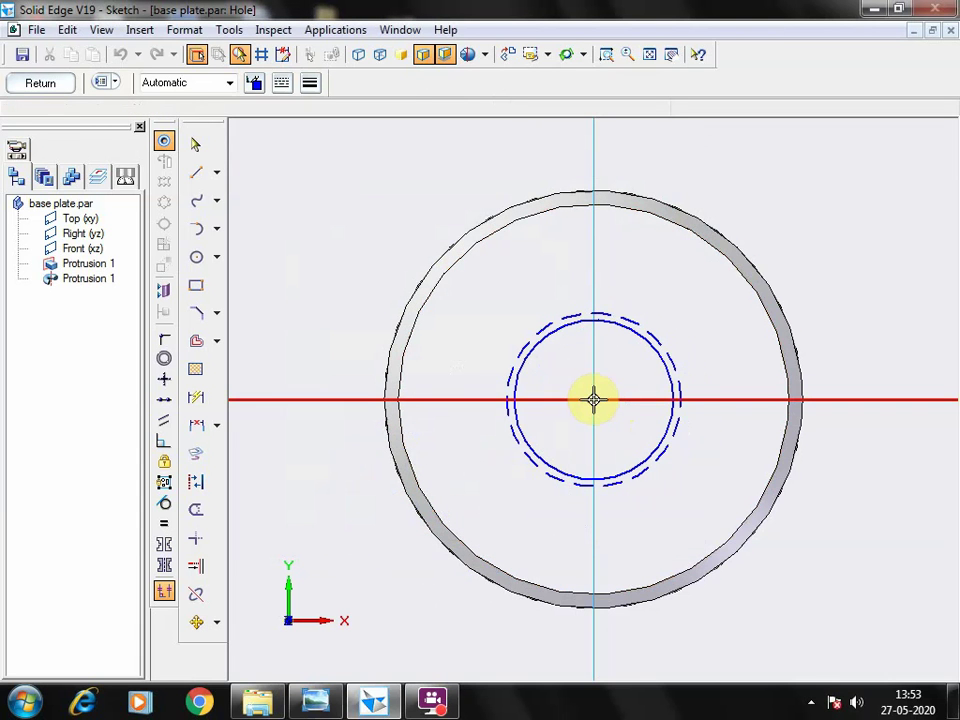
- Place the M25 threaded hole at the boss centre, finish the sketch, and cut it downward through the plate
click(594, 400)
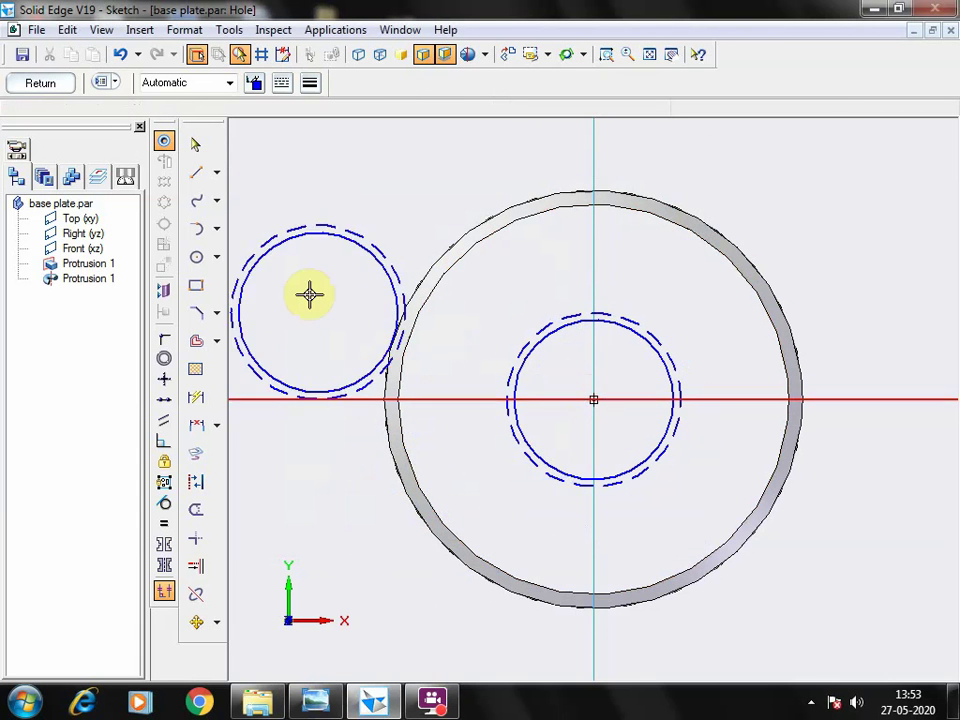
click(193, 145)
click(24, 85)
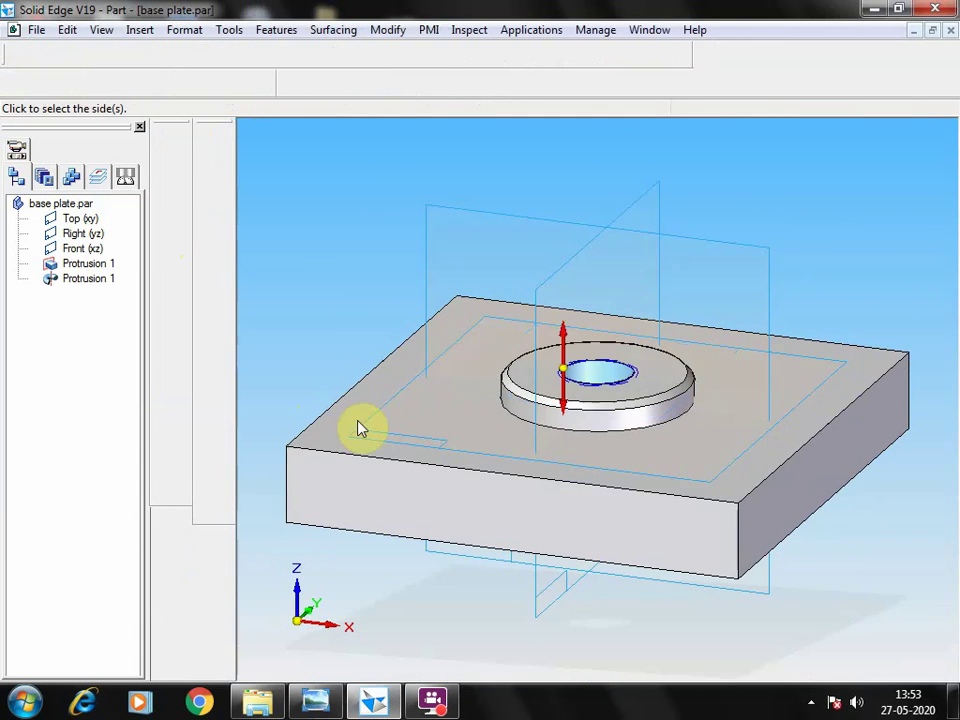
click(463, 628)
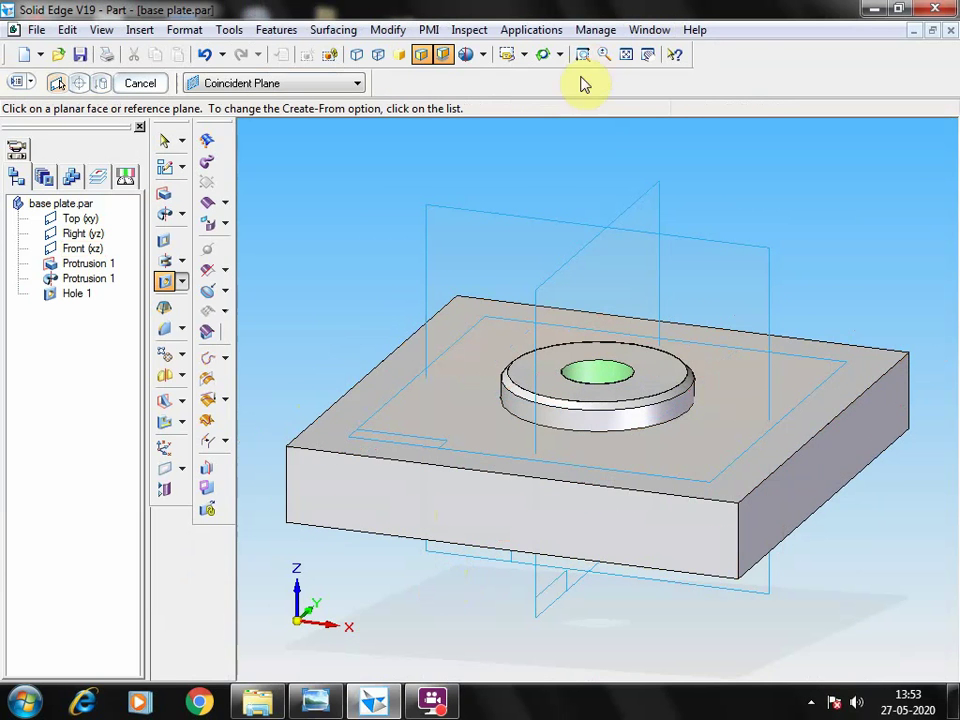
- Inspect the central hole from above and examine the base plate views in the scanned drawing for the remaining hole details
click(542, 56)
mouse_move(483, 528)
mouse_down()
mouse_move(514, 448)
mouse_move(516, 501)
mouse_move(540, 521)
mouse_move(536, 584)
mouse_move(482, 551)
mouse_up()
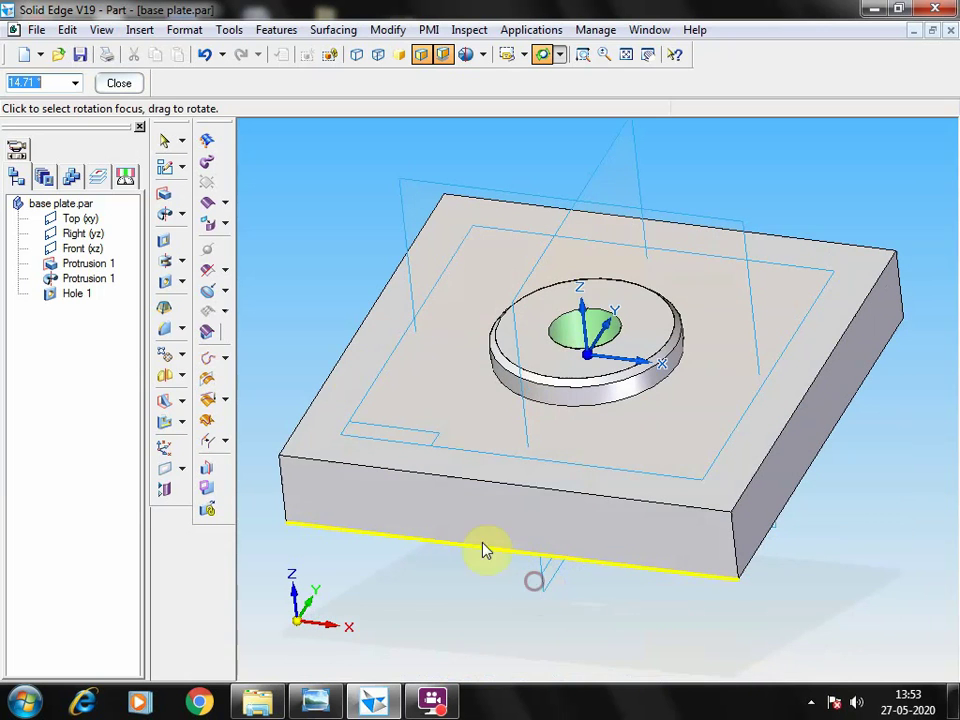
click(122, 88)
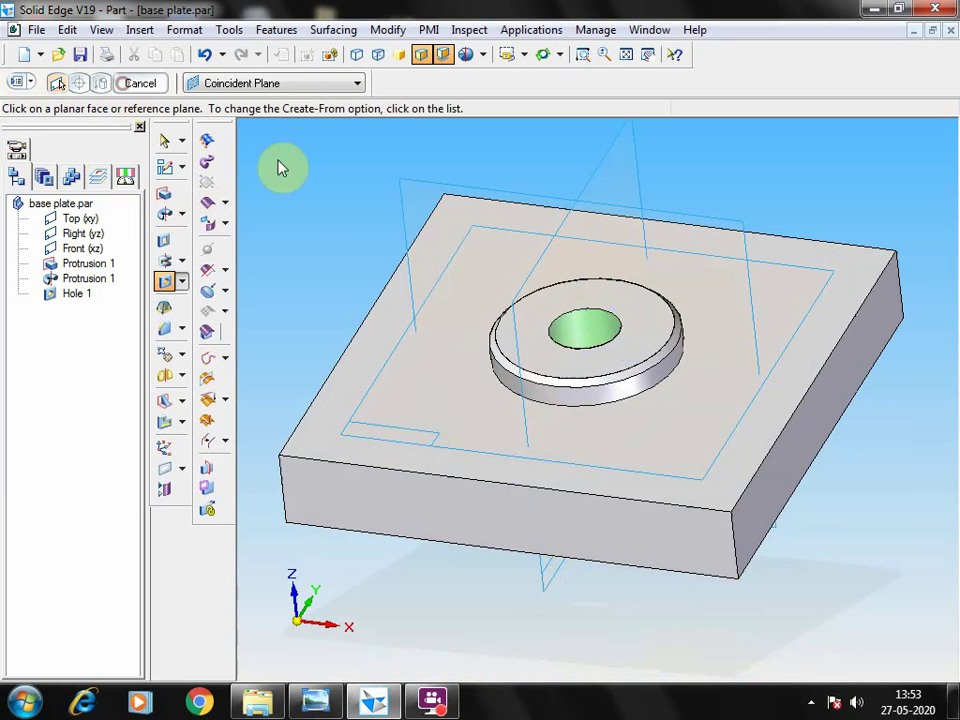
click(373, 702)
click(373, 702)
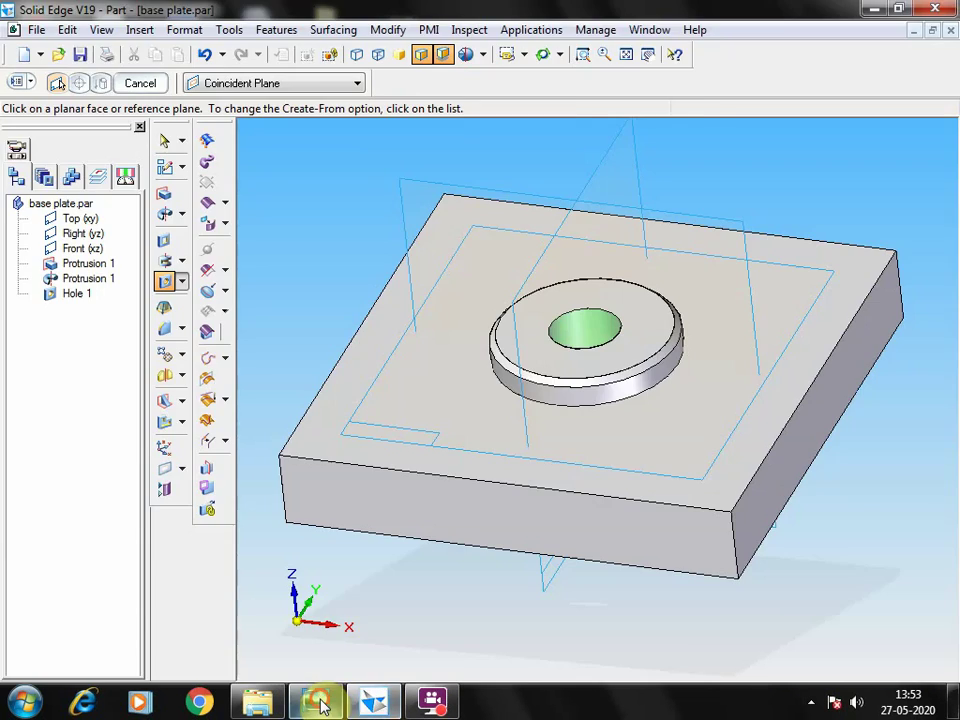
click(315, 702)
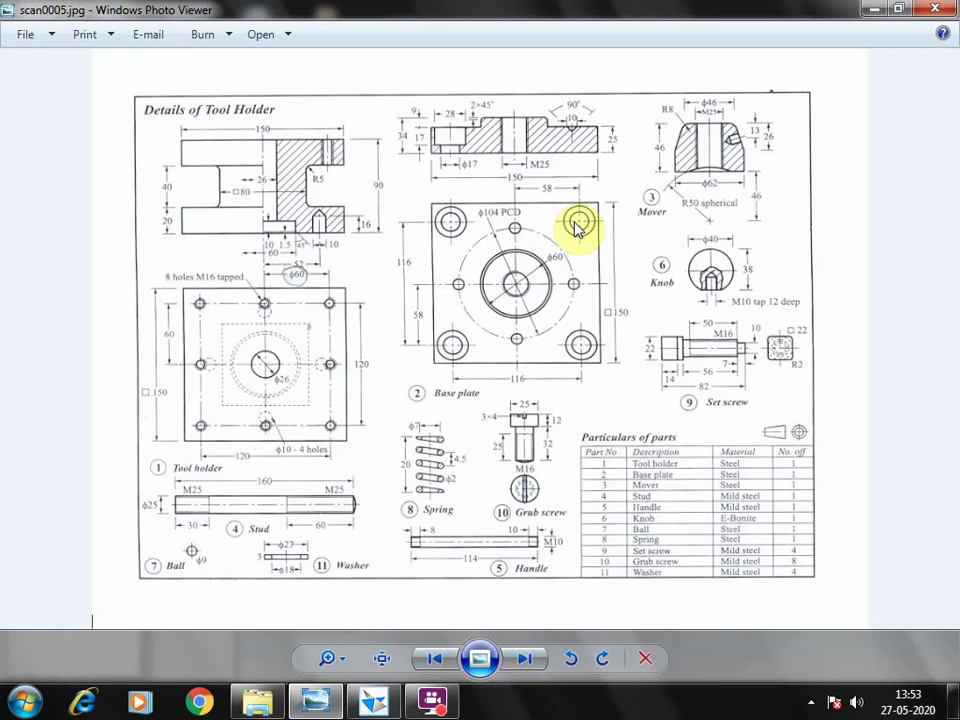
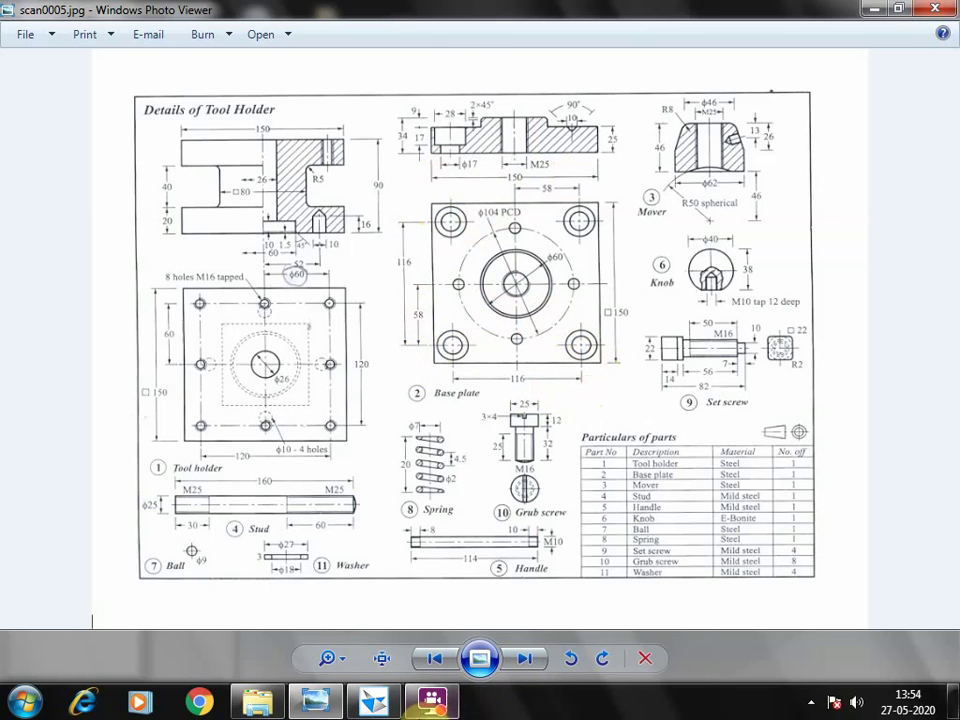
click(373, 700)
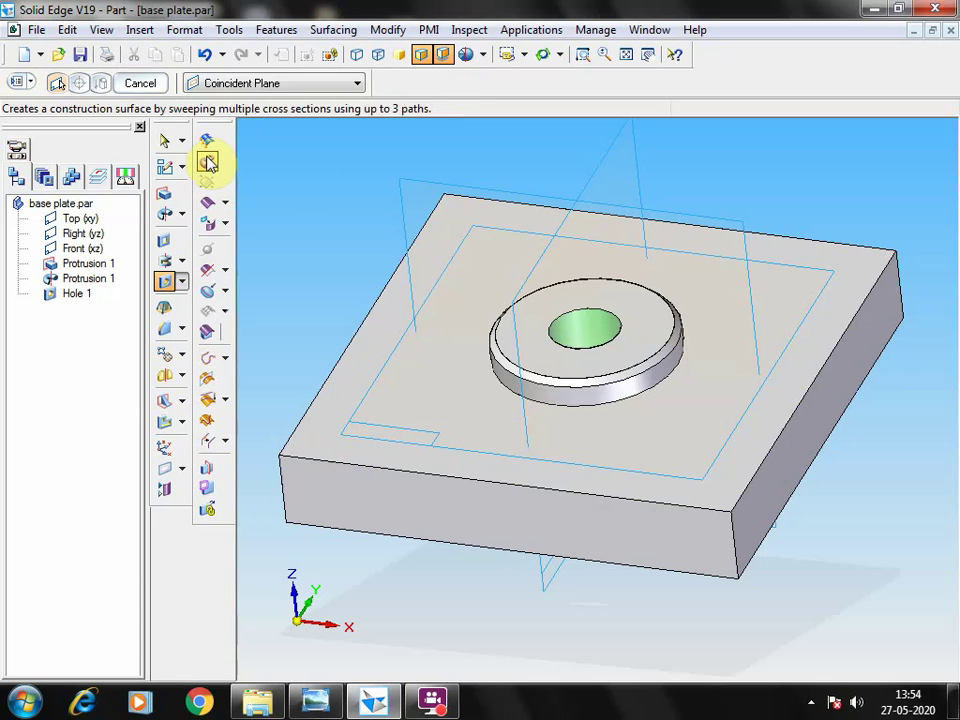
mouse_move(373, 697)
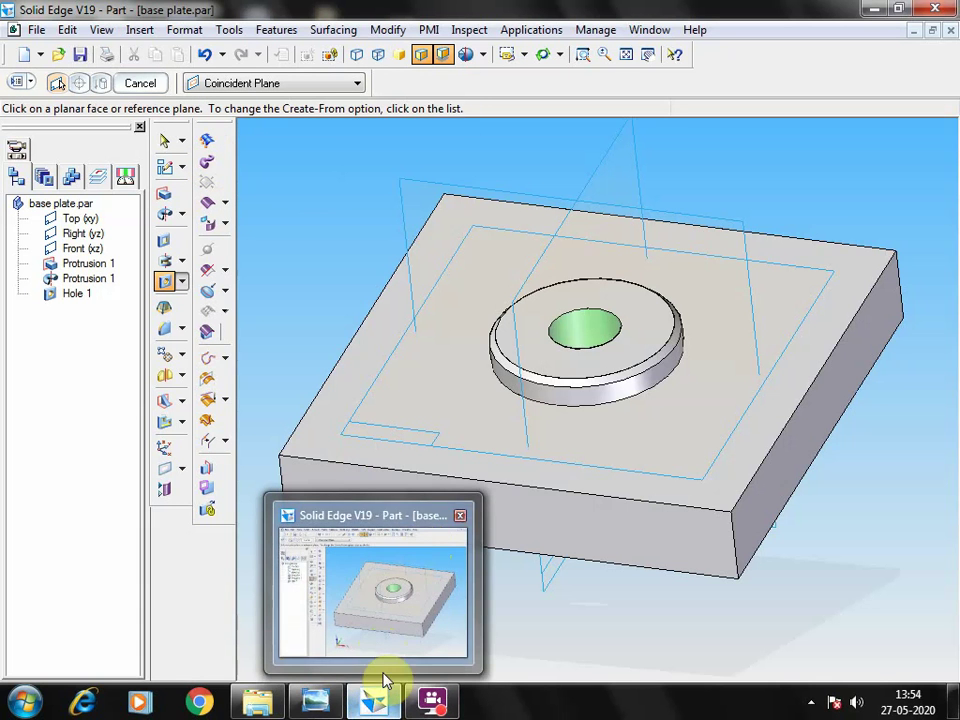
mouse_move(255, 704)
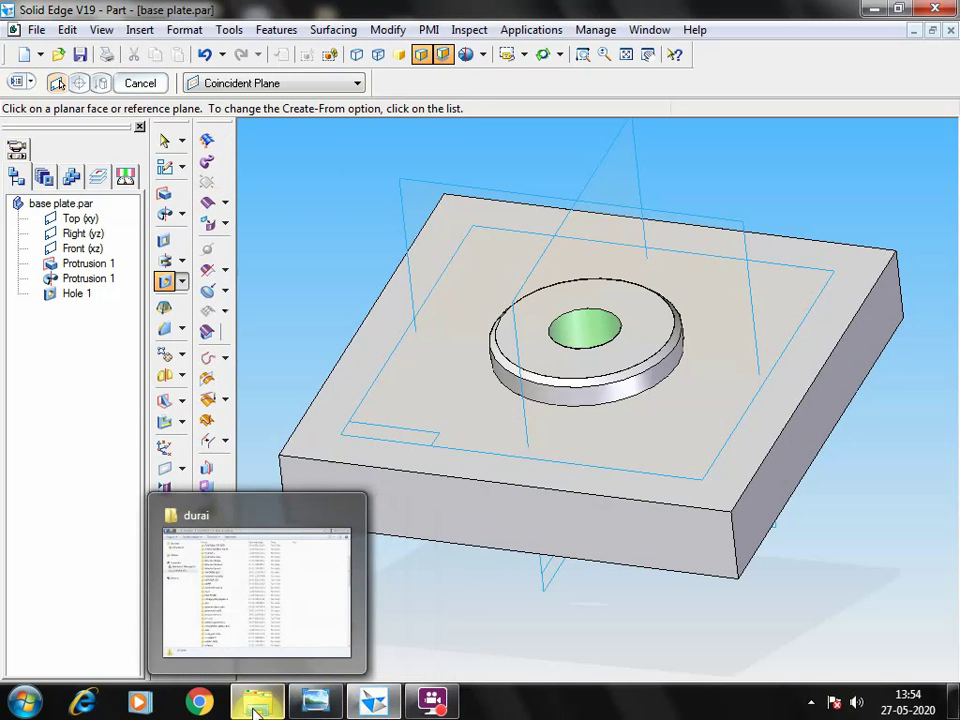
- Check the corner hole spacing in the scanned drawing and start a hole sketch on the base plate's top face
click(318, 702)
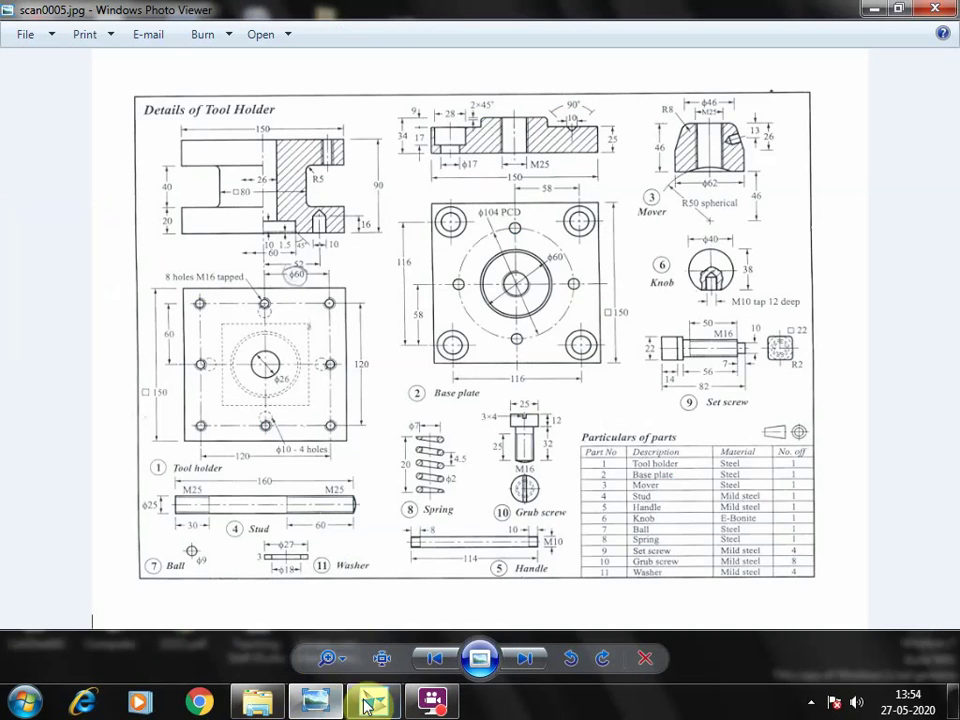
click(370, 703)
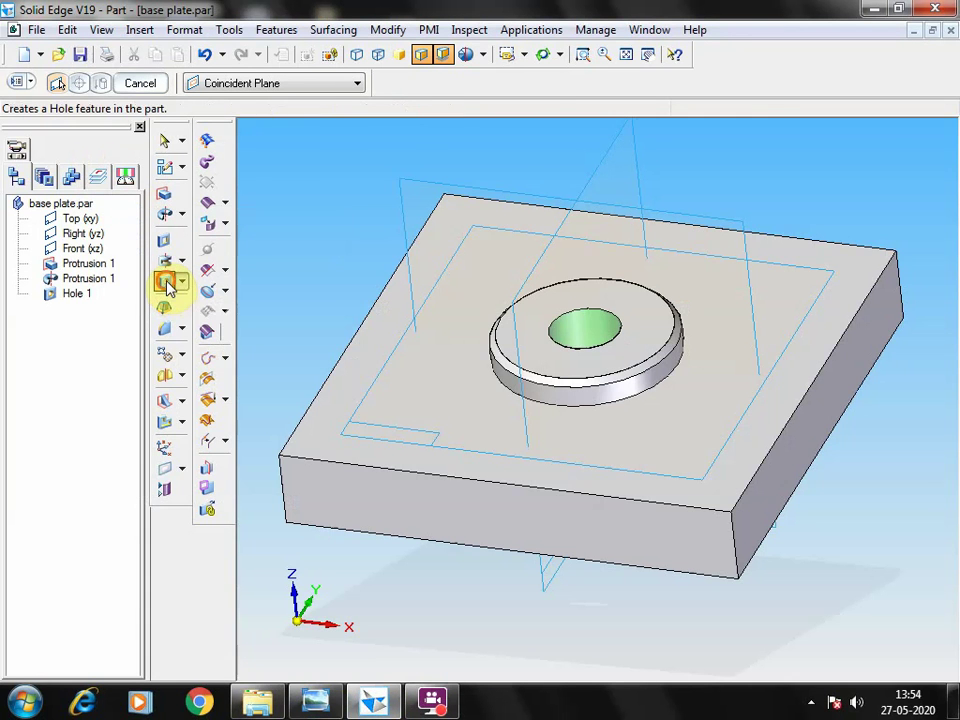
click(168, 285)
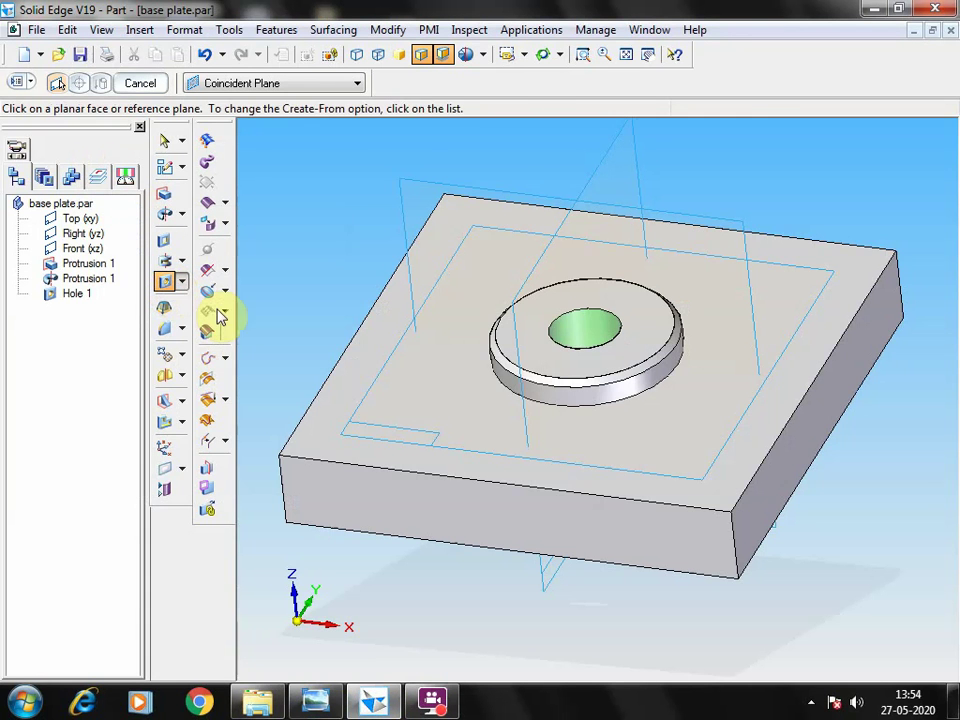
click(383, 410)
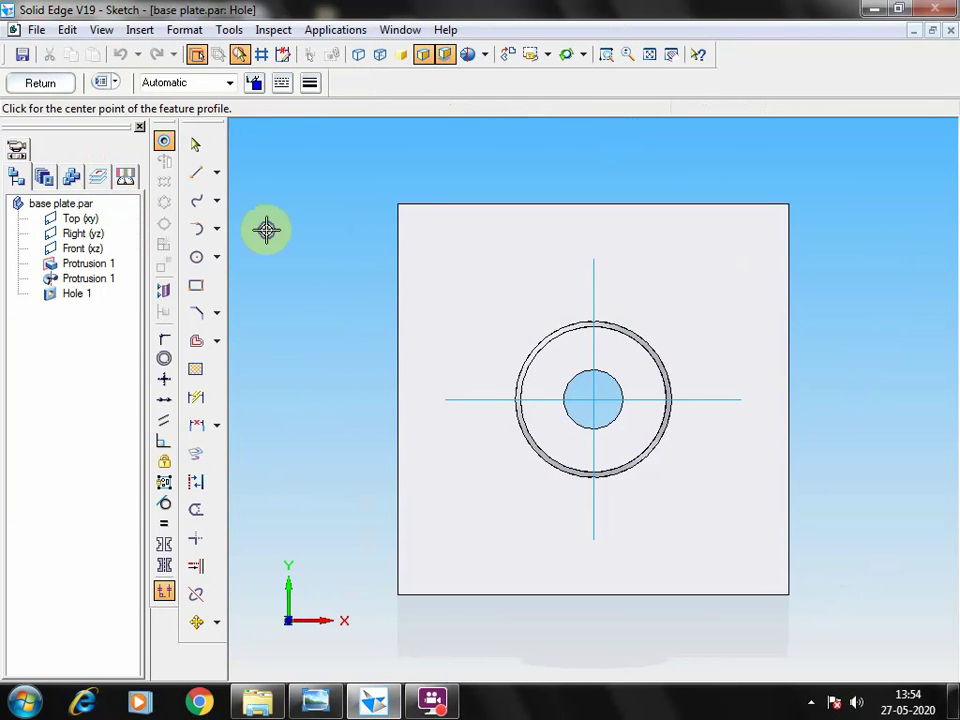
click(196, 172)
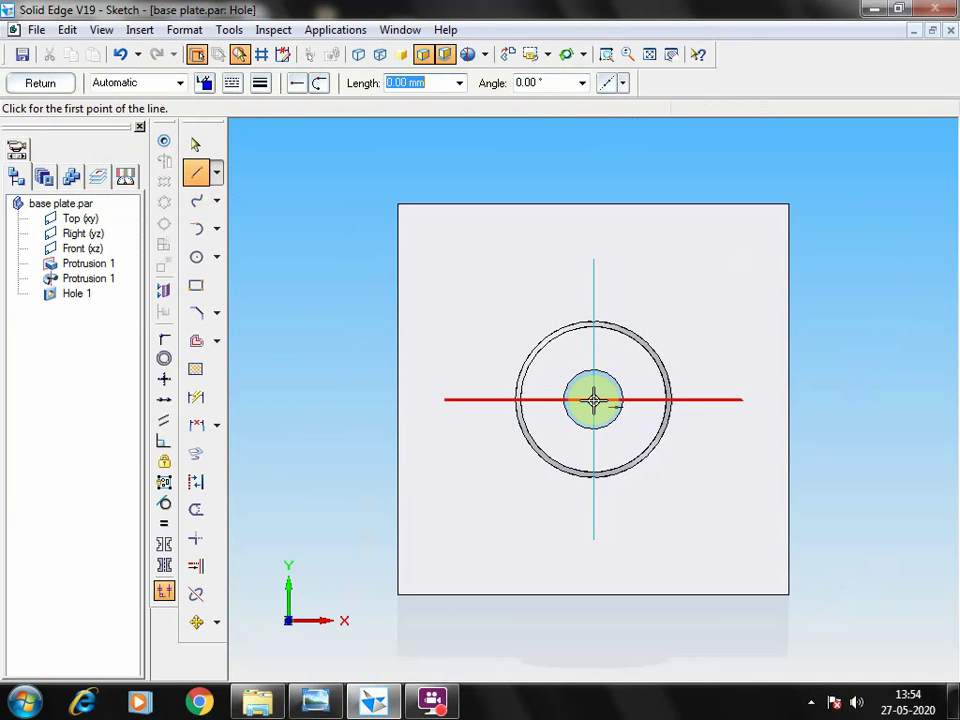
click(594, 400)
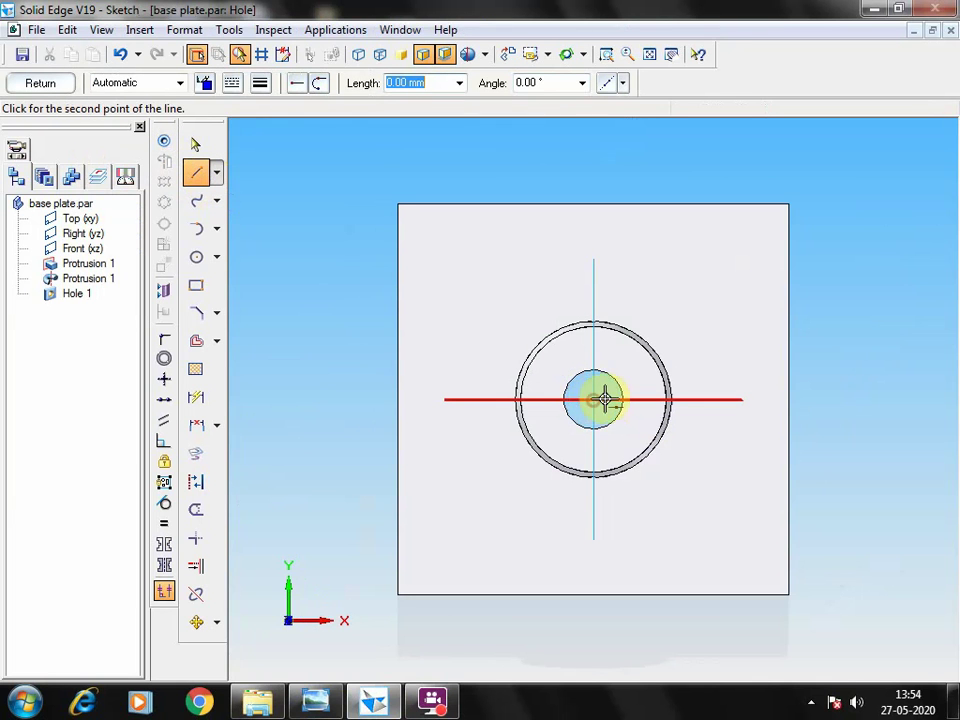
text(51.)
text(8)
key(Return)
click(745, 399)
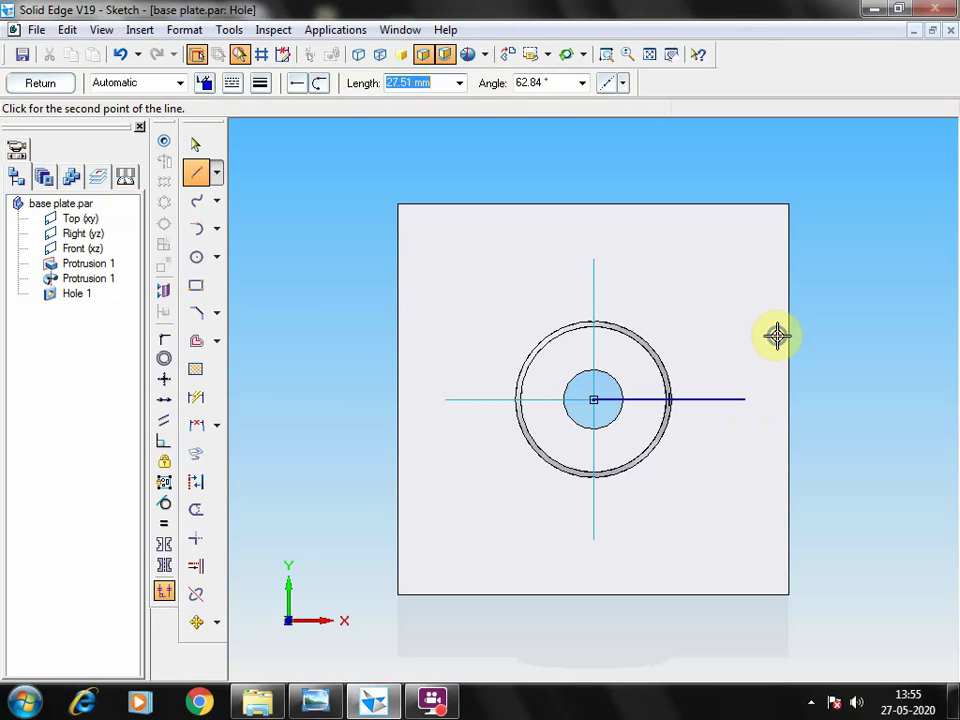
right_click(707, 401)
click(194, 144)
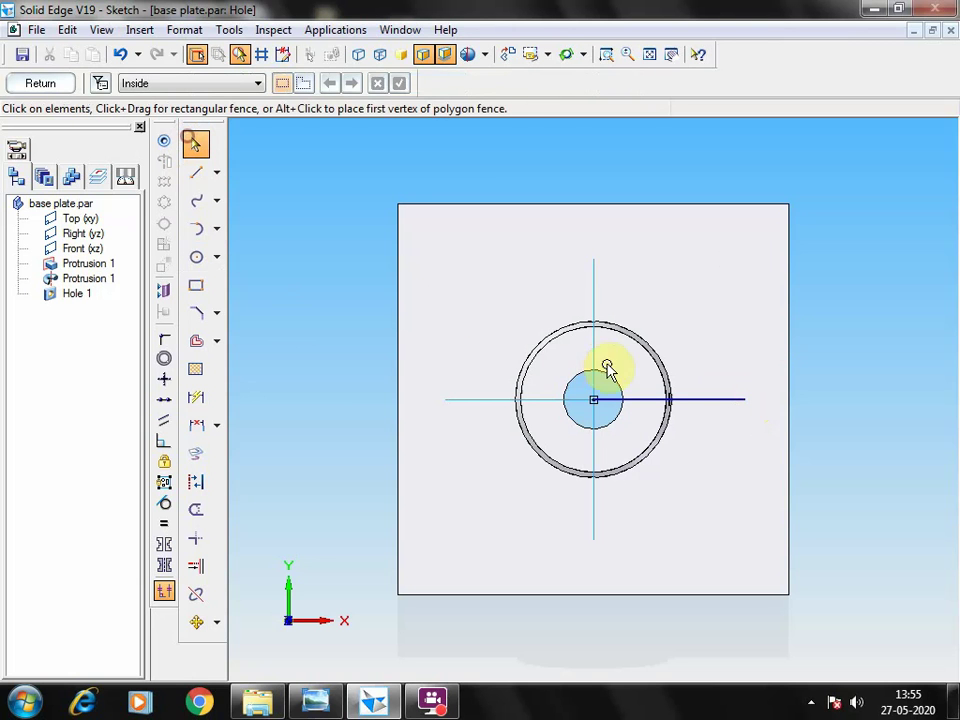
click(716, 400)
key(Escape)
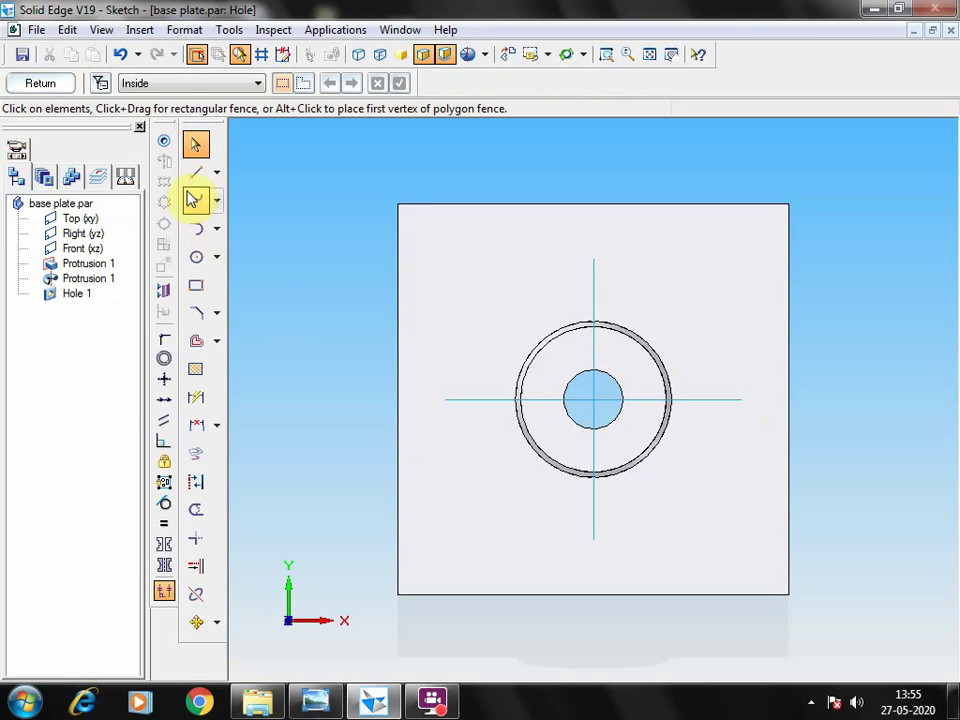
- Draw a 58 mm horizontal line from the plate centre in positive X and a 58 mm vertical line upward from its end
click(195, 173)
click(594, 401)
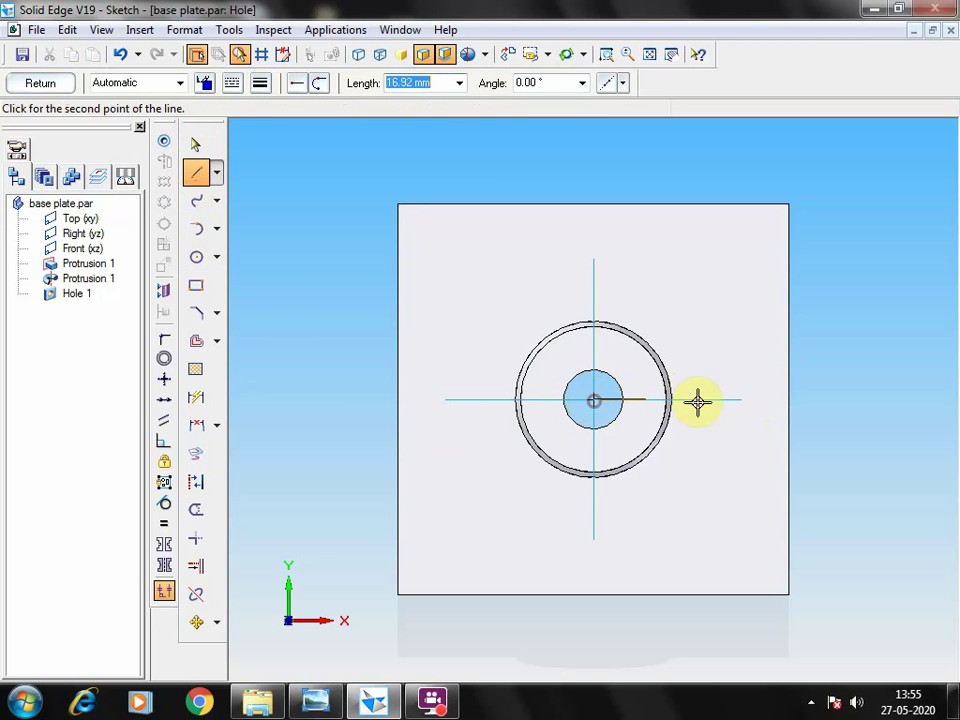
text(58)
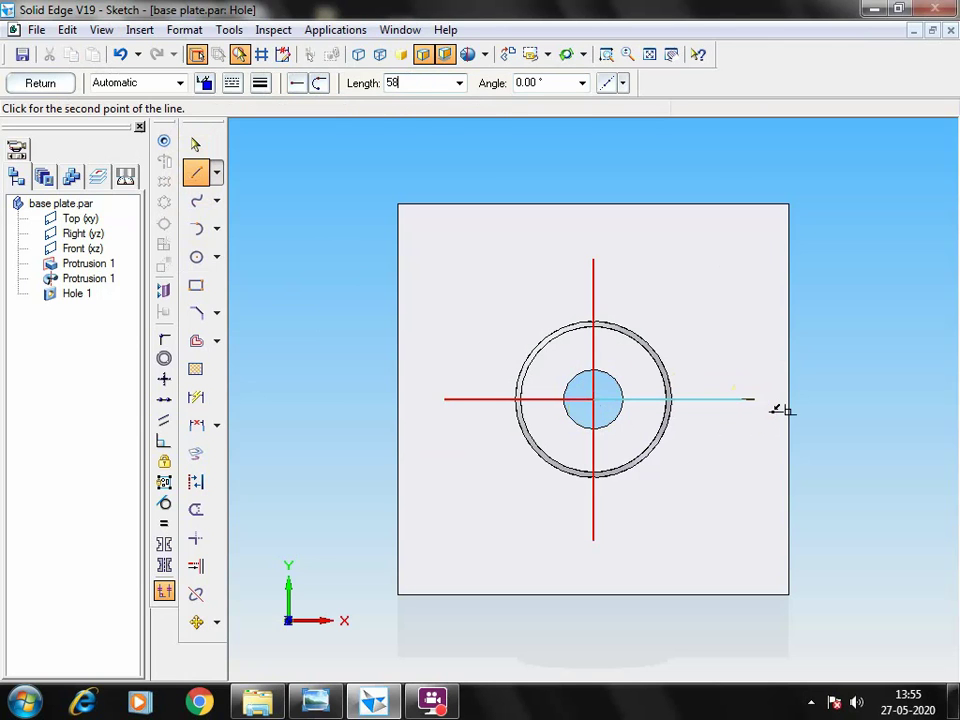
key(Tab)
click(754, 401)
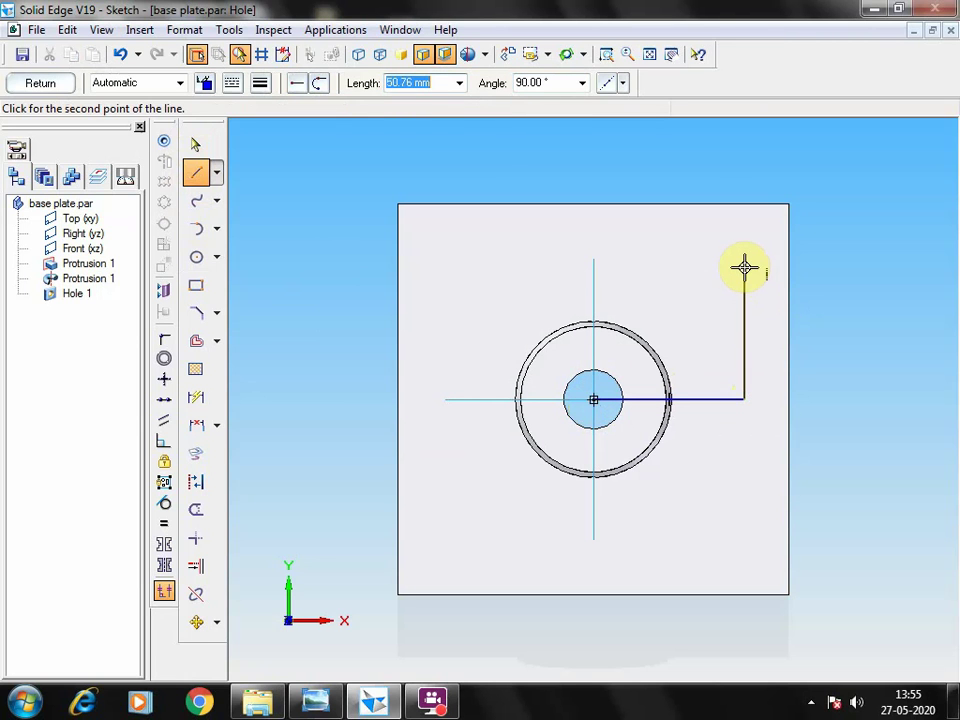
text(58)
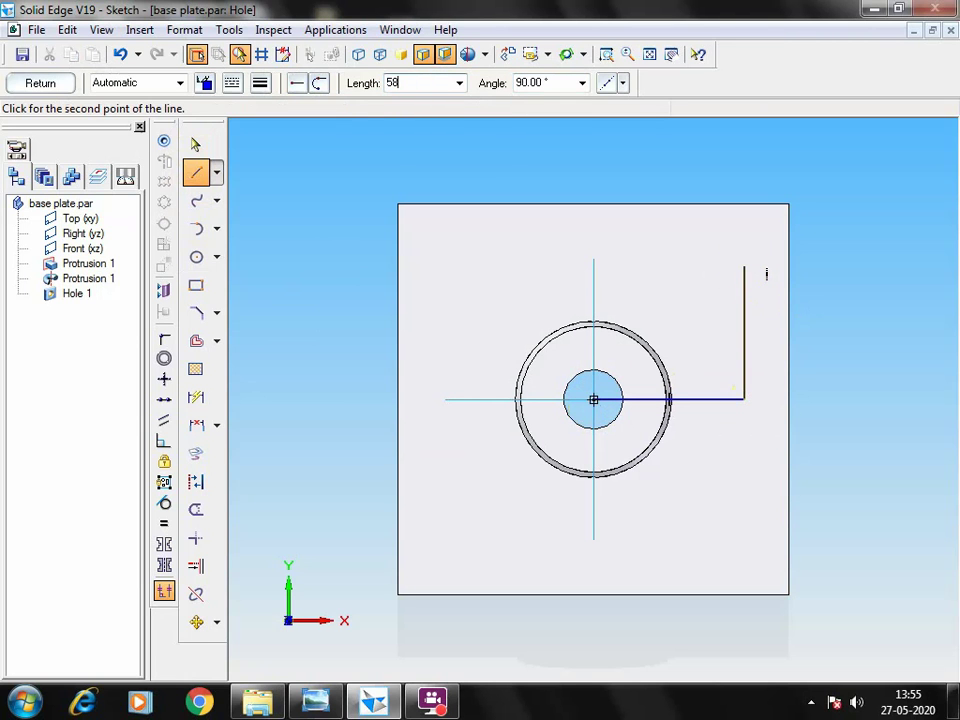
key(Tab)
click(745, 265)
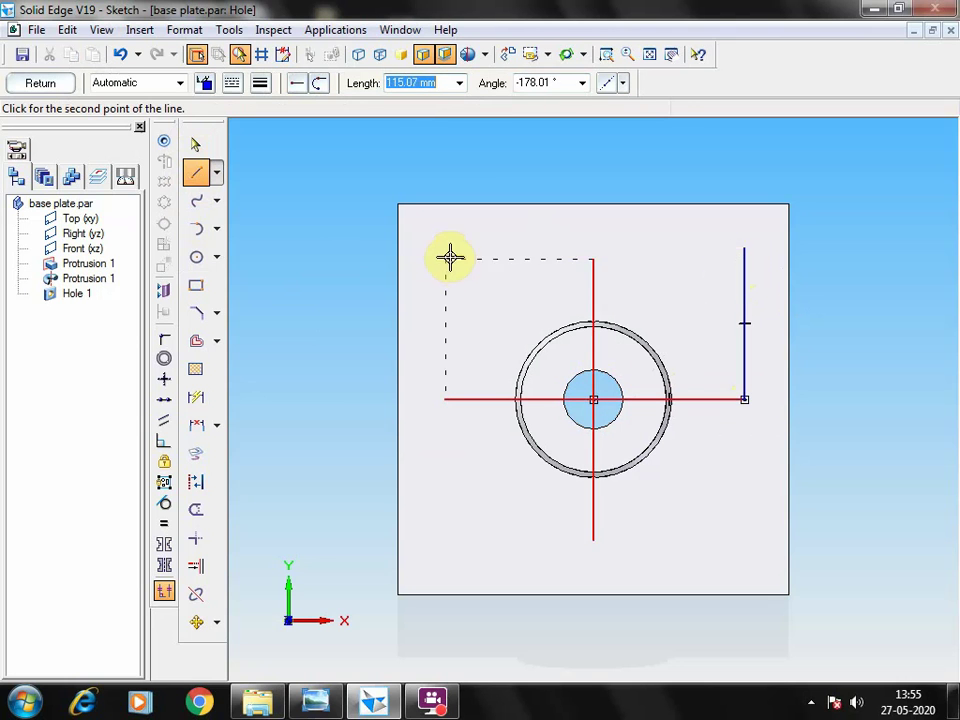
- Continue the layout with a 116 mm horizontal line in negative X and a 116 mm vertical line downward
text(1)
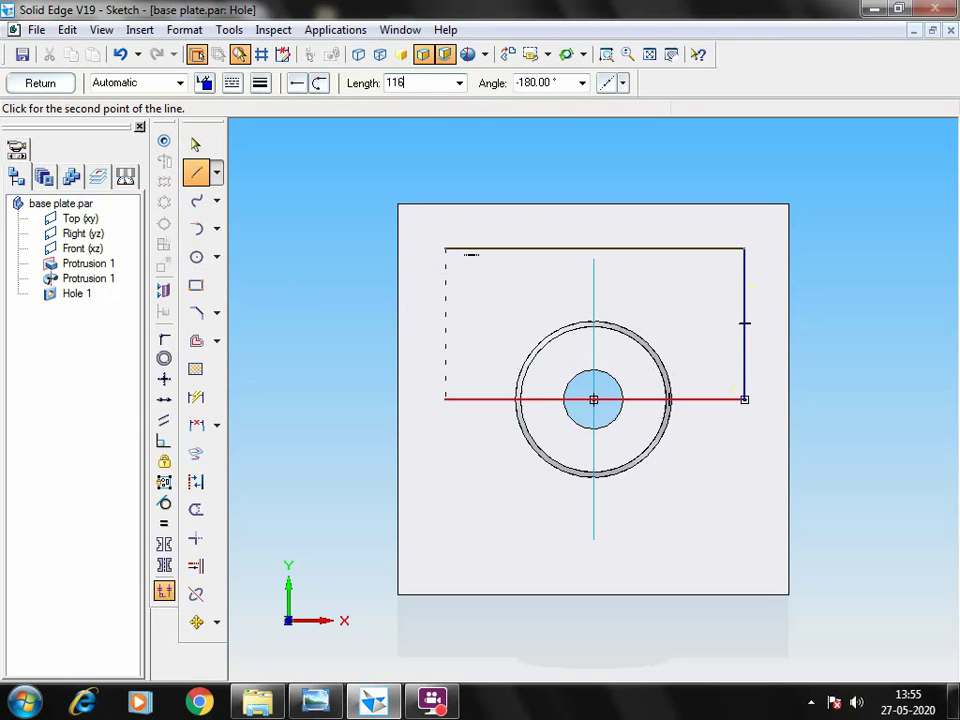
text(15.6)
key(Tab)
click(446, 248)
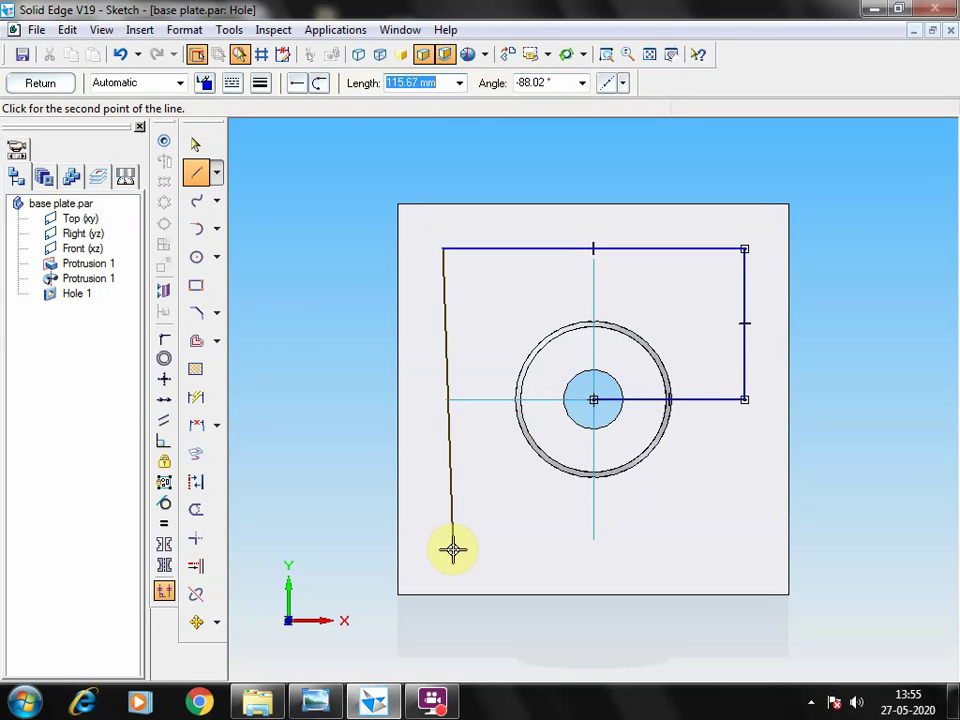
text(116)
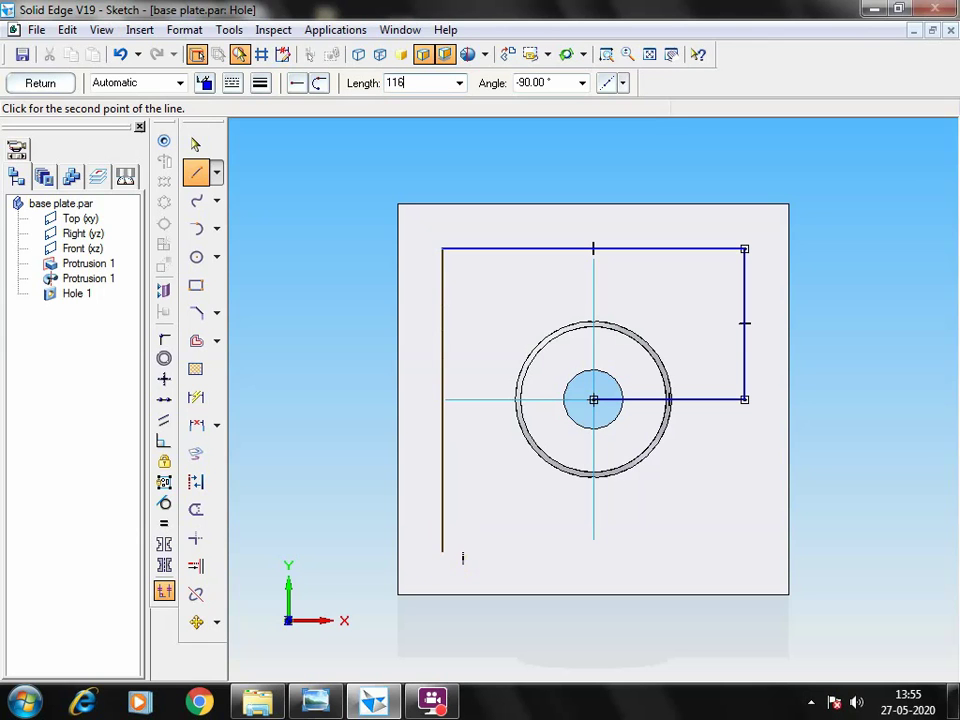
click(441, 550)
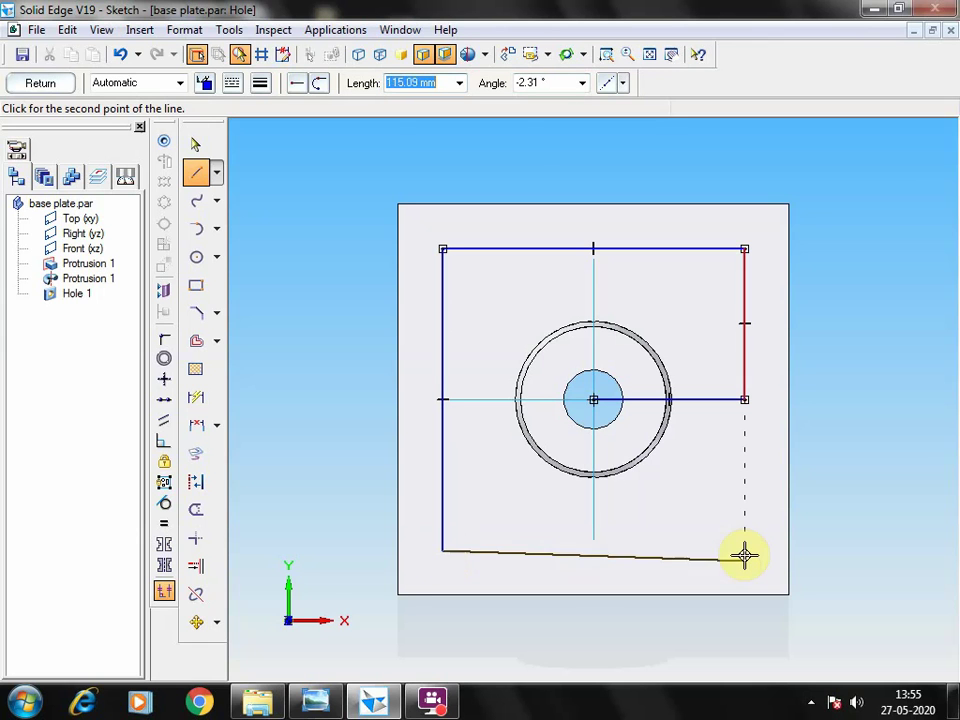
- Close the layout square with a 116 mm horizontal line in positive X and a 58 mm vertical line upward
text(116)
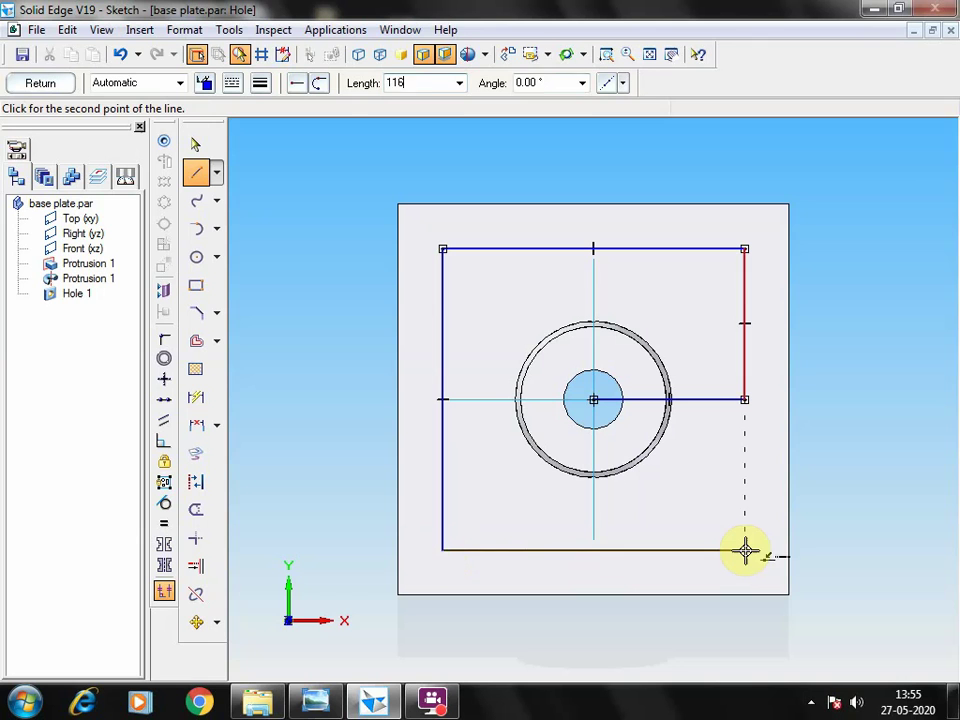
key(Return)
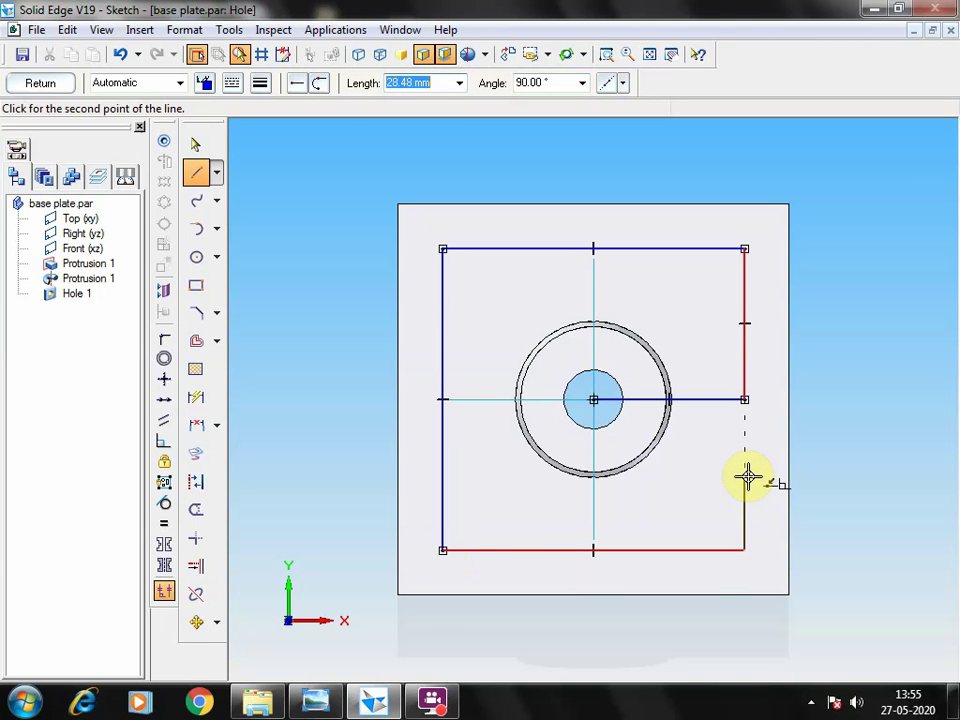
text(5)
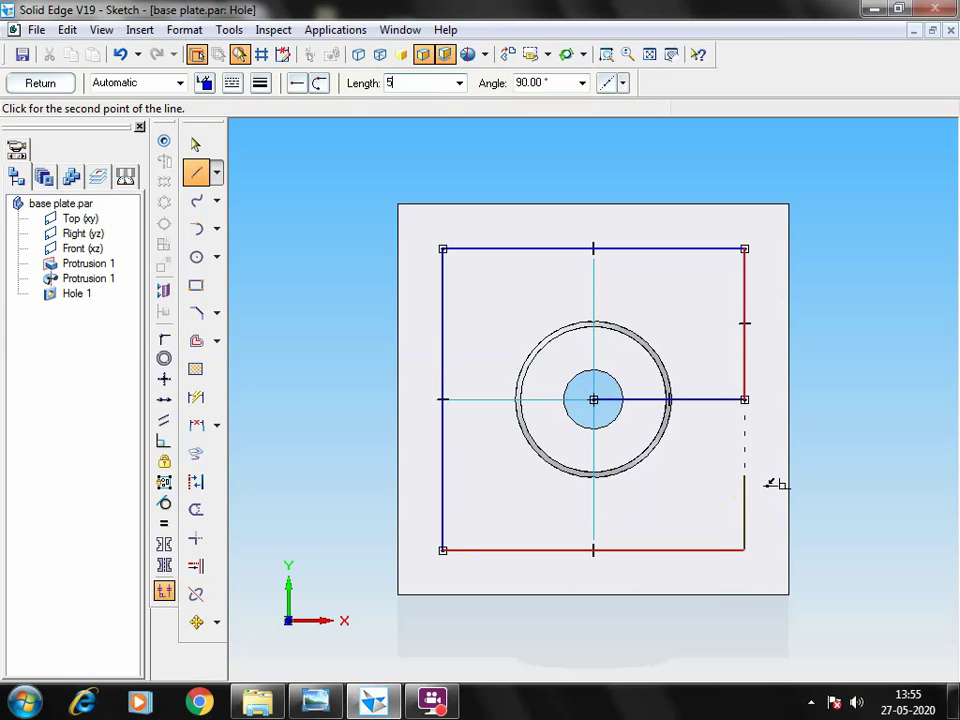
text(8)
key(Tab)
key(Return)
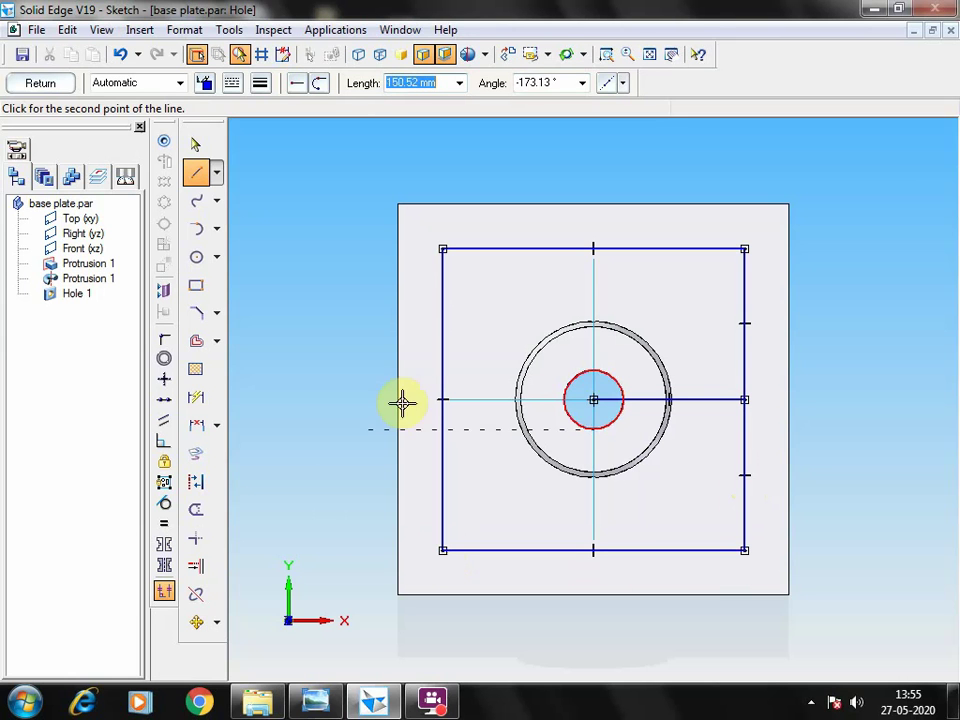
- Delete the horizontal helper line between the plate centre and the layout square
click(196, 146)
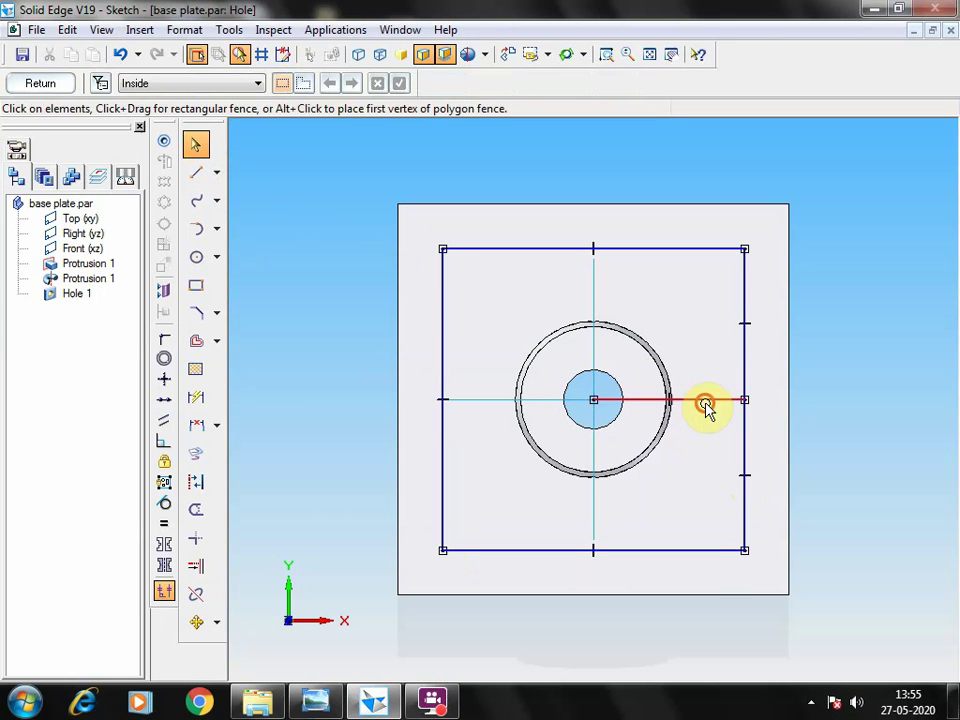
click(705, 405)
key(Delete)
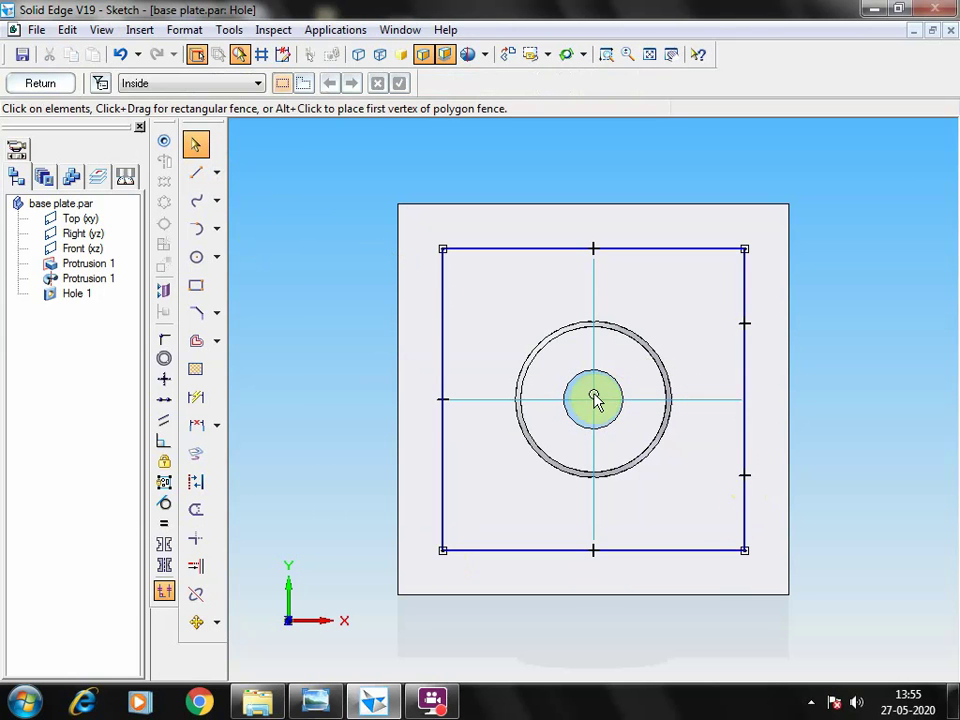
- Resume hole placement and set the hole type to Counterbore in the hole options
click(165, 142)
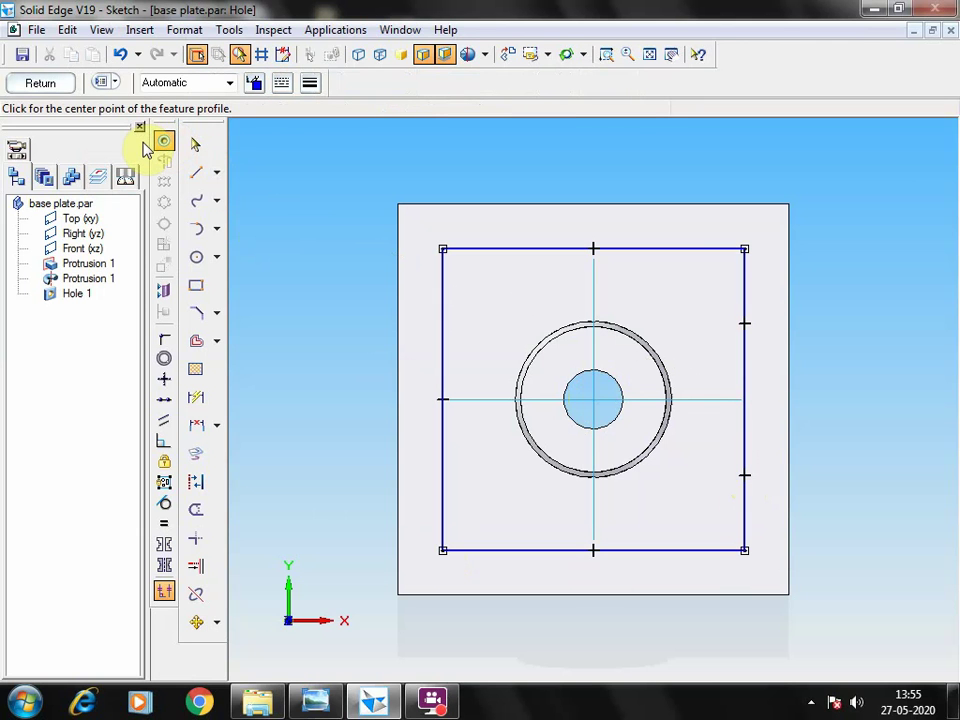
click(105, 84)
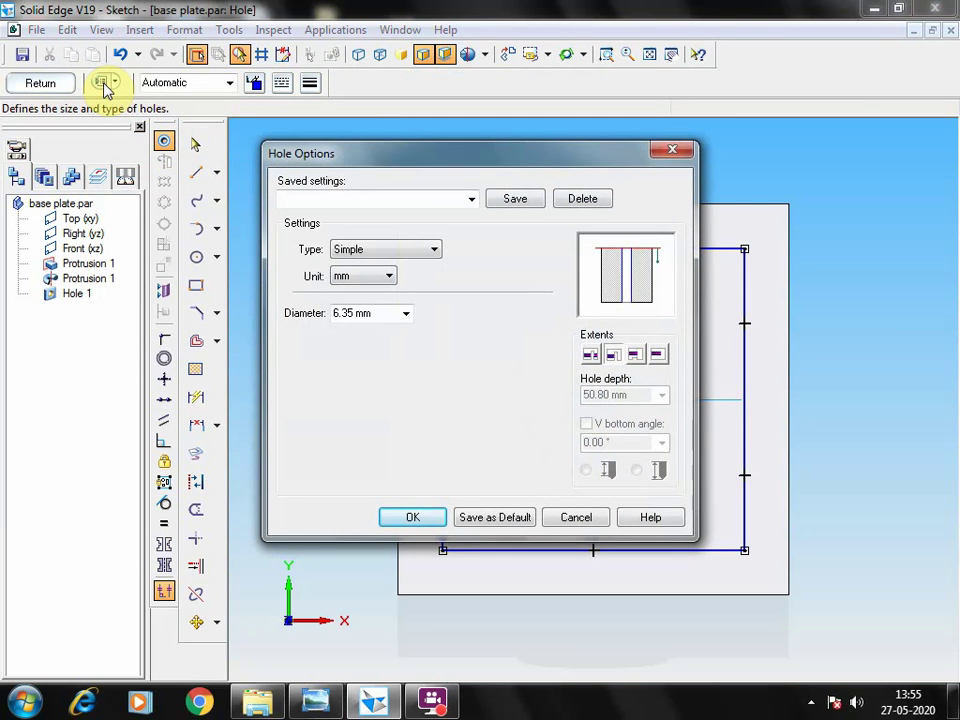
click(360, 249)
click(365, 302)
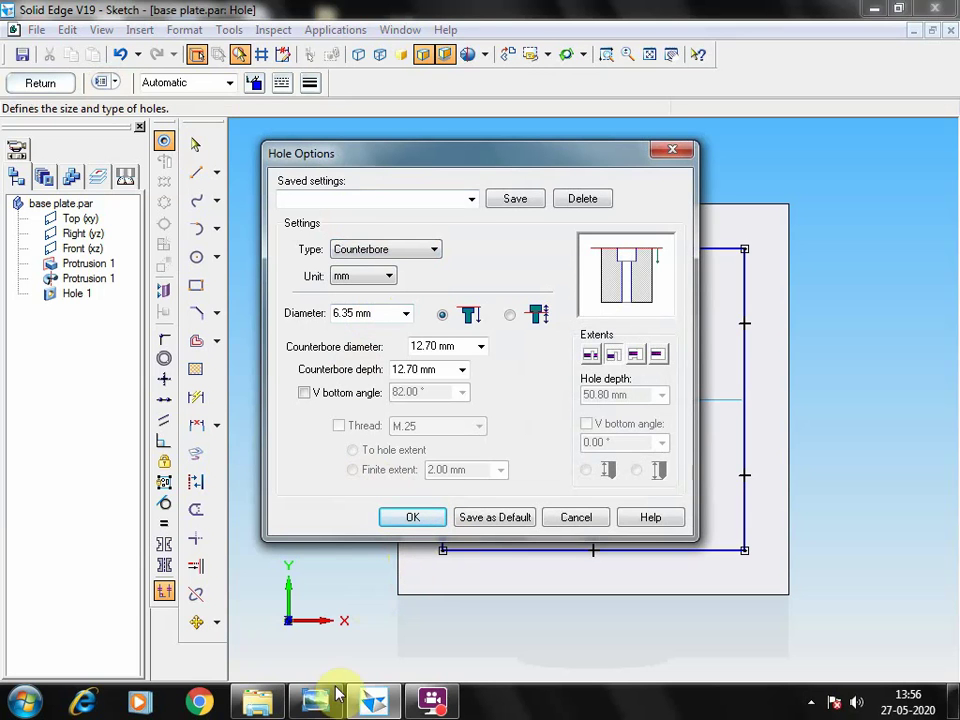
- Check the corner hole size in the scanned drawing and set the counterbored hole's diameter to 17 mm
mouse_move(418, 708)
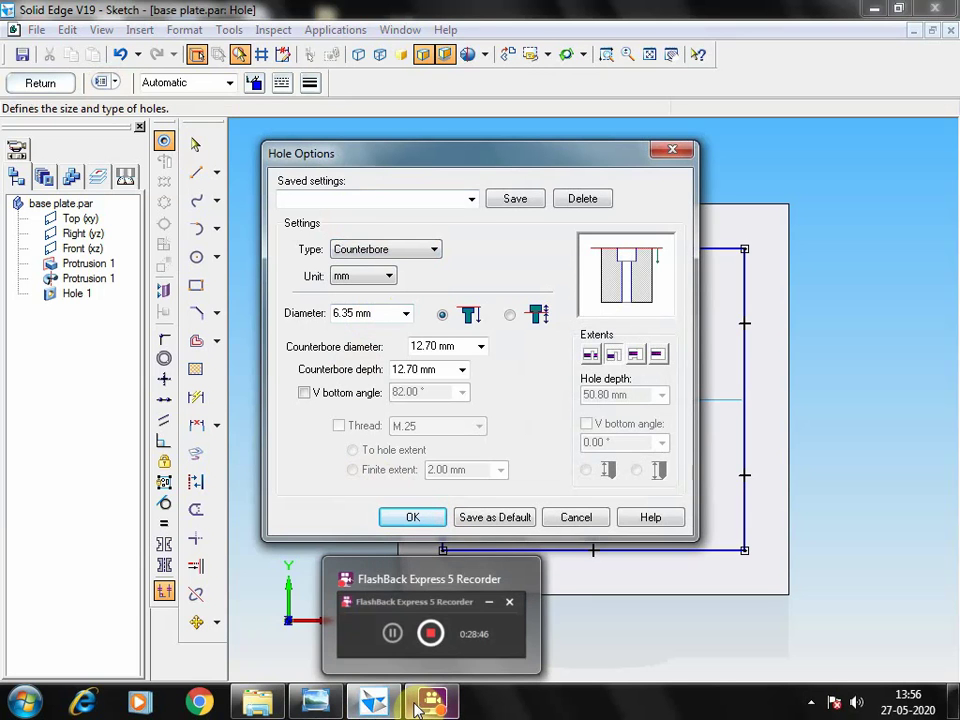
click(316, 702)
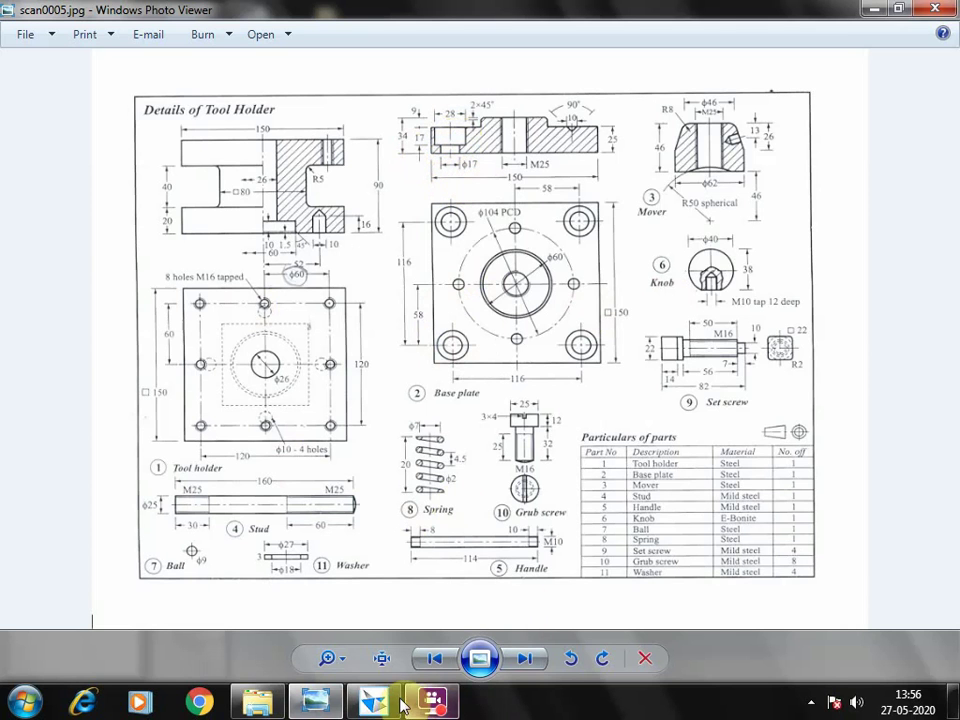
mouse_move(395, 703)
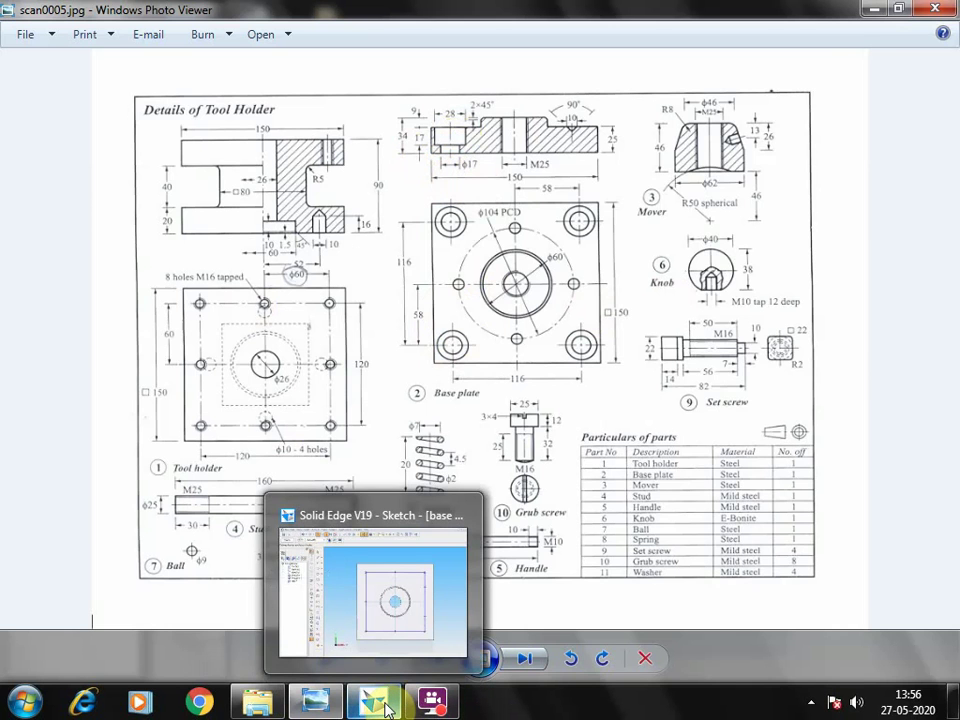
click(375, 590)
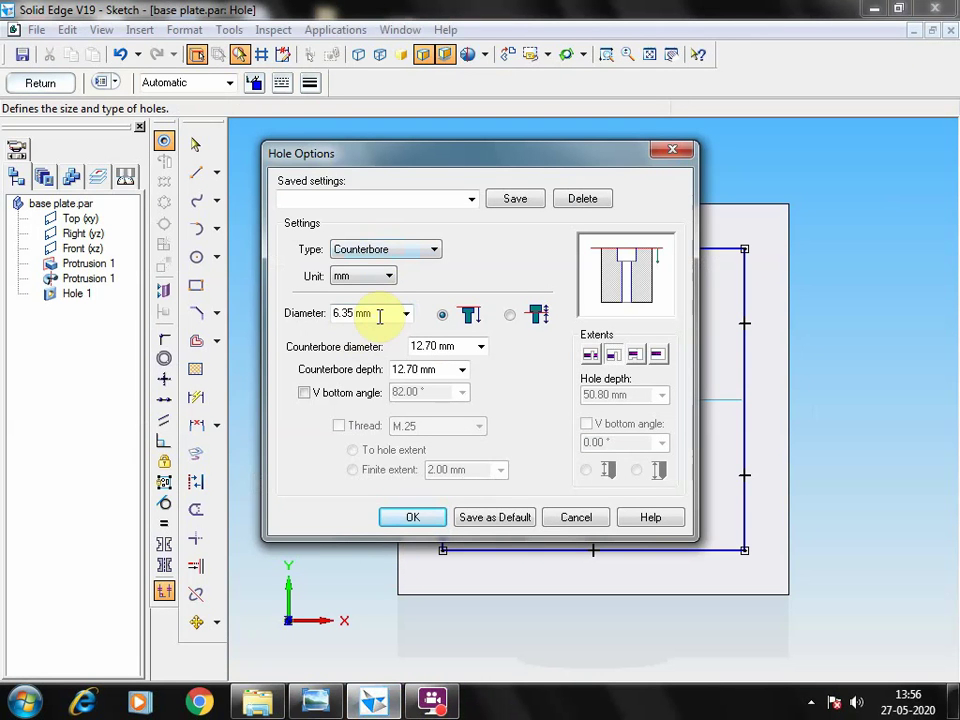
drag(381, 316, 317, 313)
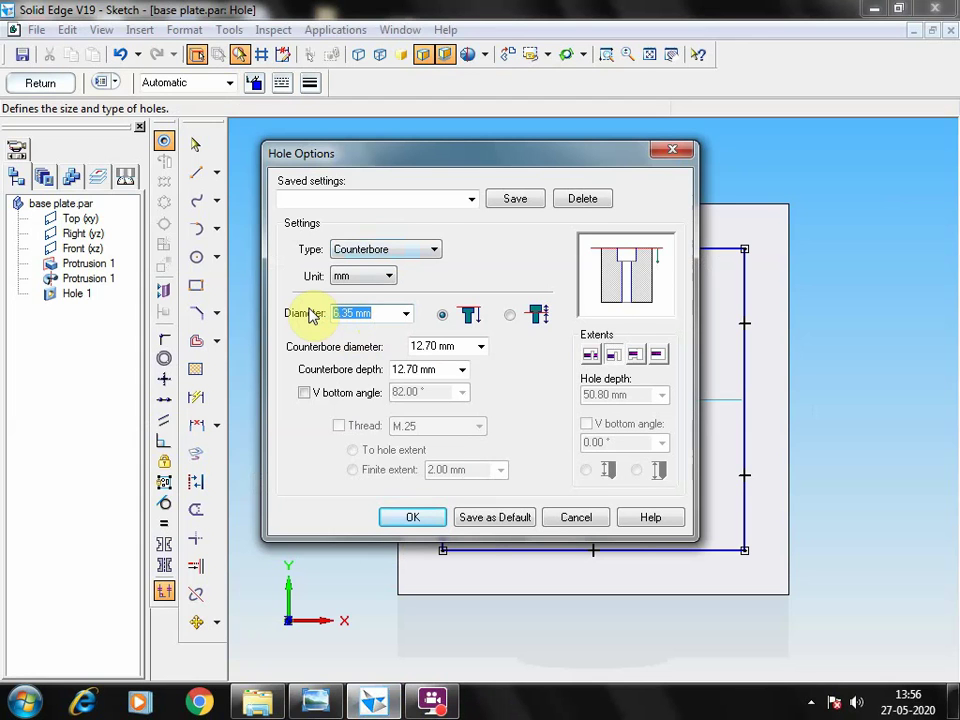
text(17)
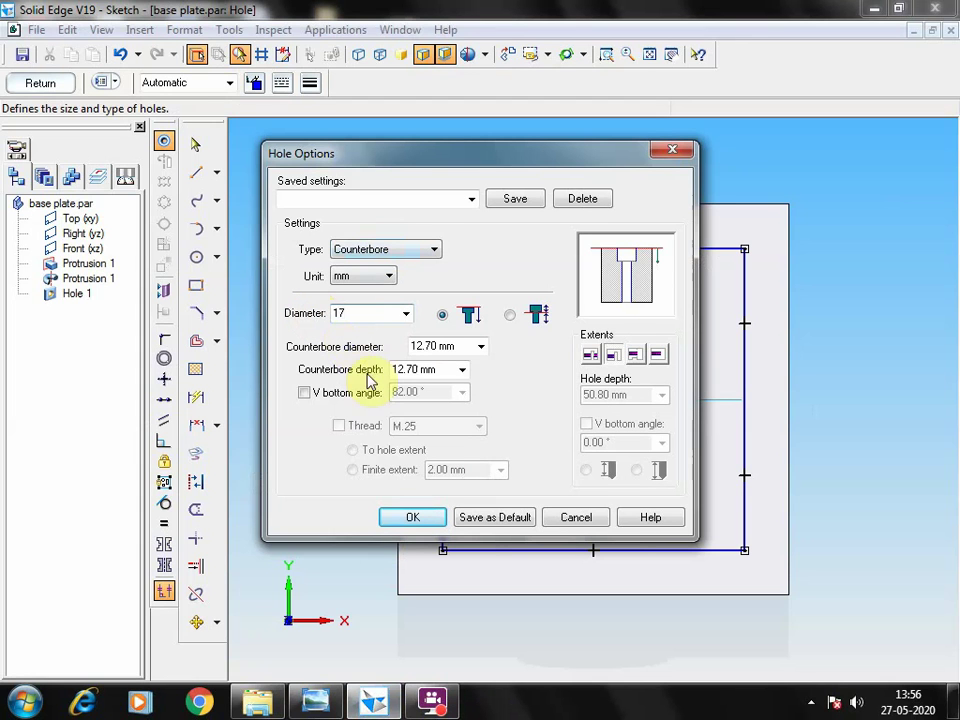
- Check the corner hole callout in the scanned drawing and set the counterbore diameter to 28 mm
double_click(455, 347)
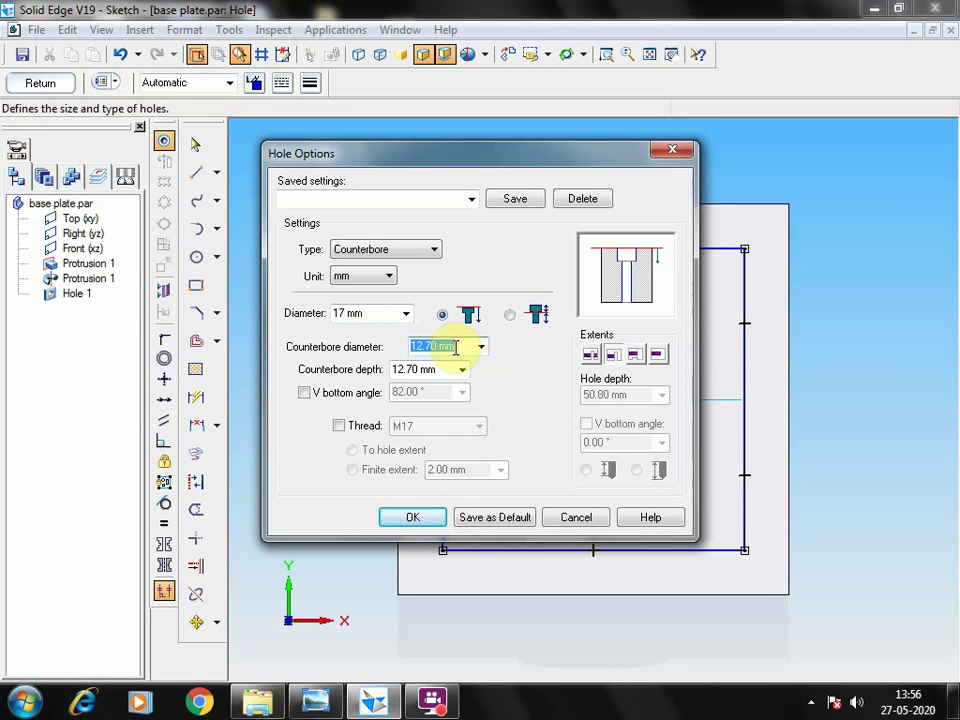
click(318, 700)
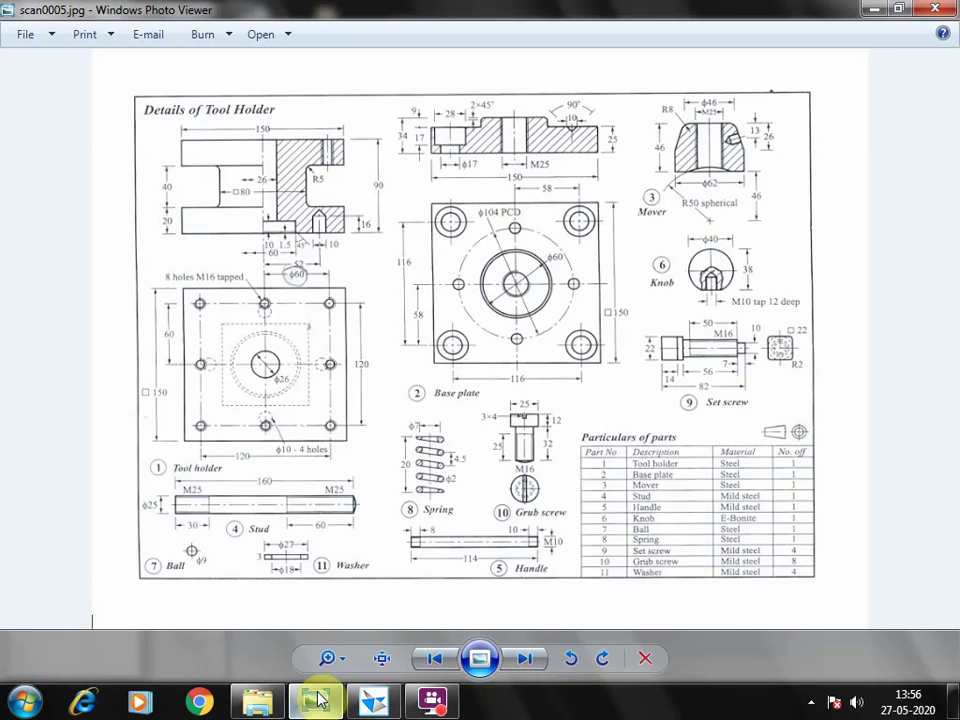
click(318, 700)
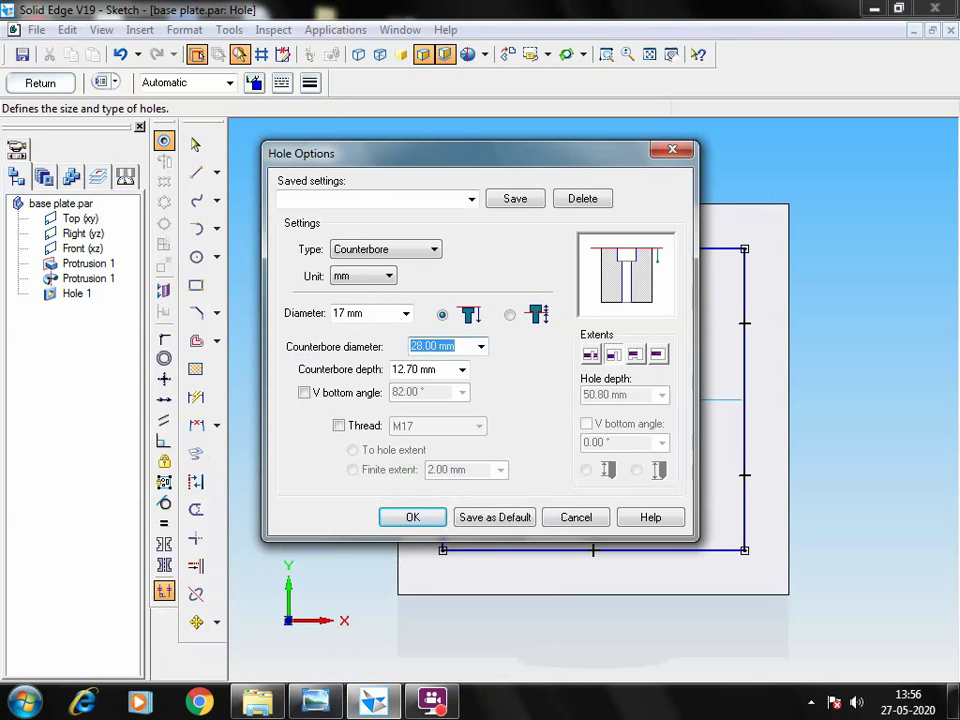
key(Return)
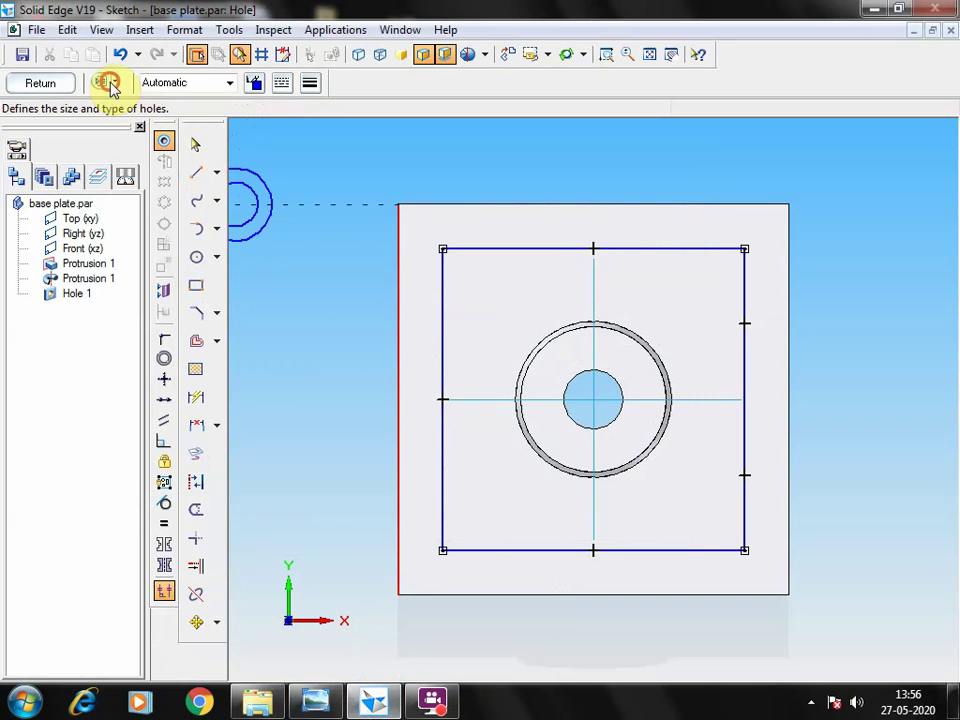
- Reopen the hole options, set the counterbore depth to 17 mm and accept the settings
click(108, 83)
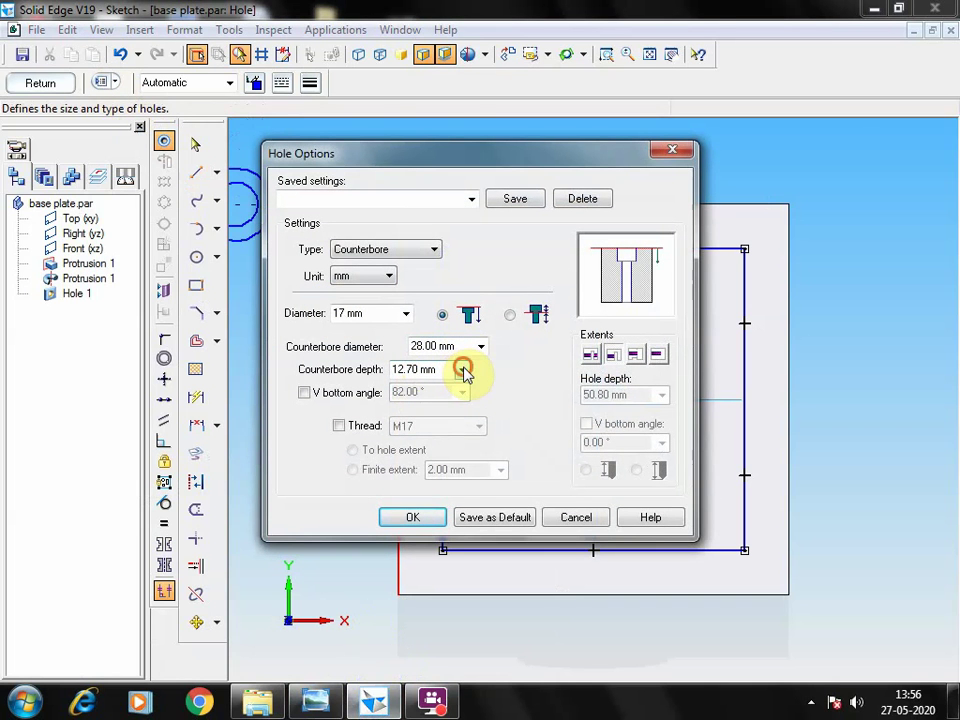
click(463, 370)
scroll(440, 418, down, 1)
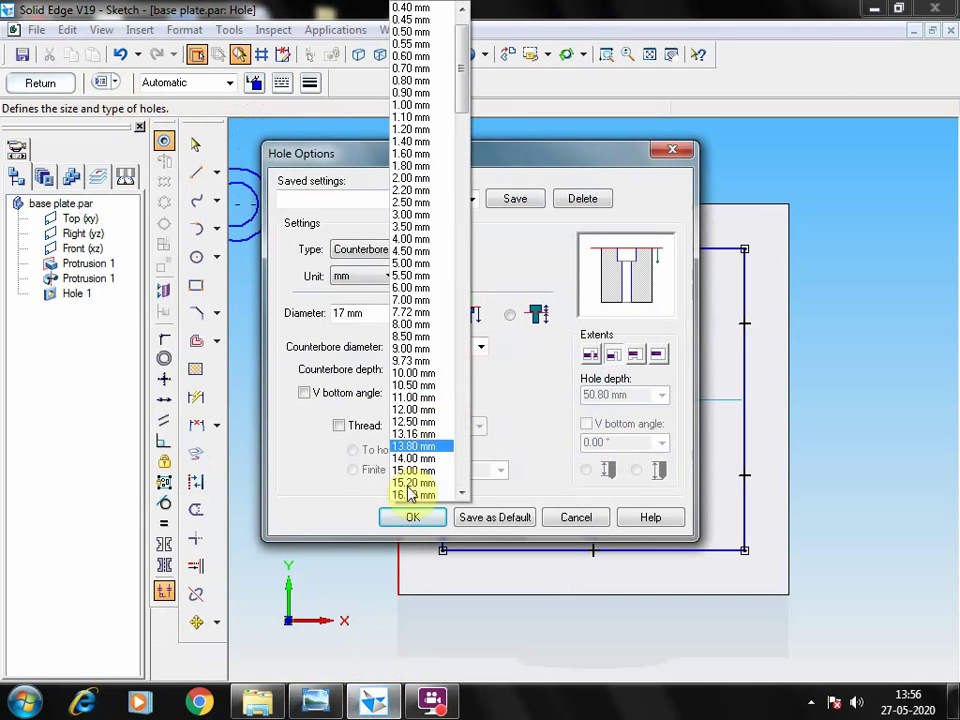
scroll(410, 490, down, 1)
click(410, 485)
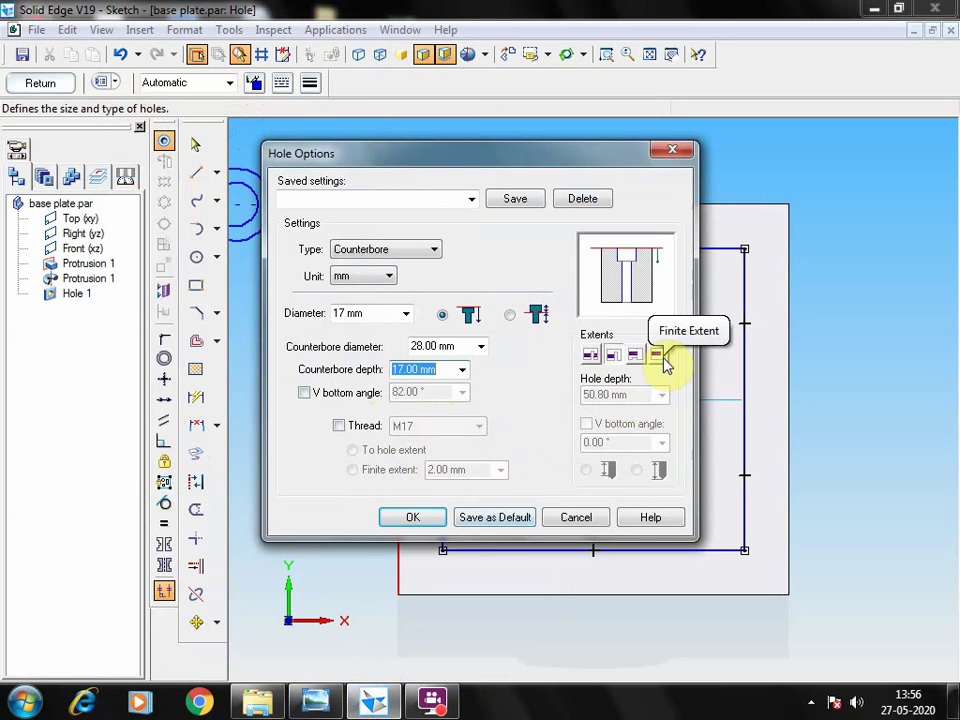
click(411, 519)
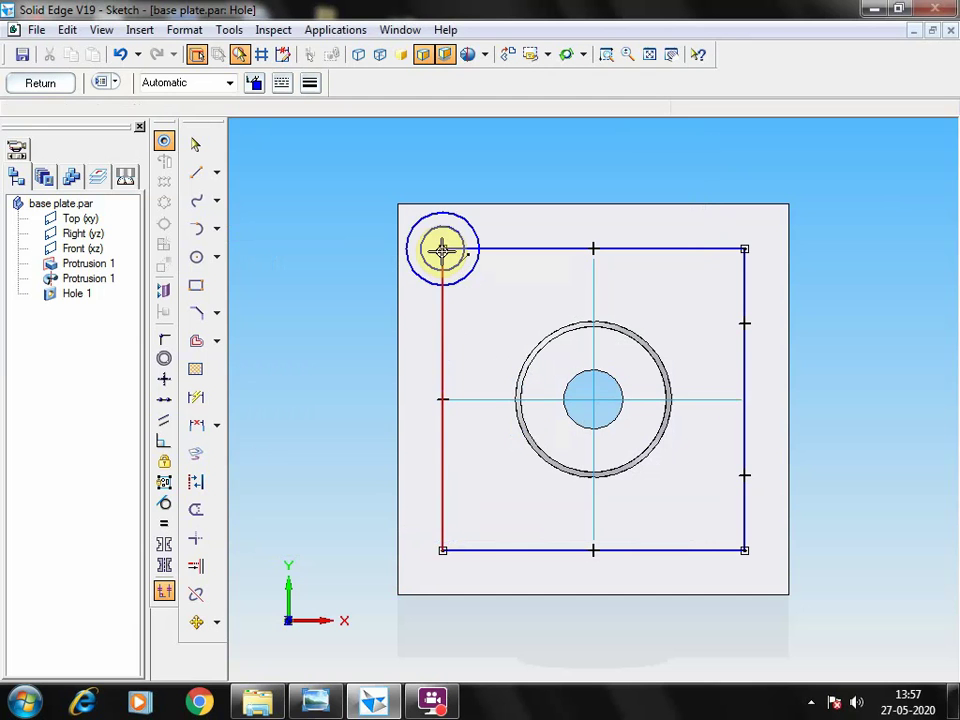
- Check the base plate view in the scanned drawing and place counterbored holes on the four corners of the layout square
click(315, 700)
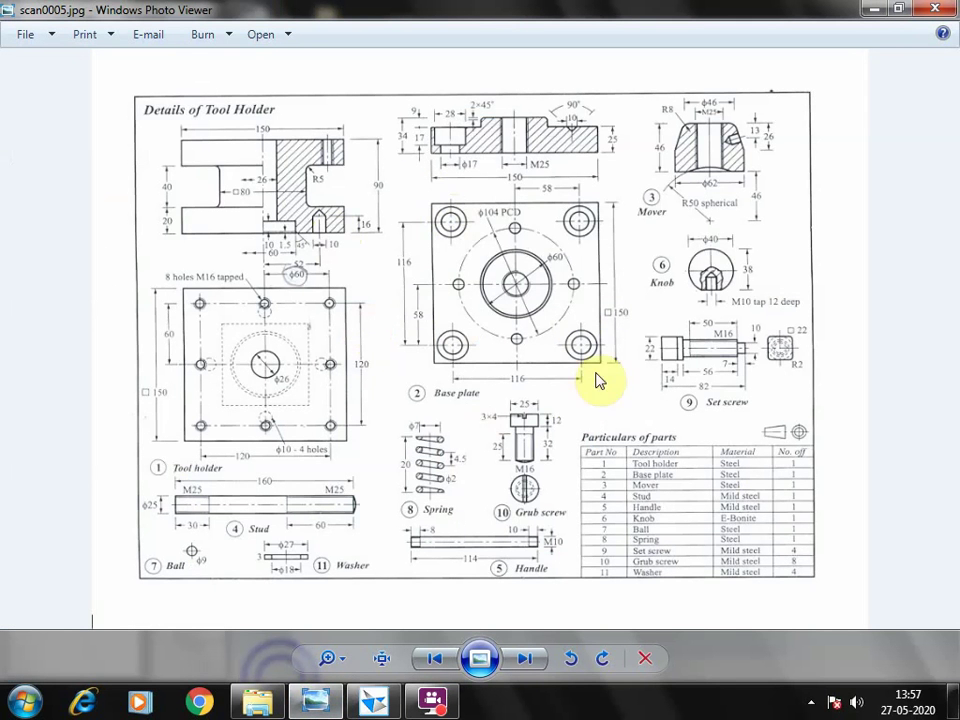
click(372, 700)
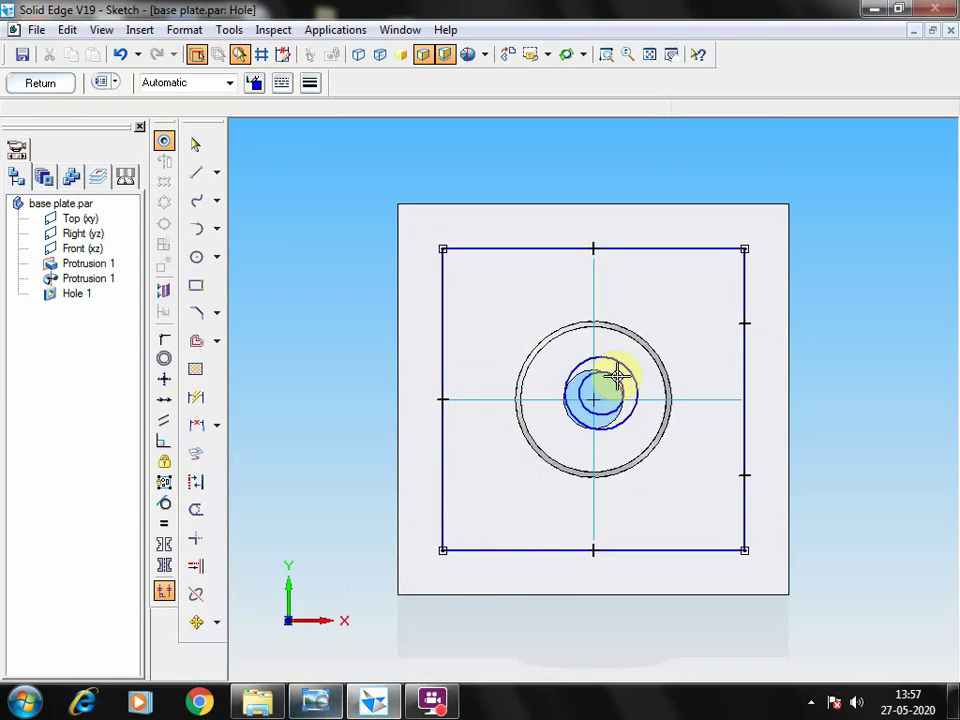
click(445, 248)
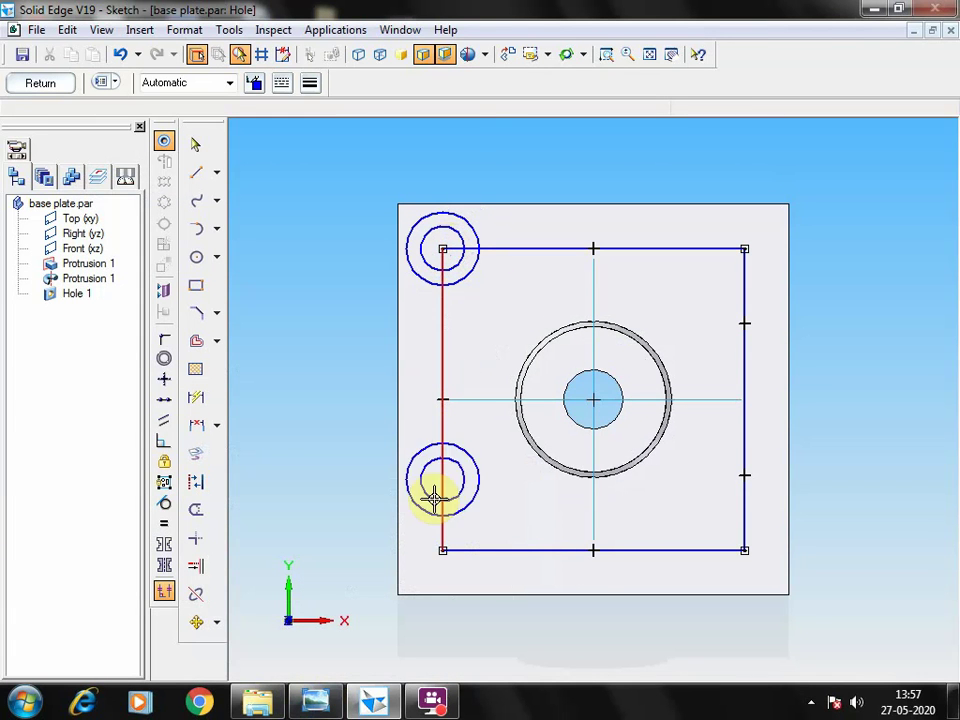
click(443, 548)
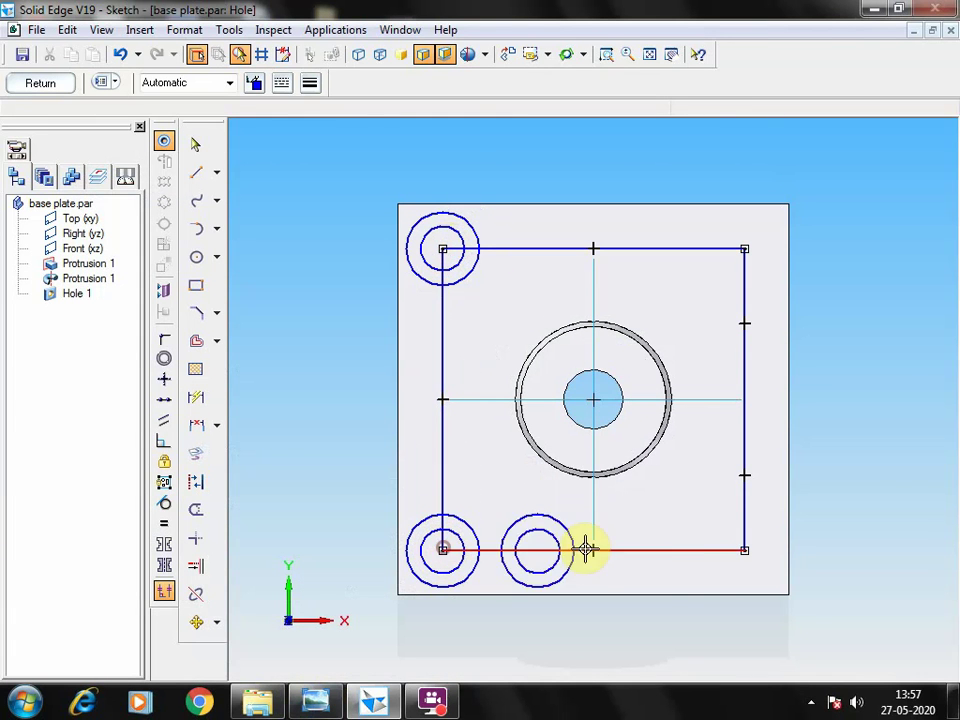
click(744, 551)
click(744, 249)
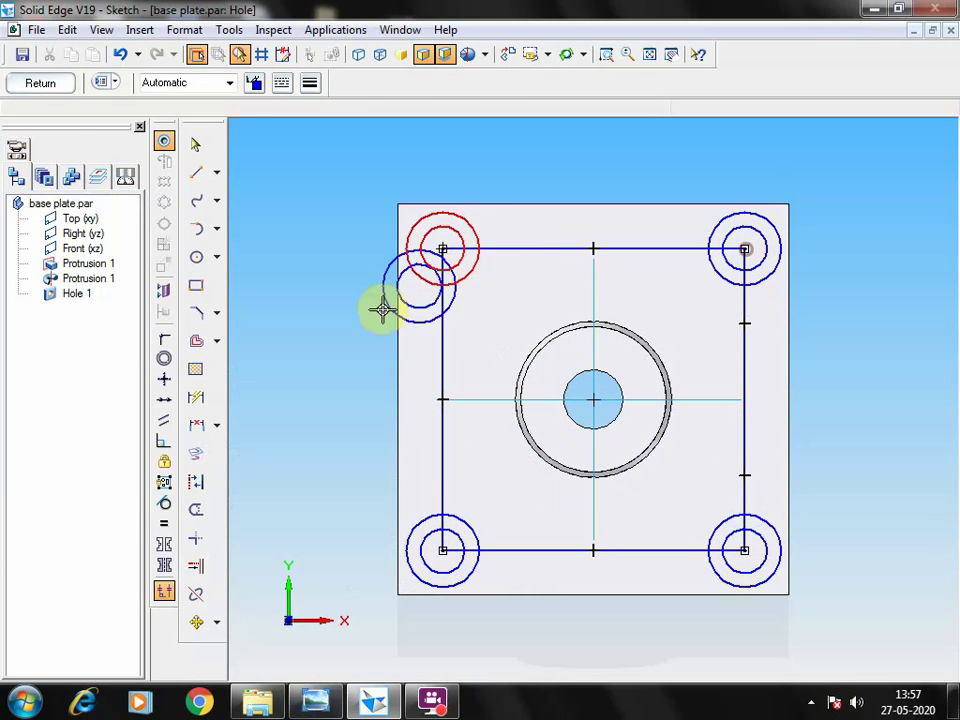
- Finish the hole sketch and cut the four corner holes downward into the plate
click(196, 145)
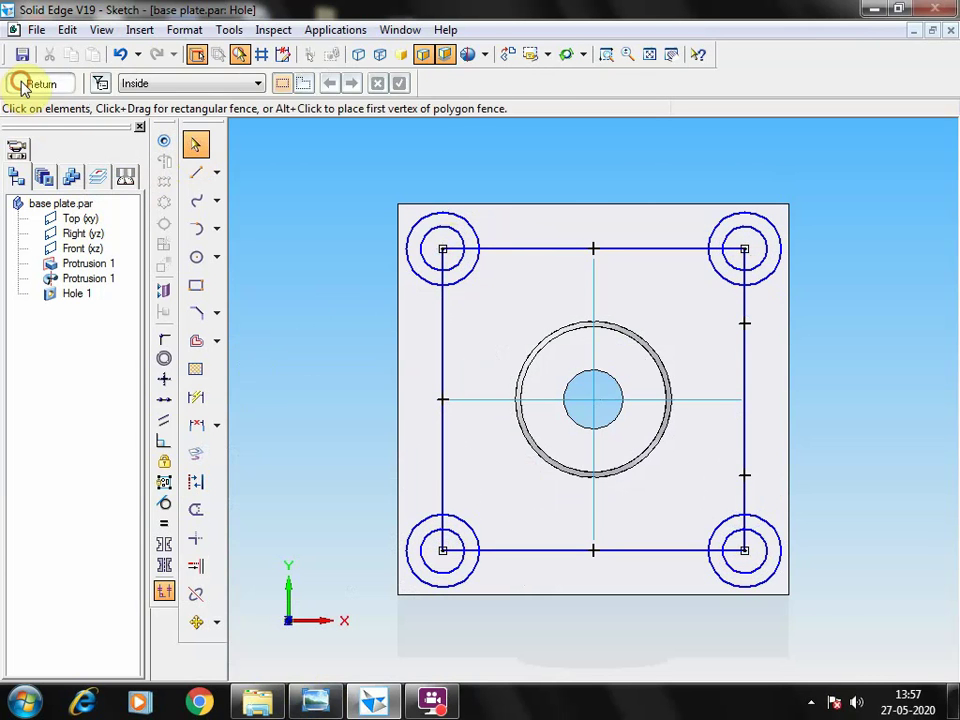
click(22, 86)
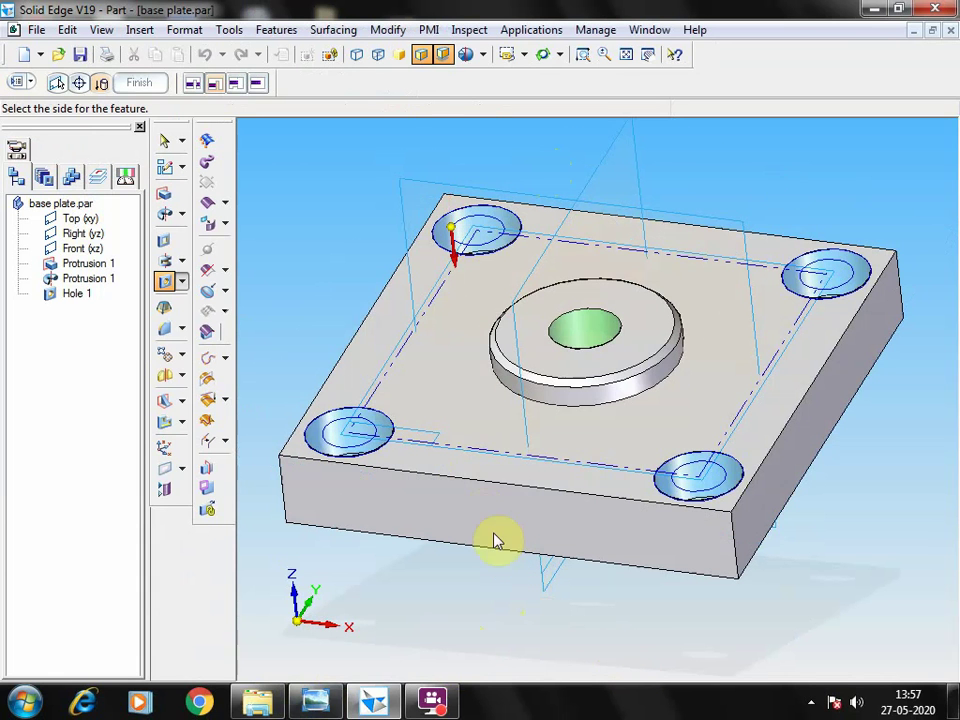
click(452, 615)
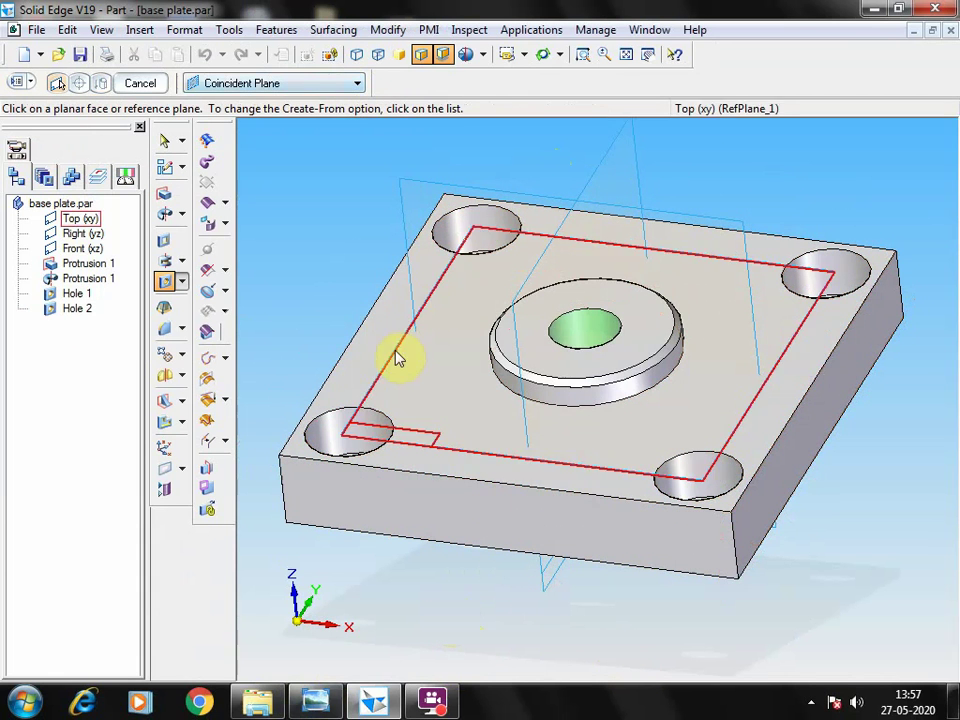
- Inspect the four counterbored corner holes, leave the Hole command and save the base plate part
click(541, 56)
drag(636, 505, 677, 576)
right_click(880, 452)
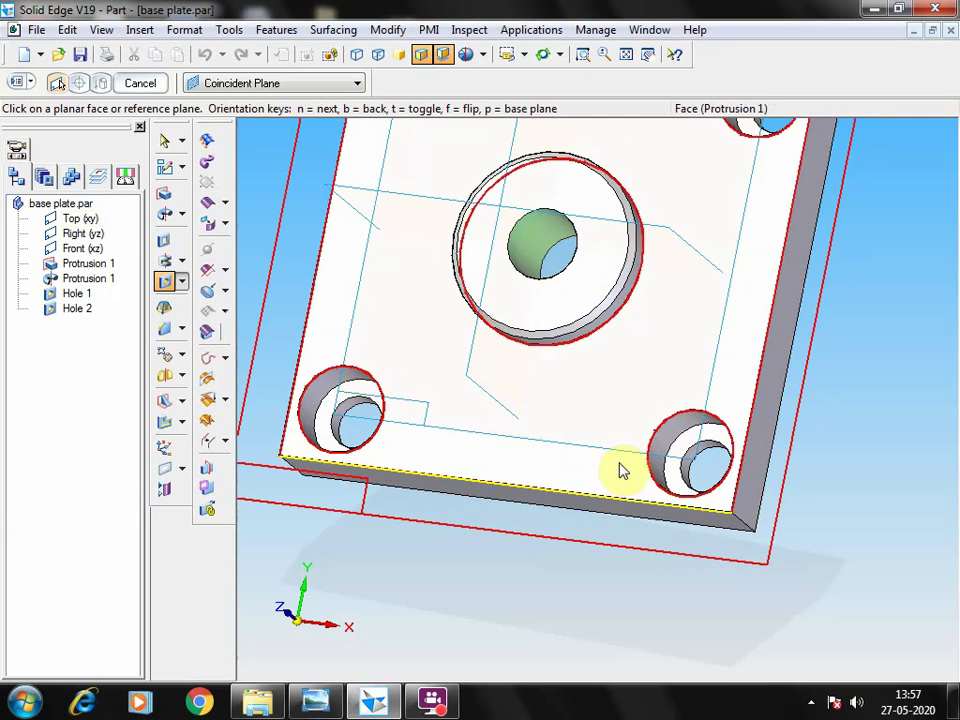
click(626, 54)
key(Escape)
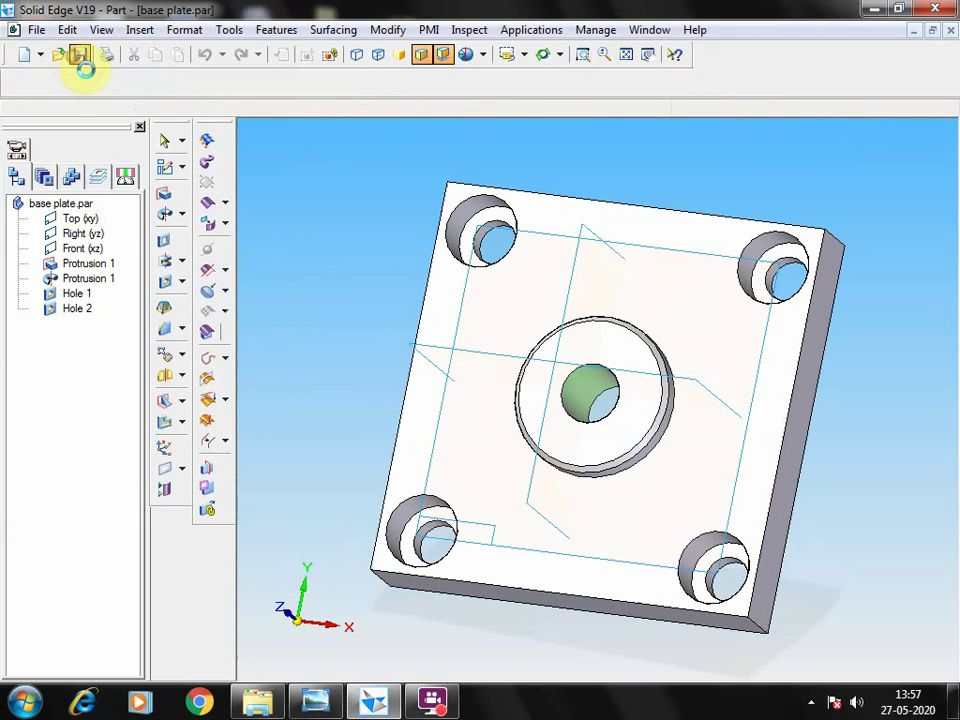
right_click(362, 252)
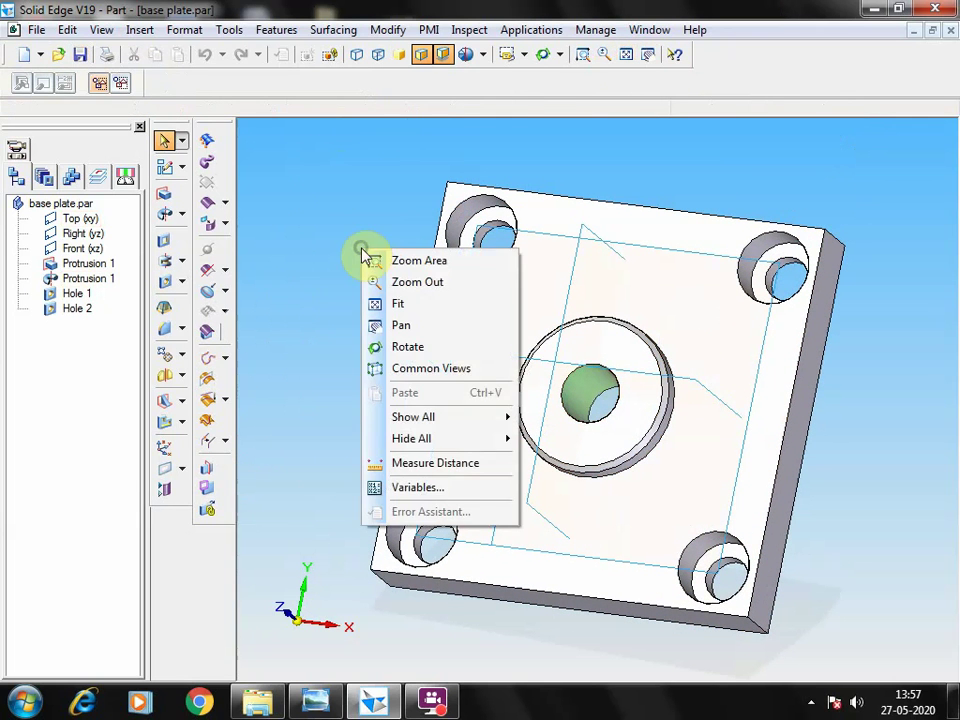
click(279, 354)
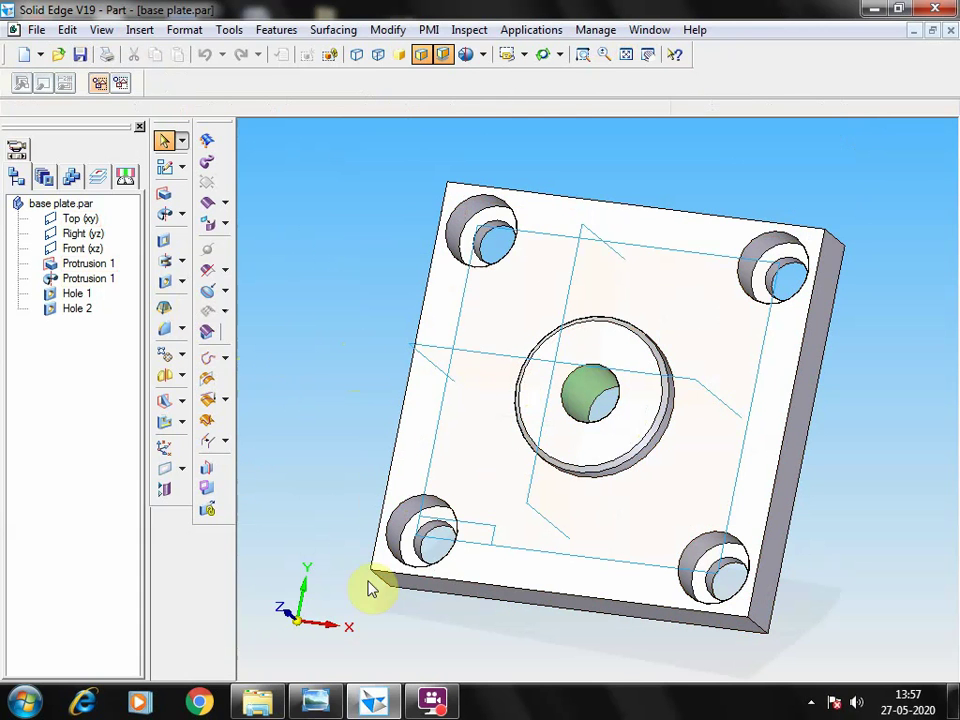
- Check the pitch circle in the scanned drawing and draw a 104 mm diameter circle about the plate centre in a new hole sketch on the plate's upper face
click(322, 703)
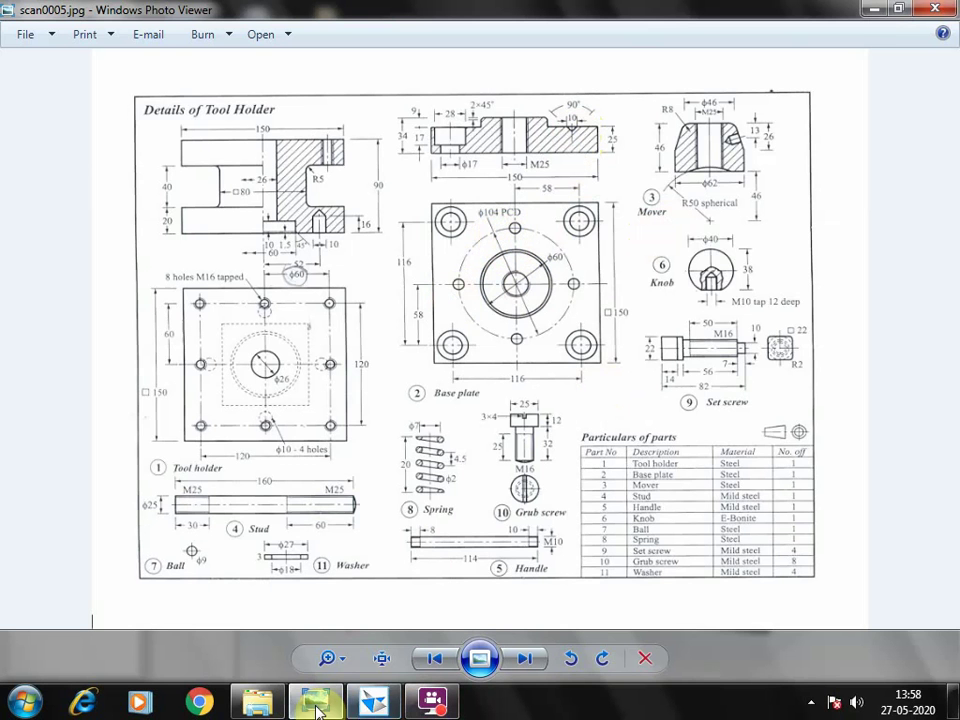
click(373, 703)
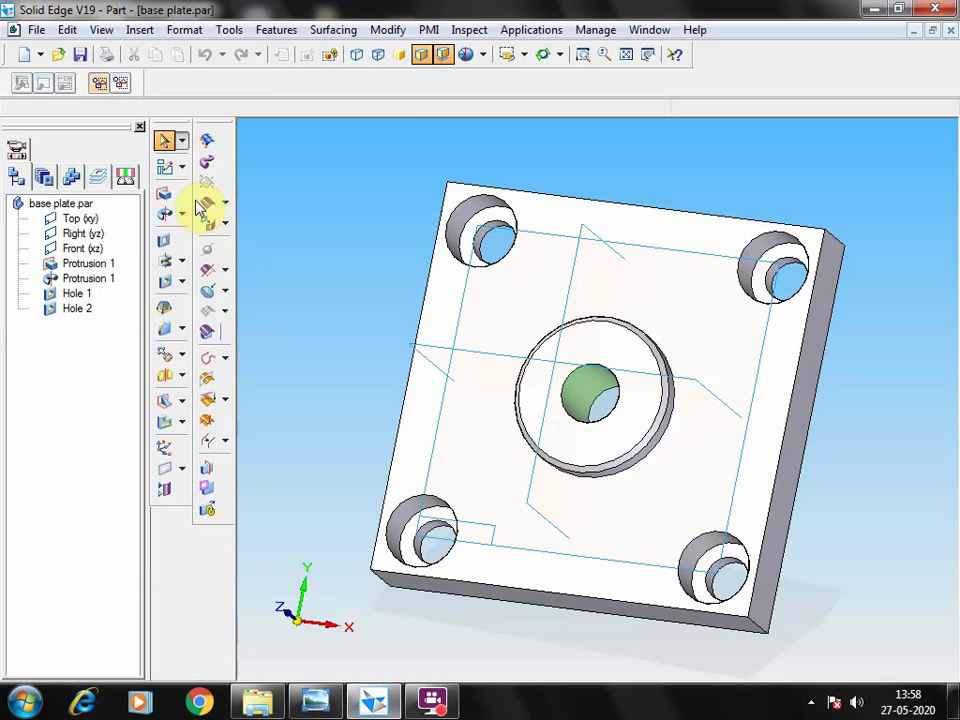
click(170, 280)
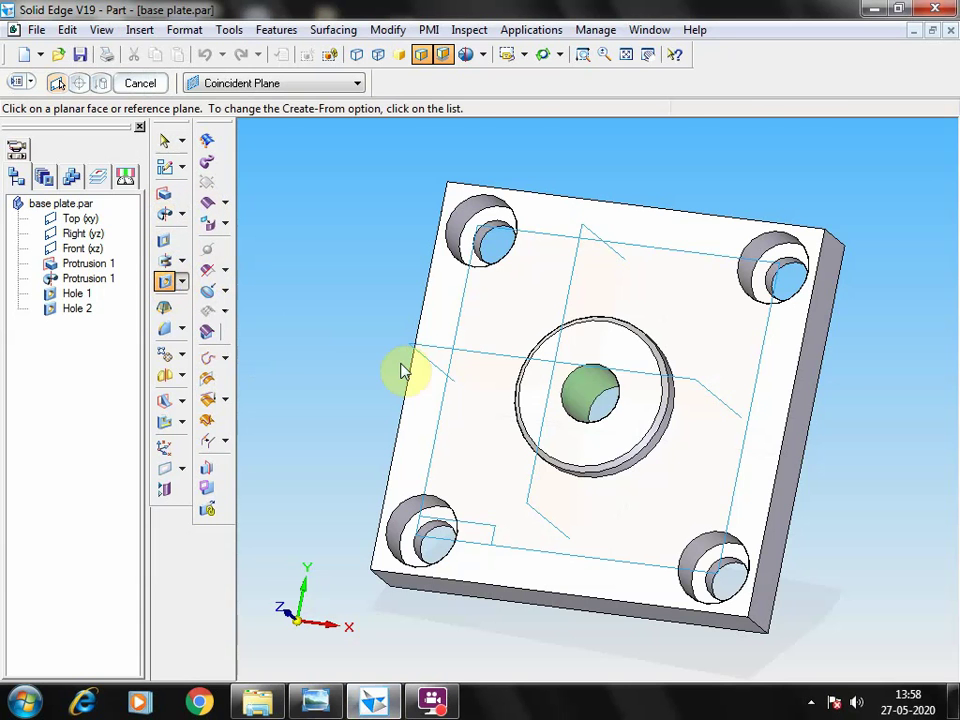
click(745, 347)
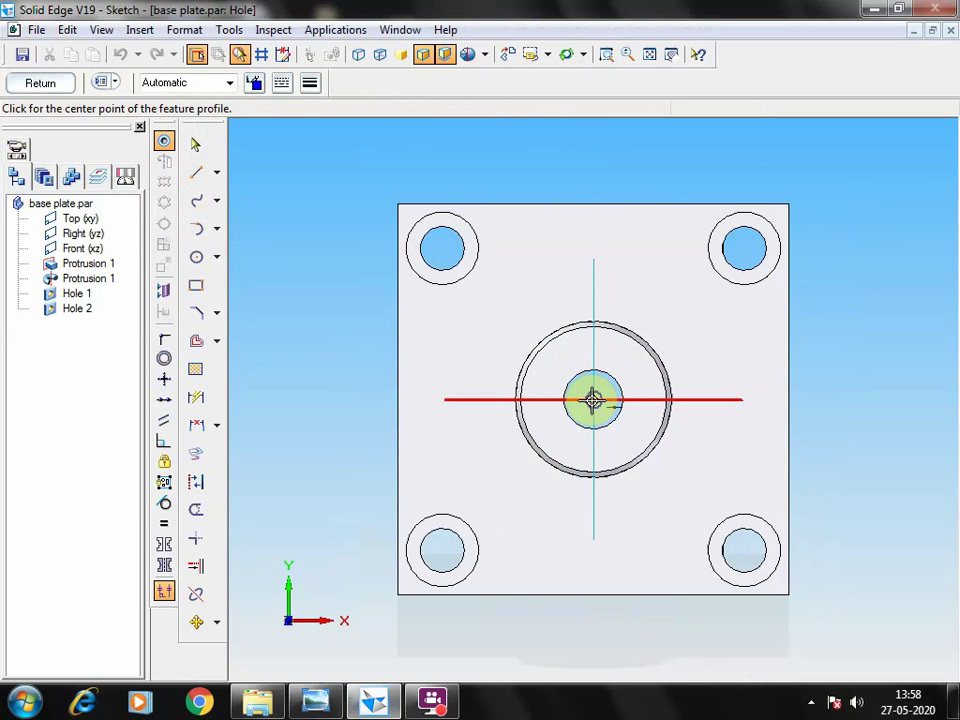
click(196, 256)
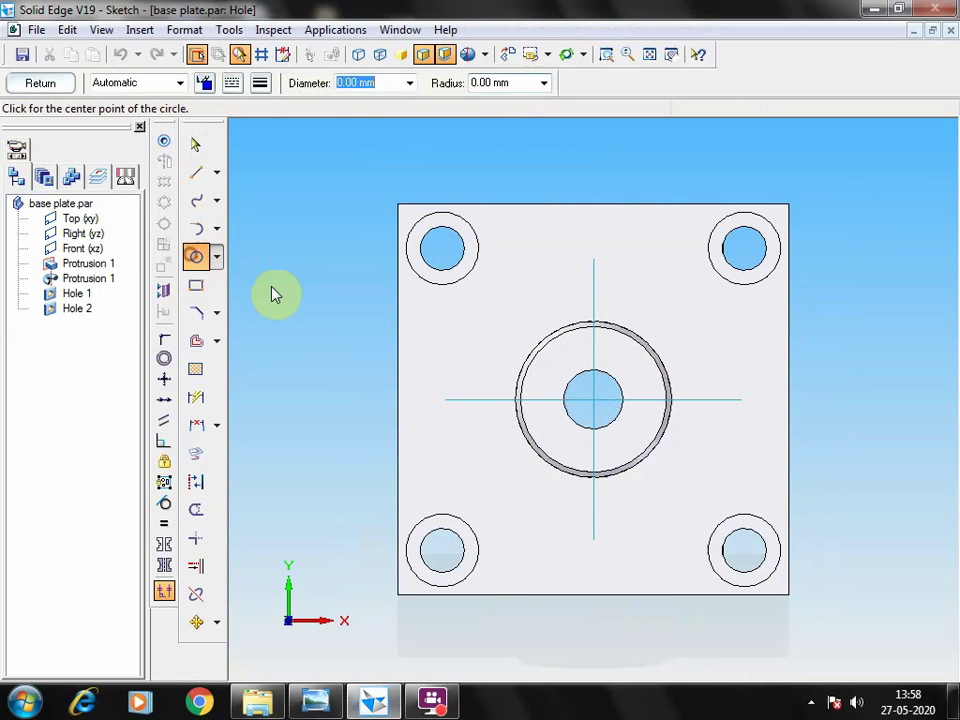
click(596, 403)
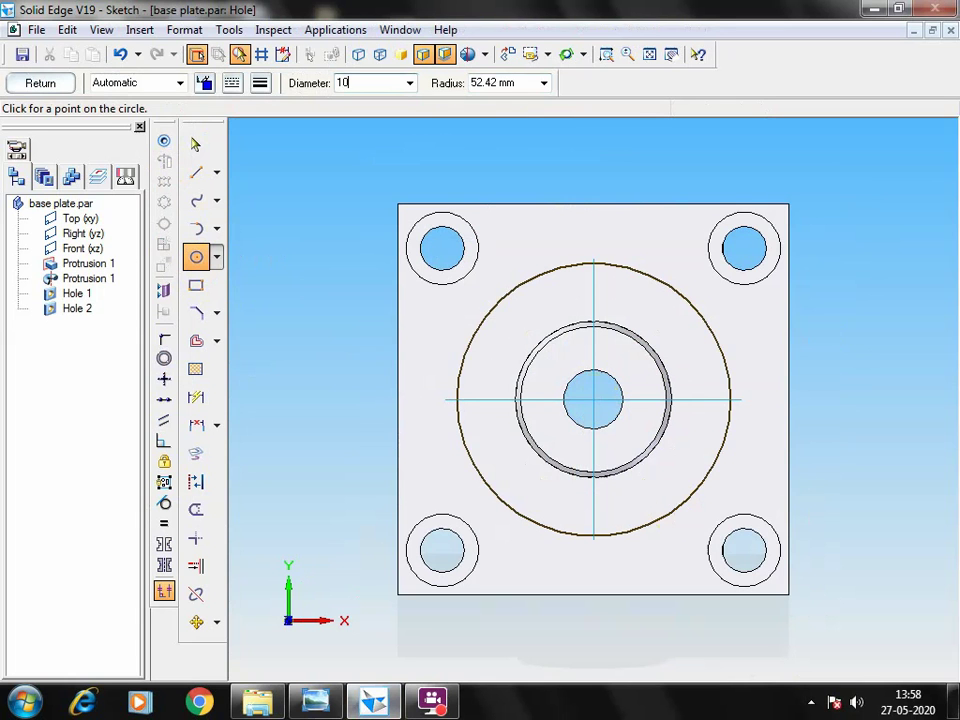
key(Return)
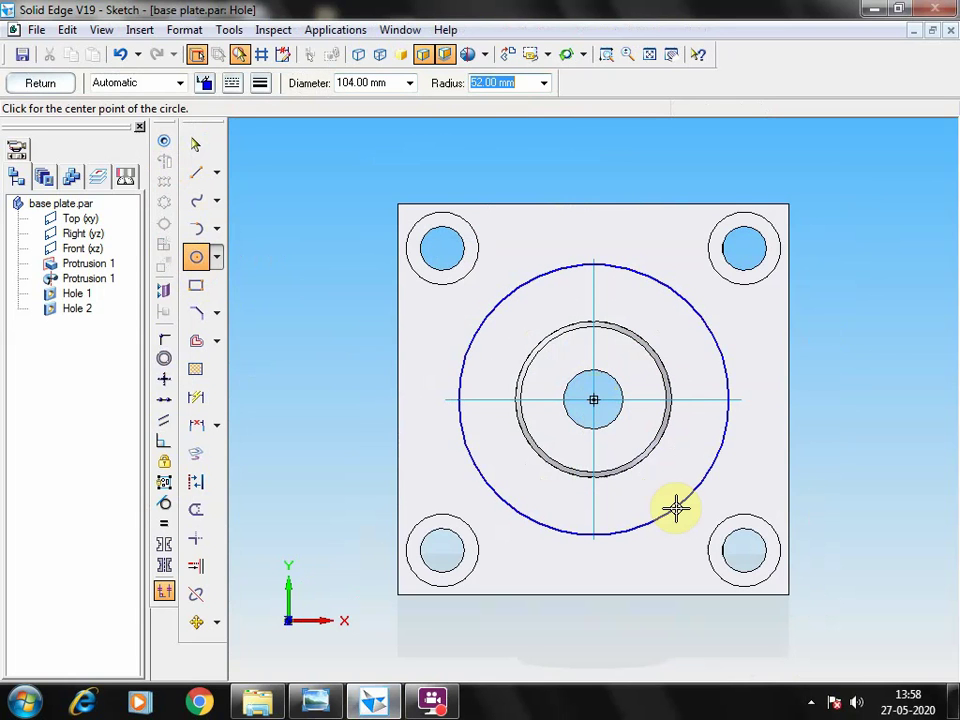
click(198, 148)
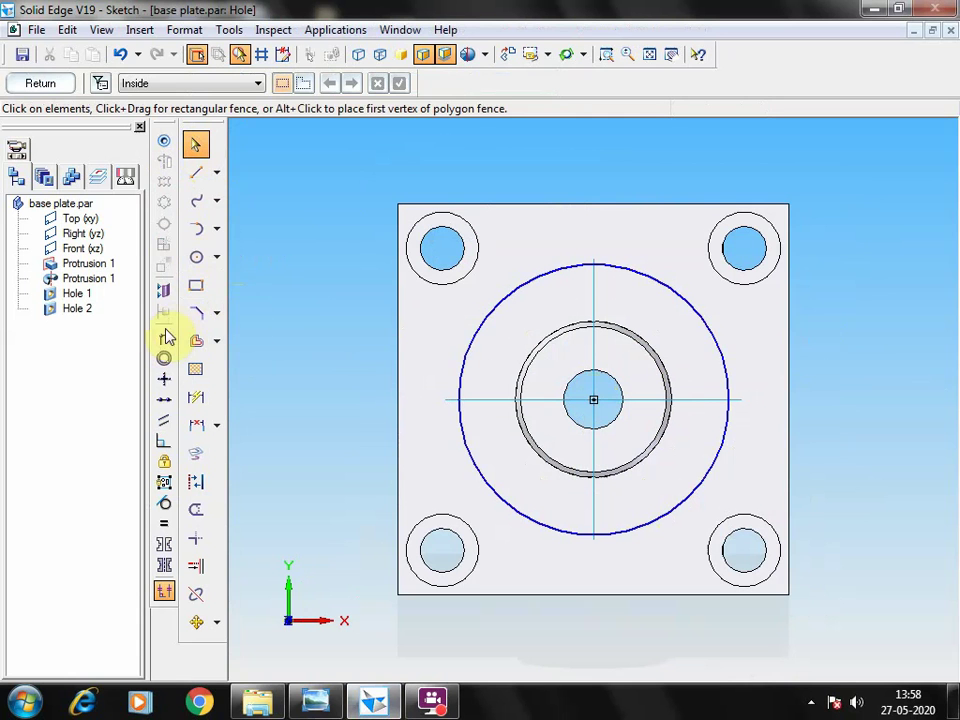
- Define the holes for the pitch circle as simple type with a 10 mm diameter
click(164, 143)
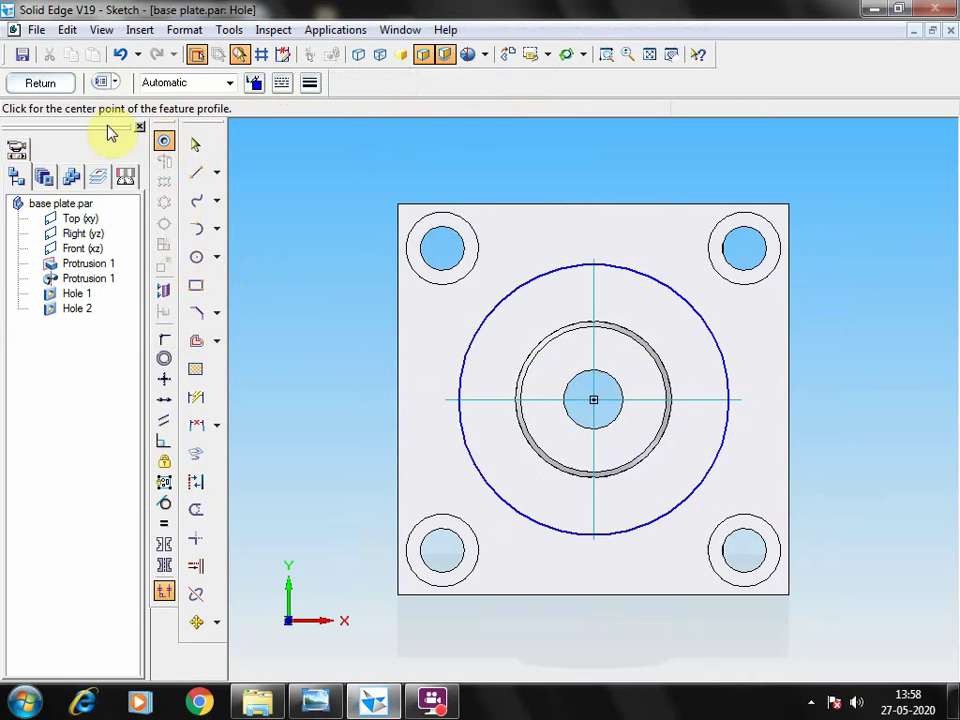
click(104, 82)
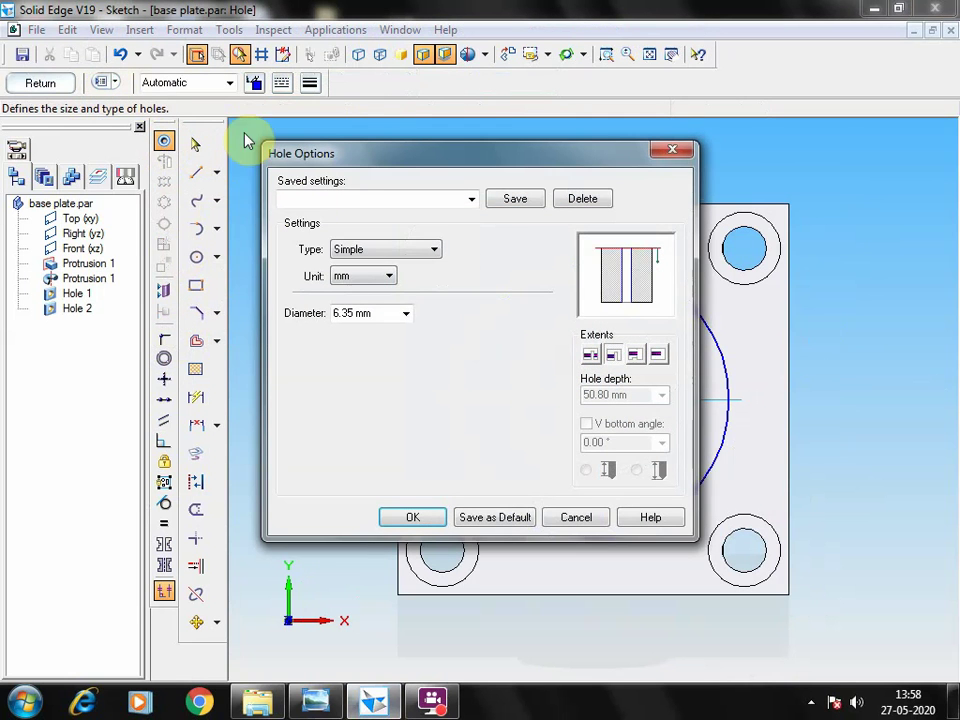
click(379, 258)
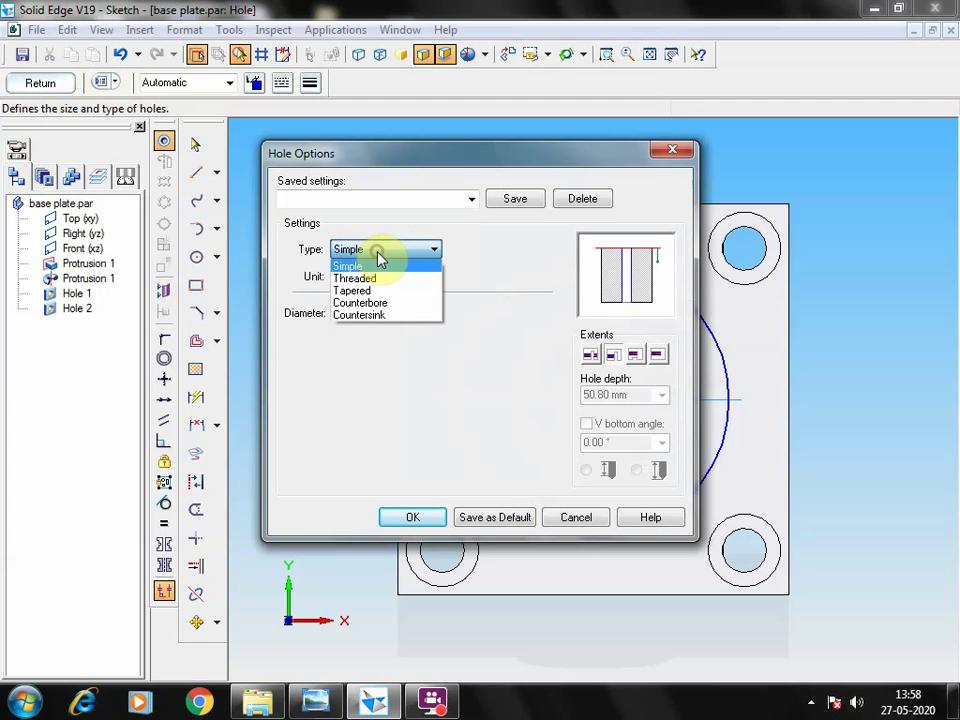
click(374, 265)
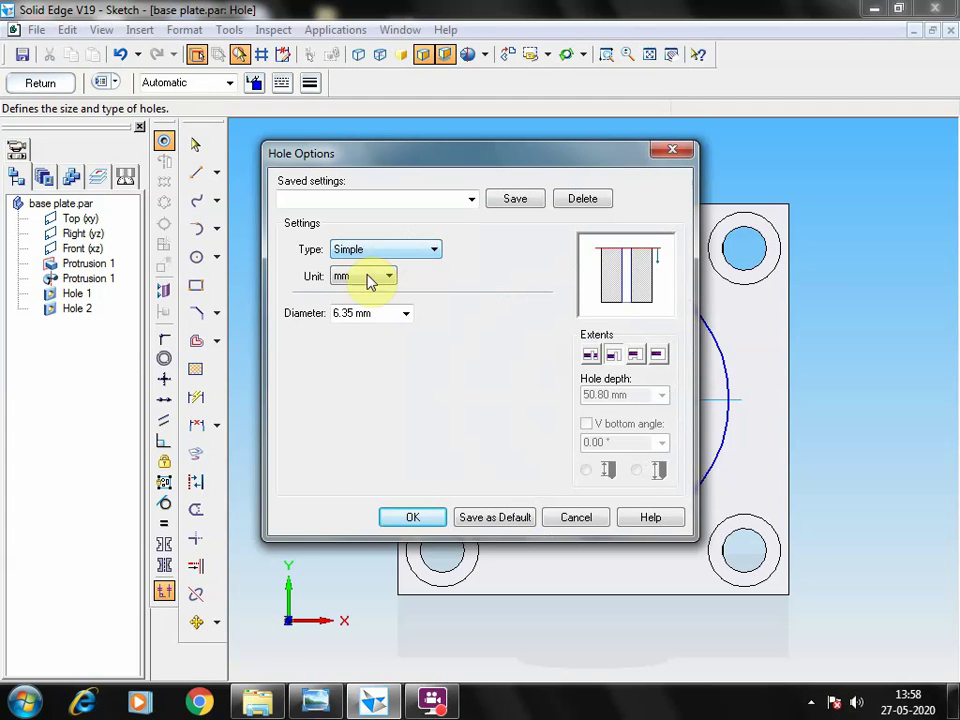
click(407, 314)
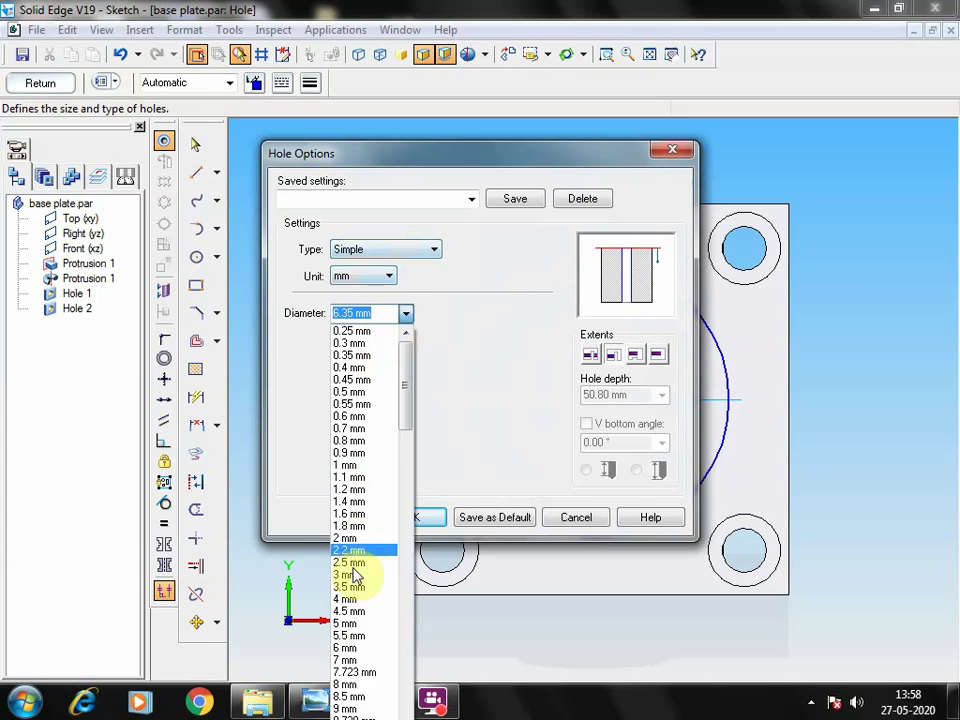
scroll(360, 596, down, 2)
click(357, 662)
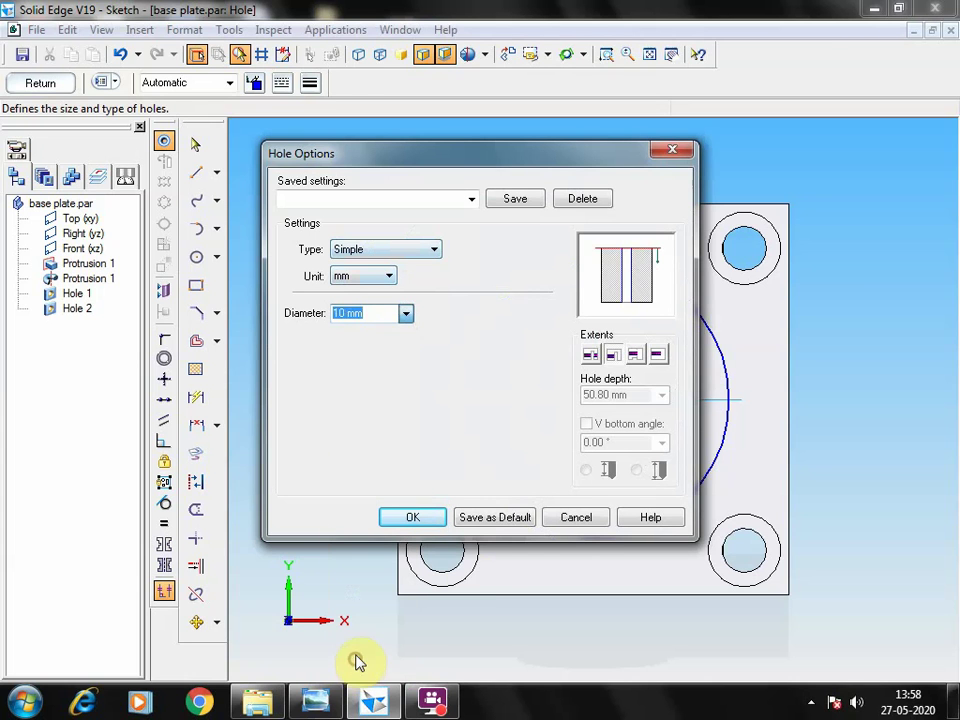
- Give the hole a finite depth of 0.10 mm and a 90° V bottom angle, checking the angle in the scanned drawing
click(662, 356)
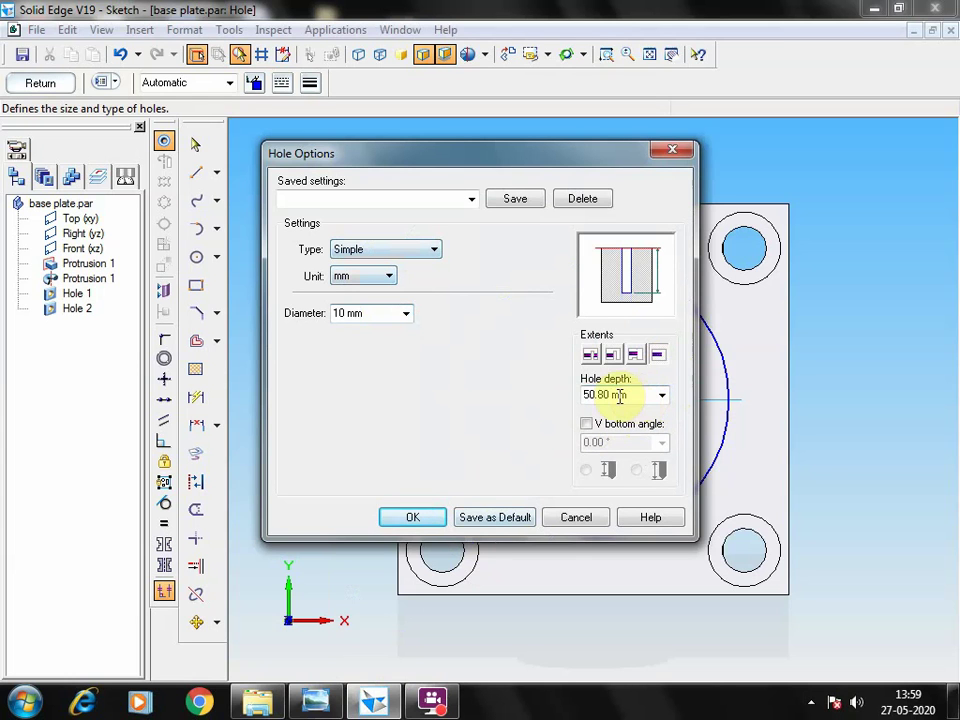
key(BackSpace)
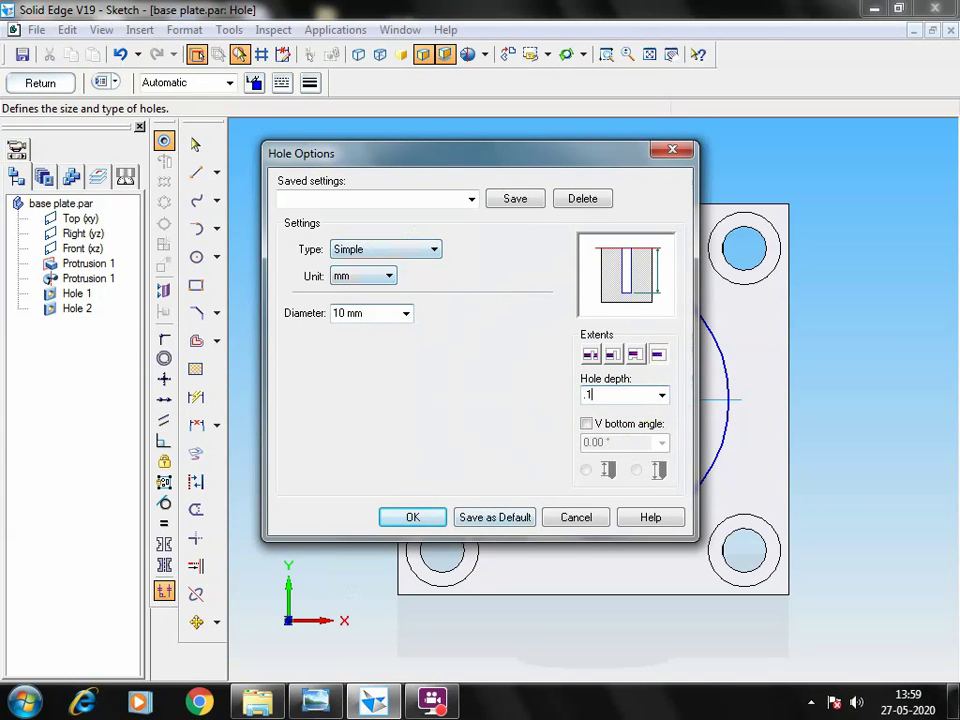
click(588, 425)
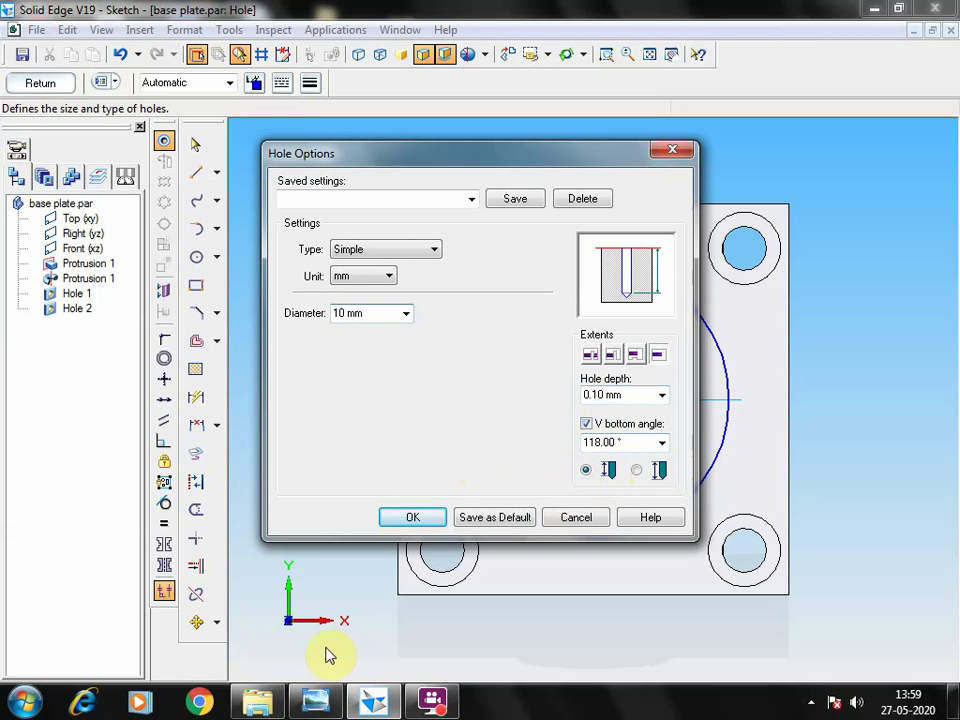
click(318, 703)
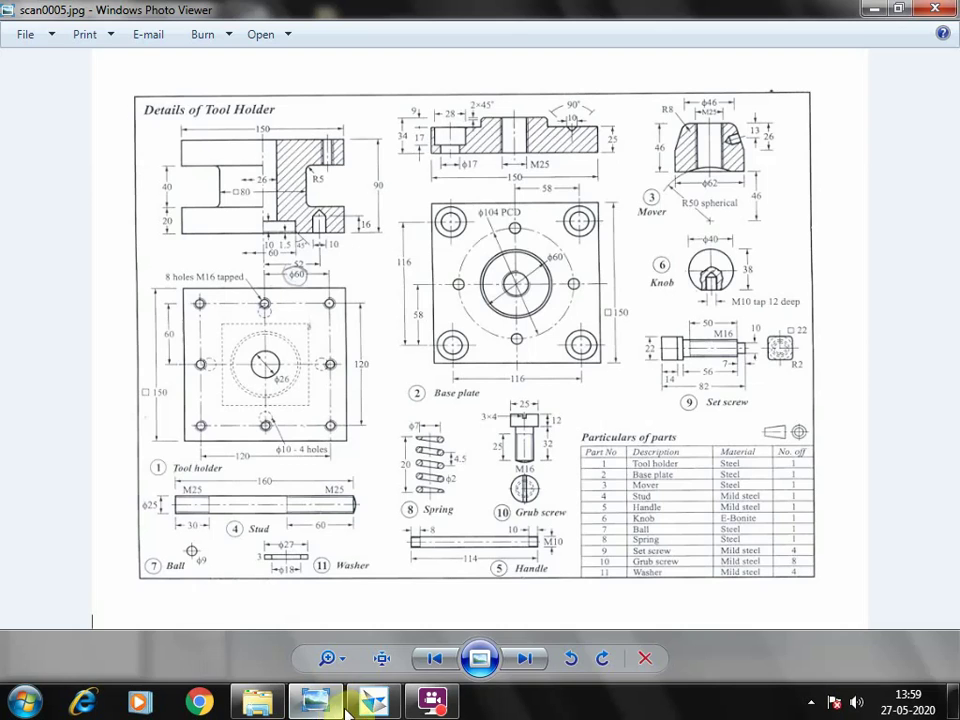
click(327, 705)
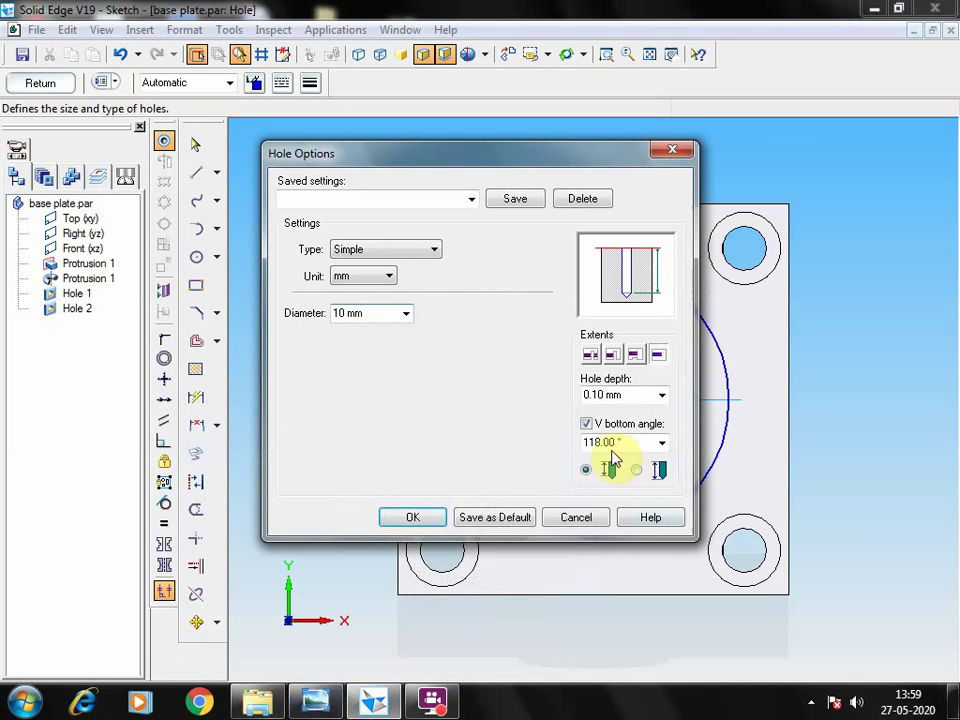
click(662, 445)
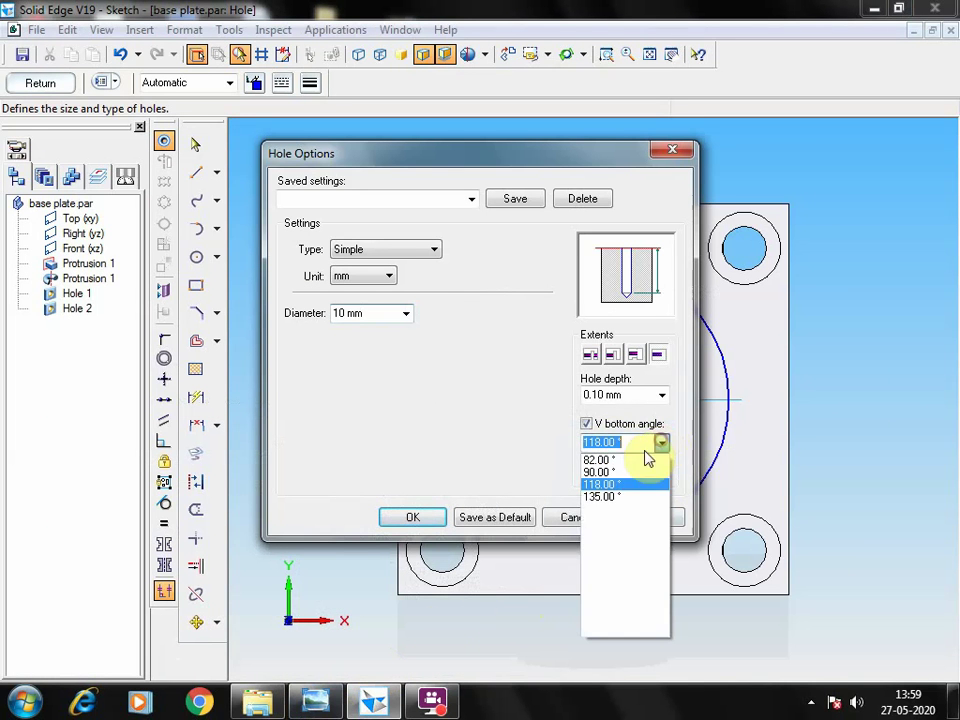
click(605, 469)
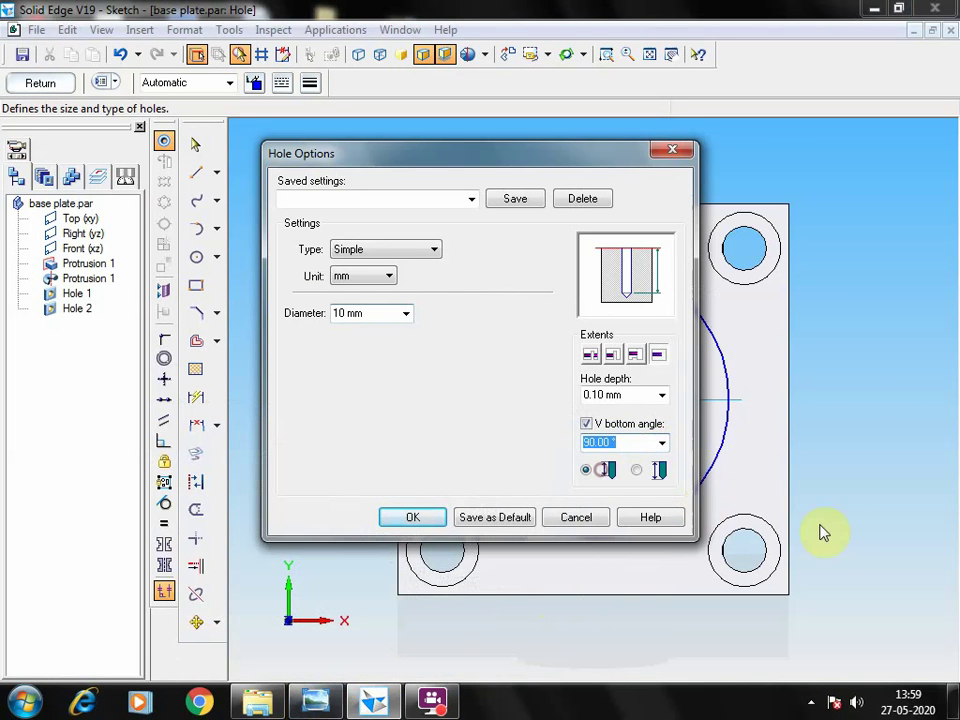
click(411, 516)
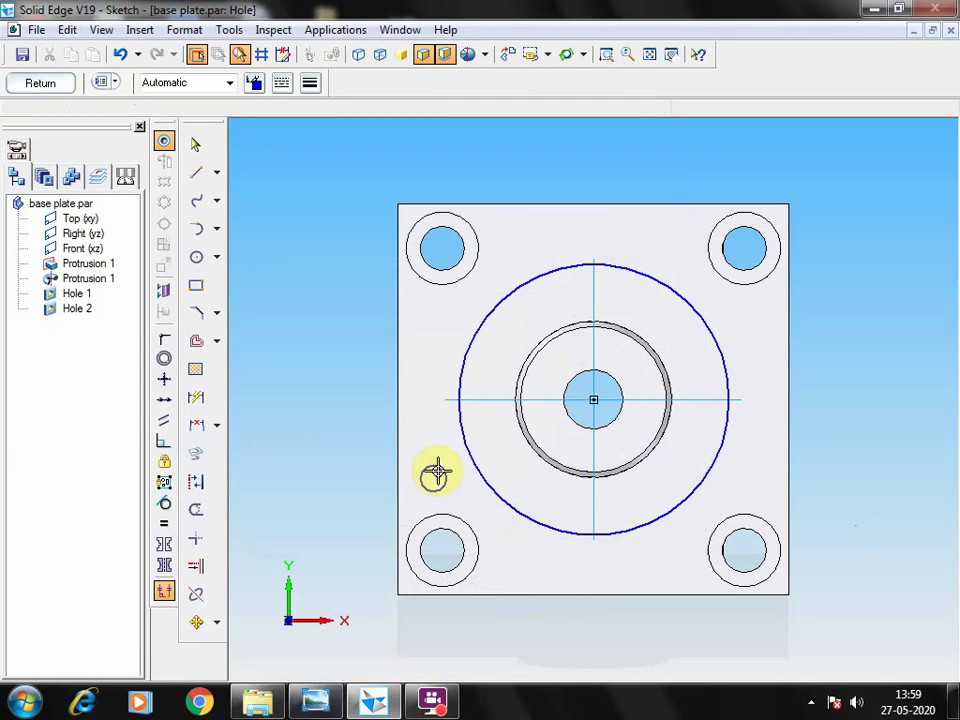
- Place four holes at the pitch circle's quadrant points, finish the hole sketch and cut them downward into the plate
click(594, 266)
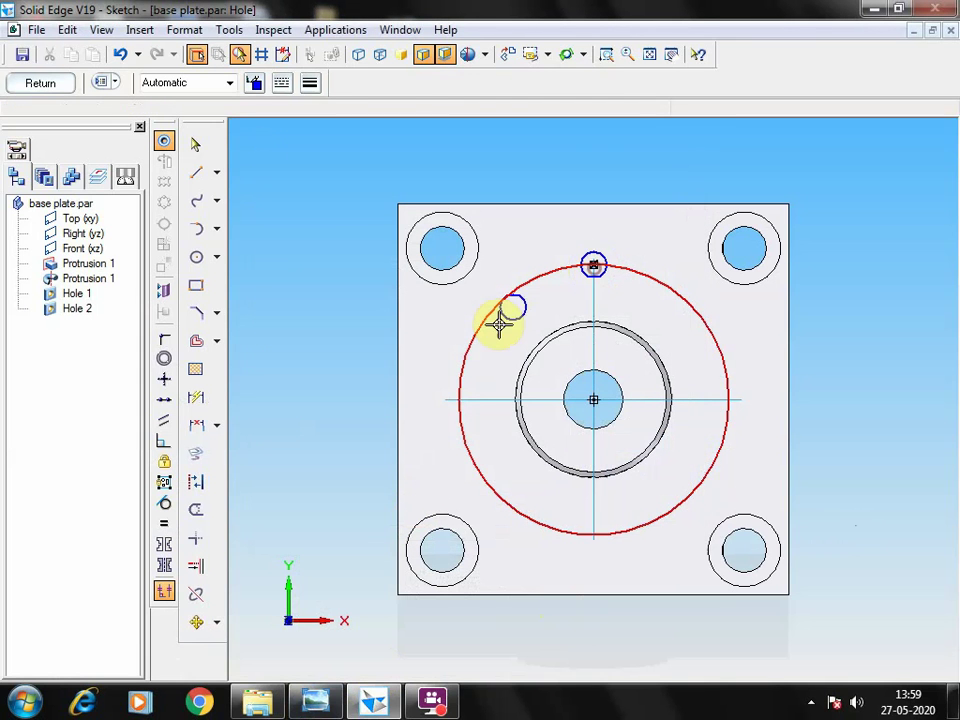
click(458, 400)
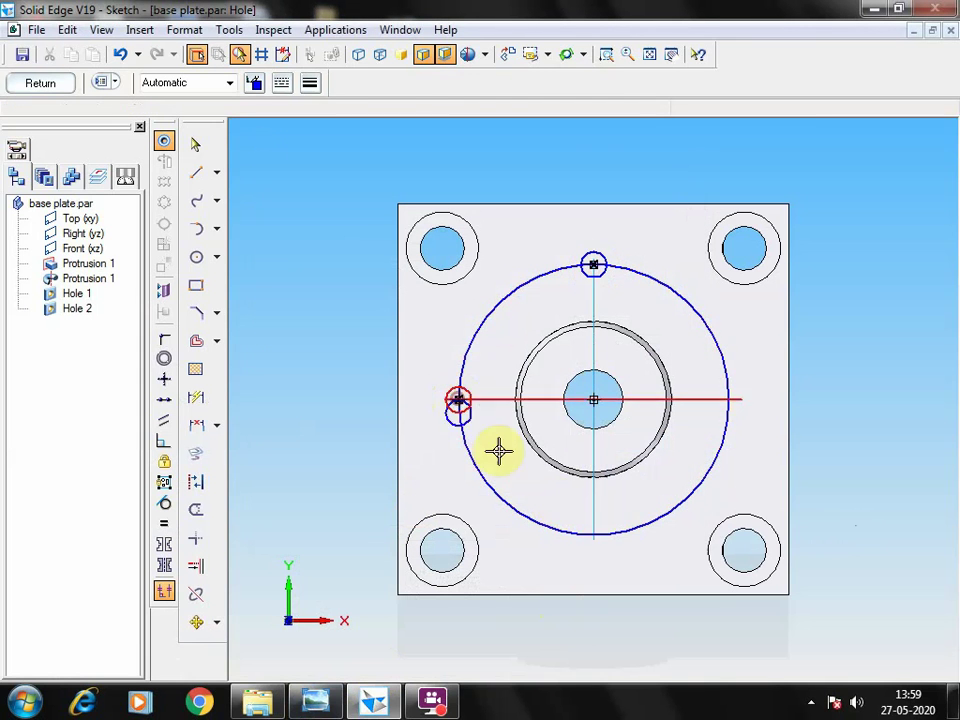
click(594, 534)
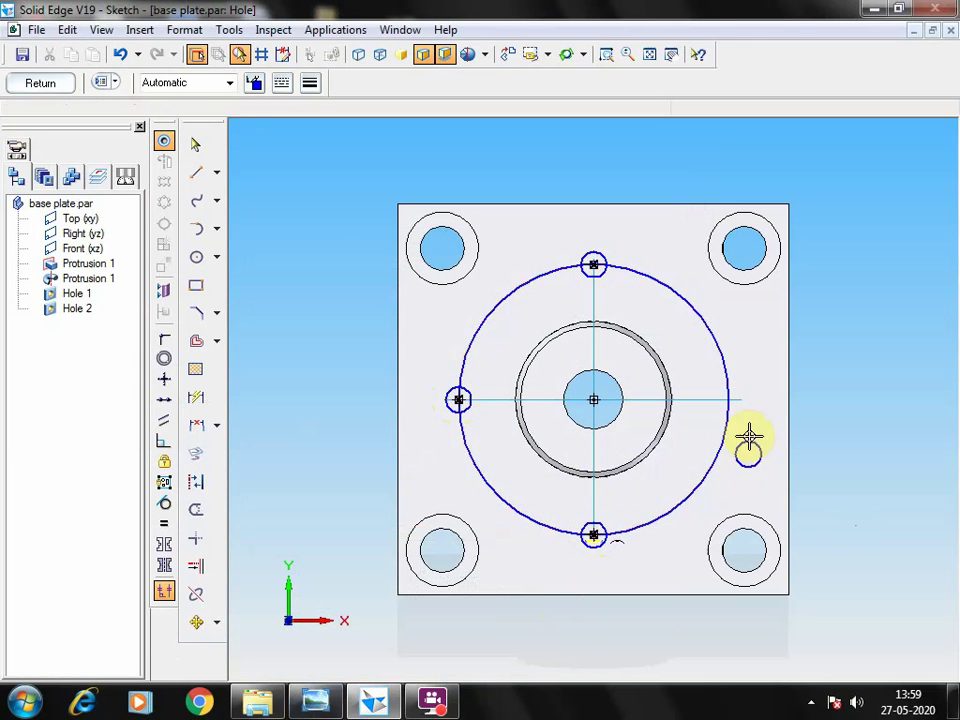
click(728, 400)
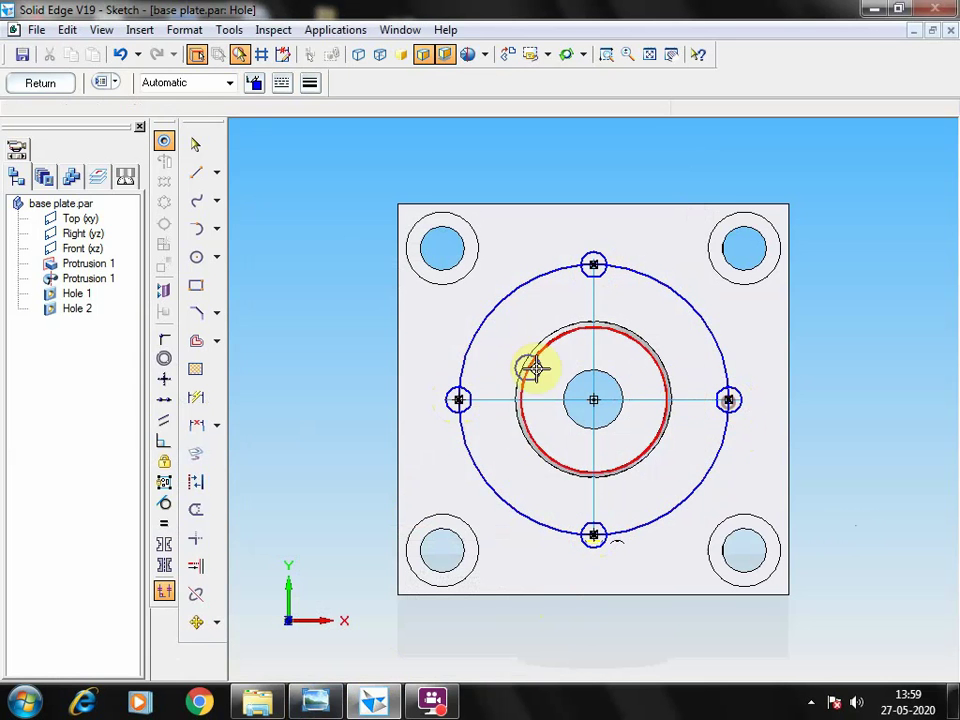
click(197, 146)
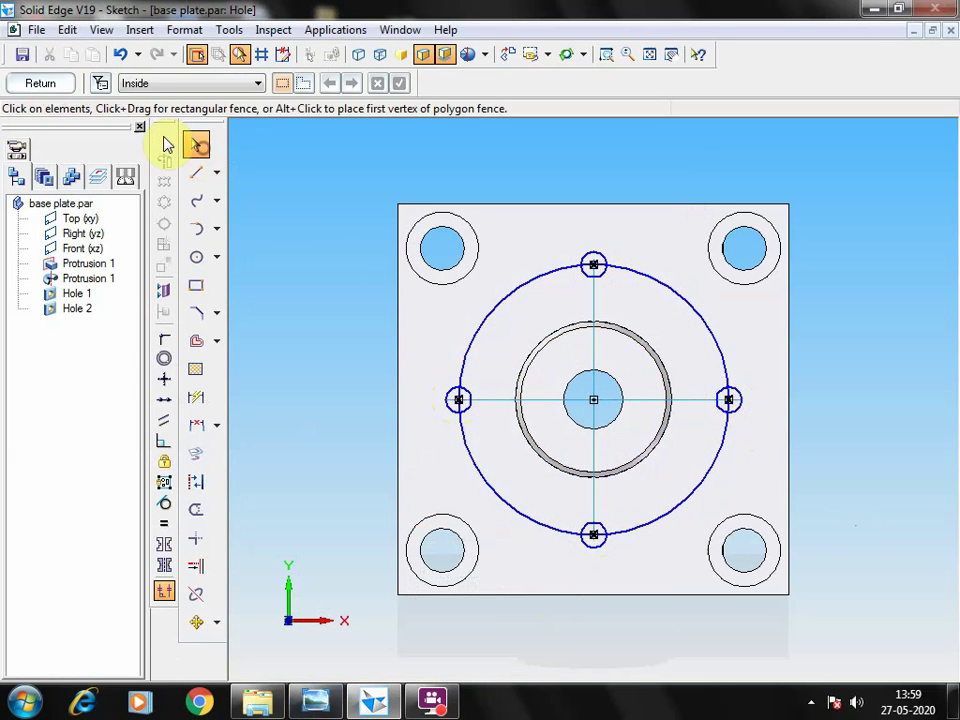
click(40, 82)
click(557, 616)
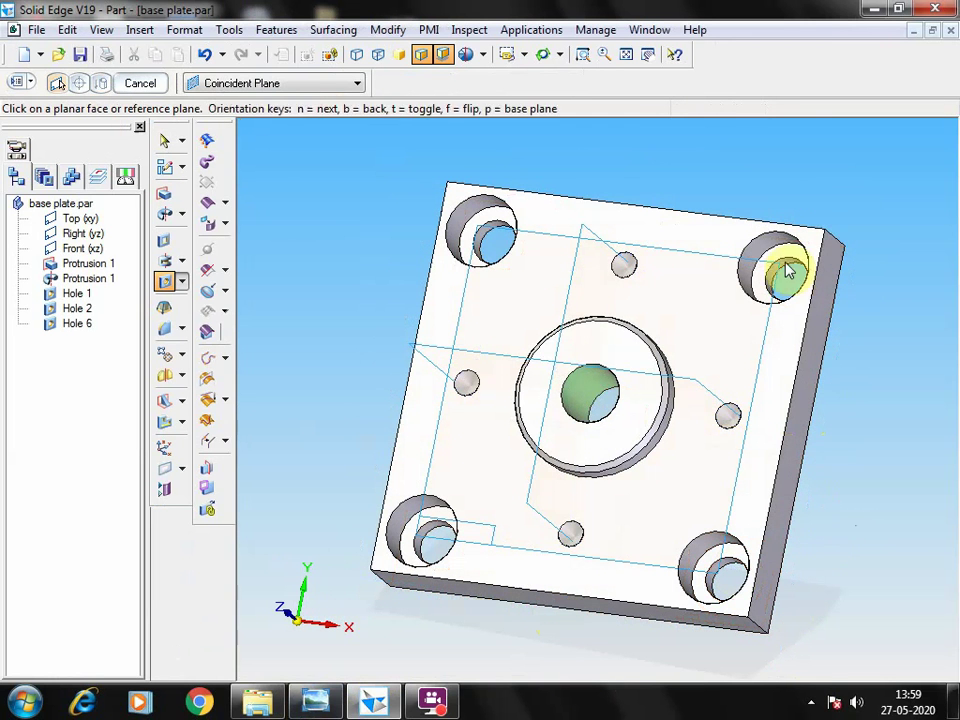
- Inspect the four conical holes from a tilted view and compare them with the base plate in the scanned drawing
click(541, 55)
drag(574, 461, 632, 542)
mouse_move(631, 447)
mouse_down()
mouse_move(606, 332)
mouse_move(619, 431)
mouse_up()
click(341, 708)
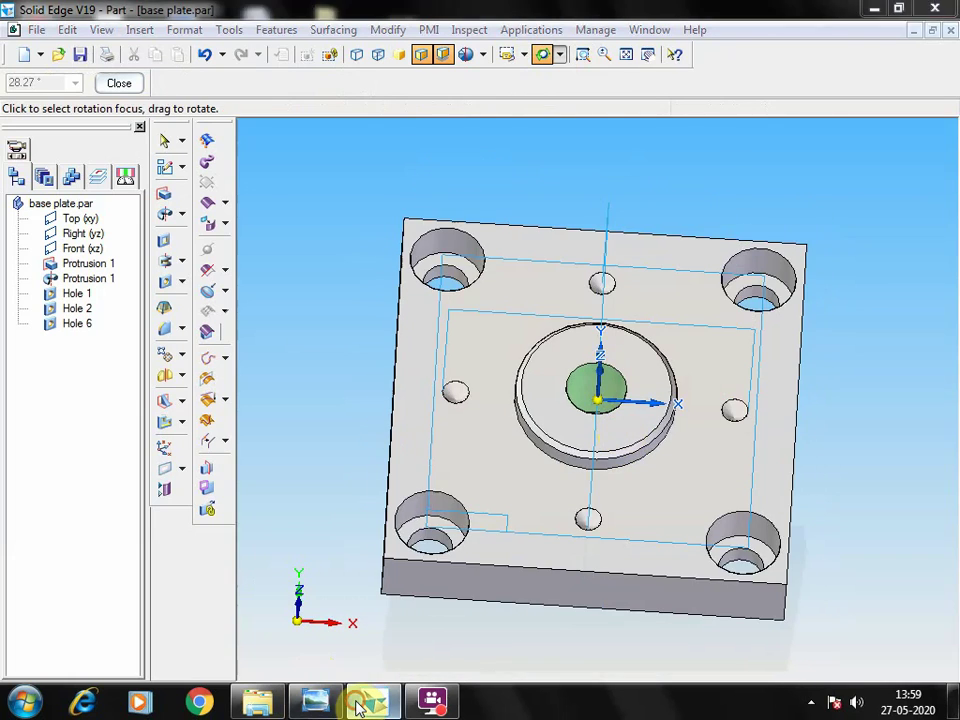
click(310, 708)
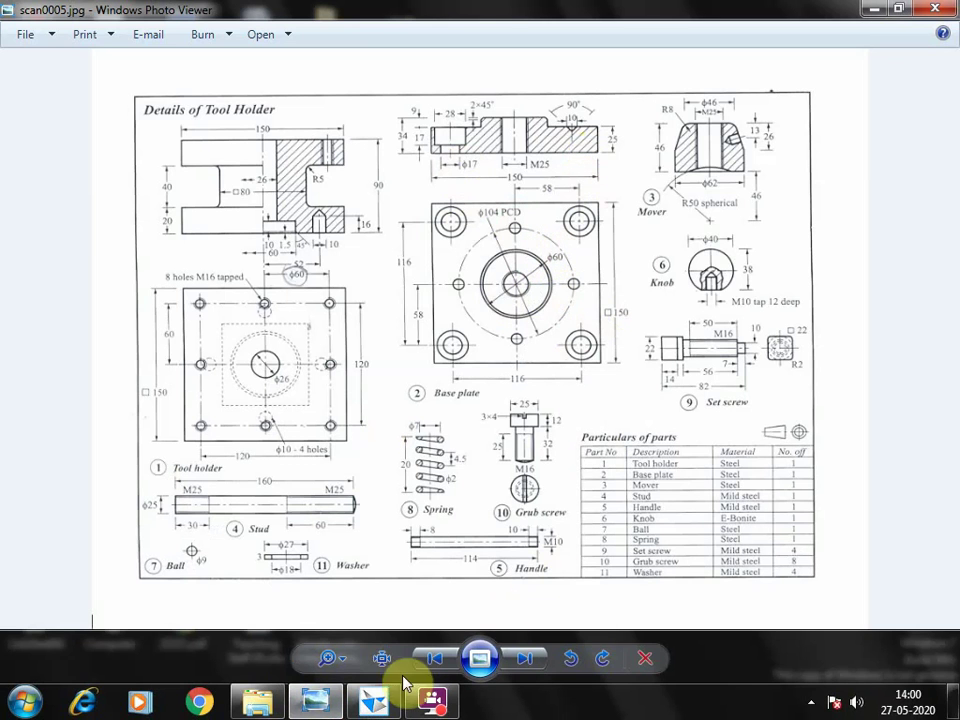
click(374, 702)
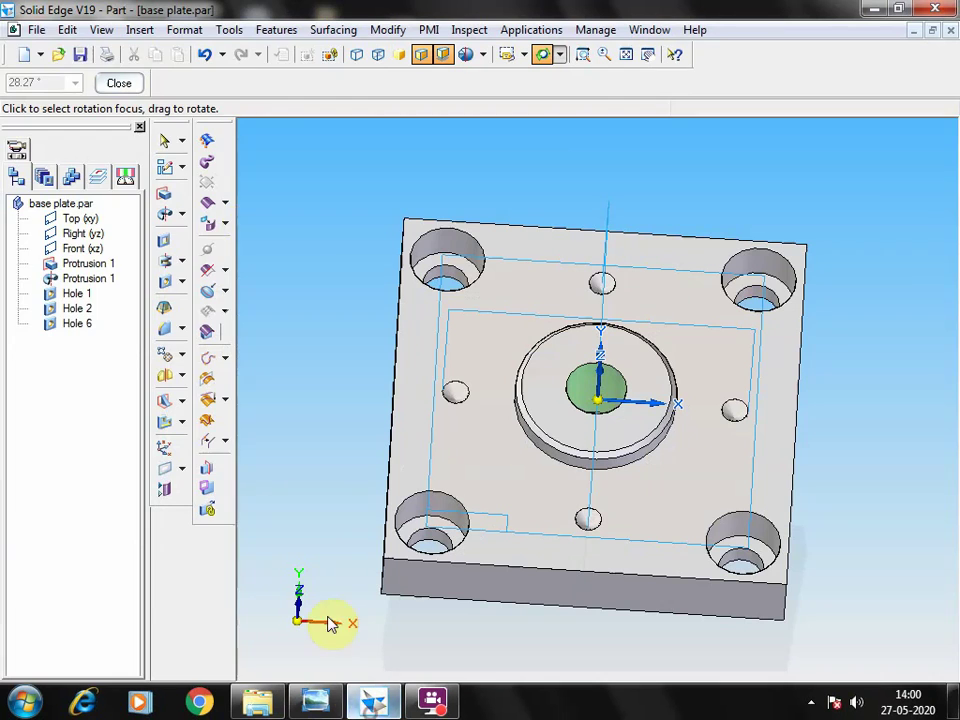
- Save the finished base plate part
click(34, 29)
click(326, 154)
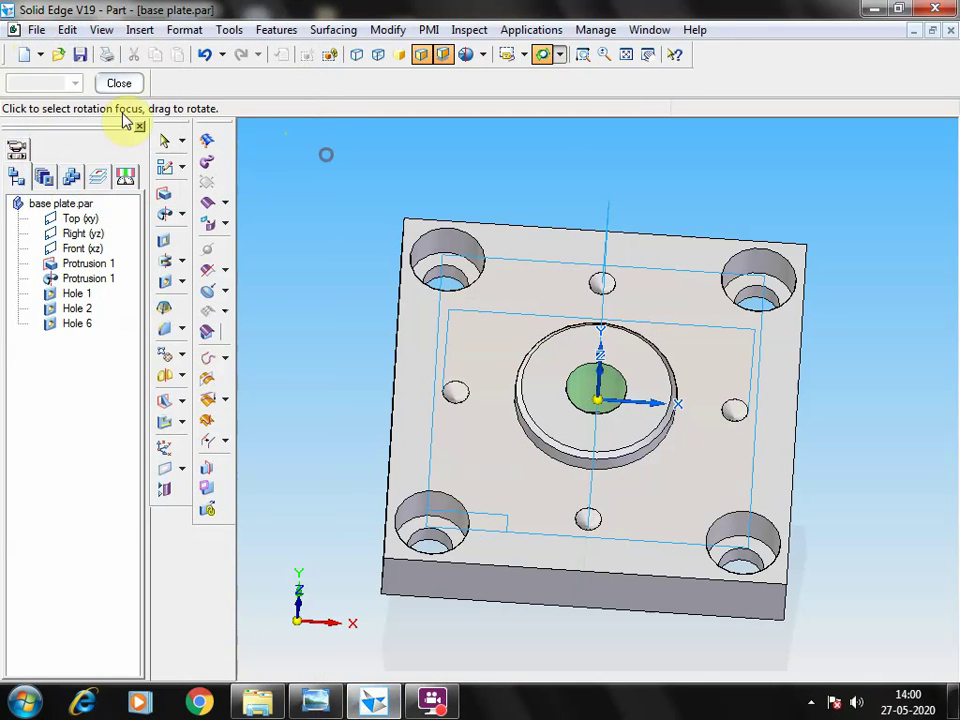
click(79, 54)
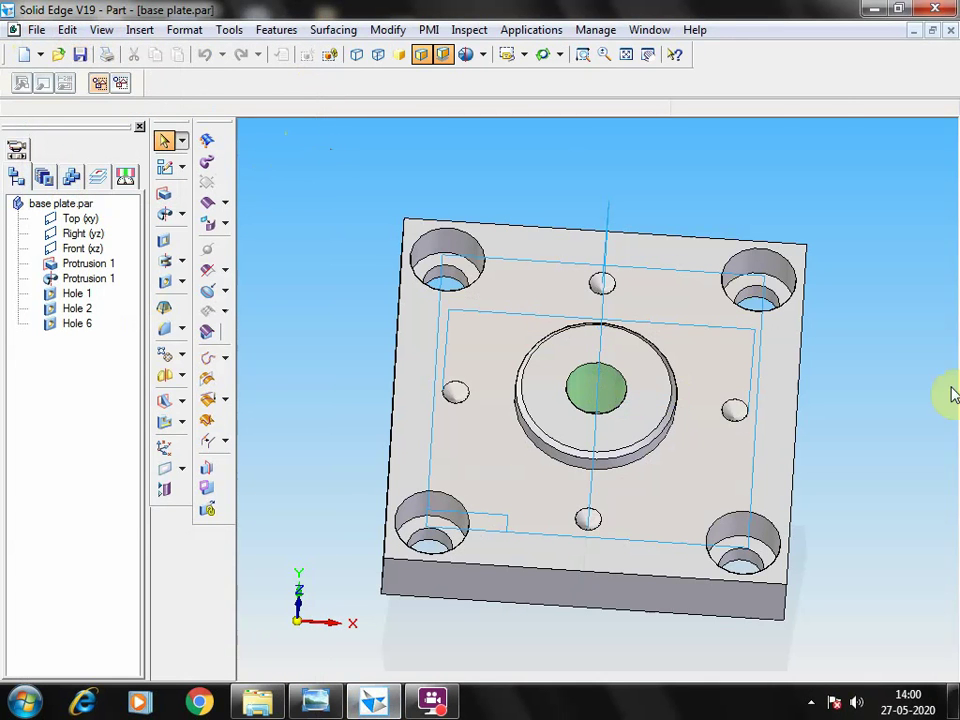
click(441, 707)
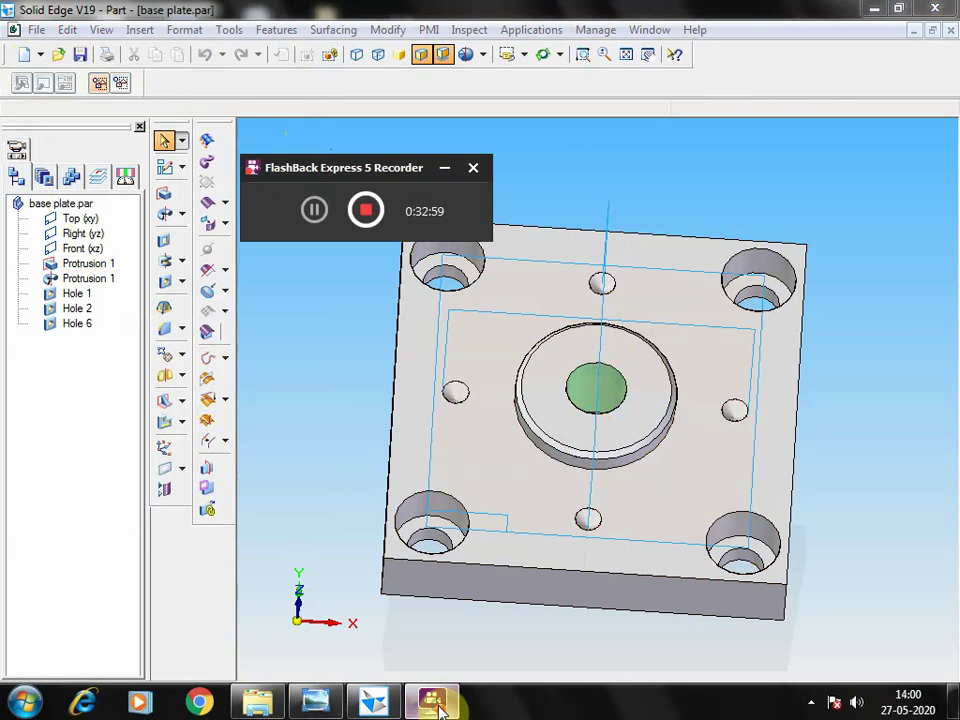
click(330, 447)
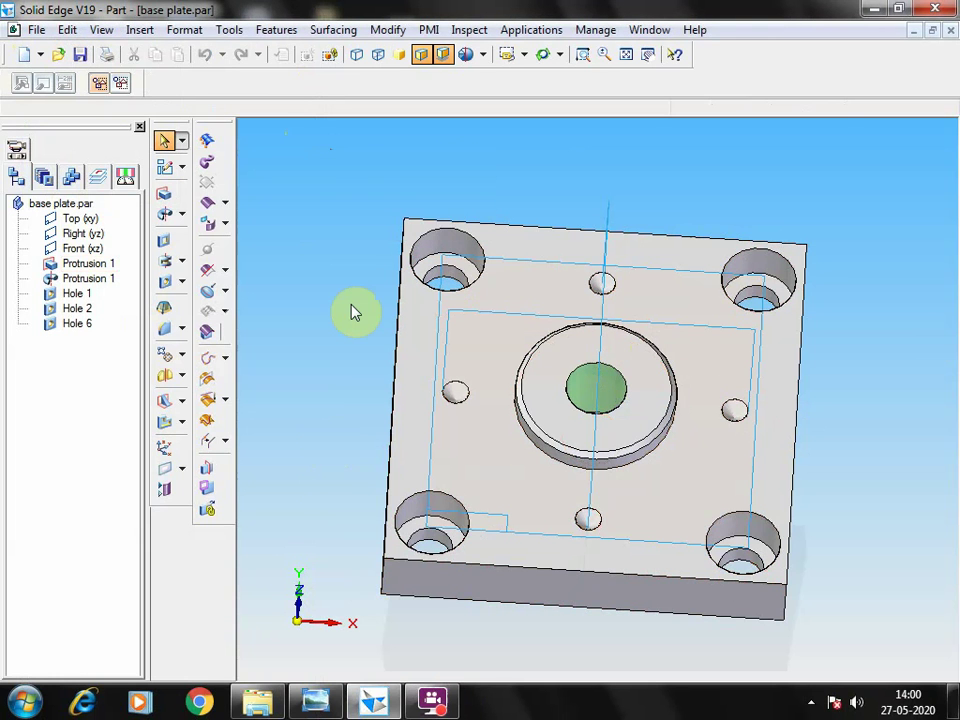
click(368, 707)
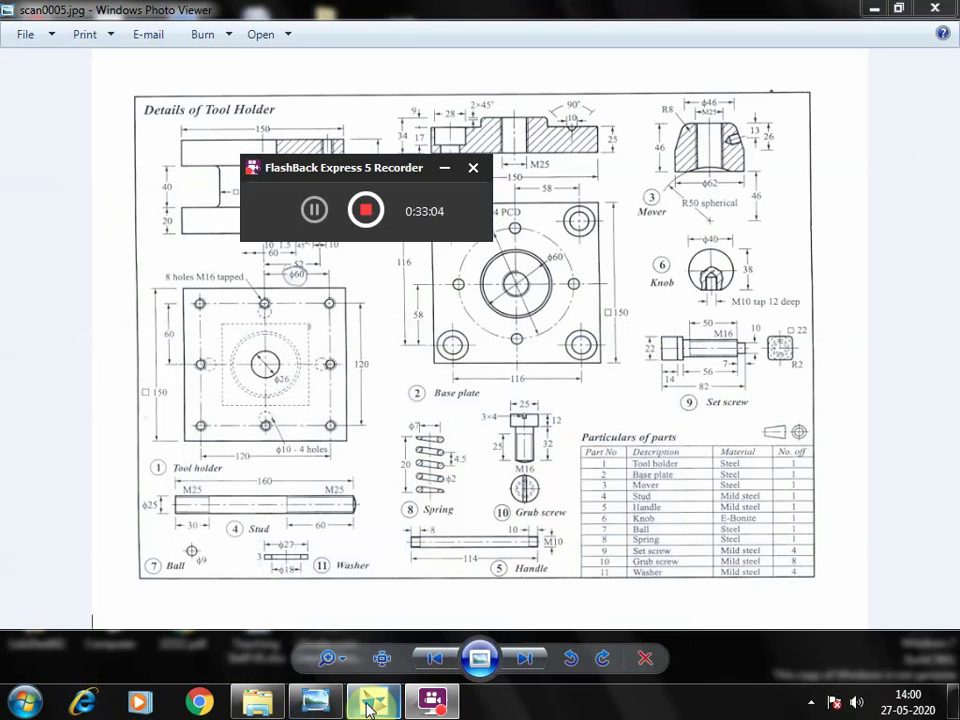